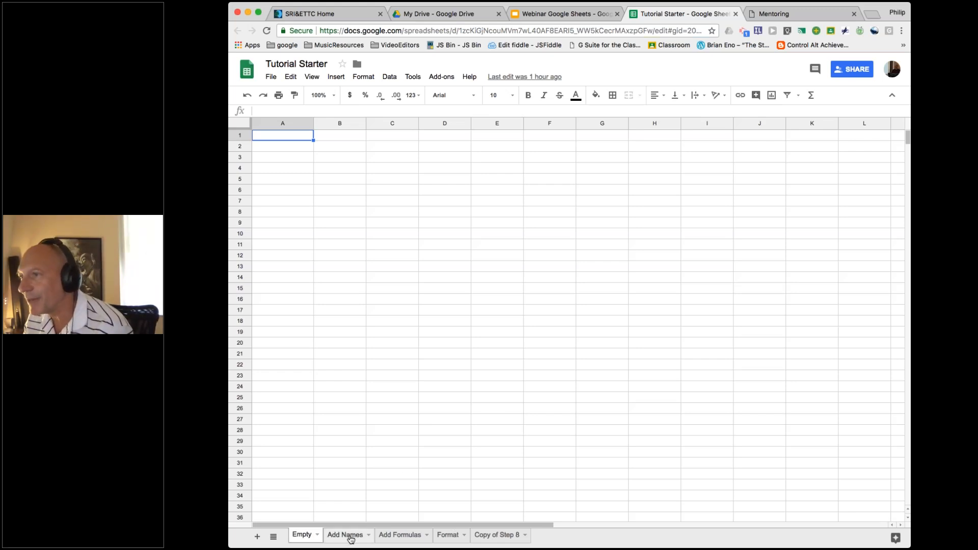
Look through the Add Names, Add Formulas, Format and Copy of Step 8 sheets, ending on the Empty sheet
click(350, 539)
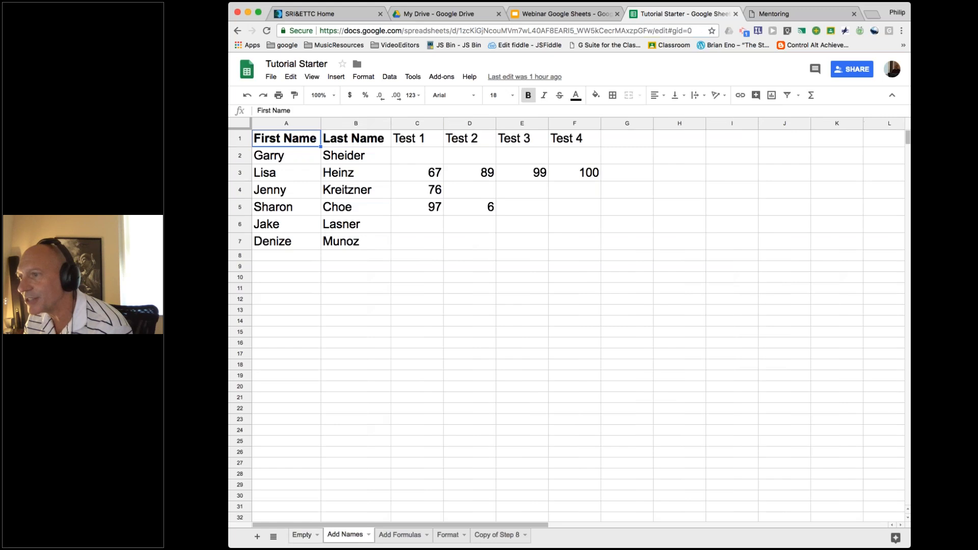
click(301, 537)
click(408, 536)
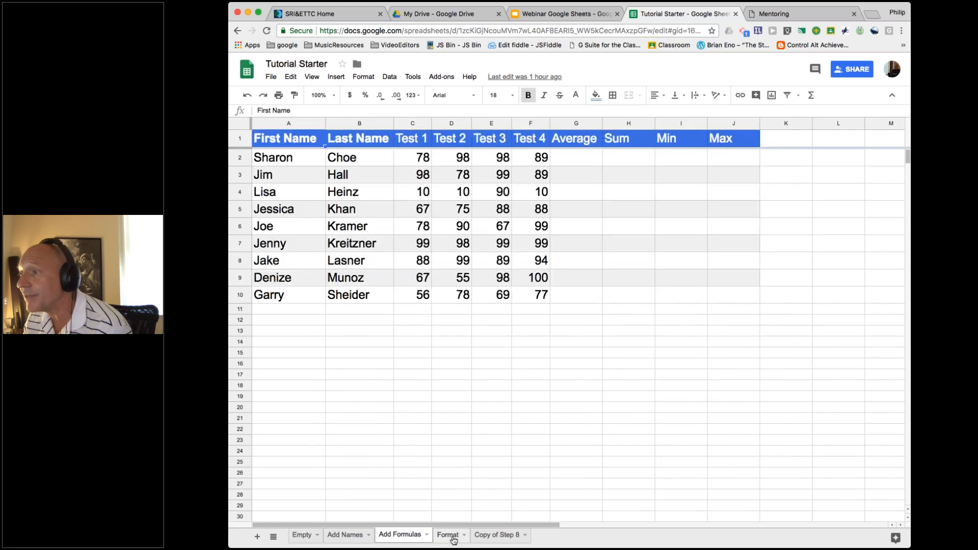
click(450, 535)
click(498, 536)
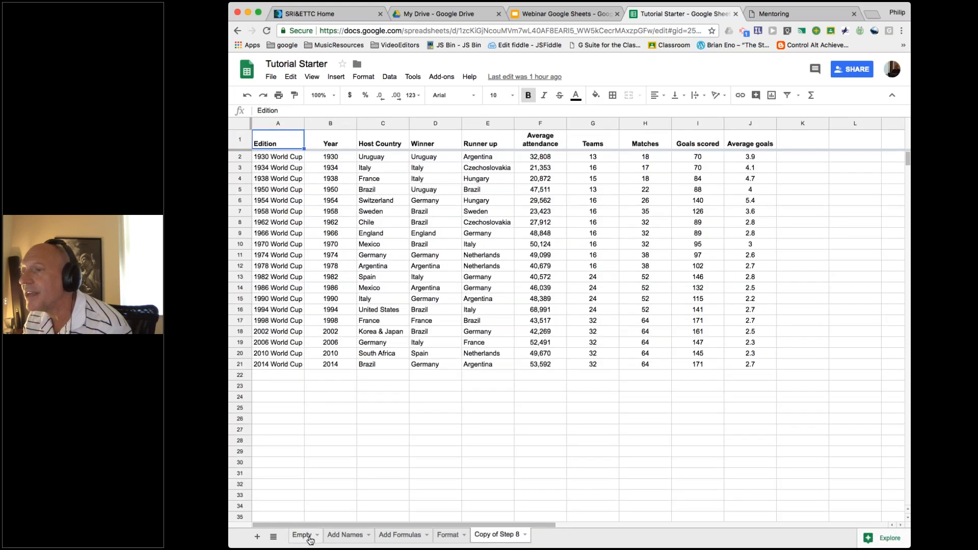
click(301, 536)
click(344, 536)
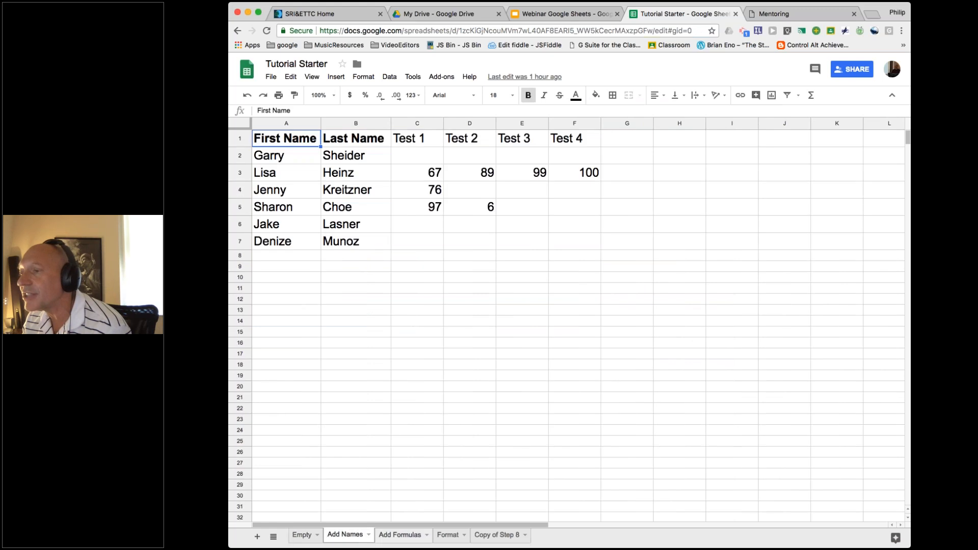
click(400, 534)
click(448, 535)
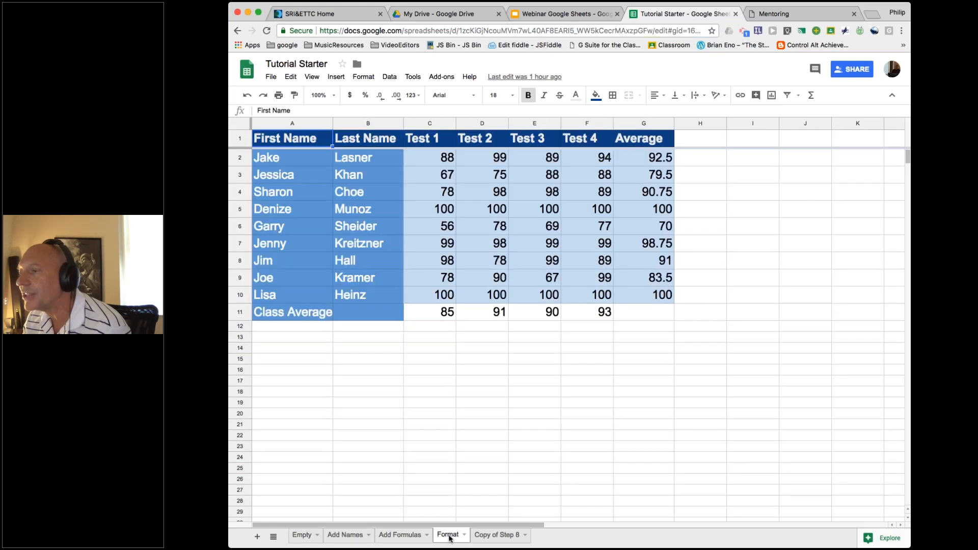
click(497, 535)
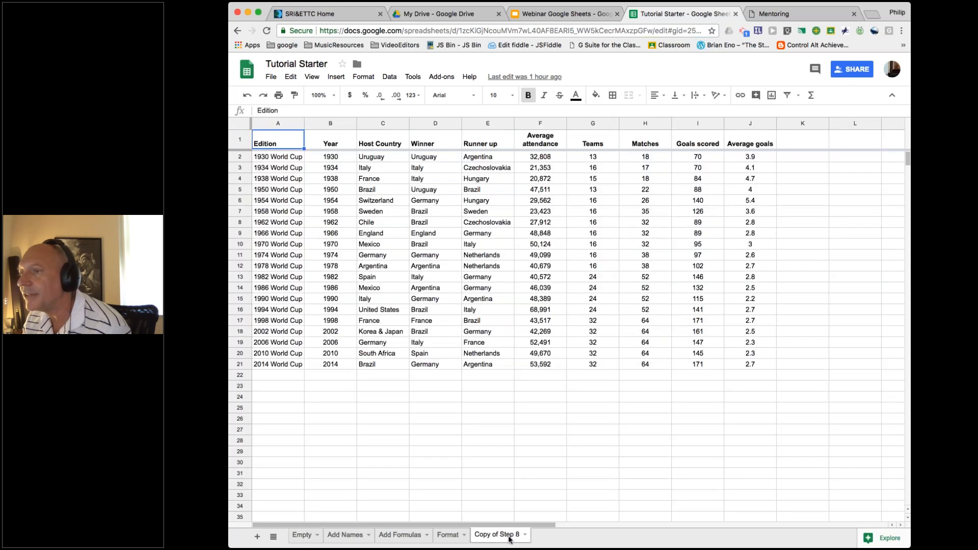
click(302, 536)
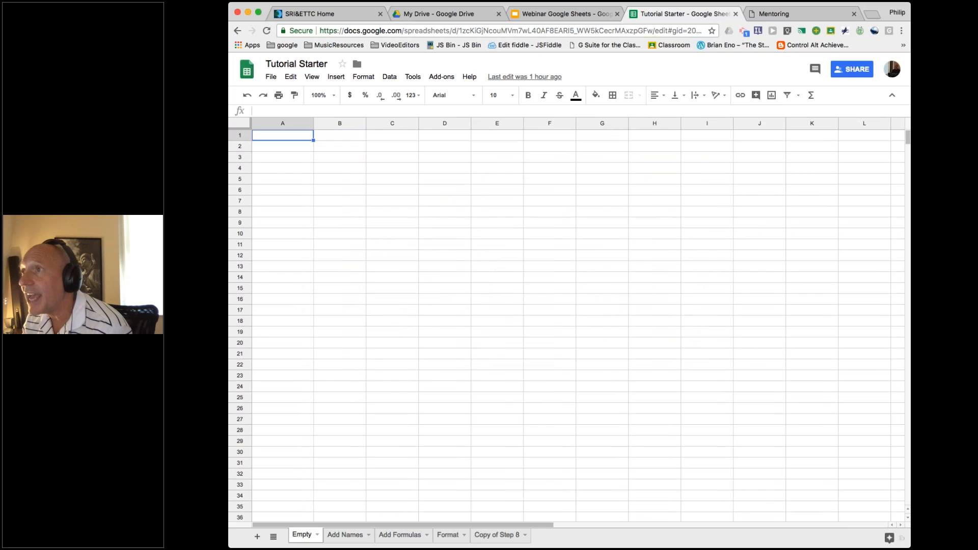
click(331, 535)
click(399, 535)
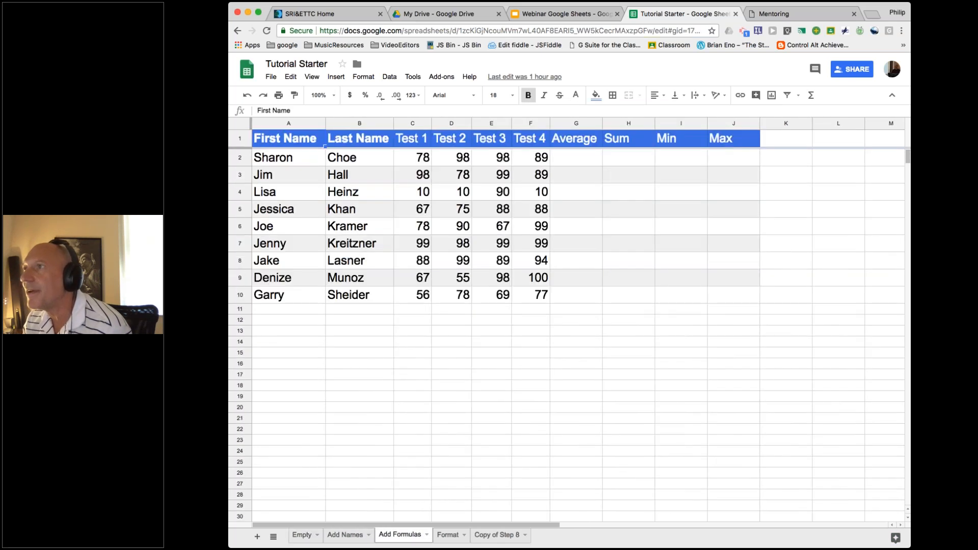
click(448, 535)
click(498, 534)
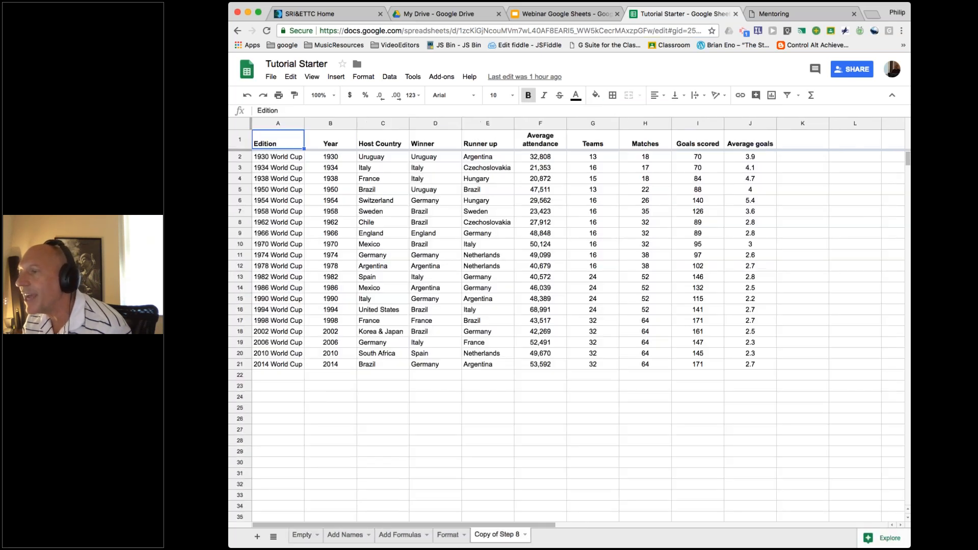
click(305, 535)
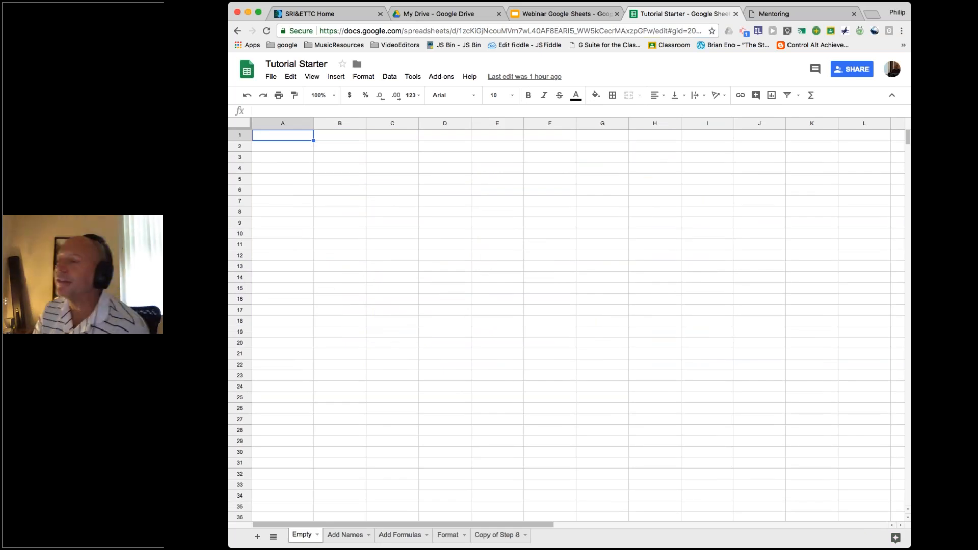
click(371, 257)
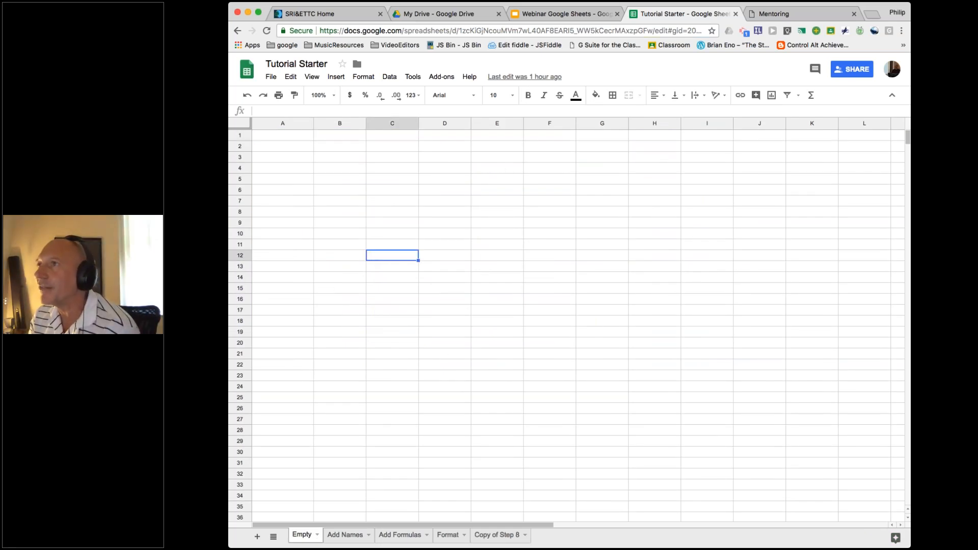
click(384, 356)
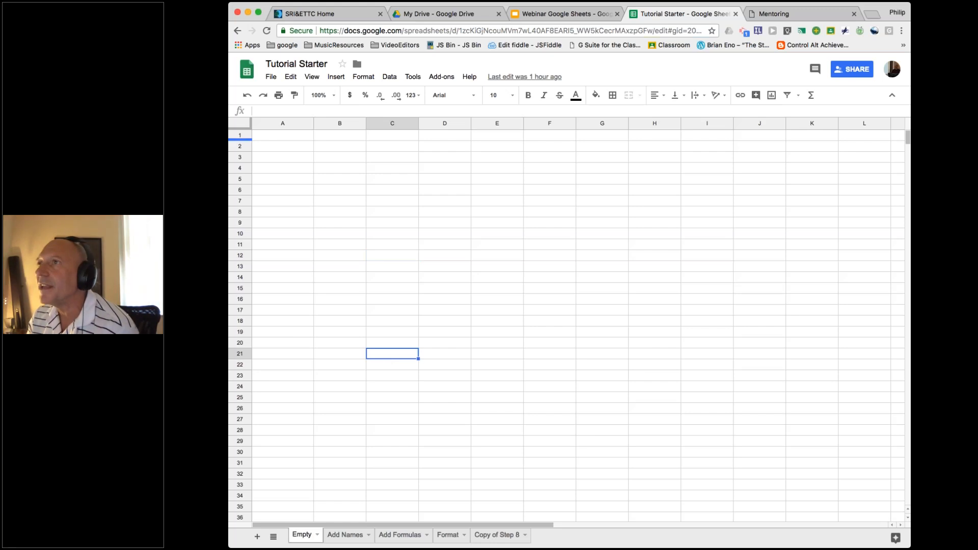
click(288, 159)
key(Up)
key(Up)
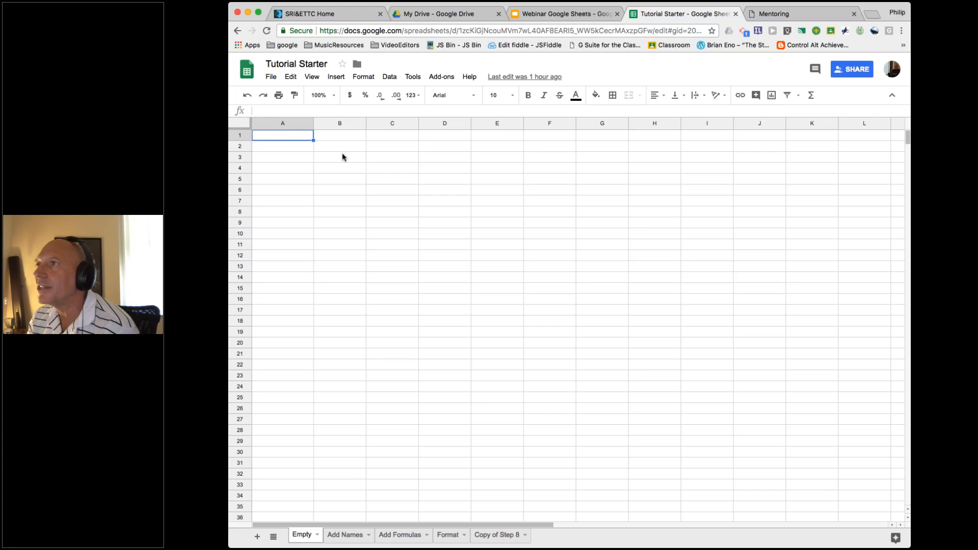
click(343, 157)
click(342, 178)
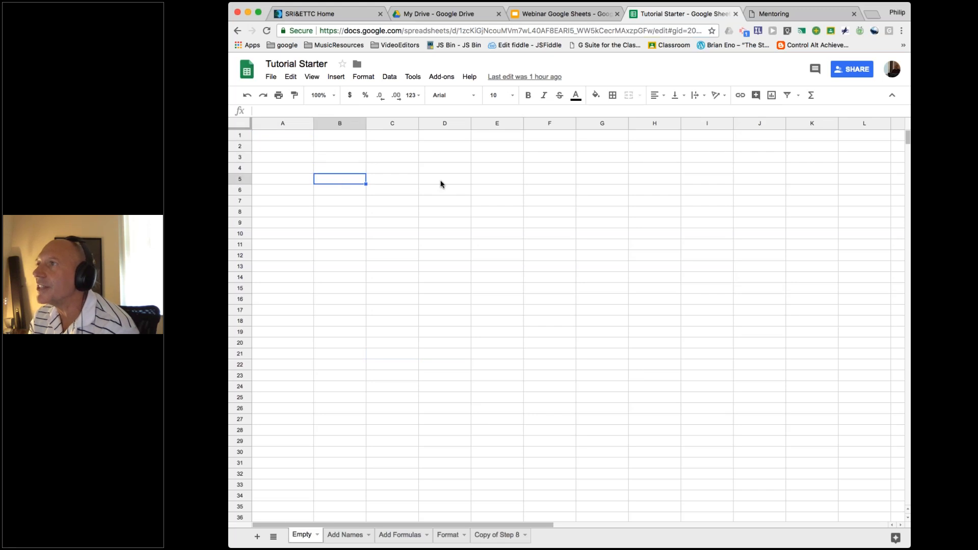
click(441, 234)
click(340, 223)
click(340, 190)
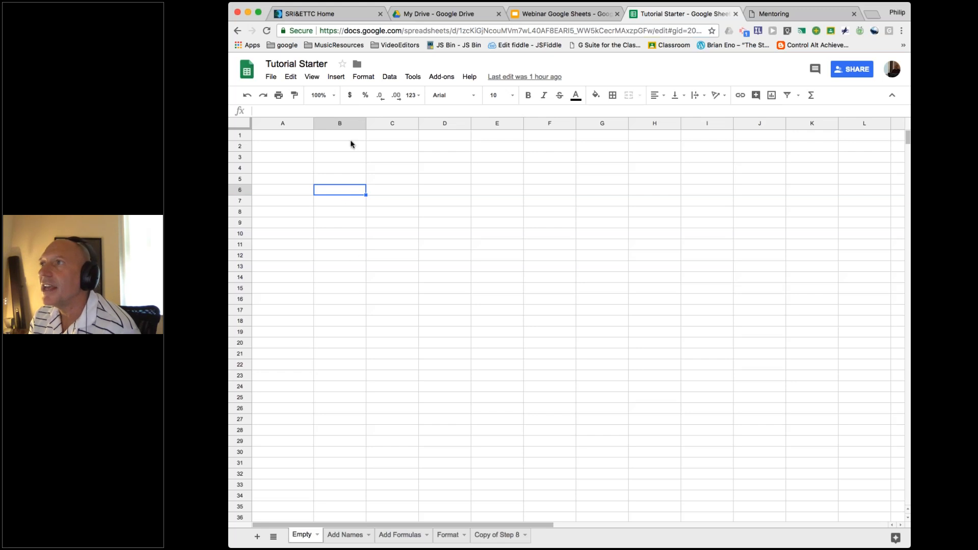
click(448, 149)
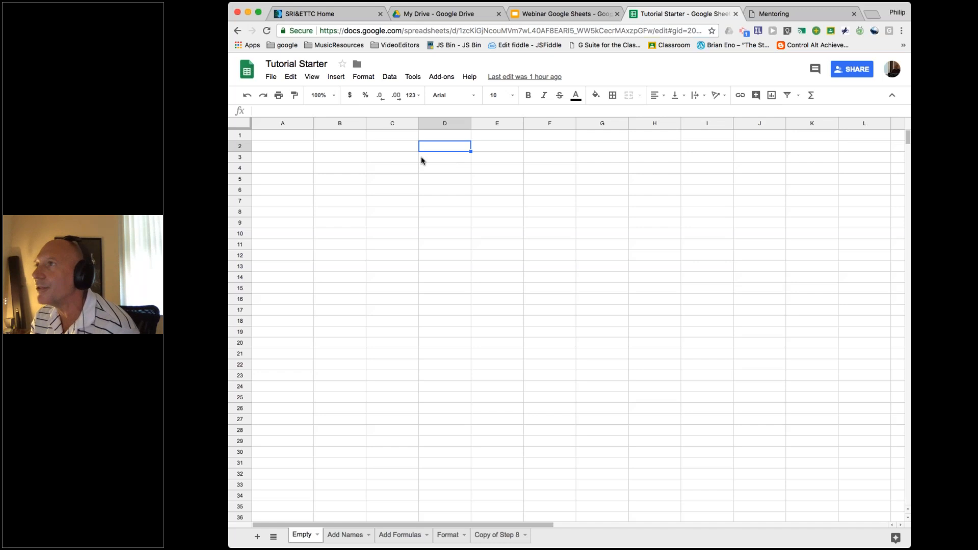
click(333, 145)
click(332, 169)
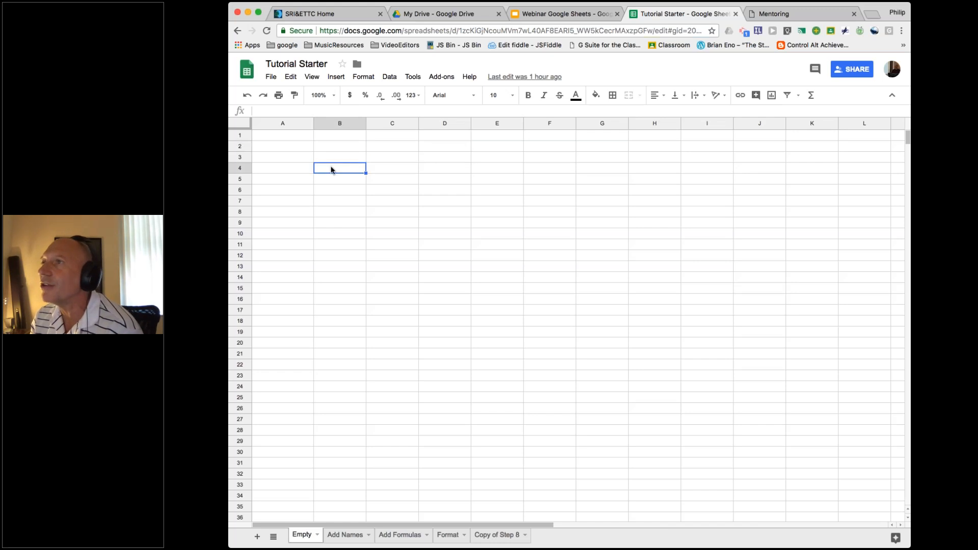
click(288, 146)
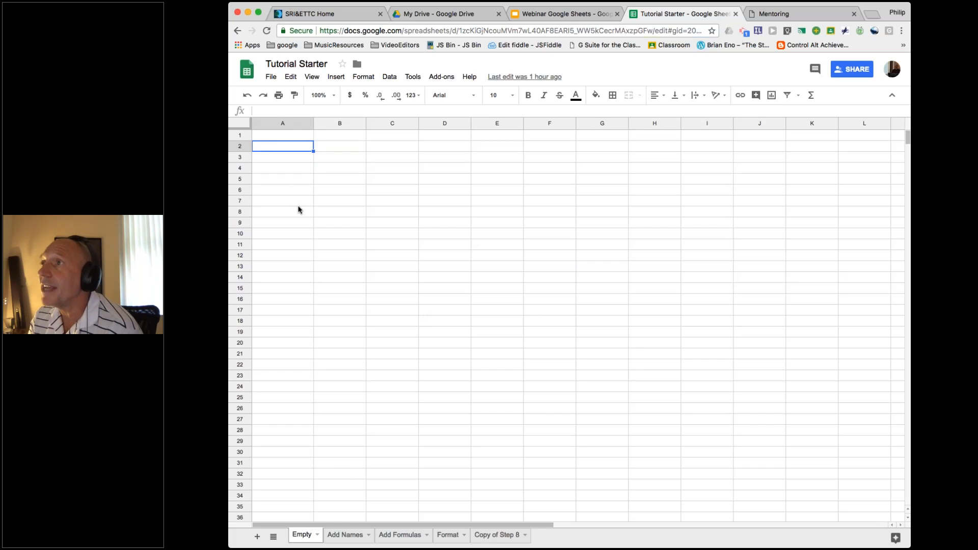
key(Up)
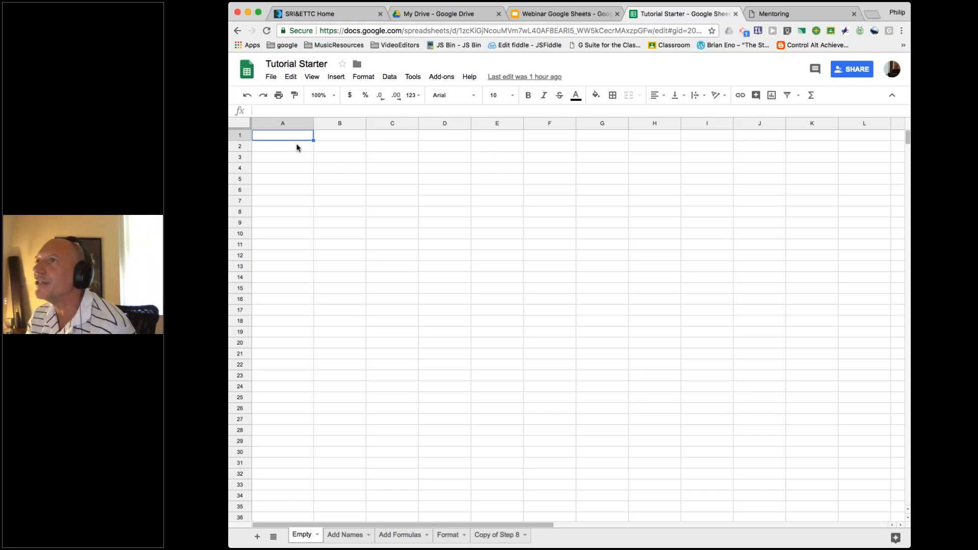
click(359, 137)
click(387, 137)
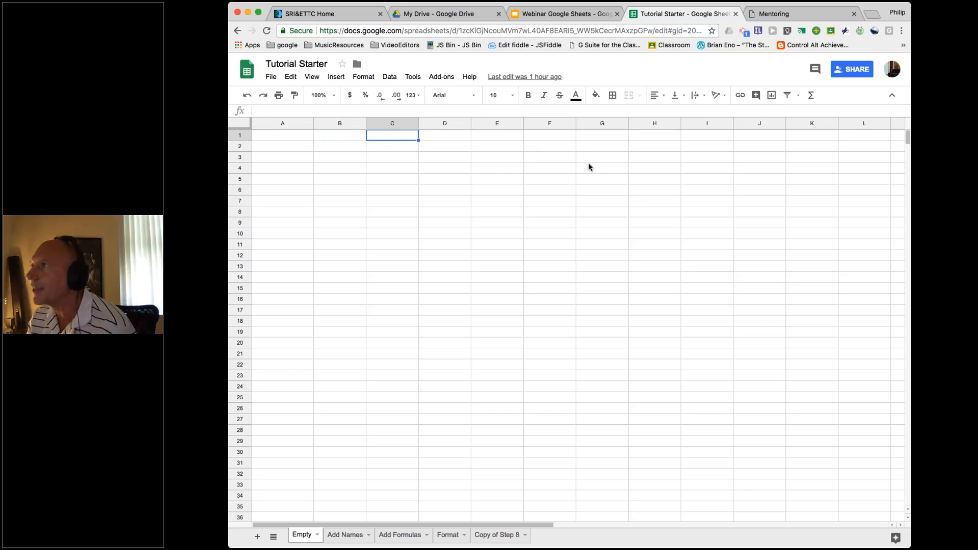
Enter the column headers First Name in cell A1 and Last Name in cell B1 of the Empty sheet
click(287, 136)
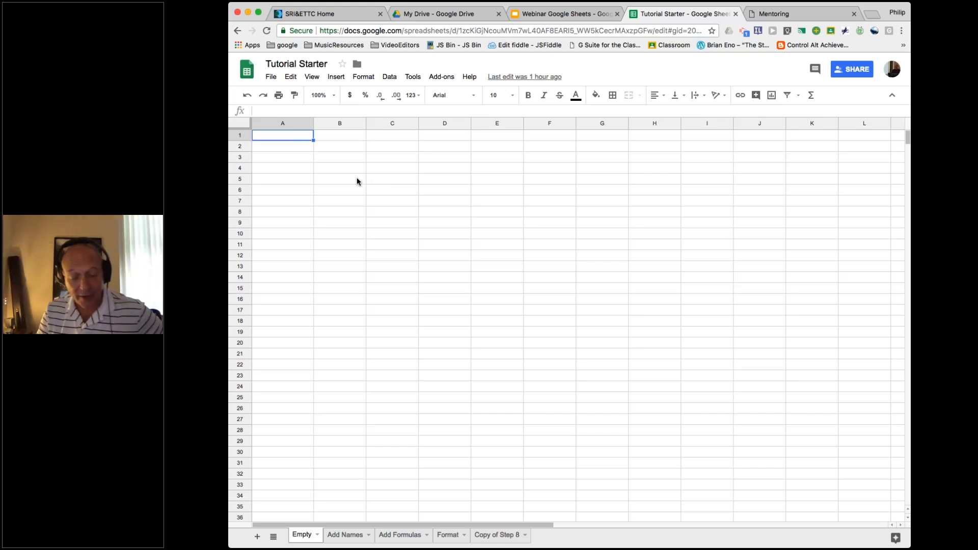
text(Fir)
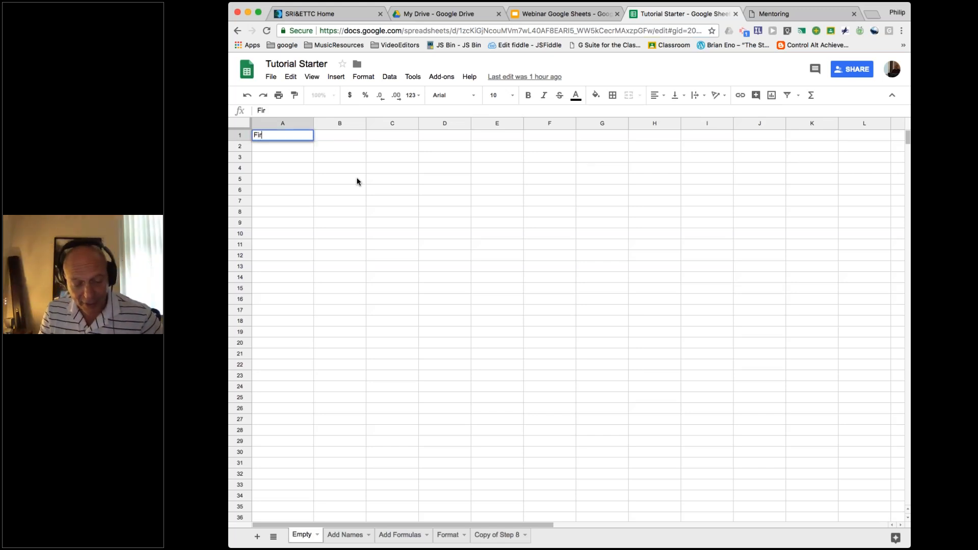
text(st Name)
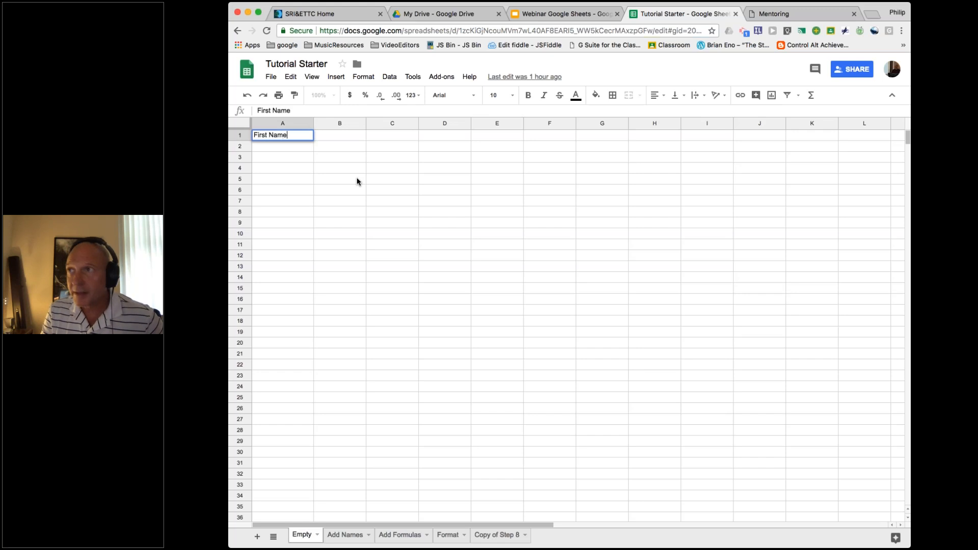
click(339, 135)
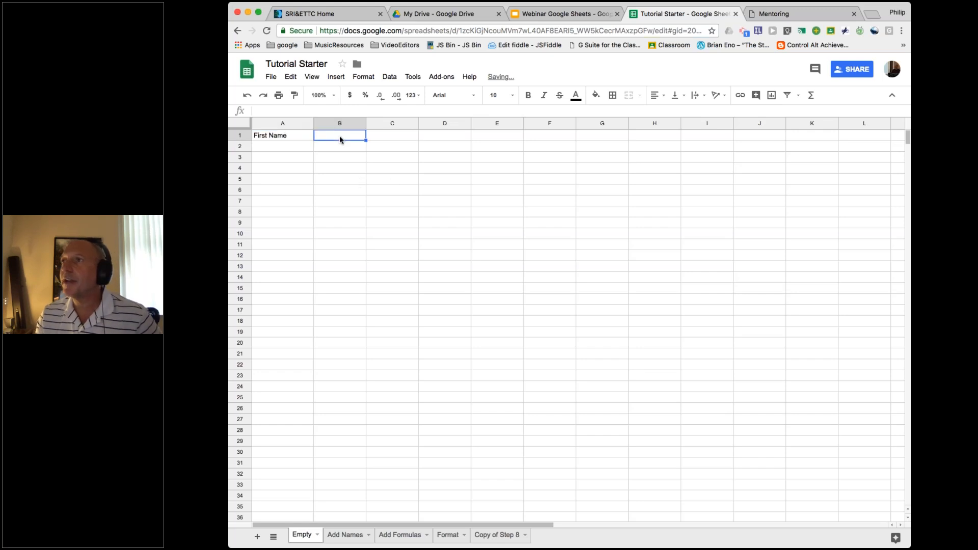
text(Las)
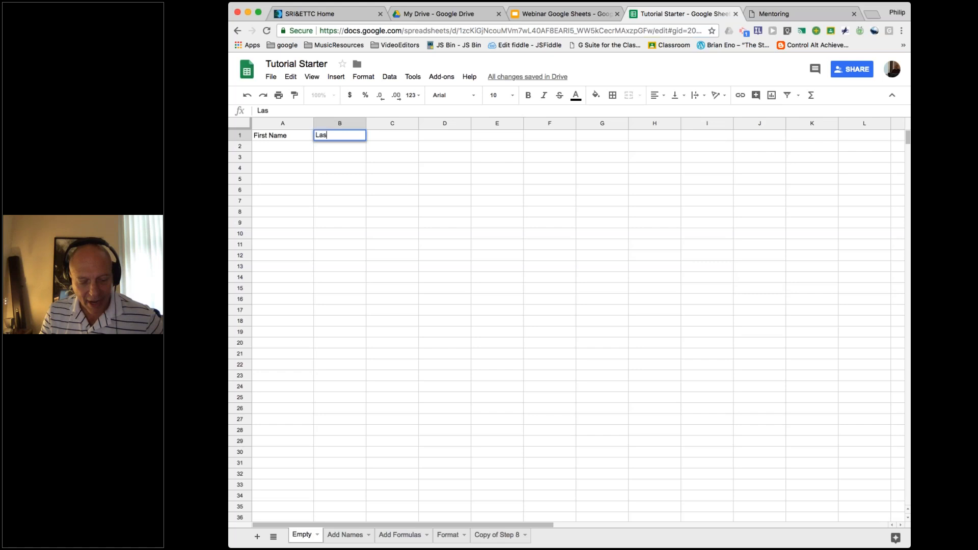
text(t a)
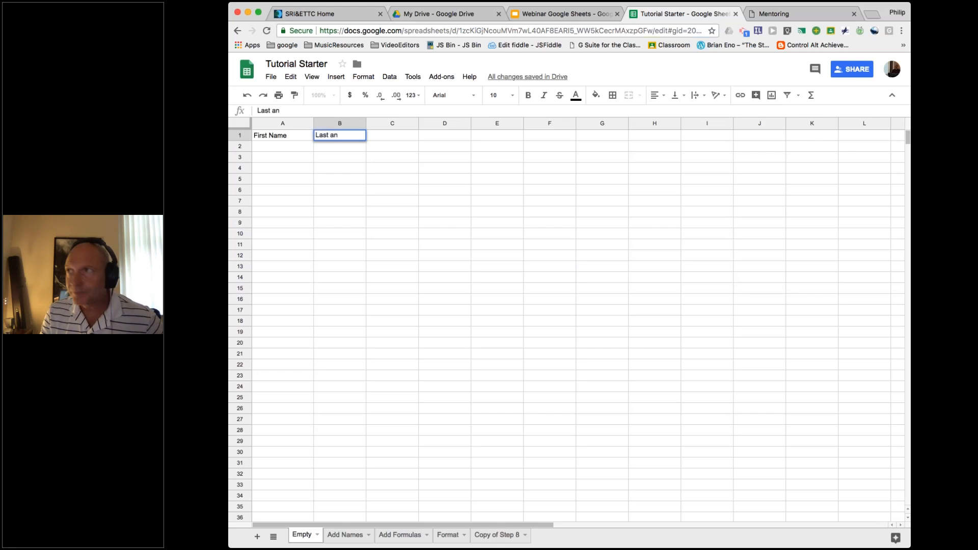
key(BackSpace)
text(Name)
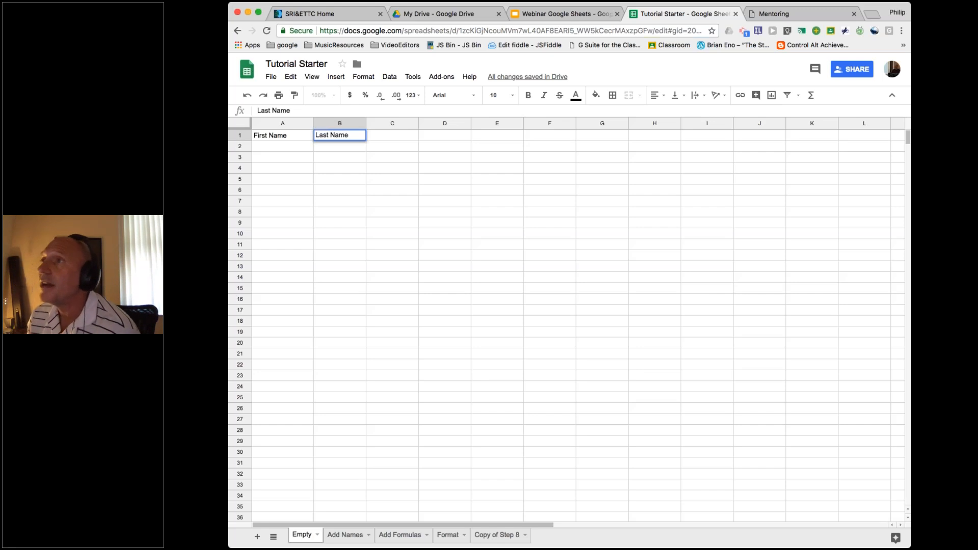
click(279, 136)
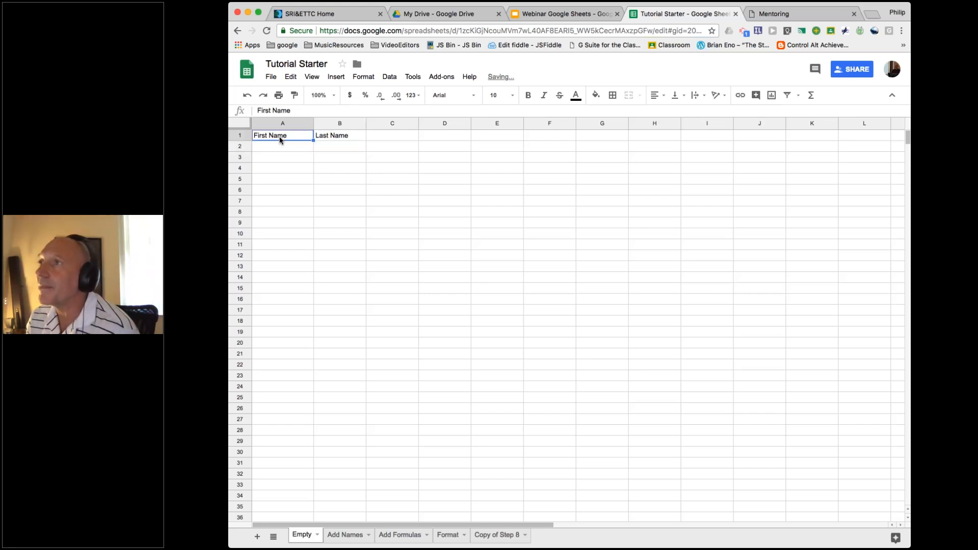
click(330, 138)
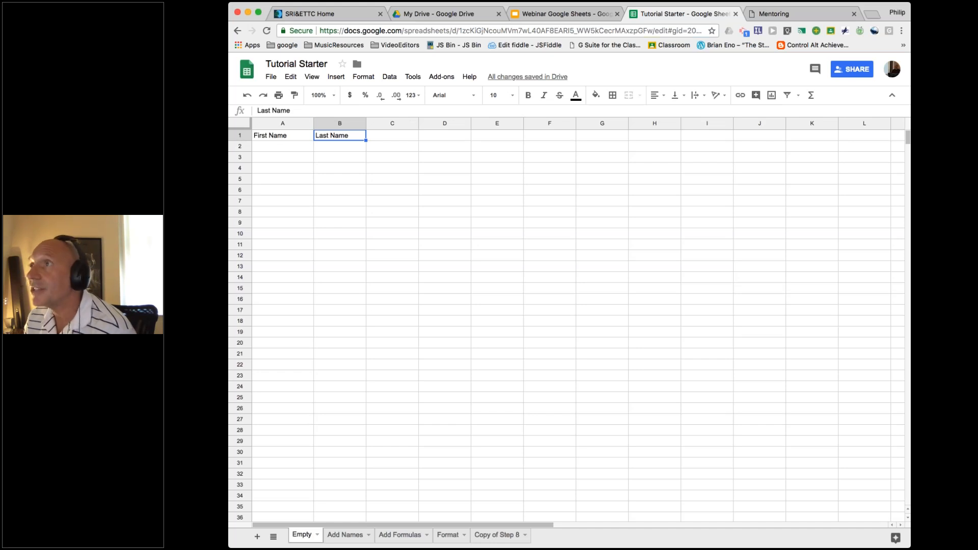
drag(313, 127, 314, 126)
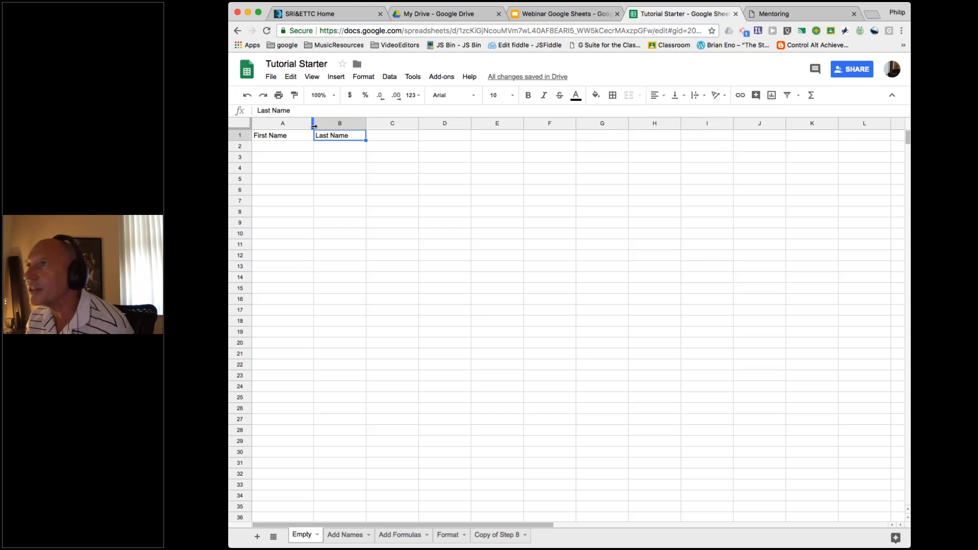
click(330, 179)
Enter the header Test 1 in cell C1, beside the Last Name header
click(382, 136)
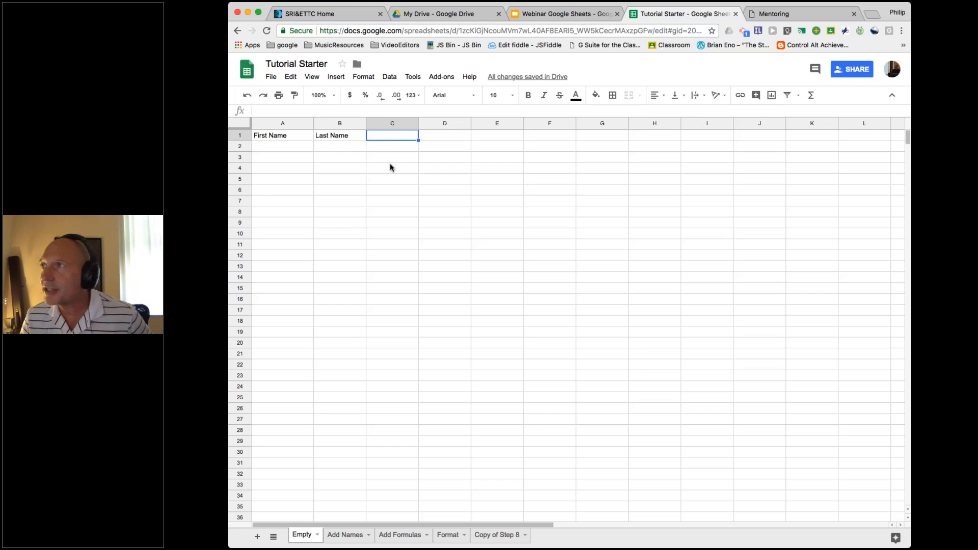
text(Test 1)
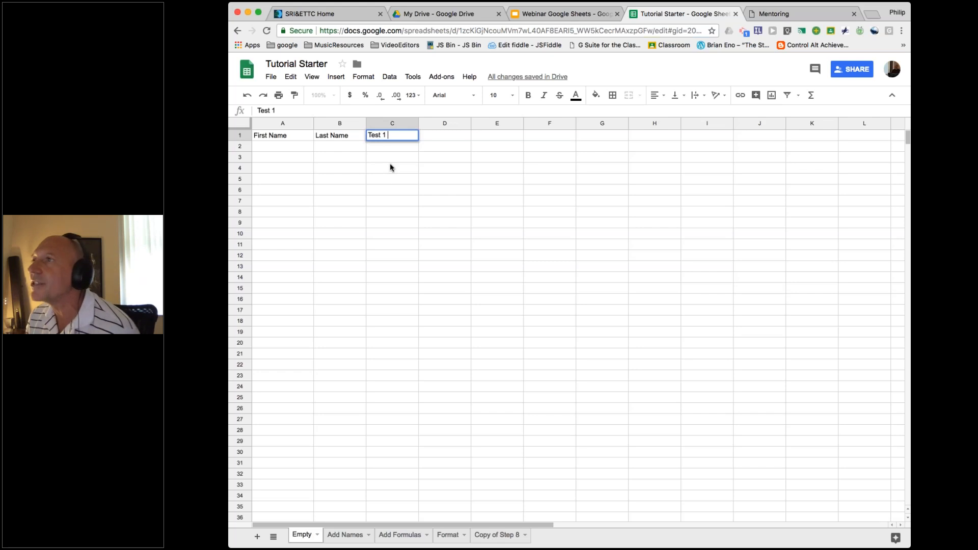
click(392, 182)
click(384, 135)
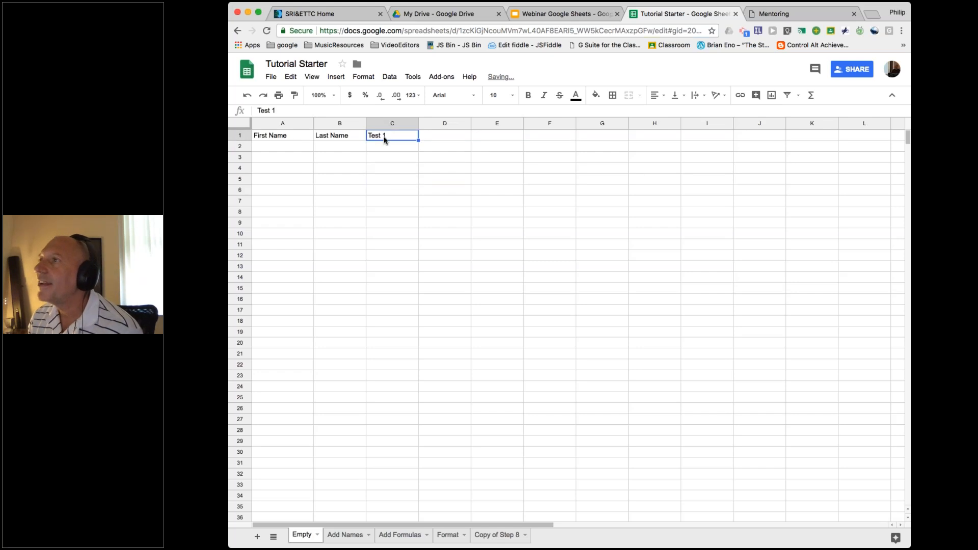
click(432, 136)
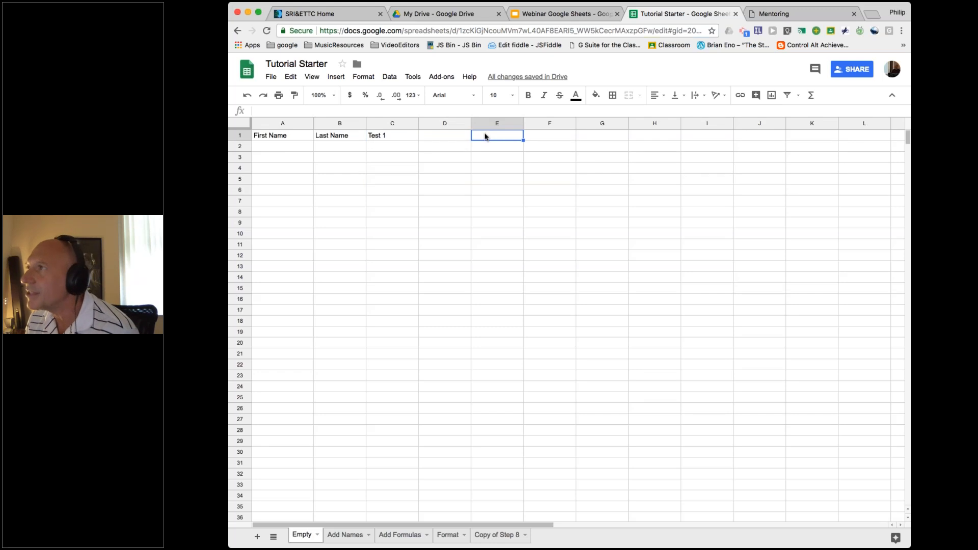
click(567, 123)
click(444, 158)
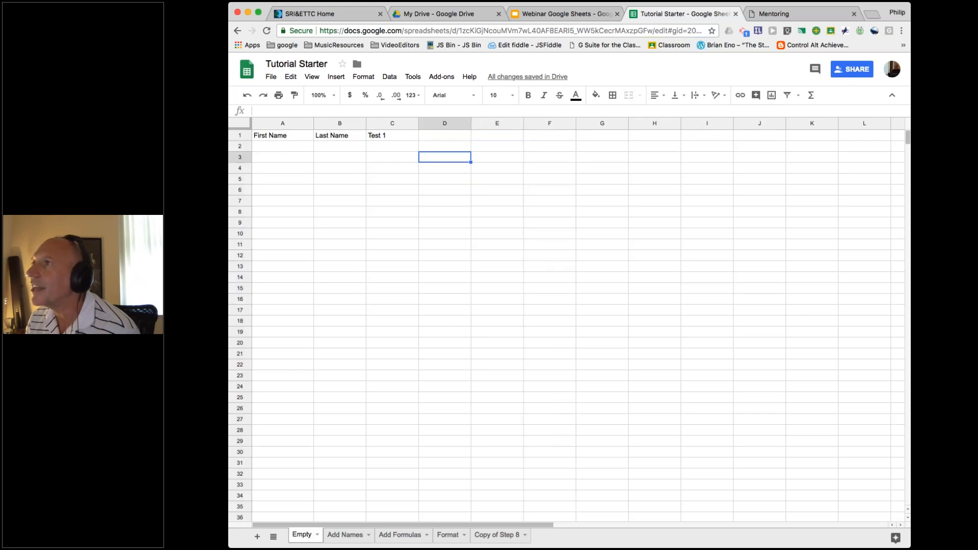
Extend the Test 1 header from cell C1 across to F1 as a series up to Test 4
click(386, 135)
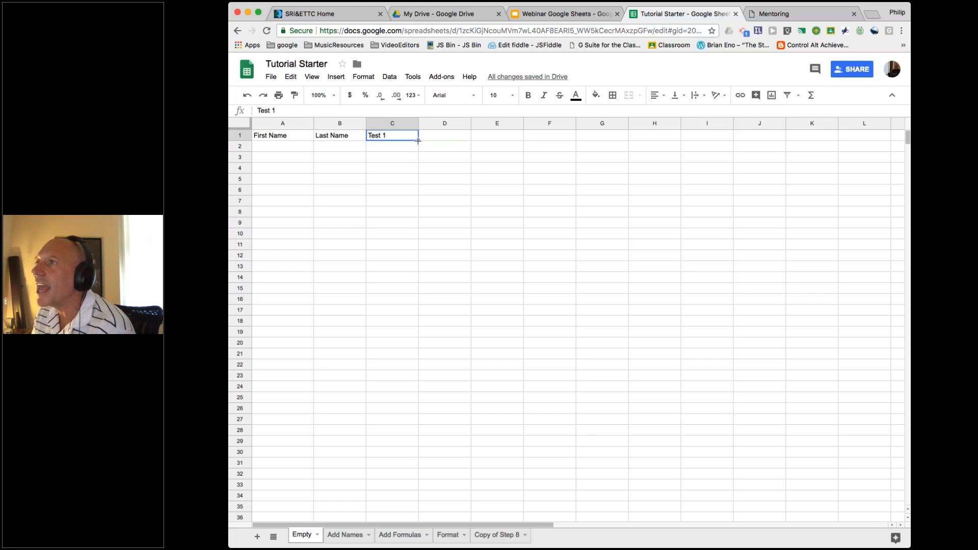
drag(418, 141, 531, 142)
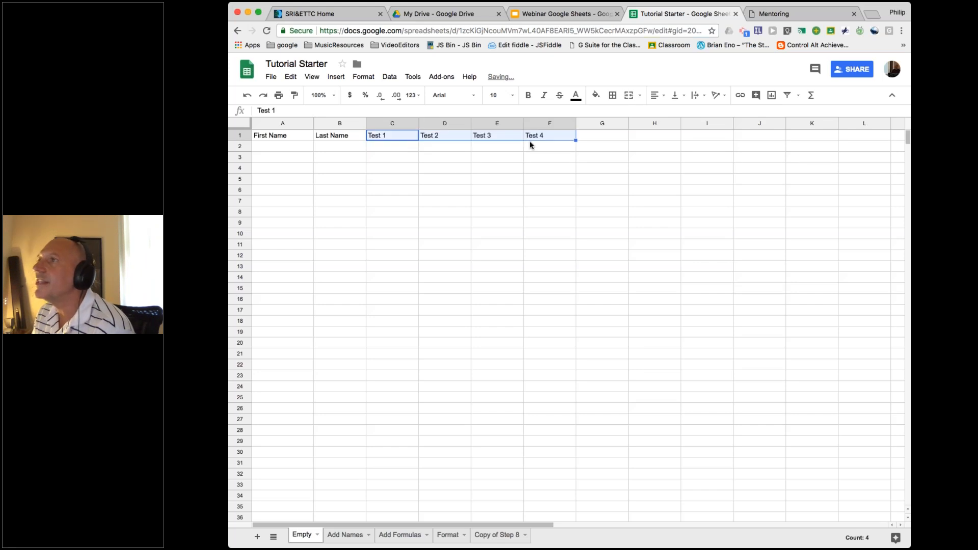
click(448, 169)
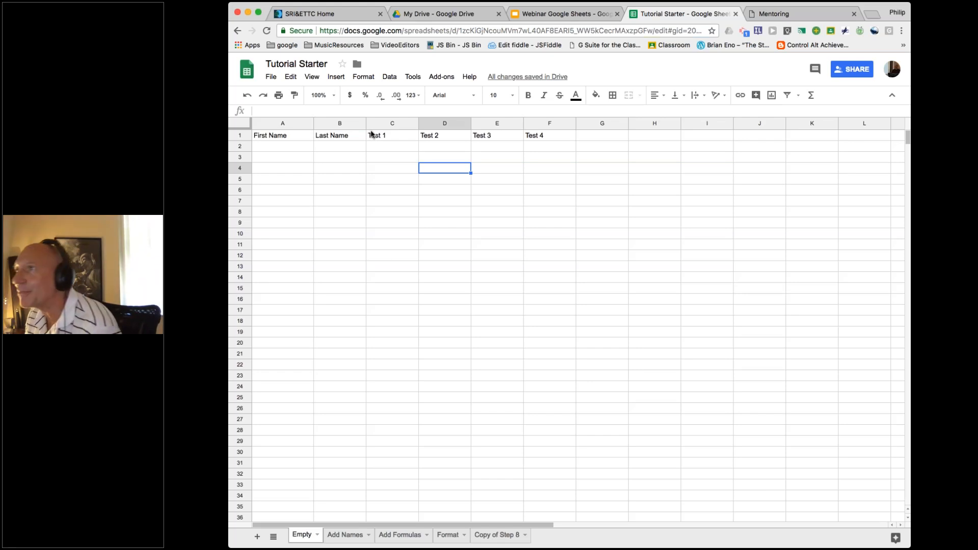
Enter January in cell C12 and autofill the months across row 12 through July in cell I12
click(378, 255)
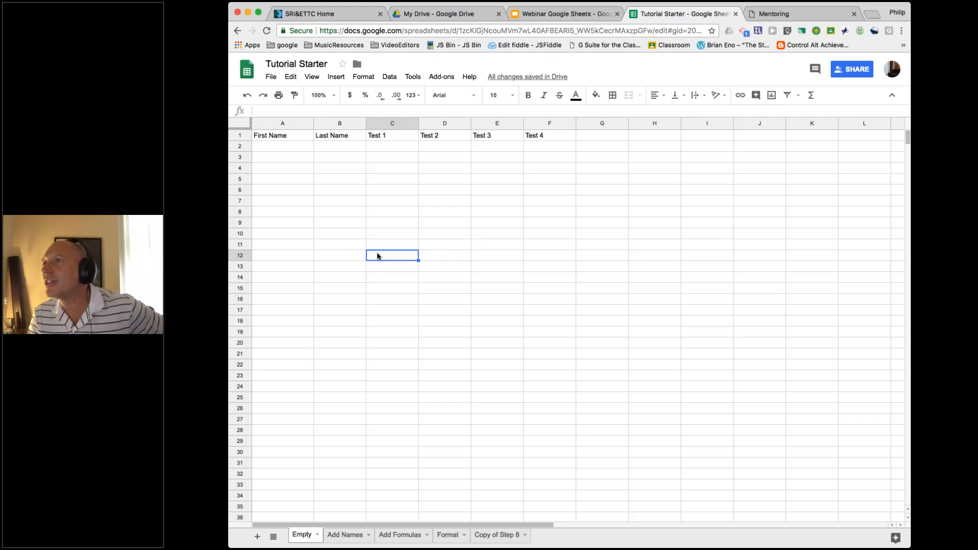
text(January)
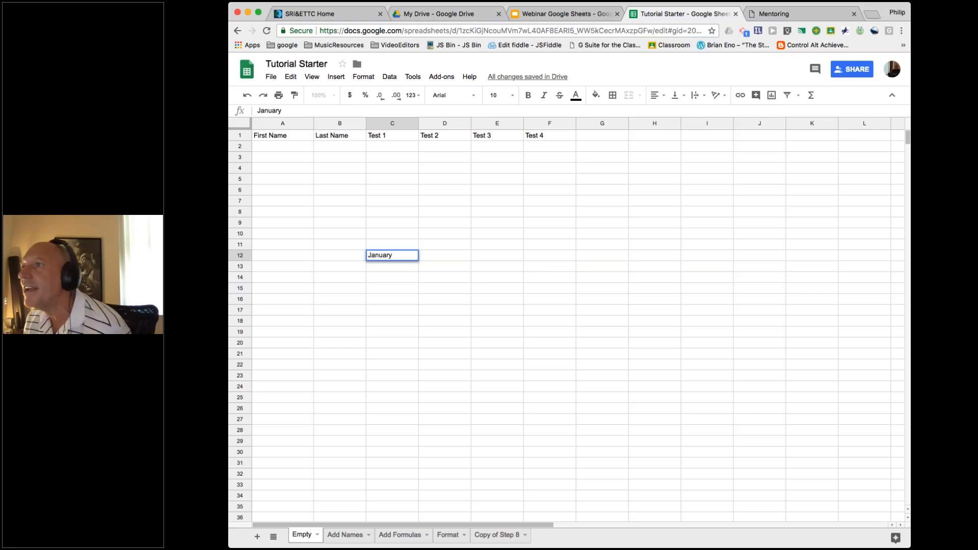
key(Return)
click(378, 260)
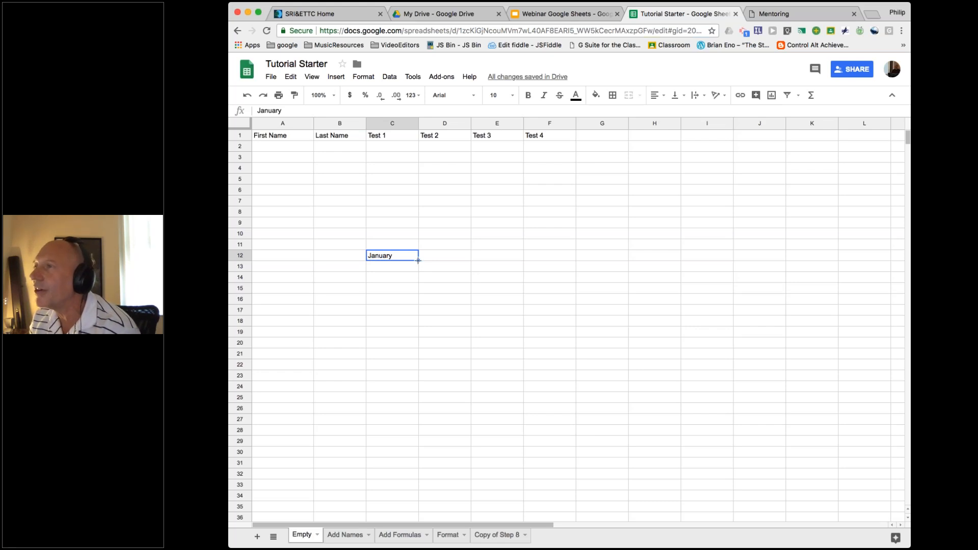
drag(418, 261, 708, 260)
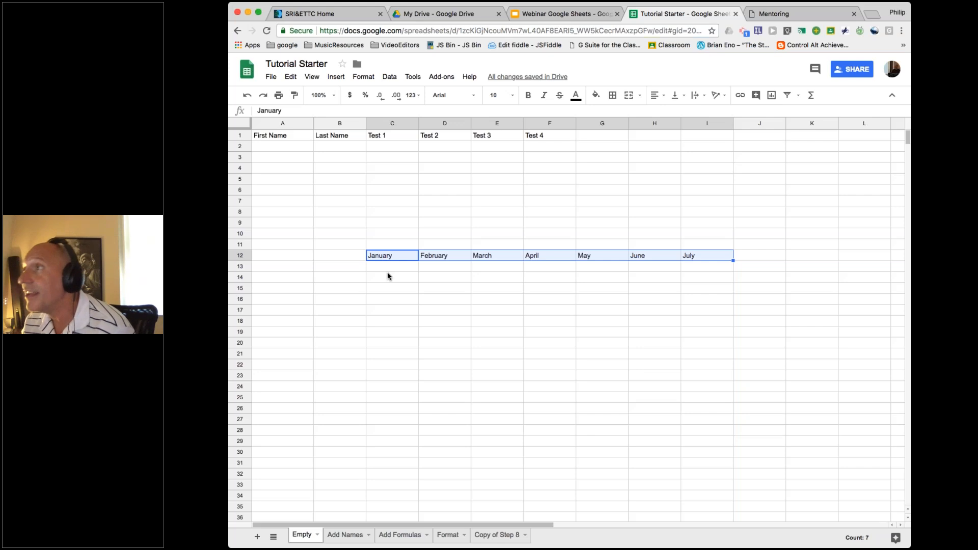
Undo the month series and the January entry in row 12
click(387, 273)
key(Up)
key(Up)
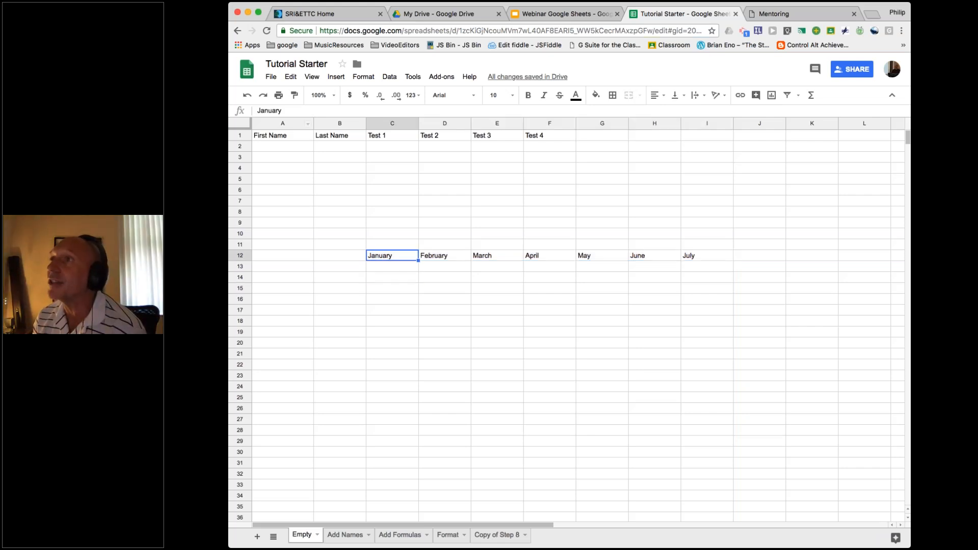
click(248, 95)
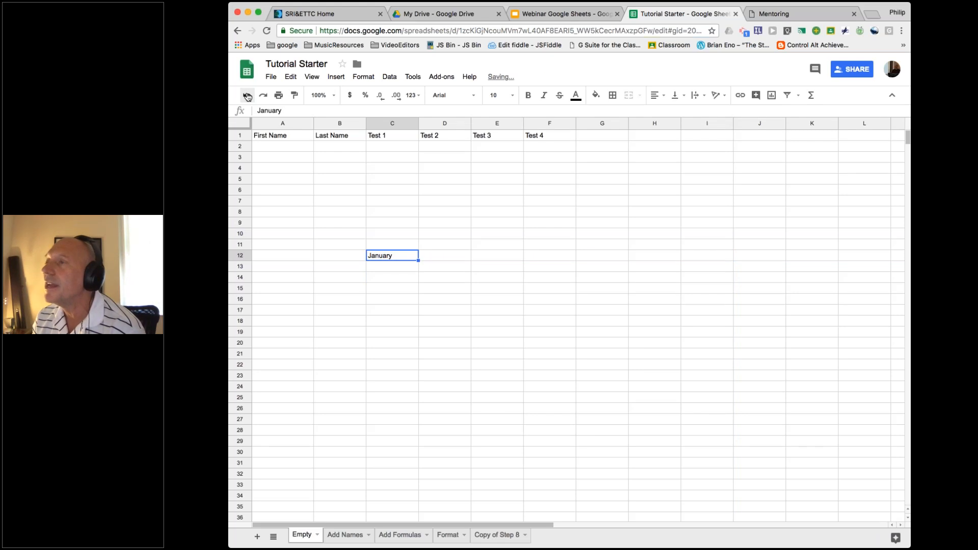
click(248, 96)
click(403, 299)
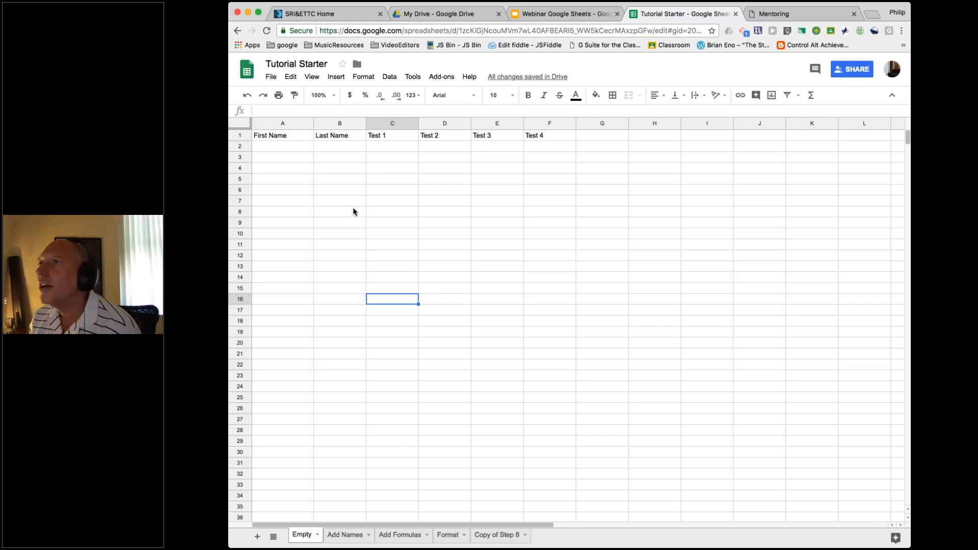
Fill the First Name header down column A to row 11, and undo that fill
click(284, 138)
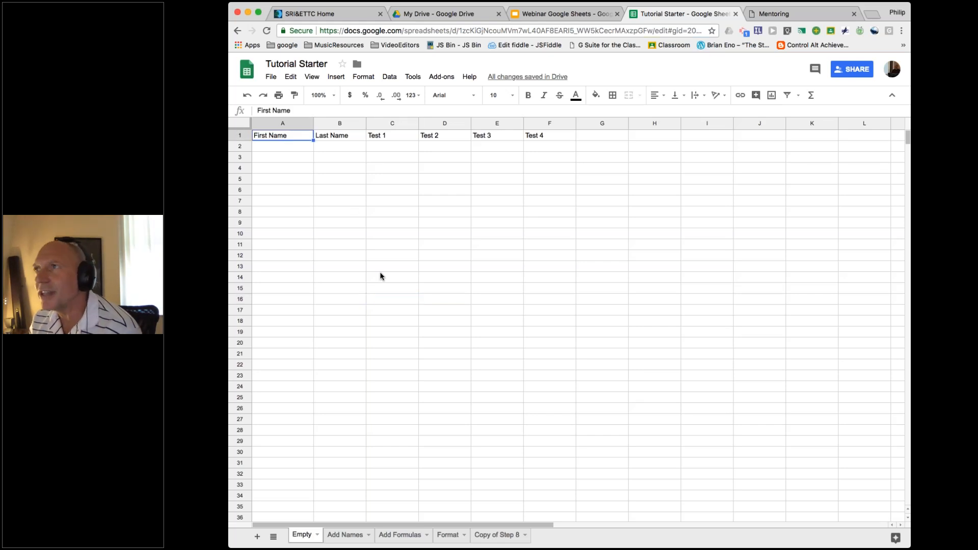
drag(313, 140, 312, 246)
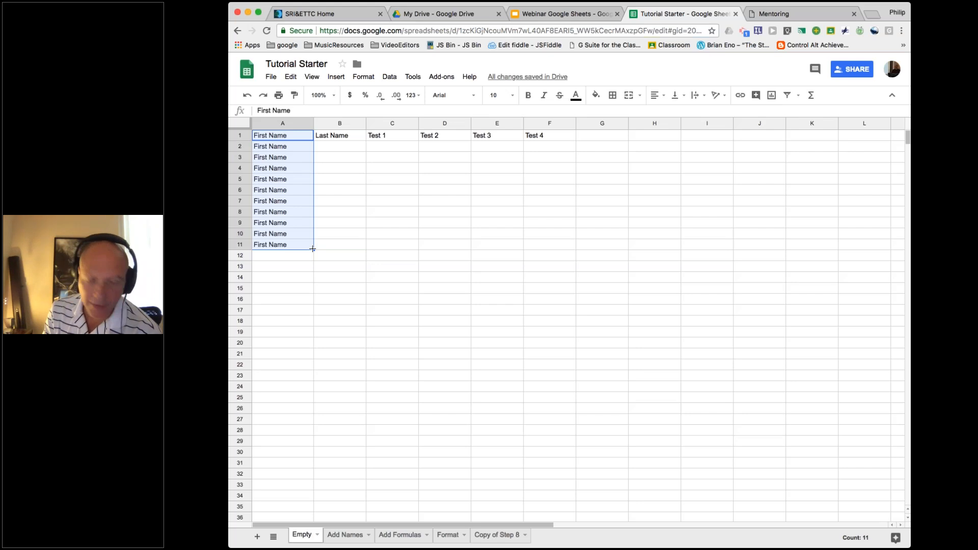
key(super+z)
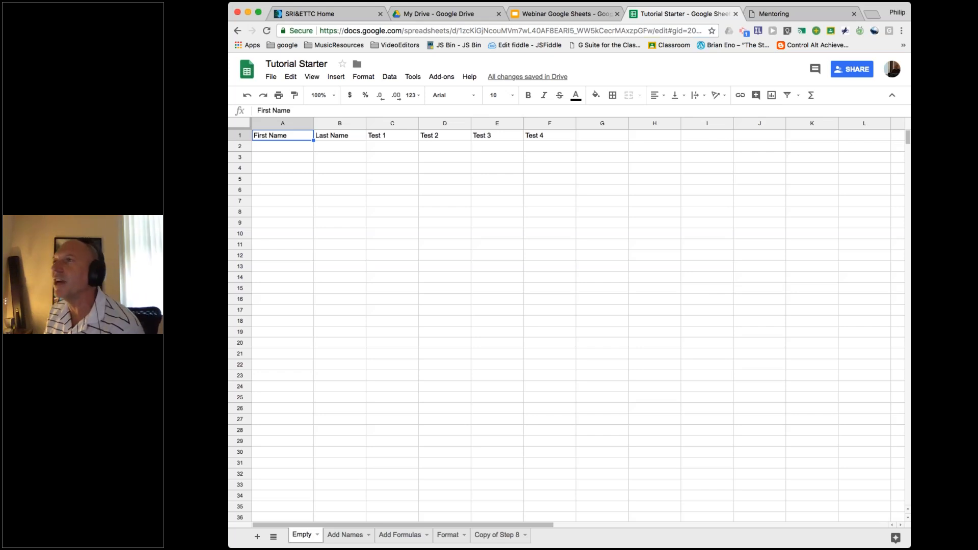
click(426, 225)
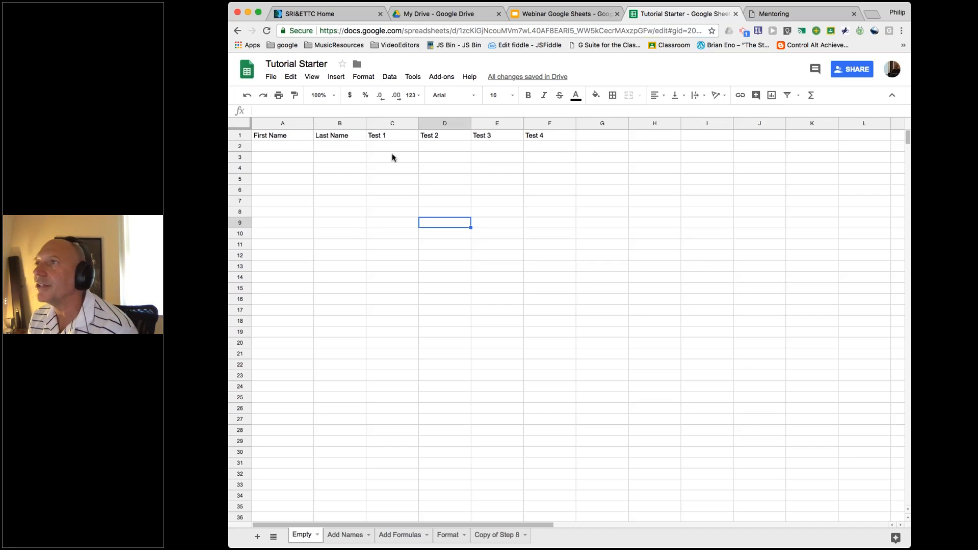
Set the sheet's zoom level to 125% and select cell A2 below the First Name header
click(335, 154)
key(Up)
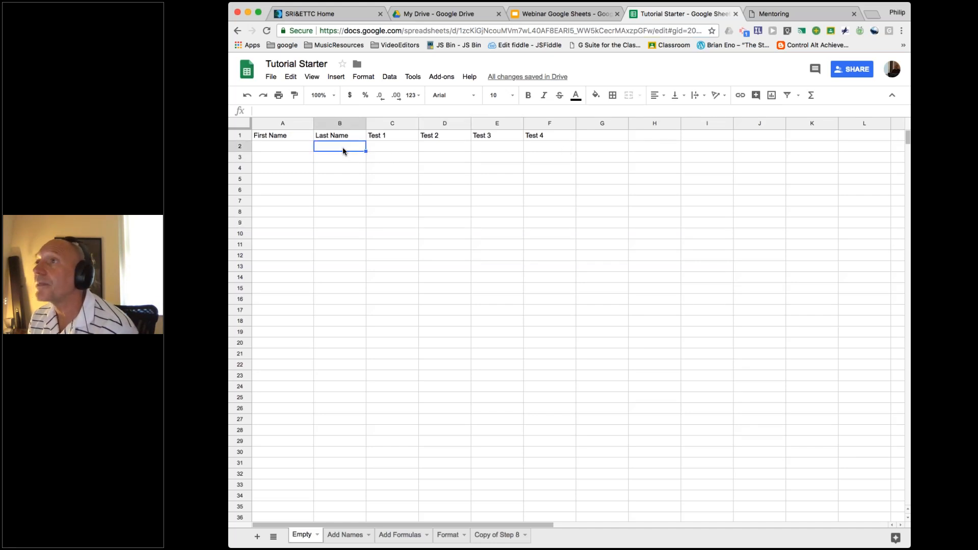
click(282, 147)
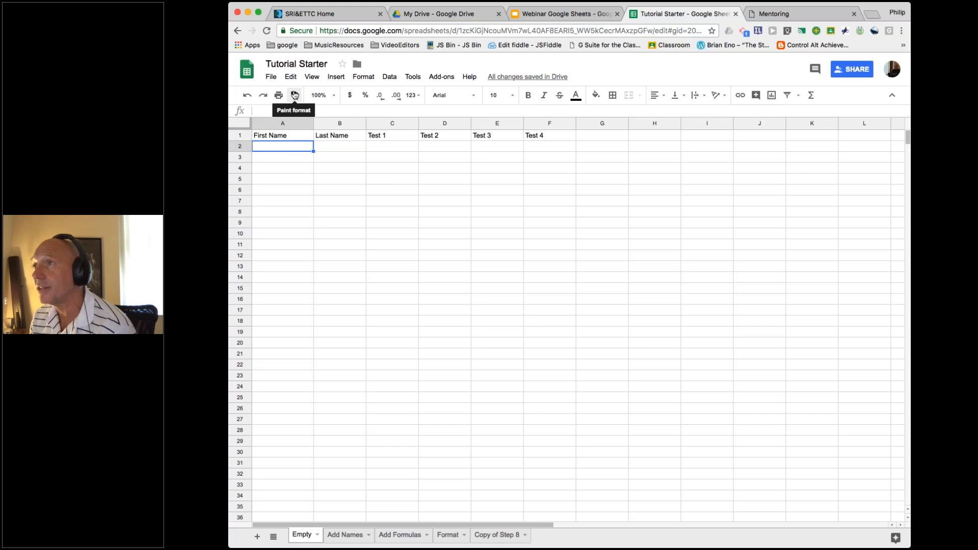
click(318, 95)
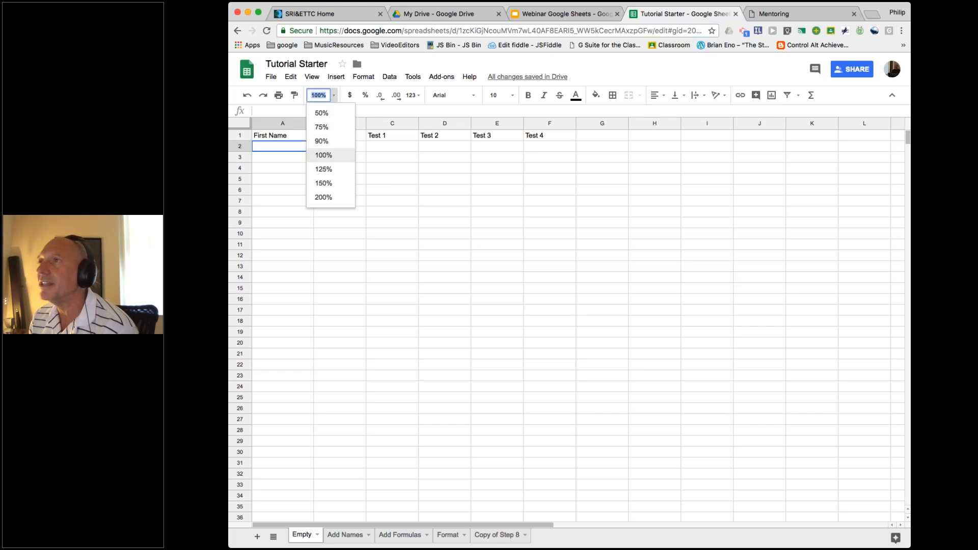
click(322, 170)
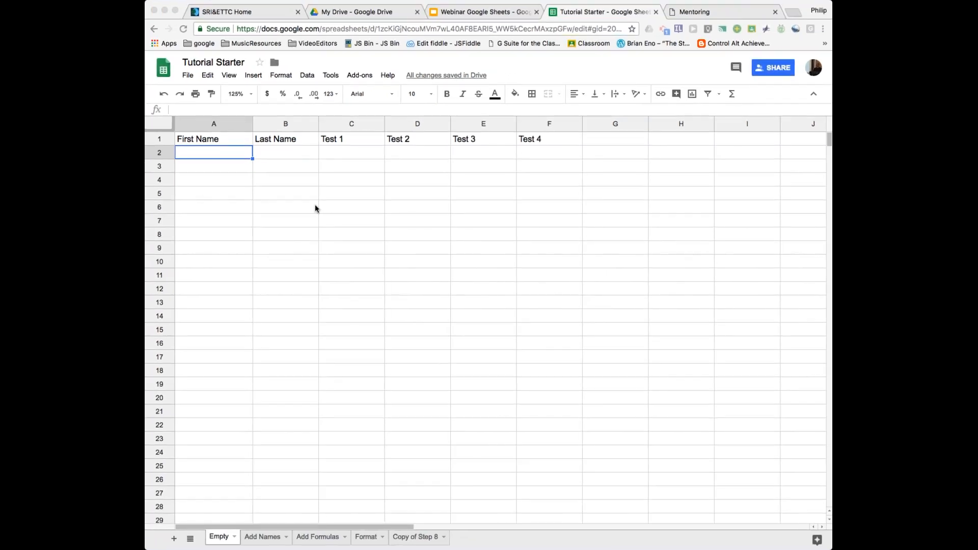
click(271, 152)
click(211, 153)
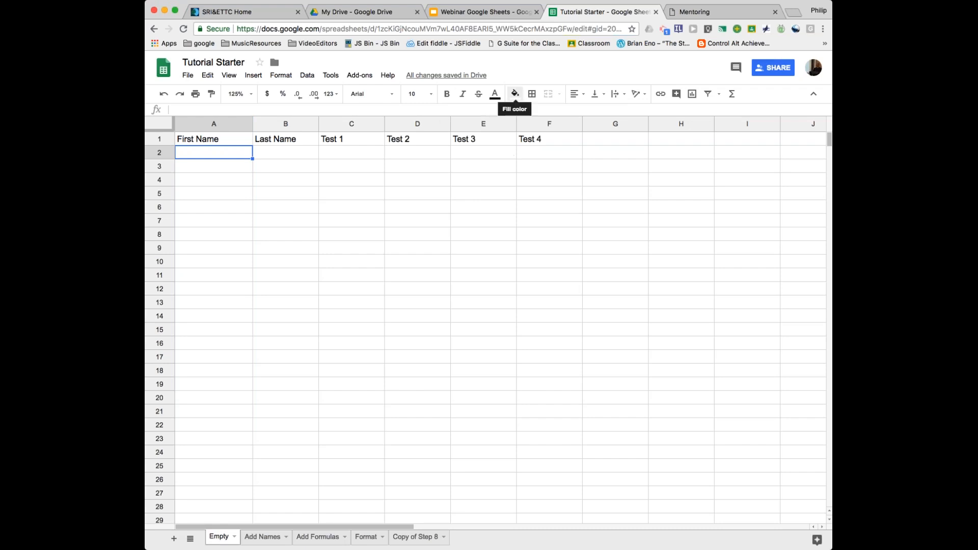
Apply a medium blue-green fill color to the header cells A1 through F1
click(222, 139)
drag(220, 139, 520, 138)
click(515, 94)
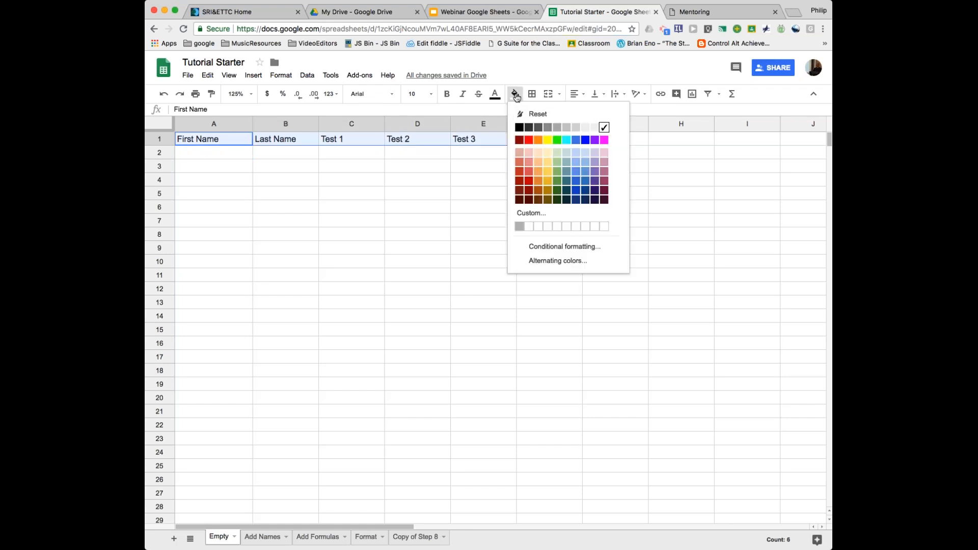
click(567, 171)
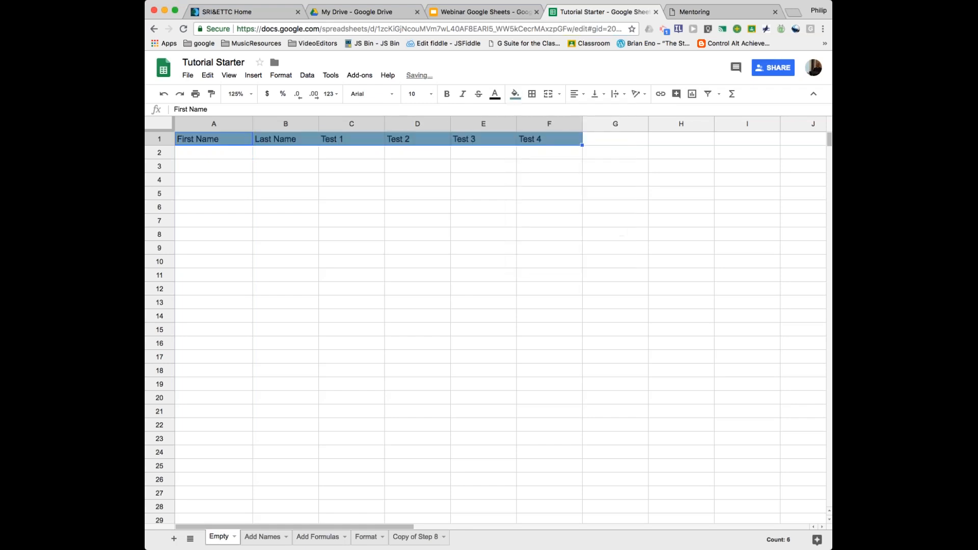
View the list of common functions without inserting one
click(493, 181)
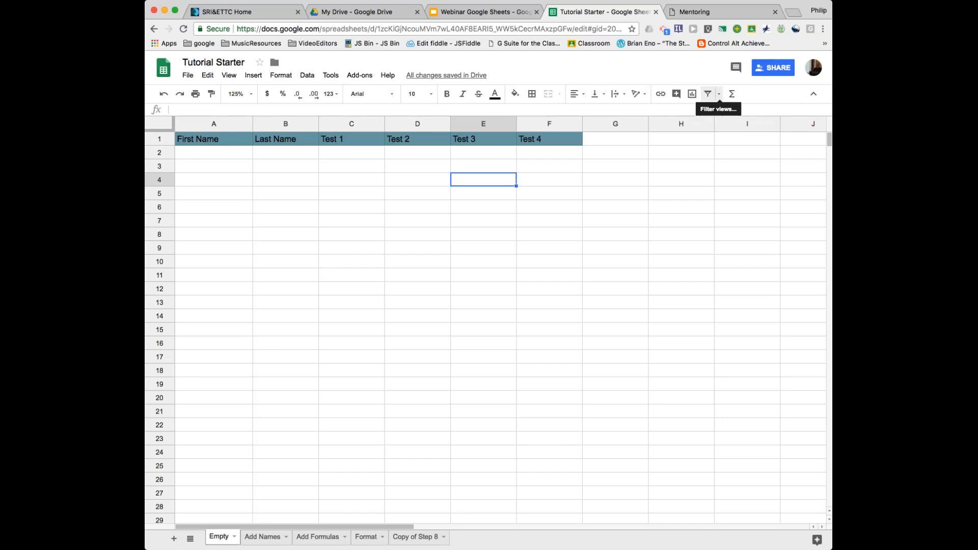
click(732, 95)
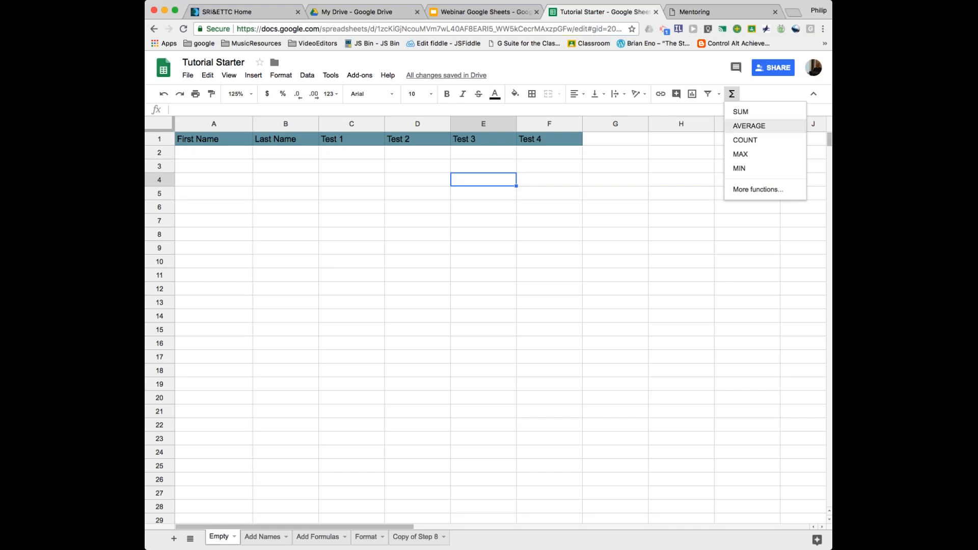
click(642, 153)
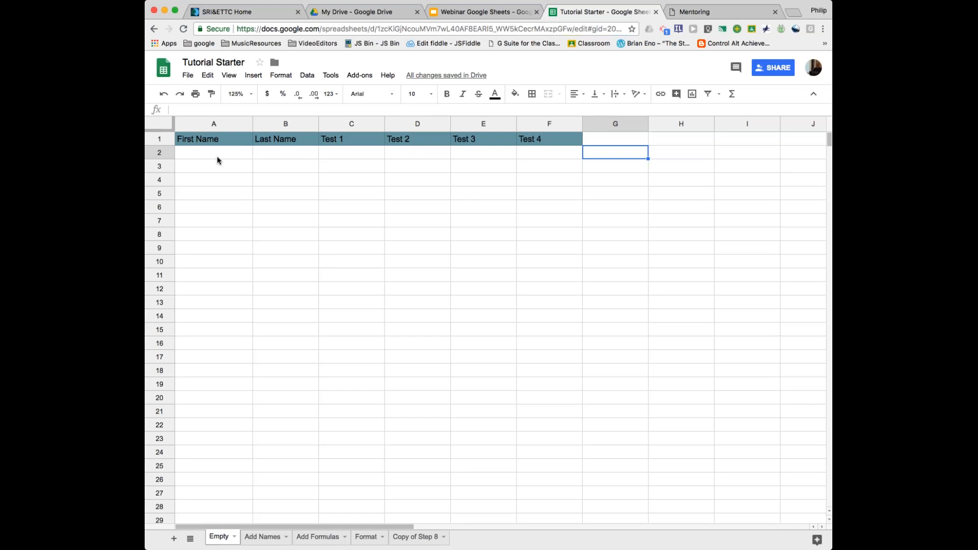
Enter the first student's first name in cell A2 and last name in cell B2 of the Empty sheet
click(195, 158)
text(Sharon)
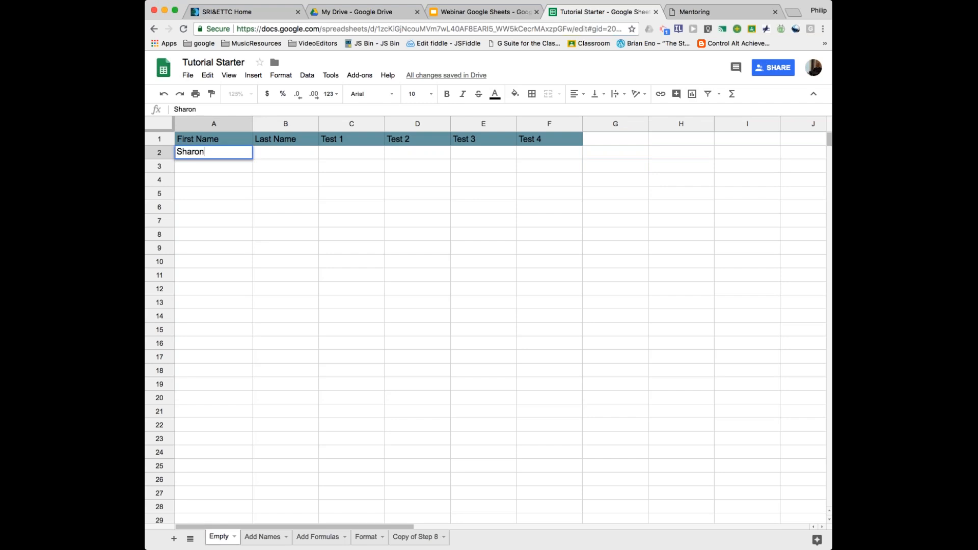
click(257, 153)
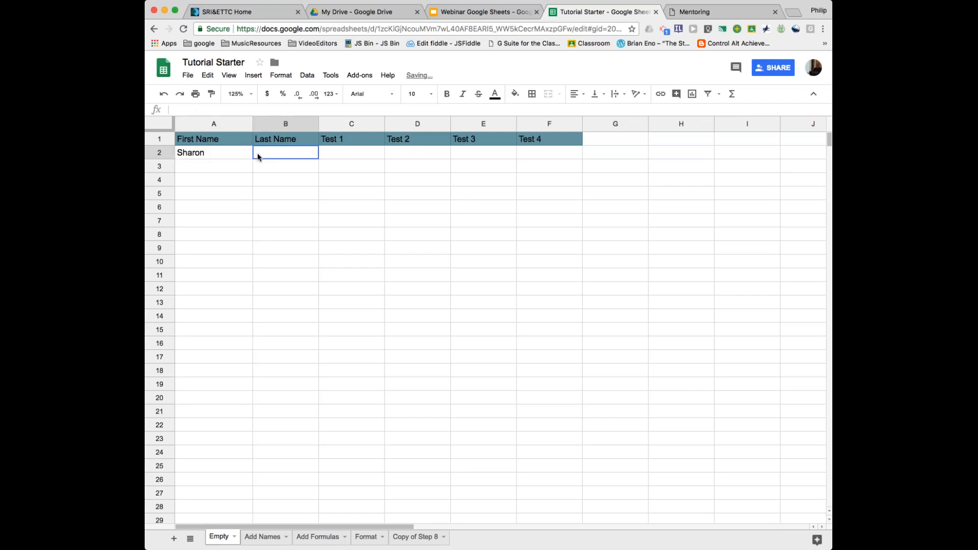
text(Chope)
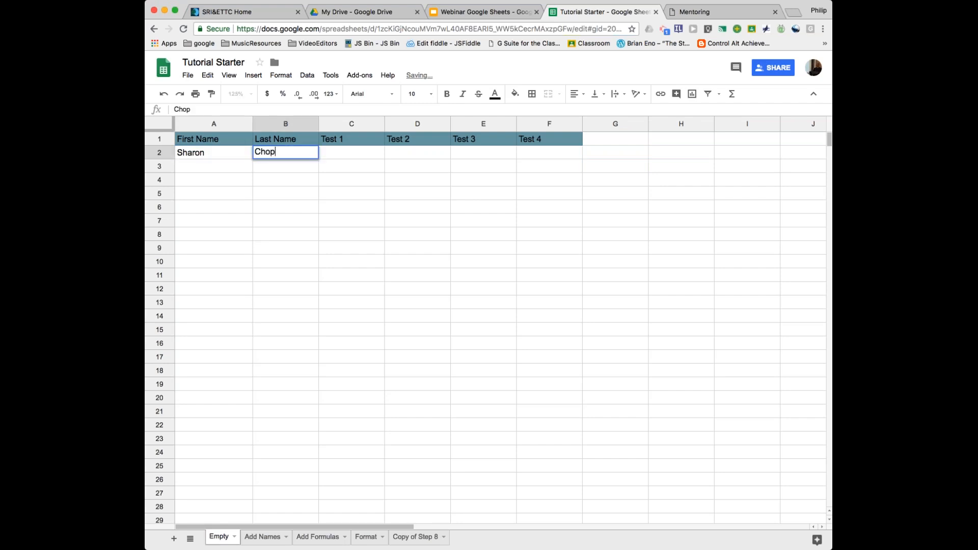
key(BackSpace)
key(BackSpace)
text(e)
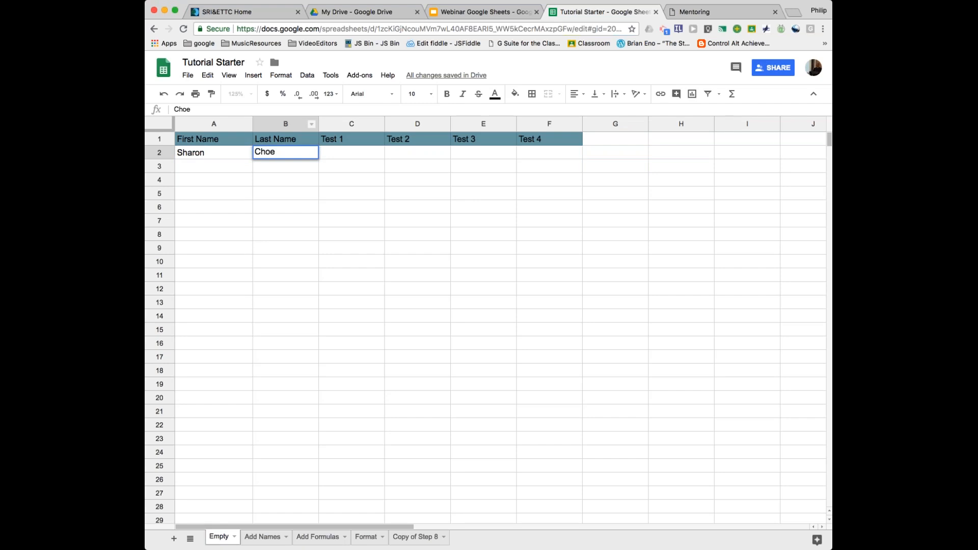
click(281, 195)
On the Add Names sheet, enter the first student's scores 67, 99 and 100 in cells C2, D2 and E2
click(263, 537)
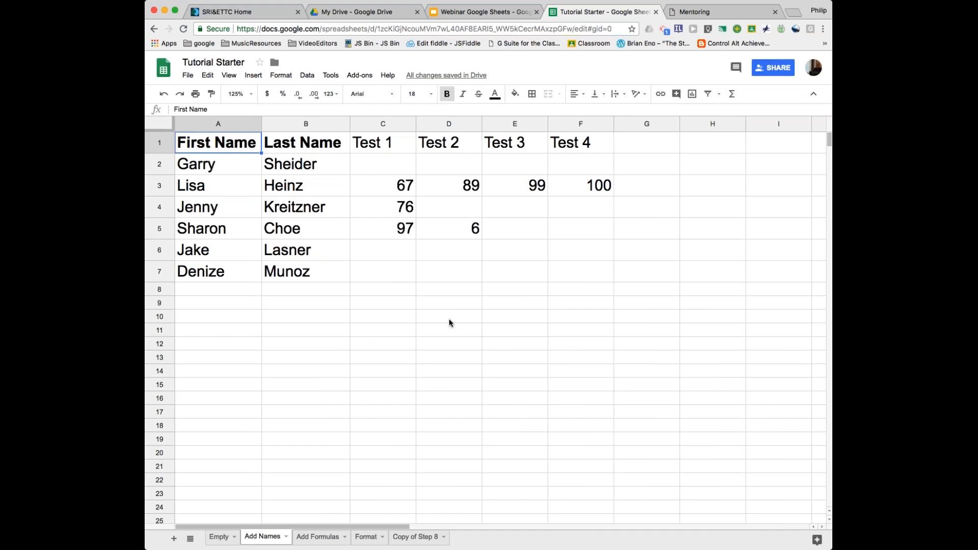
click(377, 329)
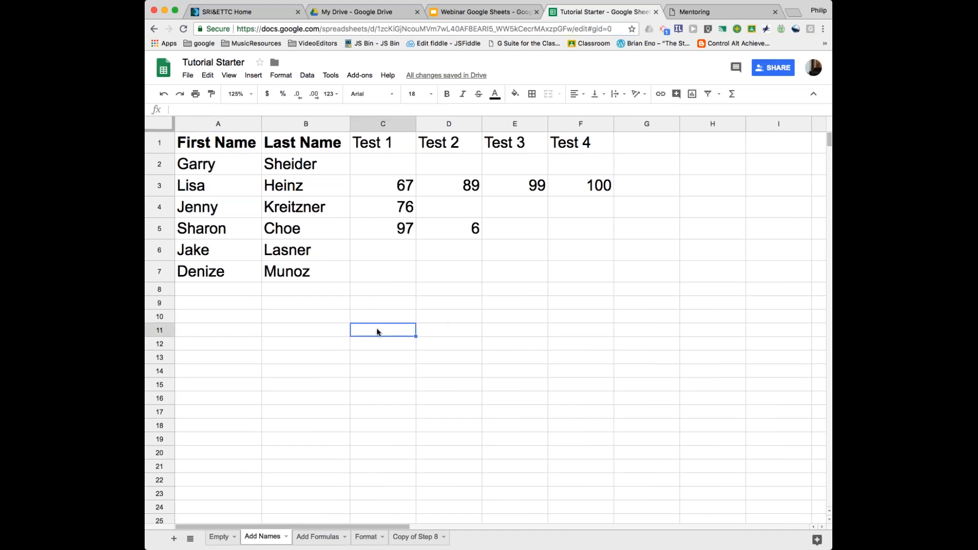
click(370, 165)
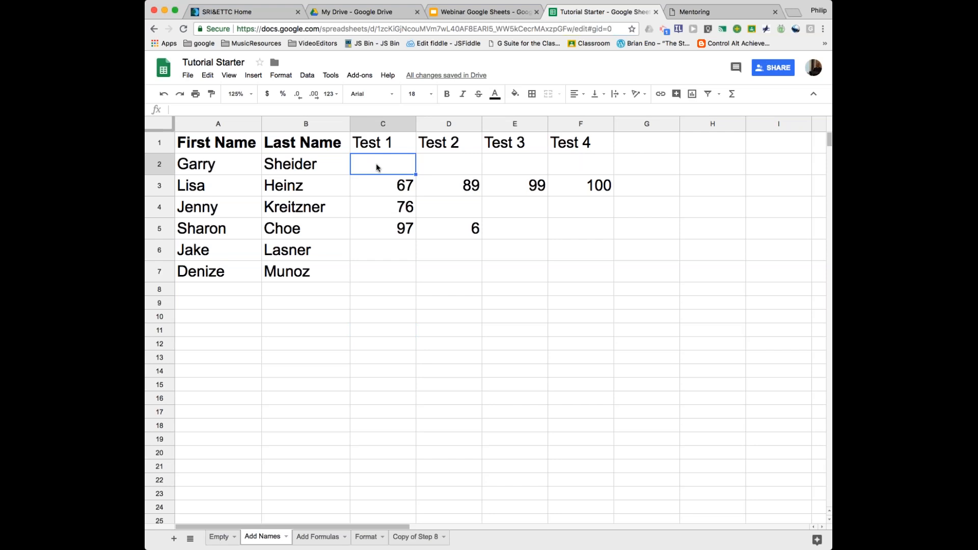
text(67)
key(Tab)
text(99)
click(508, 161)
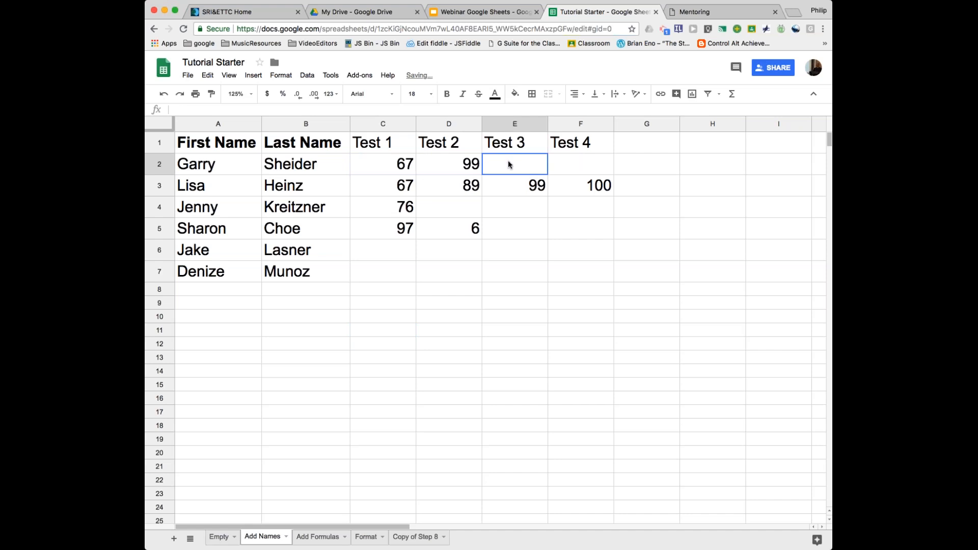
text(10)
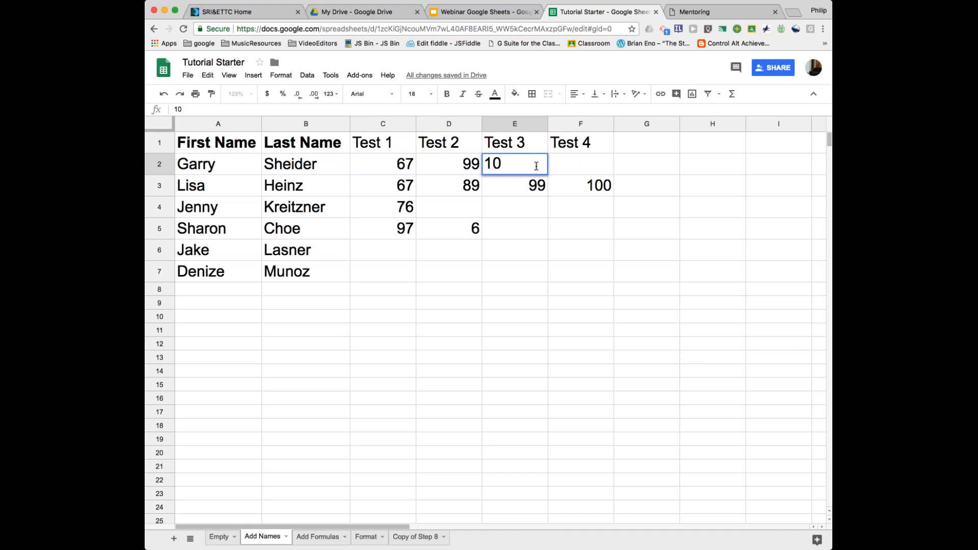
text(0)
key(Tab)
Move the cell selection through the test score grid, ending on cell D6
key(Left)
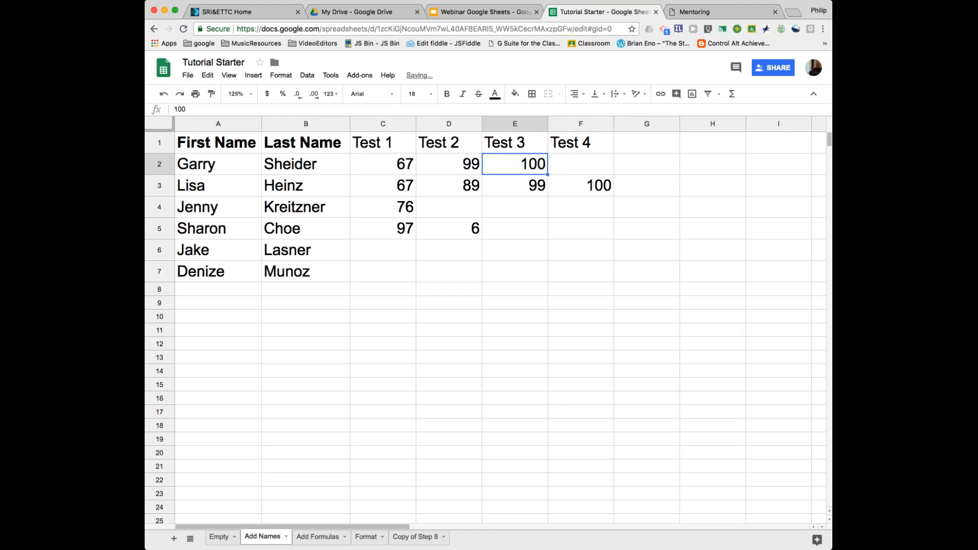
key(Down)
key(Down)
key(Up)
key(Up)
key(Down)
key(Down)
key(Down)
key(Down)
key(Left)
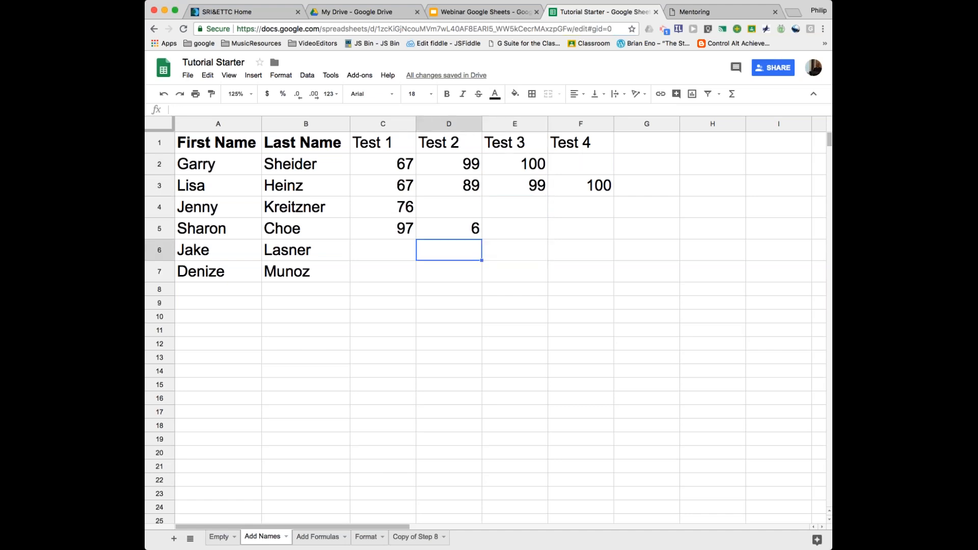
Enter the scores 90, 89, 89 and 90 for the student in row 6, in cells C6 through F6
key(Left)
key(Left)
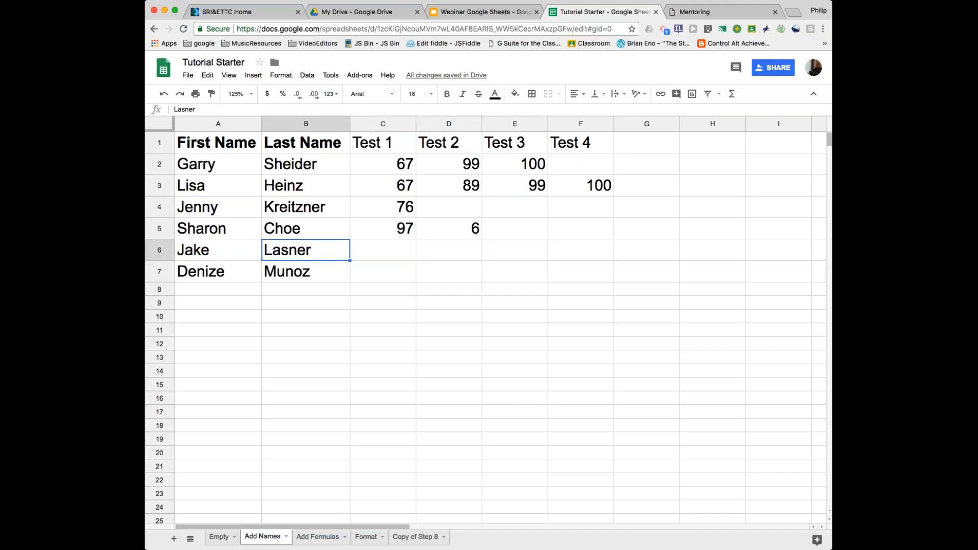
key(Right)
key(Right)
key(Left)
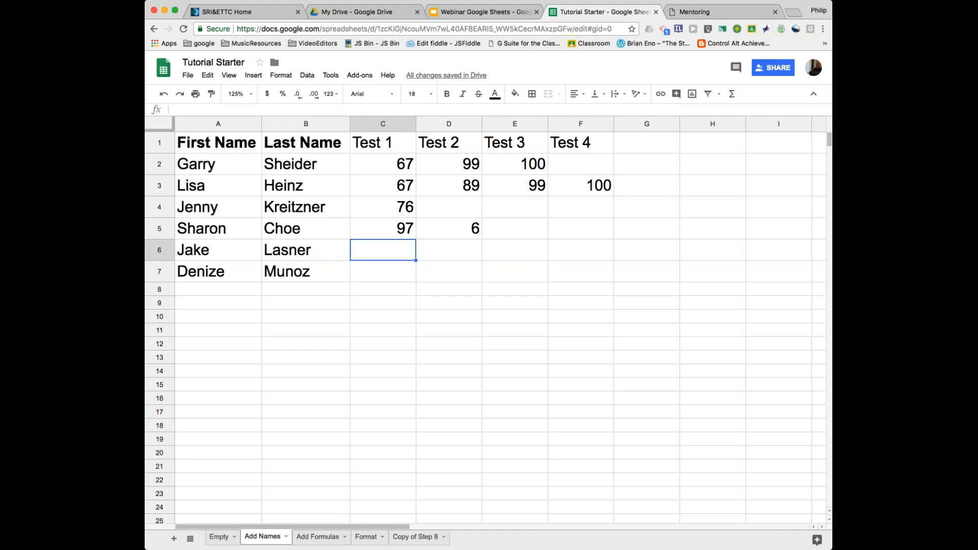
text(90)
key(Tab)
text(8)
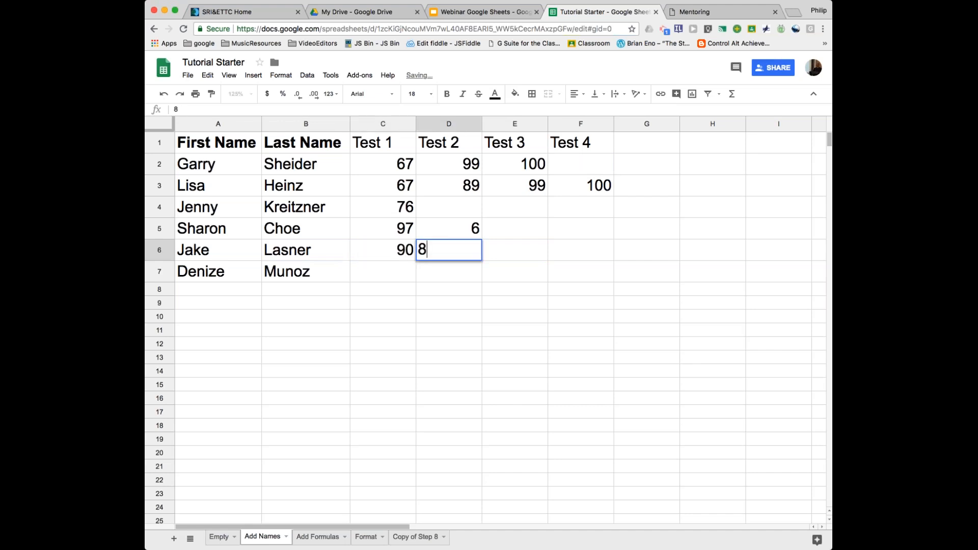
text(9)
key(Tab)
text(89)
key(Tab)
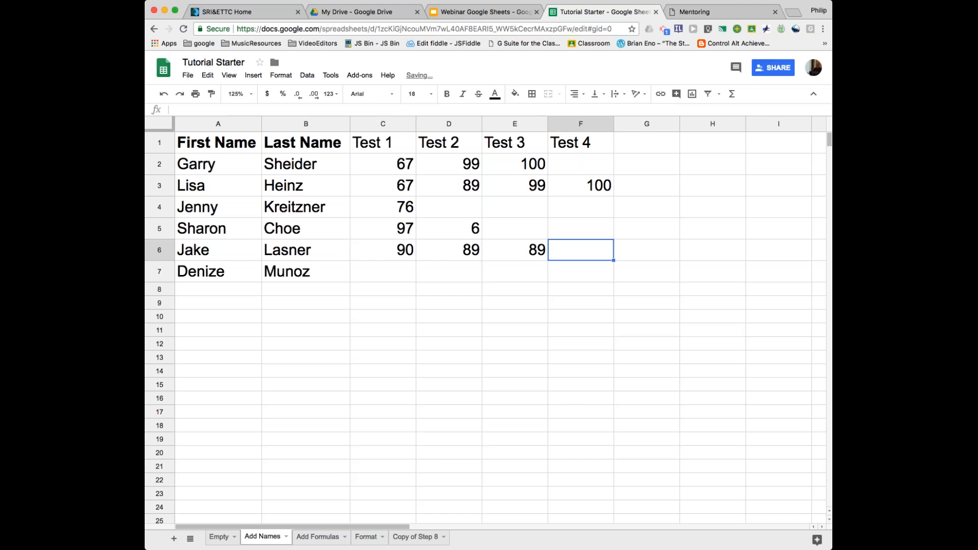
text(90)
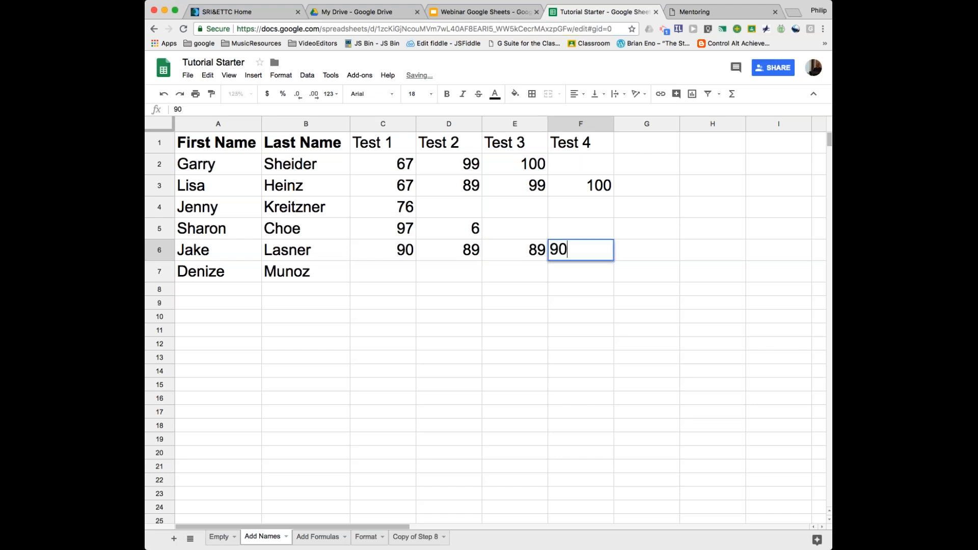
key(Tab)
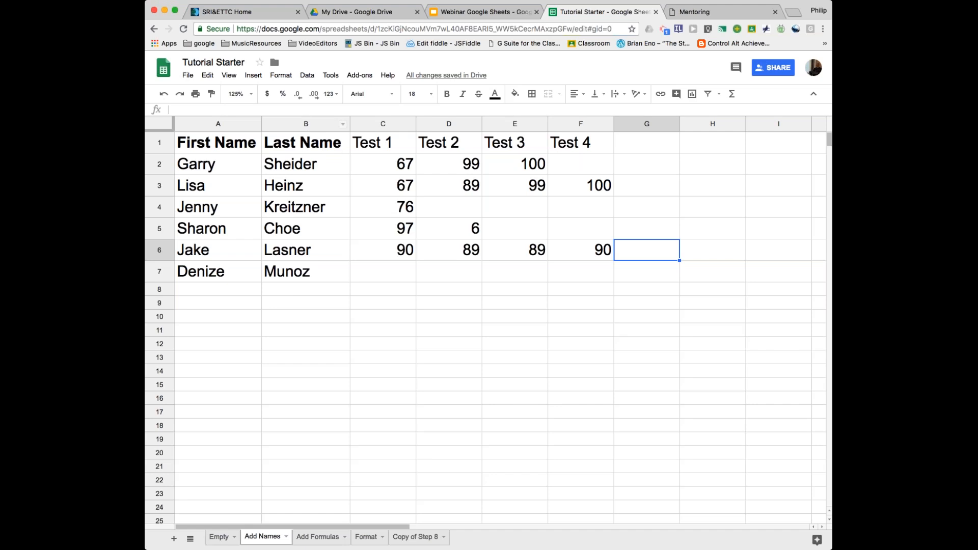
Try sorting the whole sheet A → Z by the Last Name column, and undo the sort
click(311, 125)
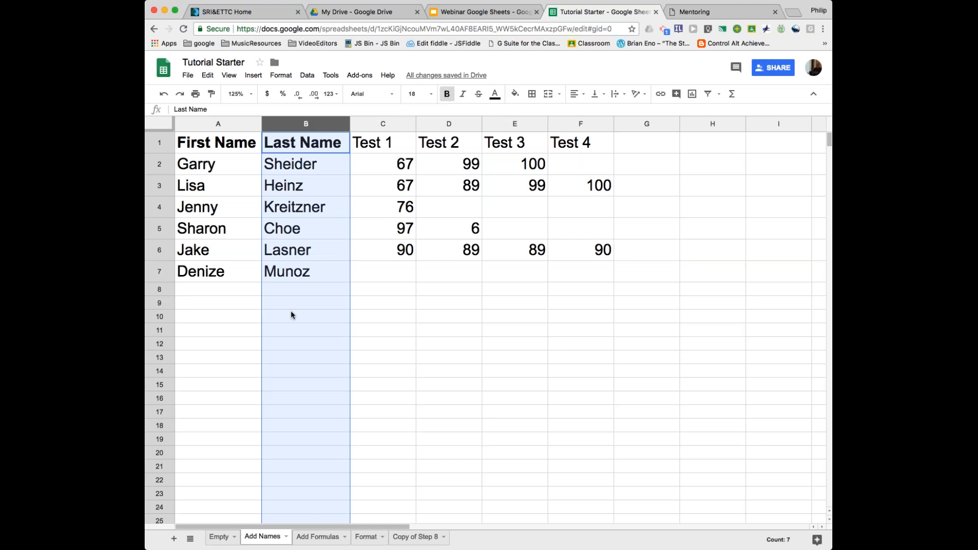
mouse_move(340, 128)
click(343, 124)
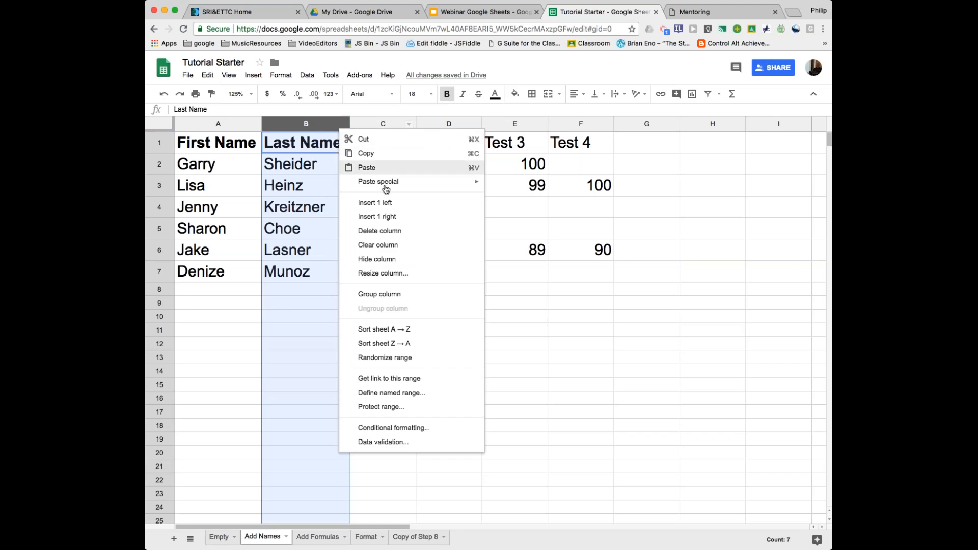
click(397, 331)
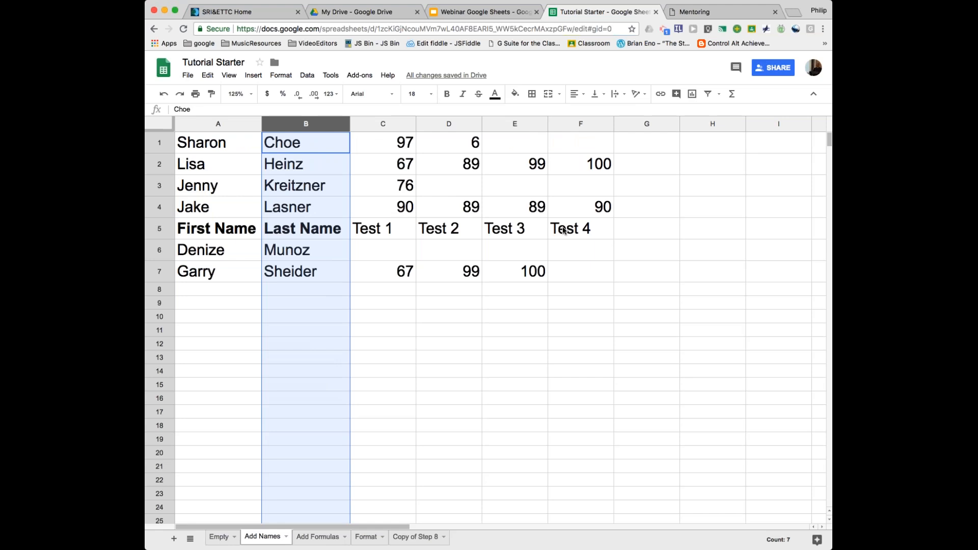
click(164, 93)
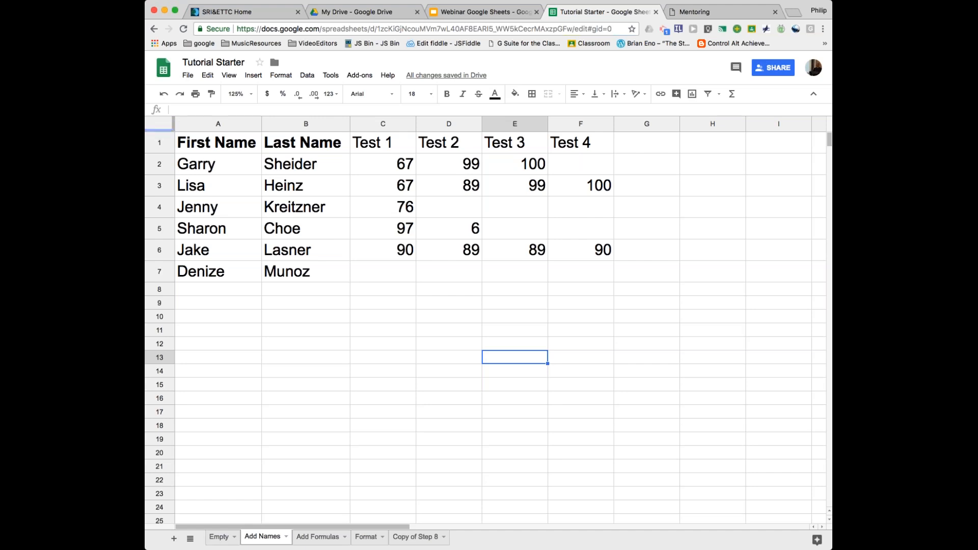
Freeze row 1 of the Add Names sheet so the headers stay above the student rows
drag(159, 131, 159, 153)
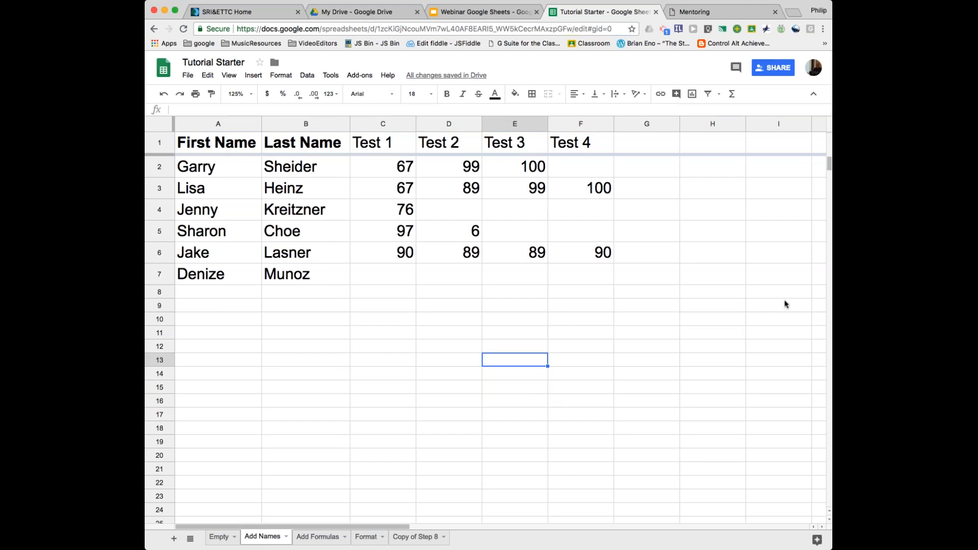
mouse_move(830, 164)
mouse_down()
mouse_move(829, 221)
mouse_move(828, 158)
mouse_up()
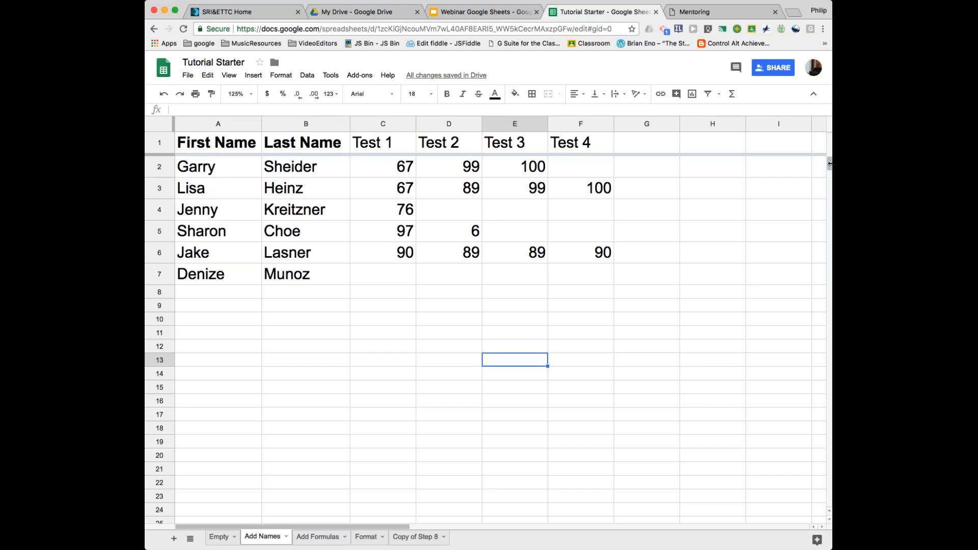
drag(828, 167, 828, 169)
scroll(829, 170, down, 12)
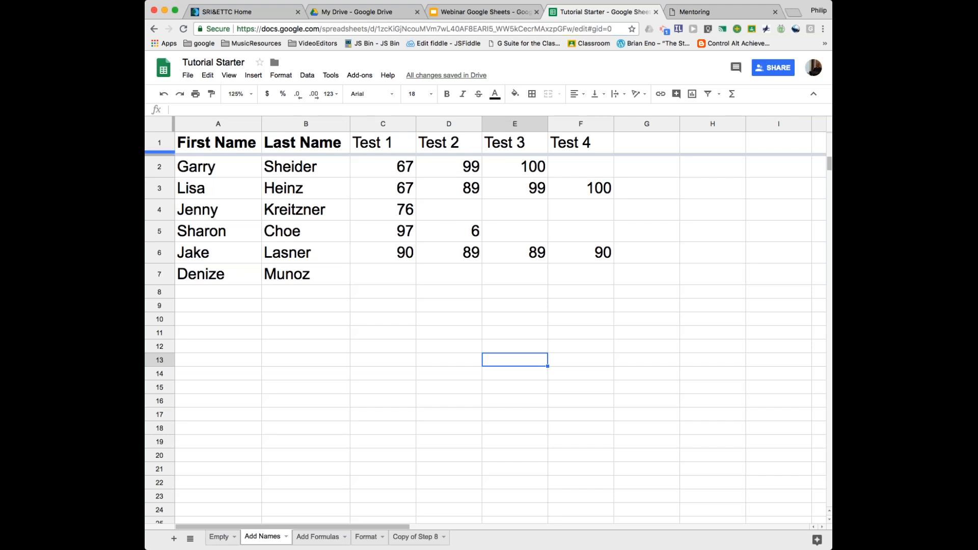
Try freezing columns A and B, and remove the column freeze
drag(163, 152, 333, 128)
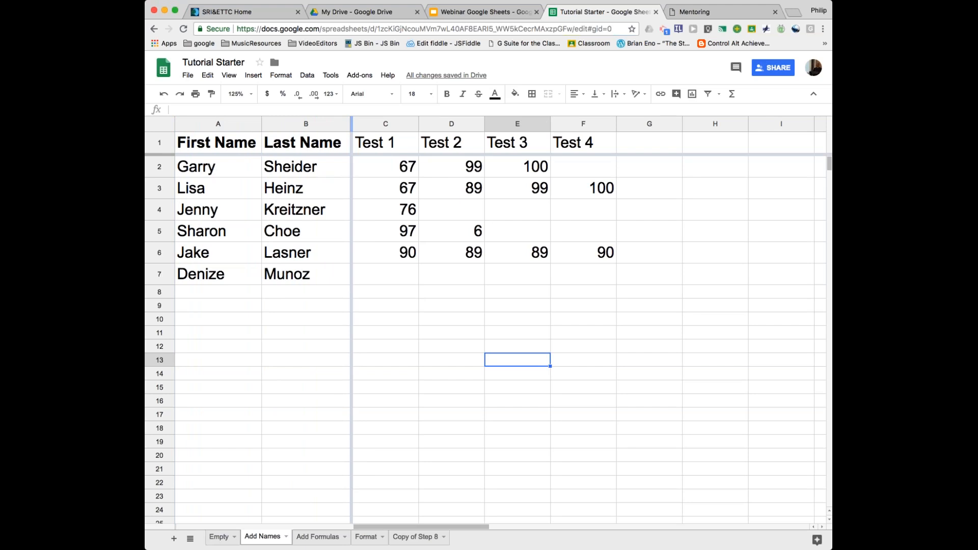
drag(351, 128, 175, 126)
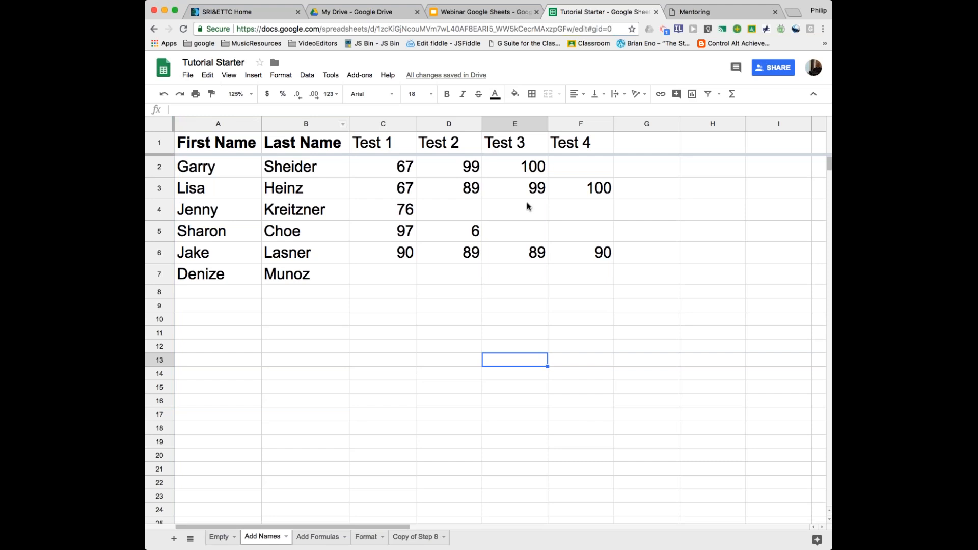
Enter the missing scores 89, 99 and 99 for the student in row 4, in cells D4, E4 and F4
click(460, 209)
text(8)
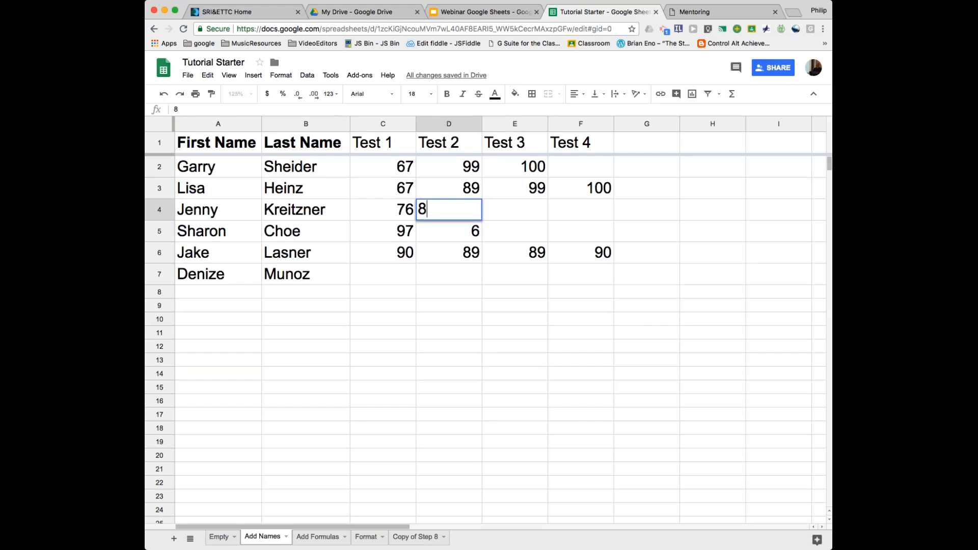
text(9)
key(Tab)
text(9)
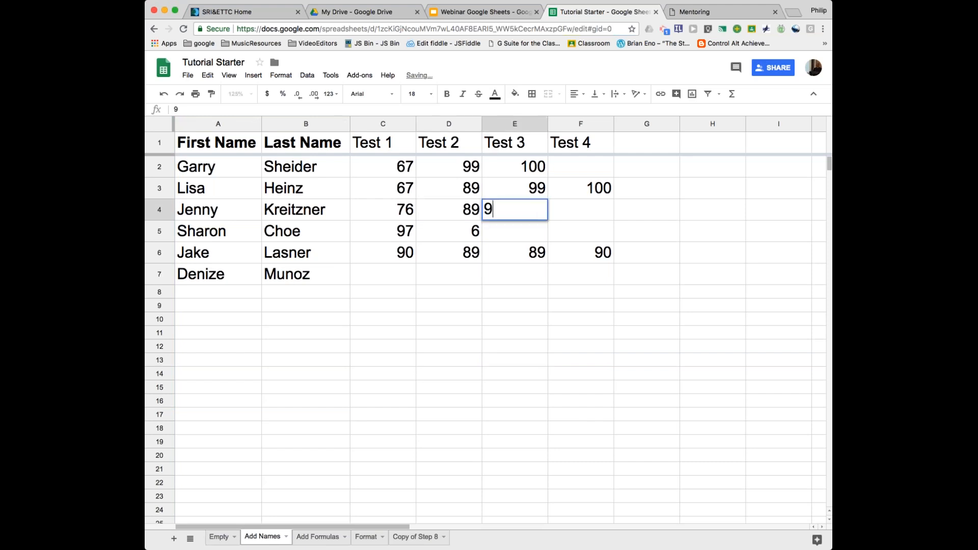
text(9)
key(Tab)
text(9)
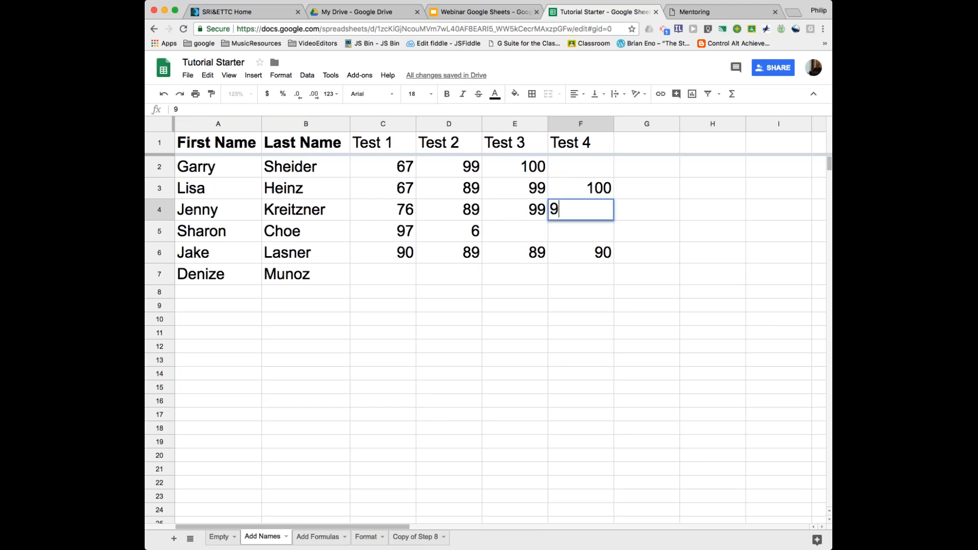
text(9)
Enter 89 as the Test 4 score in cell F2
key(Up)
key(Up)
text(8)
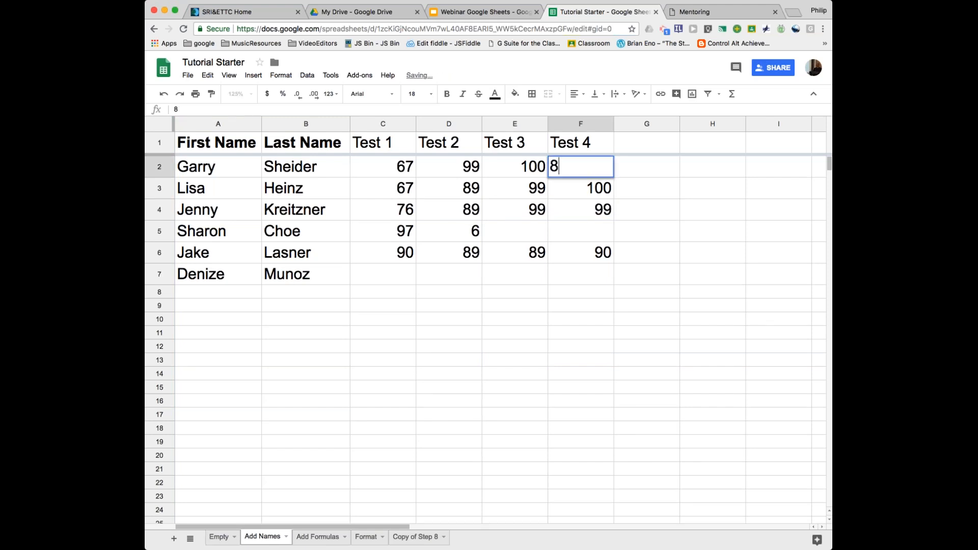
text(9)
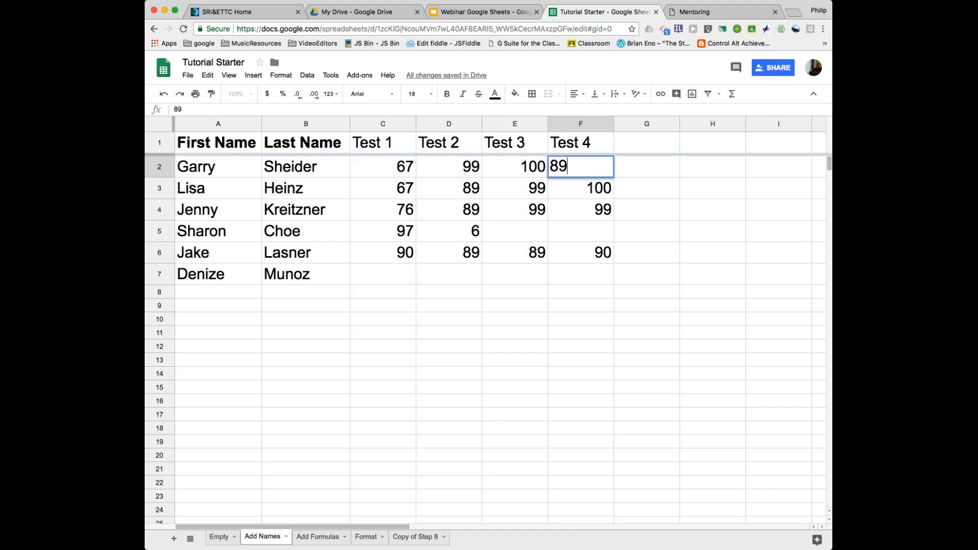
click(502, 231)
Set the Test 2 score in D5 to 69, and enter 90 in E5 and 56 in F5
click(464, 235)
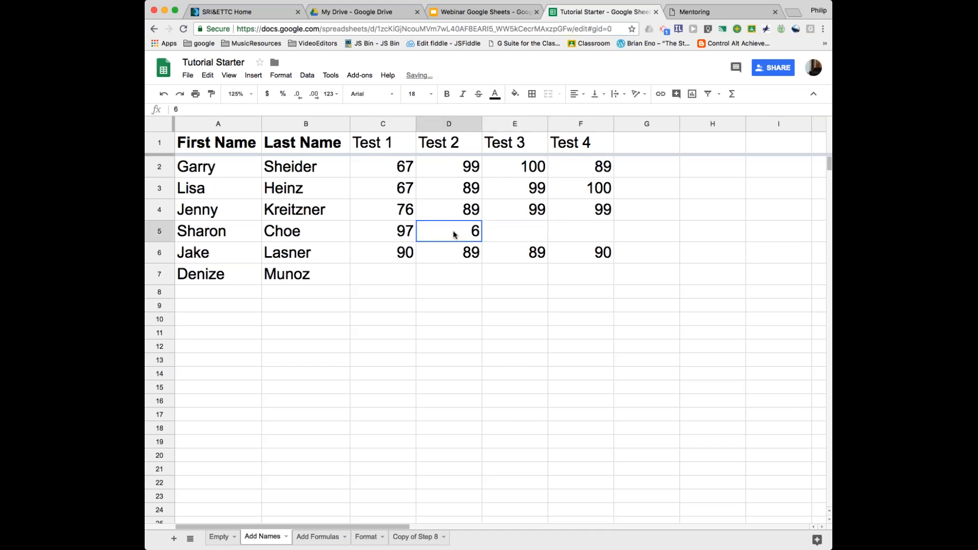
text(6)
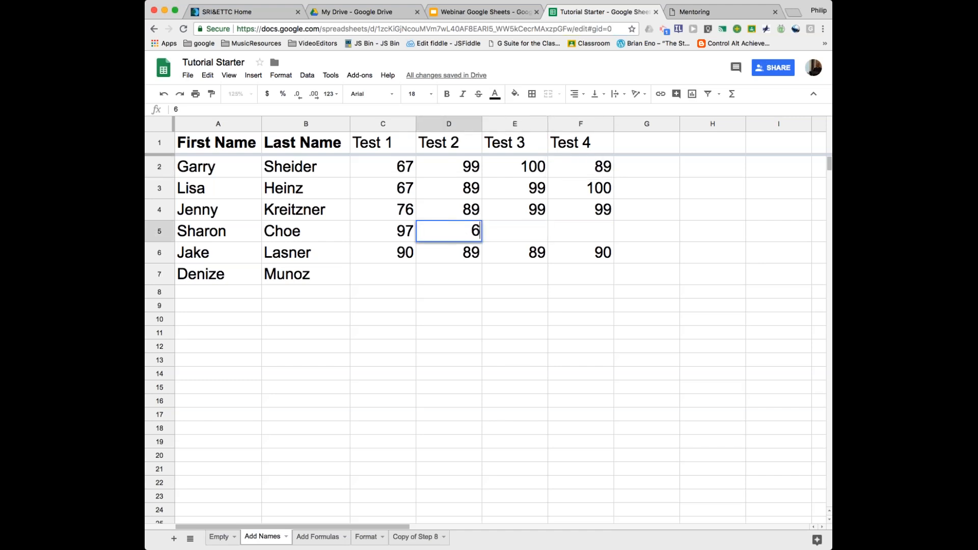
text(9)
key(Tab)
text(90)
click(559, 232)
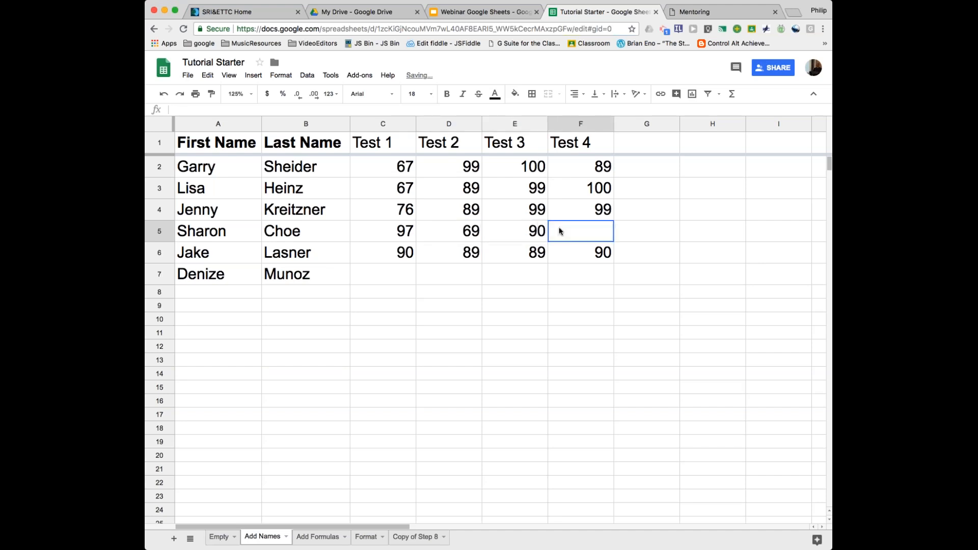
text(56)
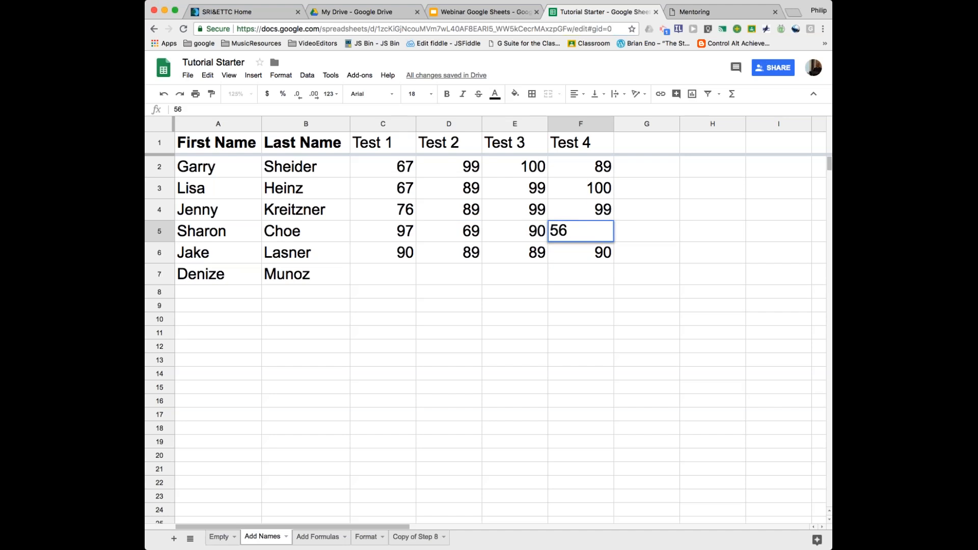
click(581, 292)
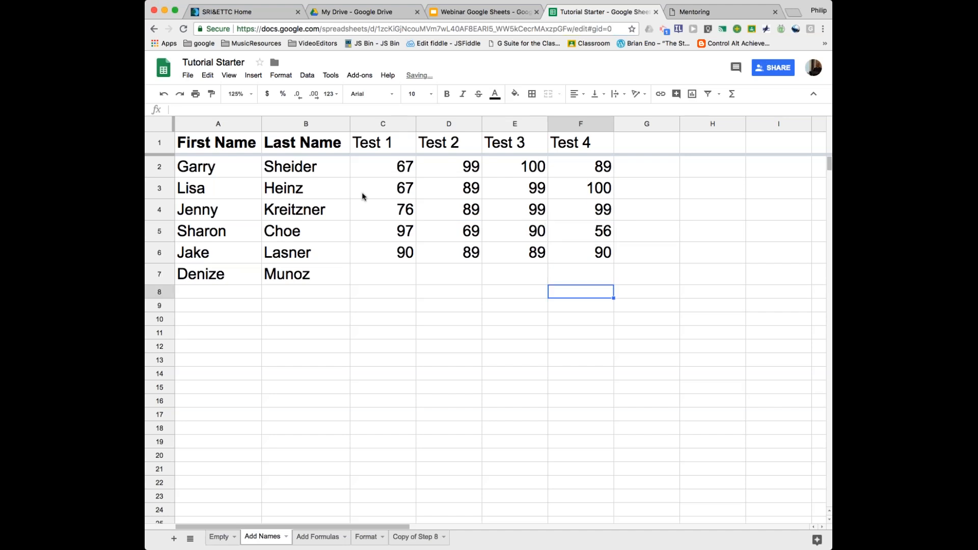
Enter the scores 99, 78, 89 and 99 for the student in row 7, in cells C7 through F7
click(392, 274)
text(99)
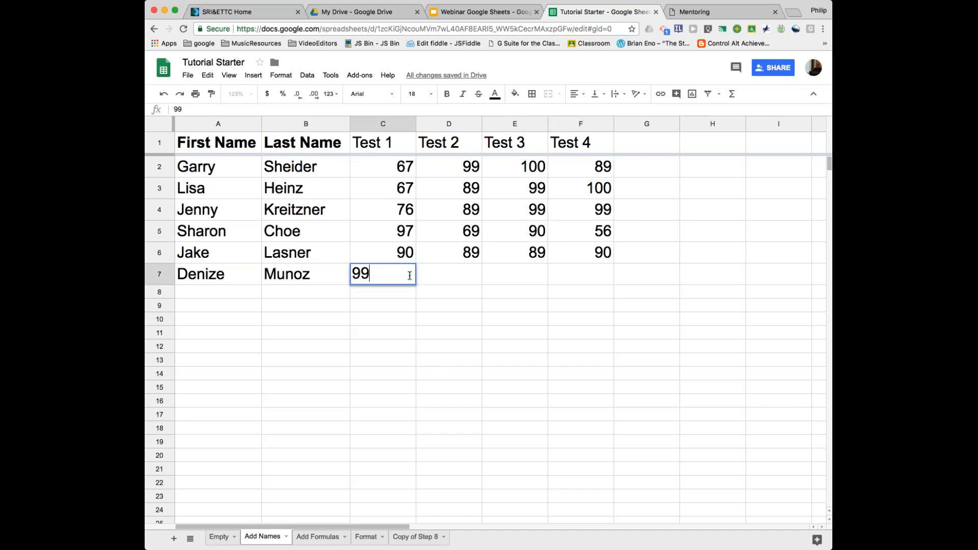
click(473, 274)
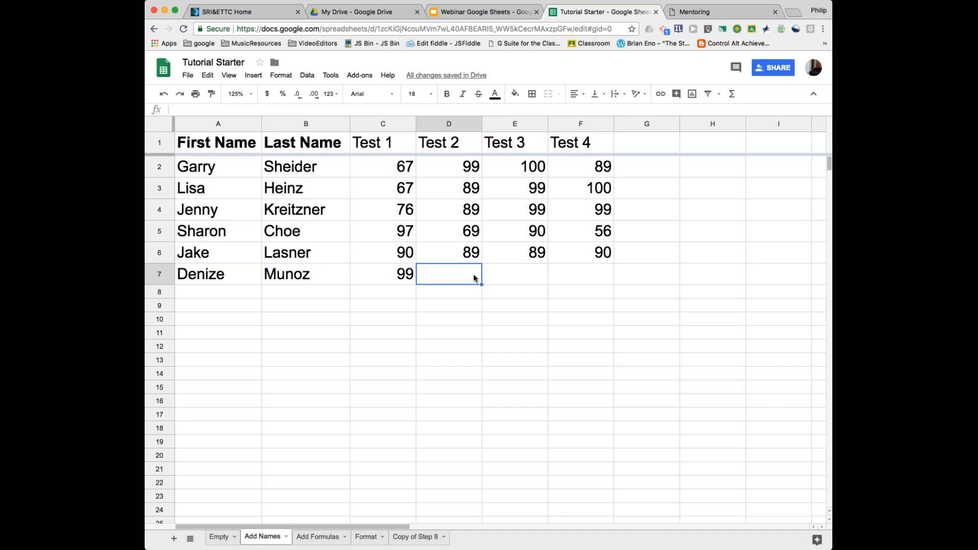
text(78)
click(516, 279)
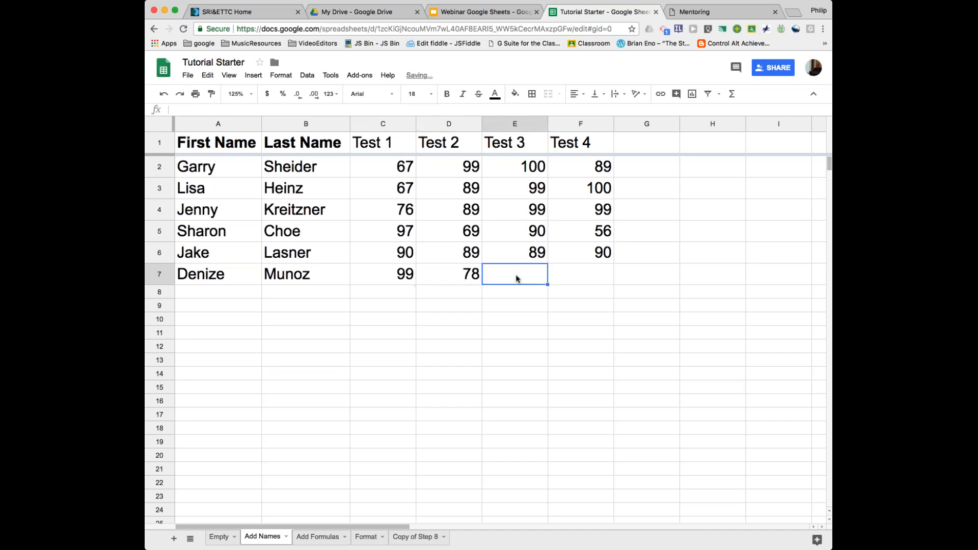
text(89)
click(578, 279)
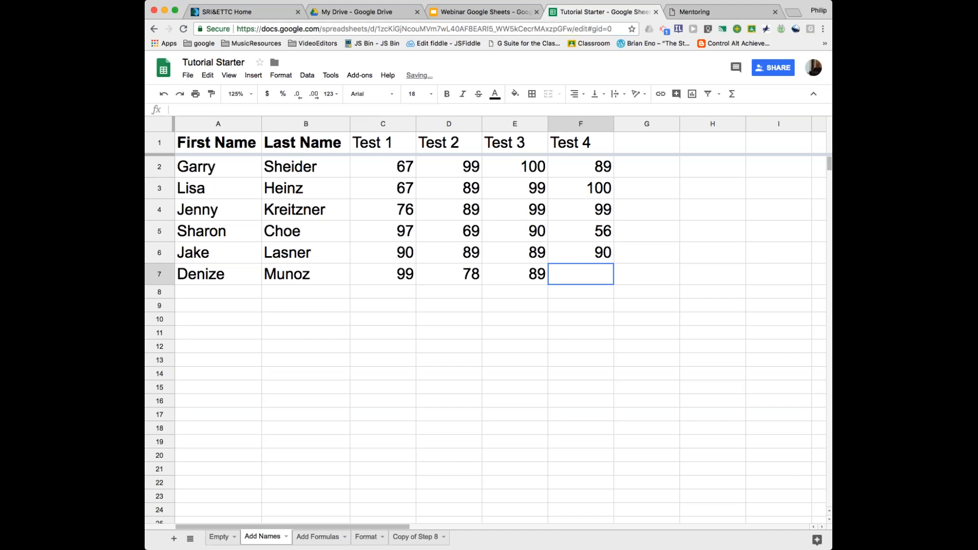
text(99)
click(449, 346)
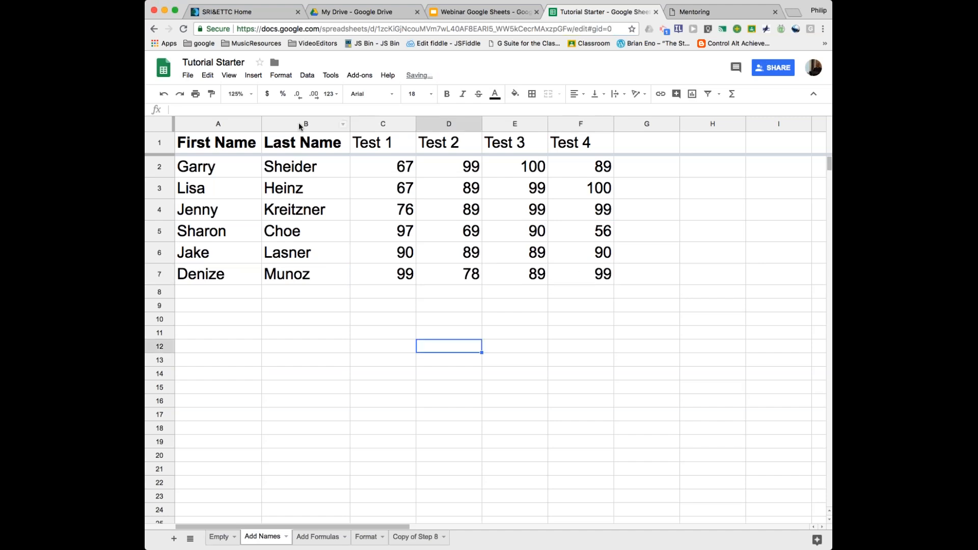
Sort the sheet A → Z by the Last Name column beneath the frozen header row
click(342, 123)
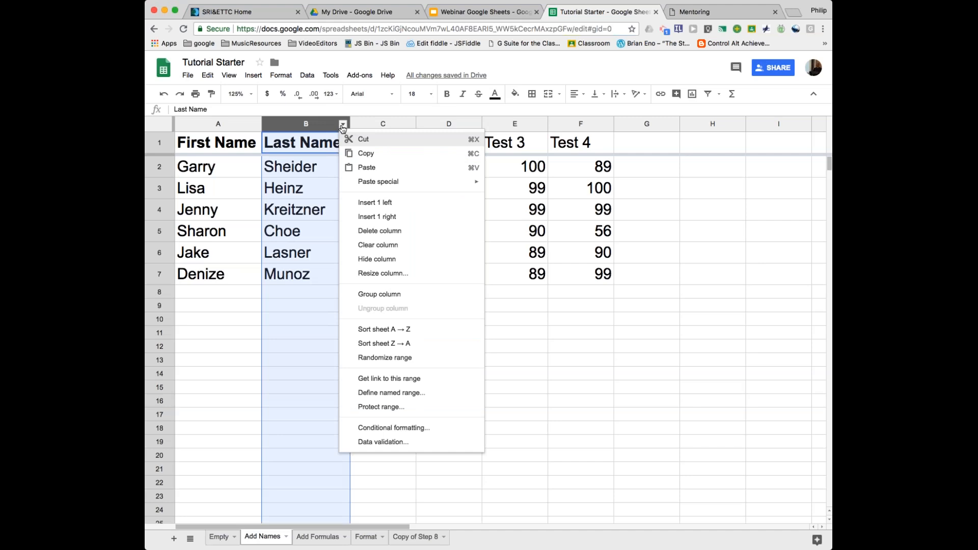
click(388, 330)
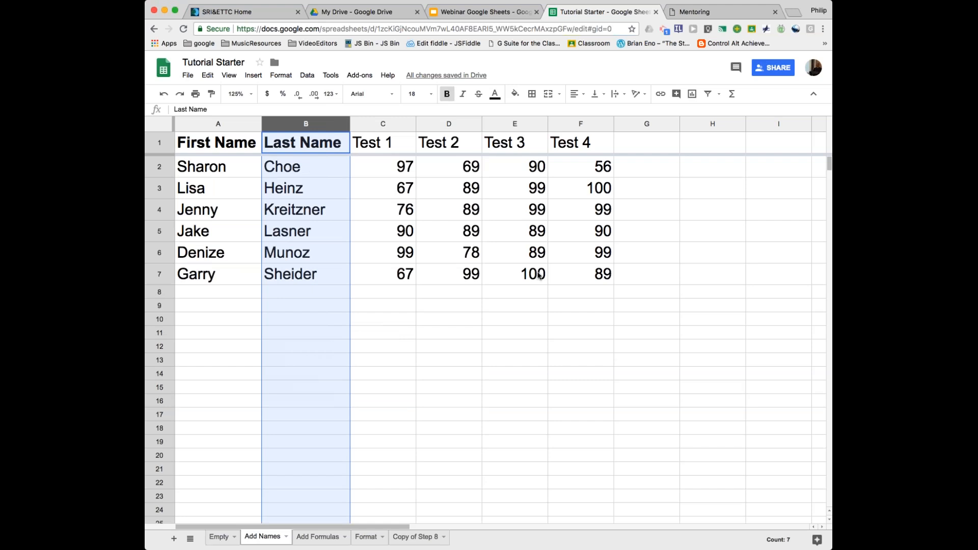
click(436, 361)
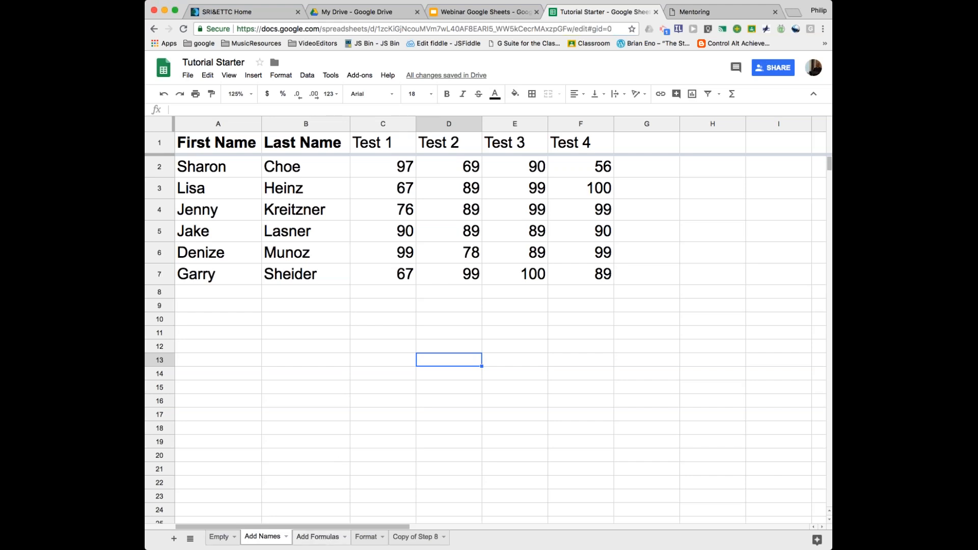
View the Add Formulas sheet and return to the Add Names sheet
click(321, 540)
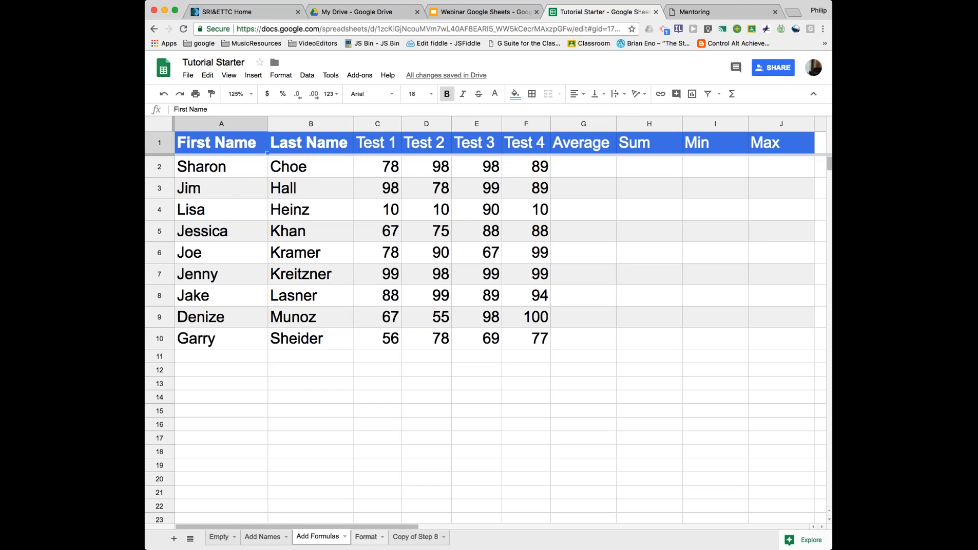
click(262, 537)
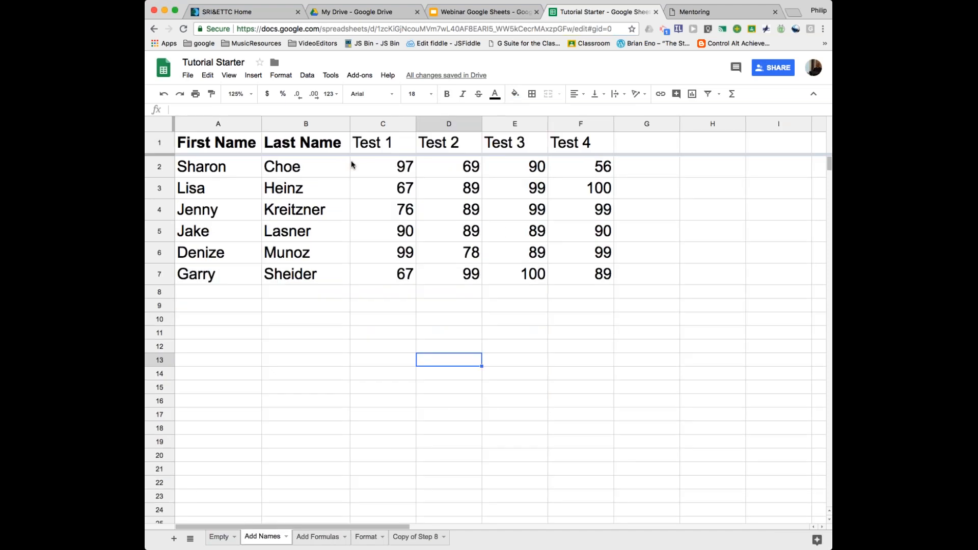
Apply alternating colors with a header in the blue-gray style to cell D13 and close the alternating colors settings
click(278, 79)
key(Down)
key(Down)
key(Down)
key(Down)
key(Down)
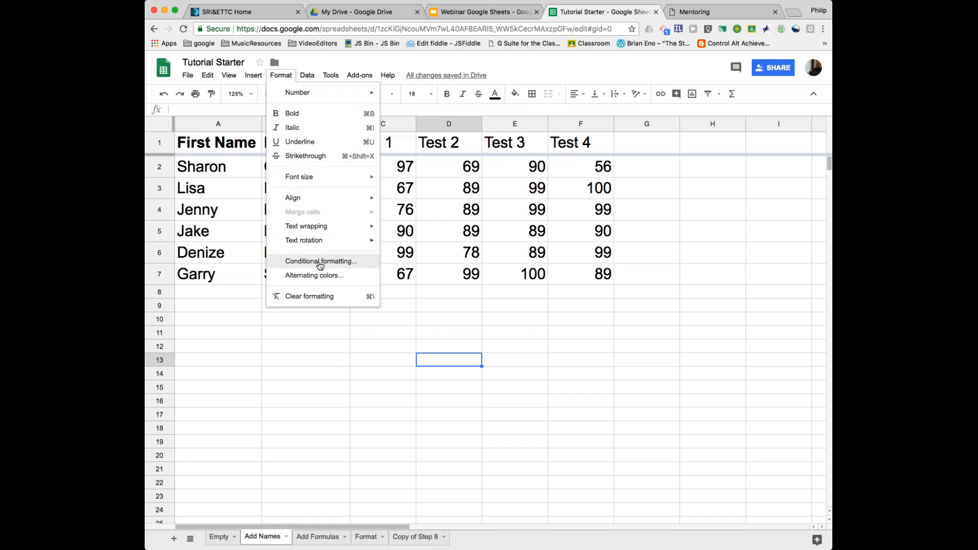
click(314, 276)
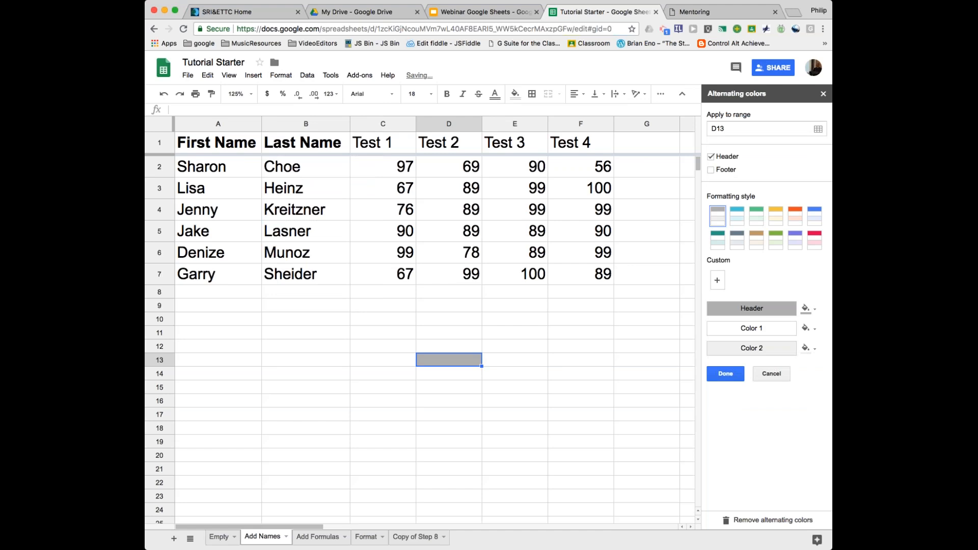
click(735, 242)
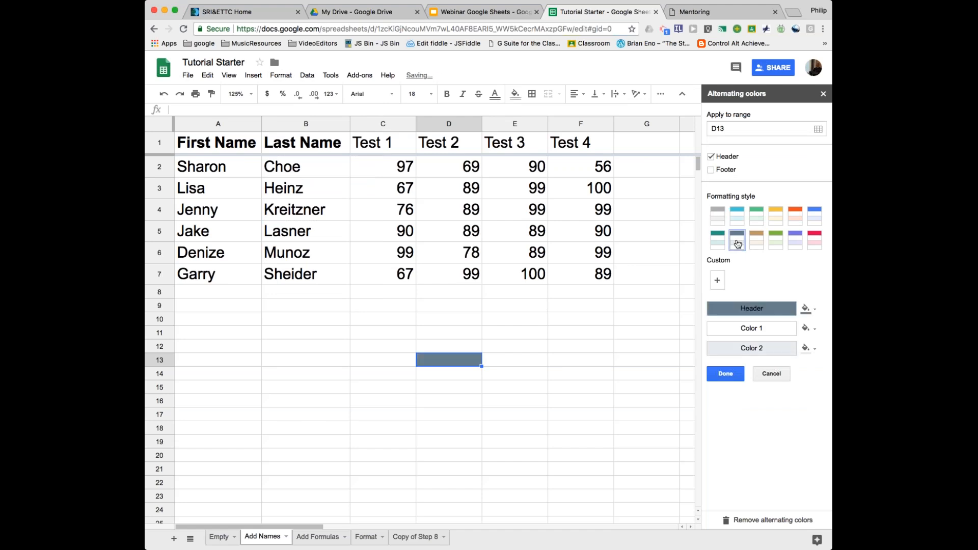
click(392, 277)
drag(194, 144, 570, 279)
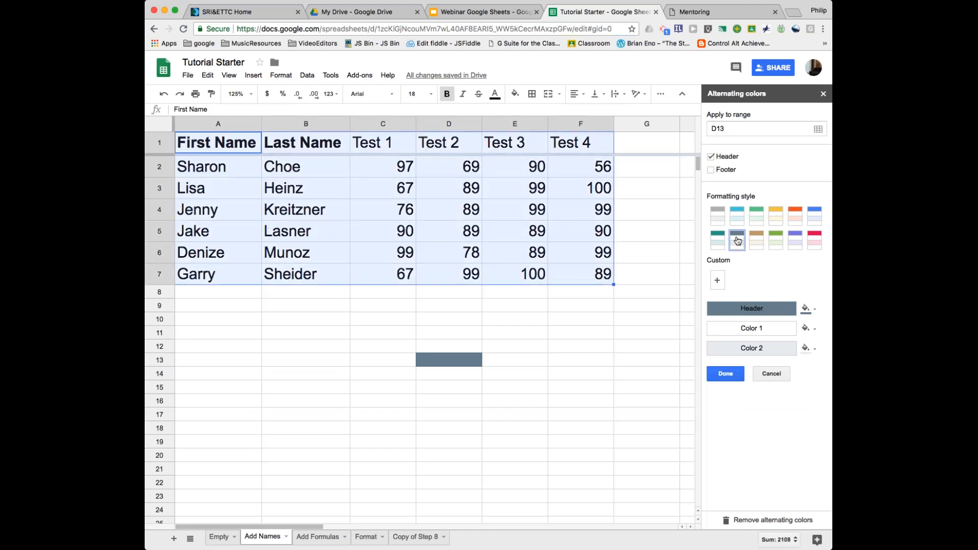
click(582, 320)
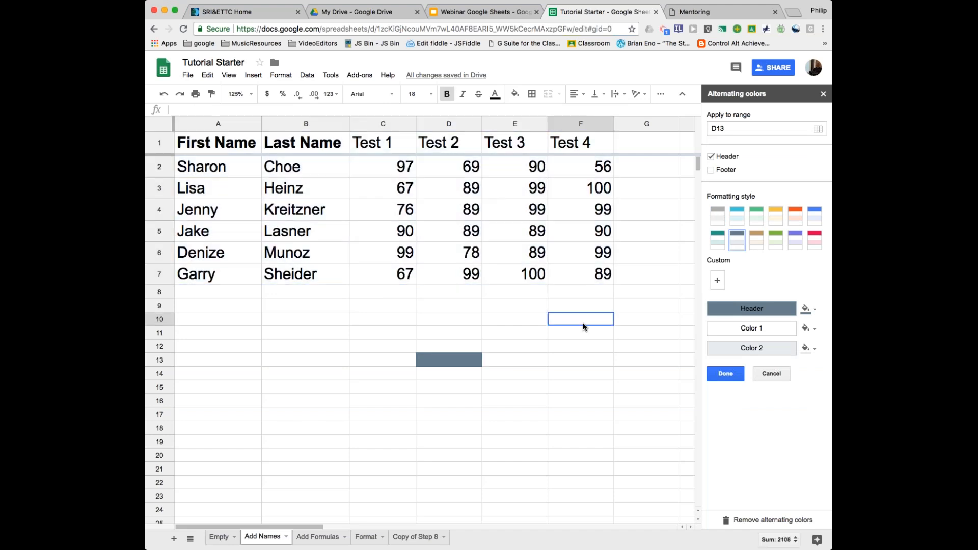
click(823, 96)
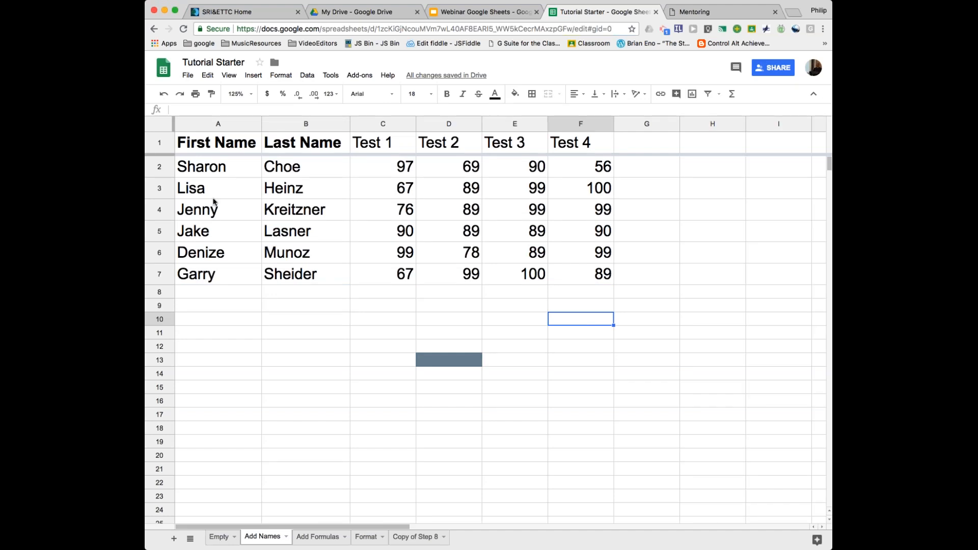
Apply alternating colors with a header in the default gray style to the grade table A1:F7
click(199, 149)
drag(199, 149, 598, 273)
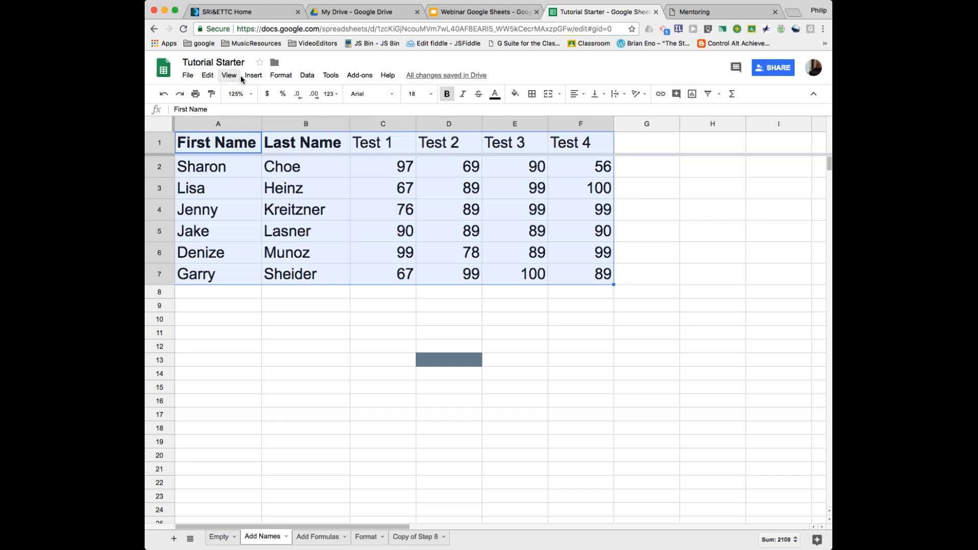
click(280, 75)
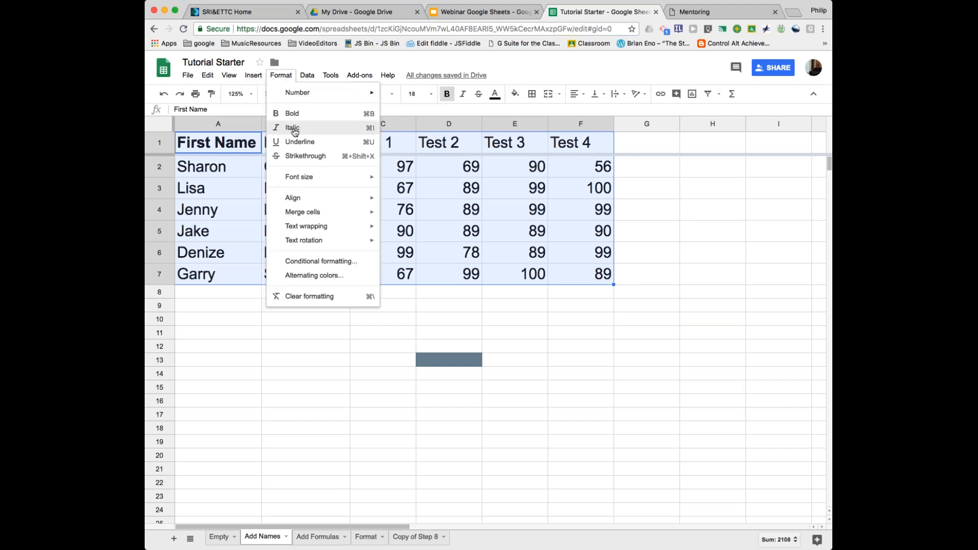
click(308, 275)
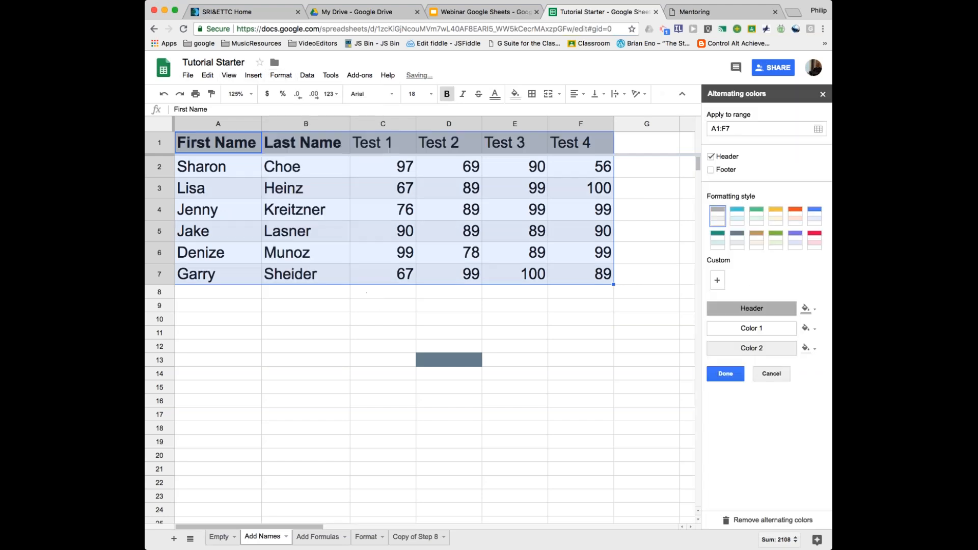
click(302, 335)
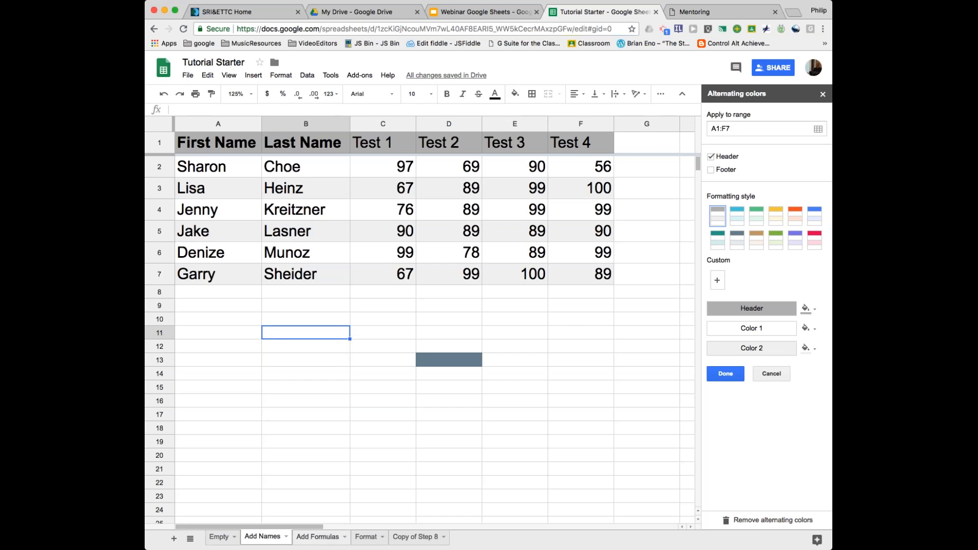
On the Add Formulas sheet, narrow the Test 1, Average, Sum, Min and Max columns to fit their headers more closely
click(321, 537)
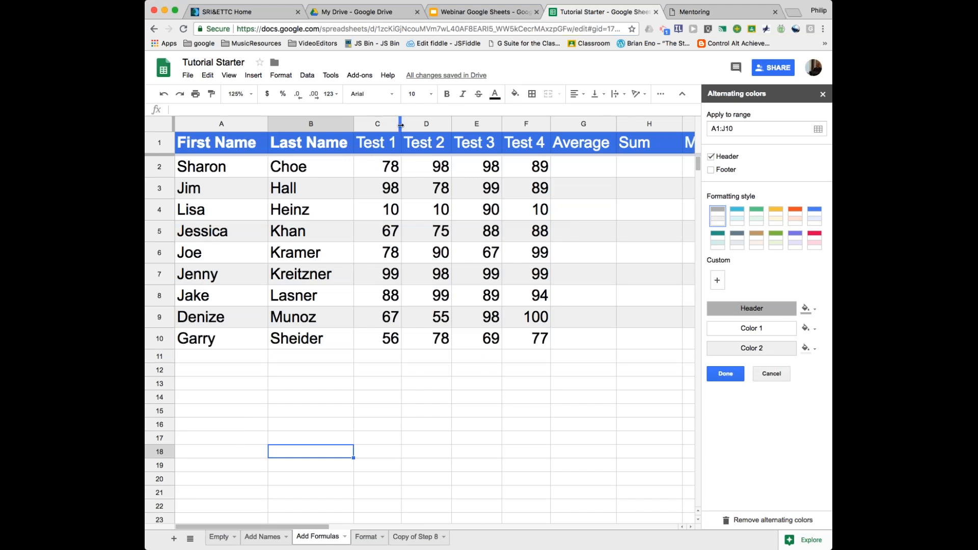
drag(400, 124, 399, 124)
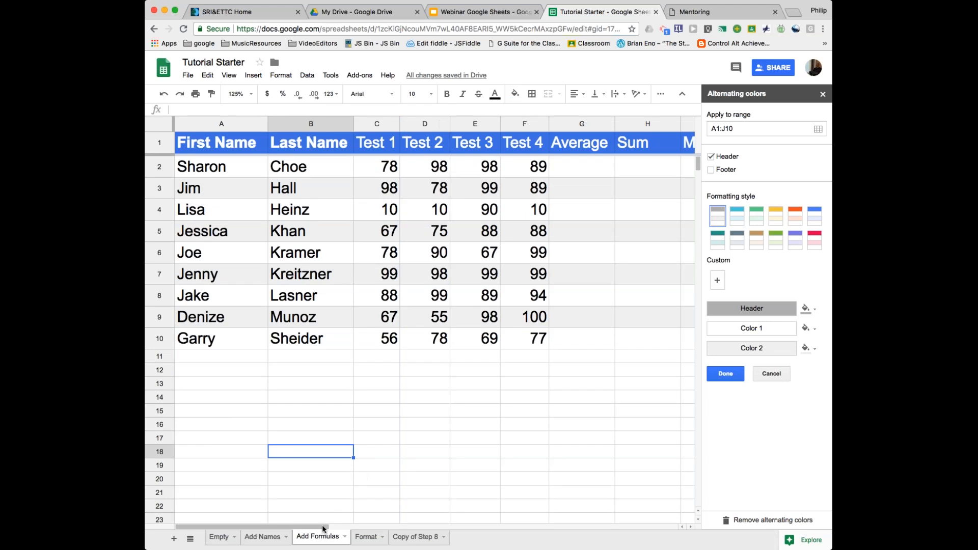
drag(322, 526, 390, 526)
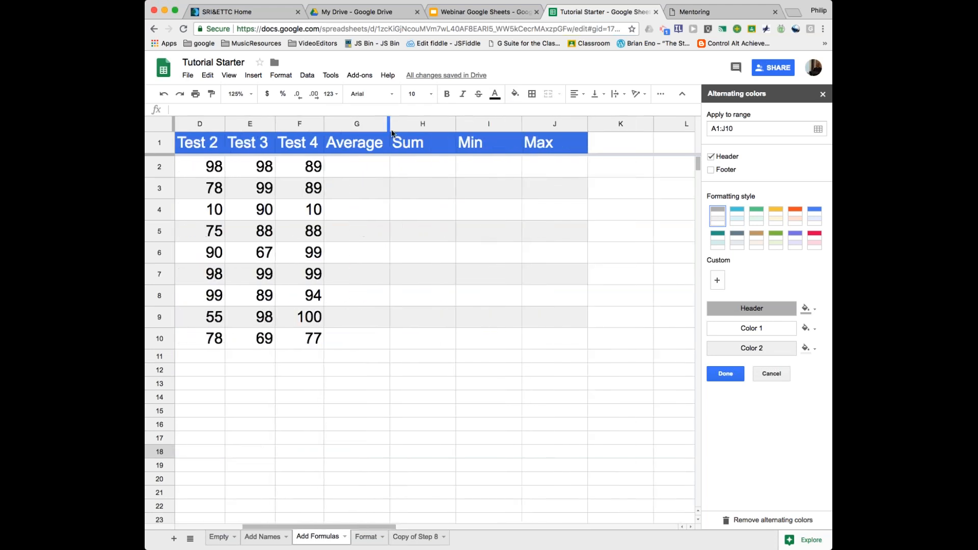
drag(389, 124, 388, 124)
drag(406, 127, 389, 127)
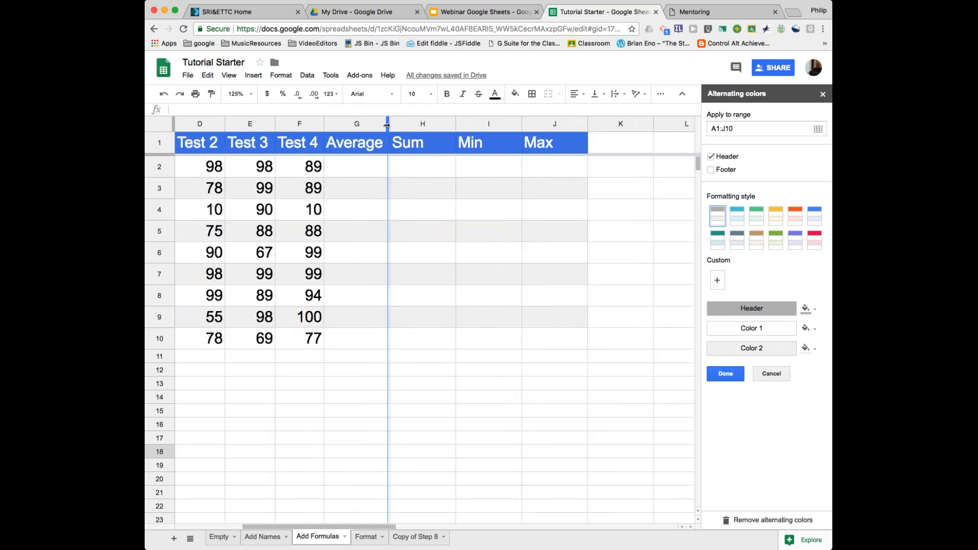
drag(453, 125, 433, 125)
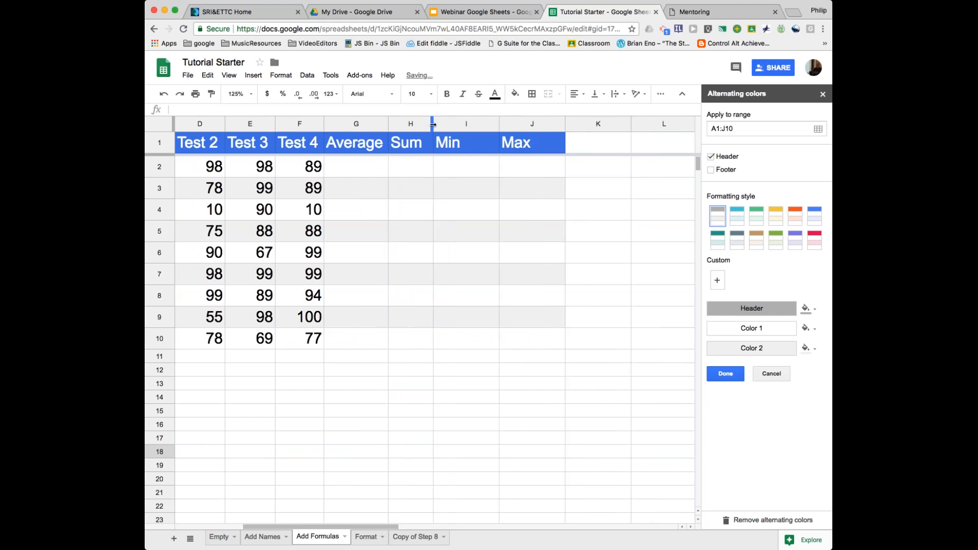
drag(498, 124, 473, 125)
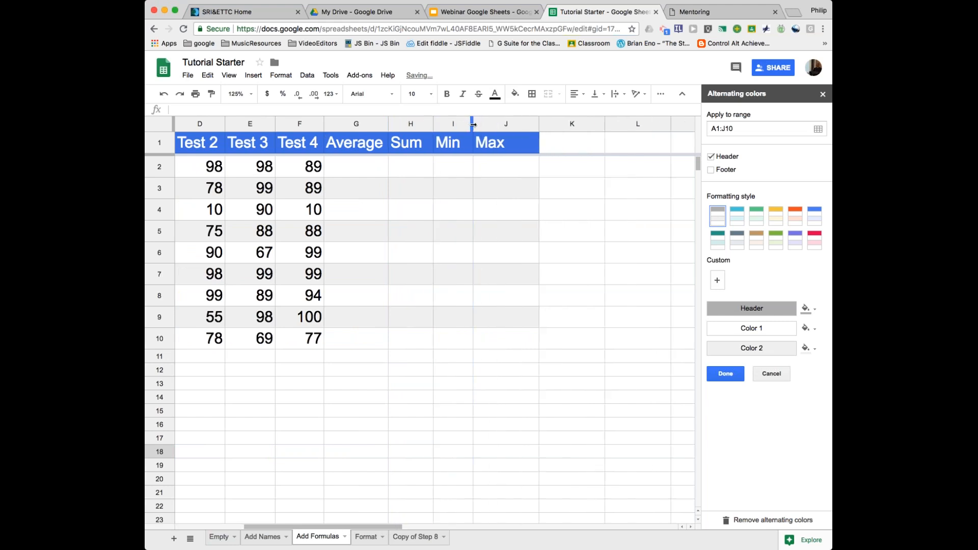
drag(537, 125, 521, 124)
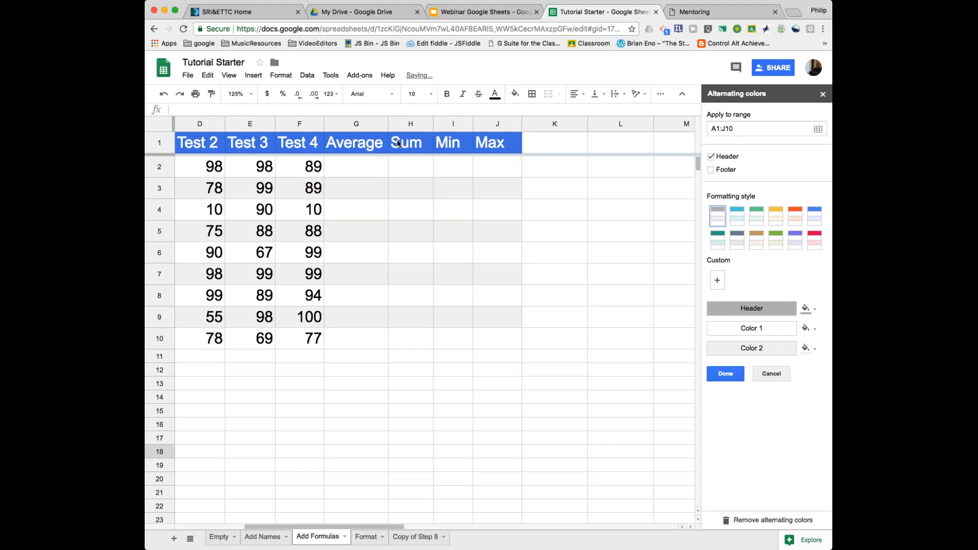
Select cell G2 under the Average header and close the alternating colors settings
scroll(377, 420, left, 5)
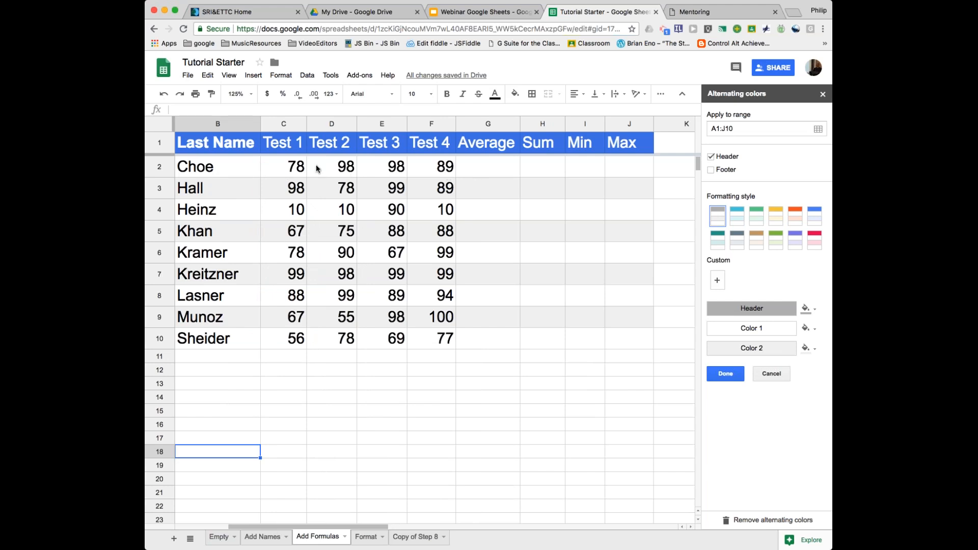
click(479, 170)
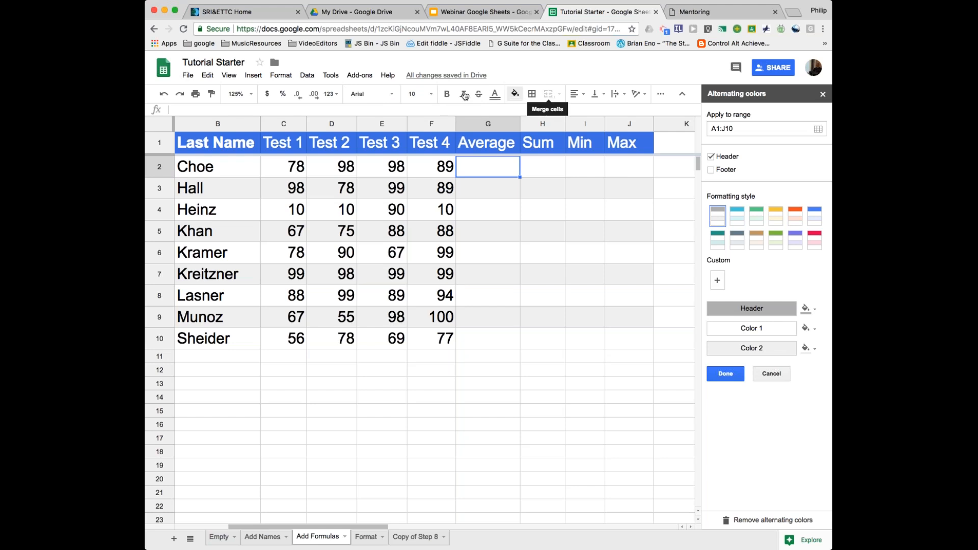
click(823, 96)
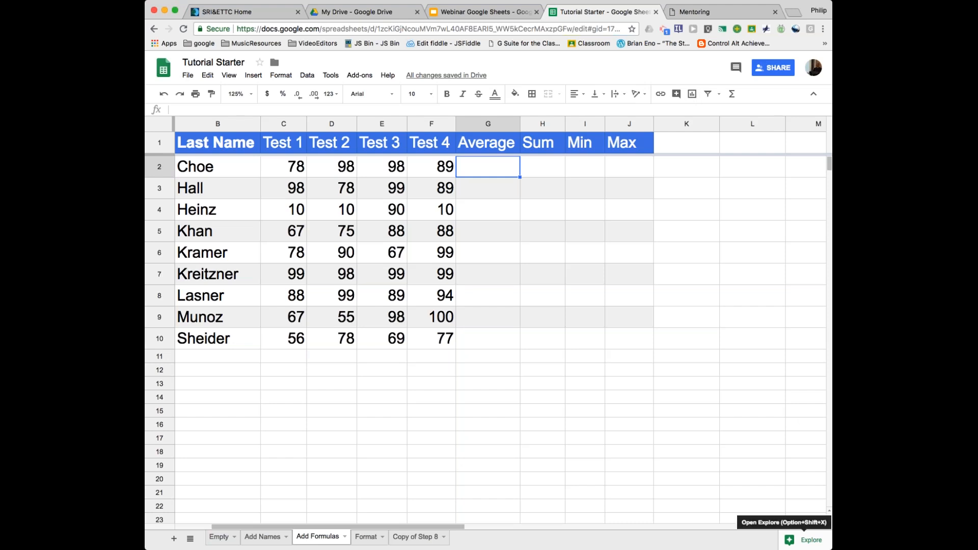
Shrink the browser window to reveal the collapsed formatting tools, and widen the window again
drag(831, 549, 743, 548)
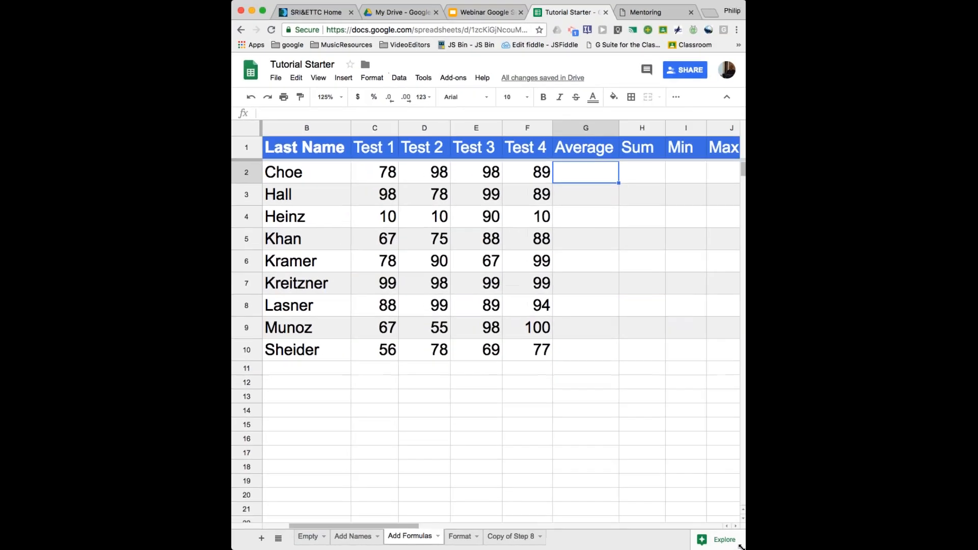
click(676, 99)
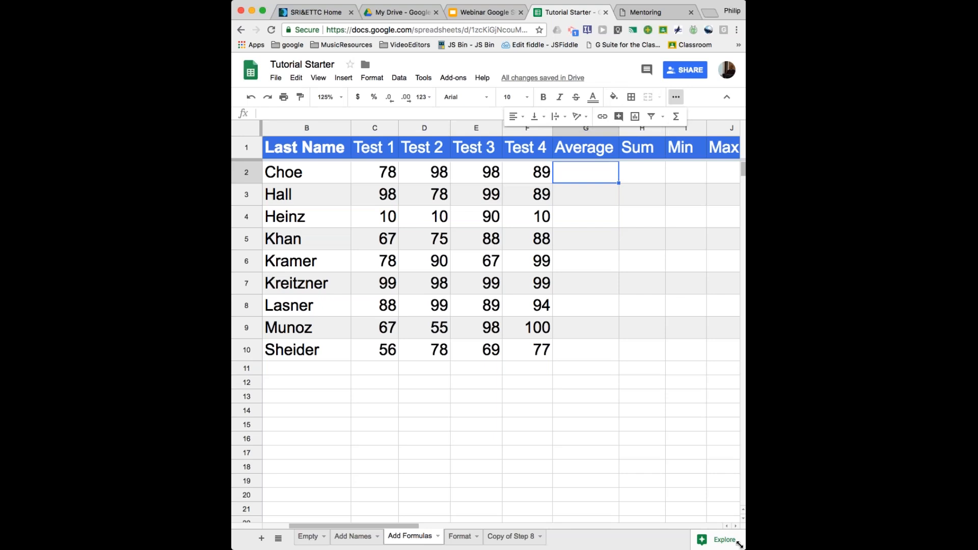
drag(742, 546, 827, 548)
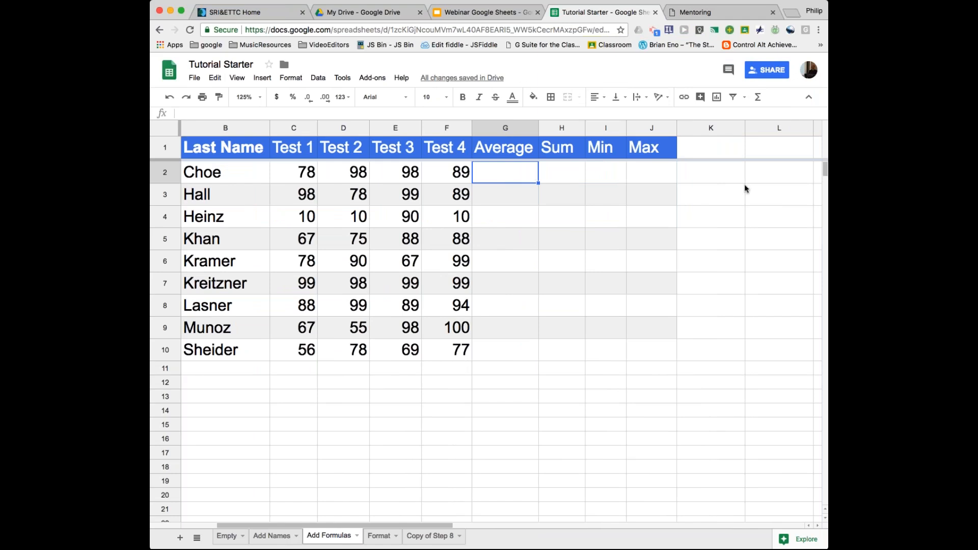
Enter the formula =AVERAGE(C2:F2) in cell G2 to average the first student's four test scores
click(758, 97)
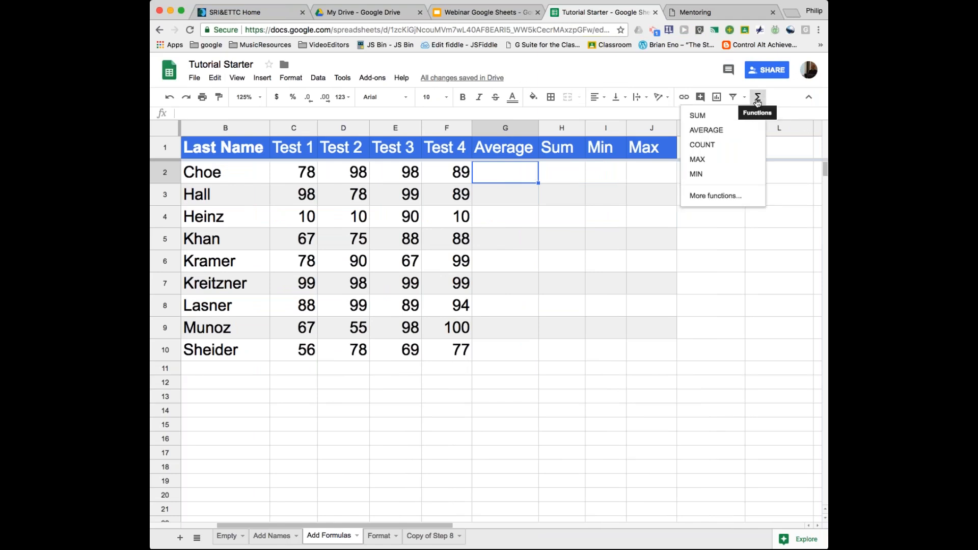
click(710, 131)
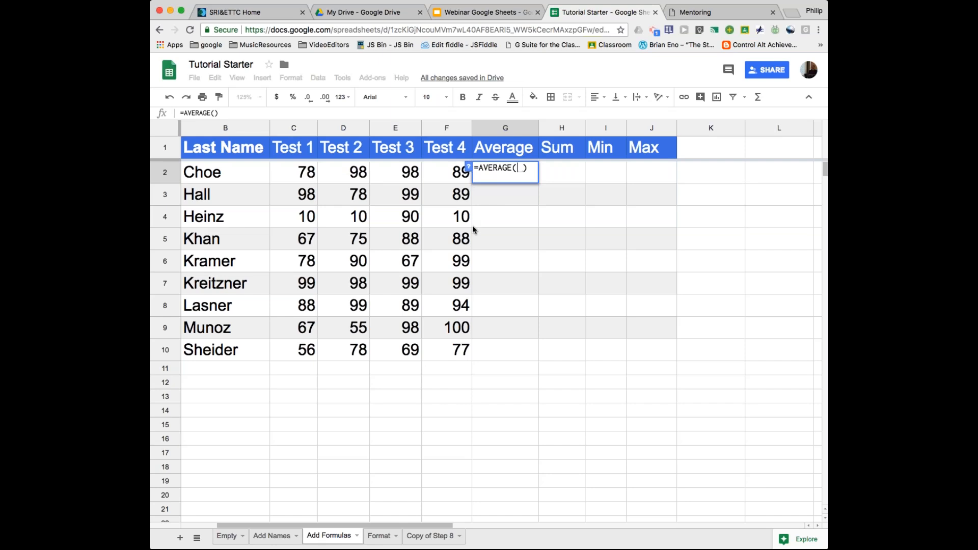
click(286, 173)
drag(316, 179, 428, 179)
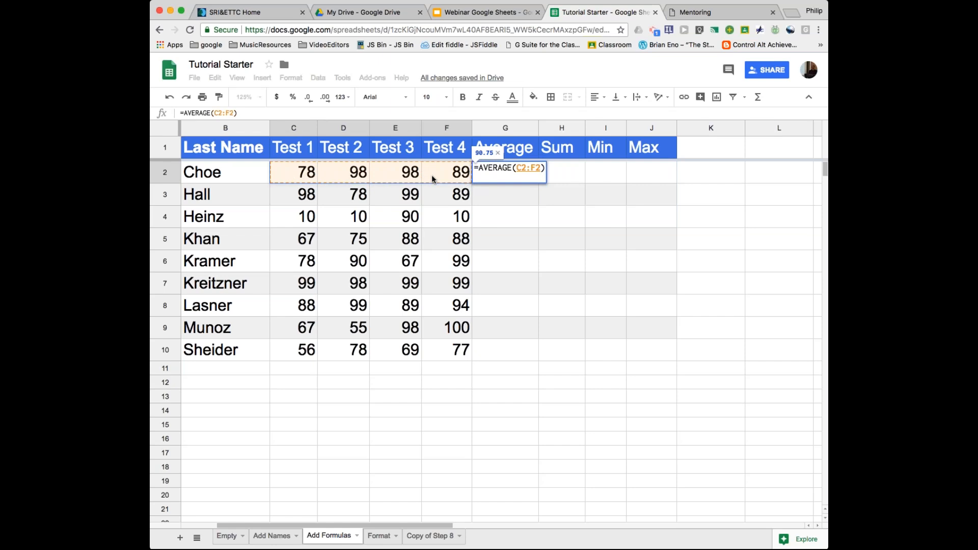
key(Return)
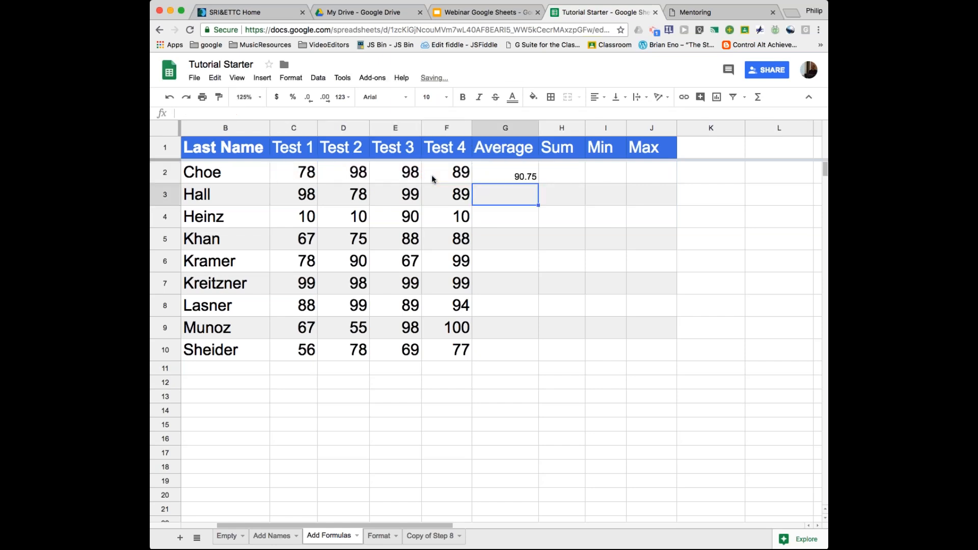
Set the font size of the average in cell G2 to 18
click(487, 174)
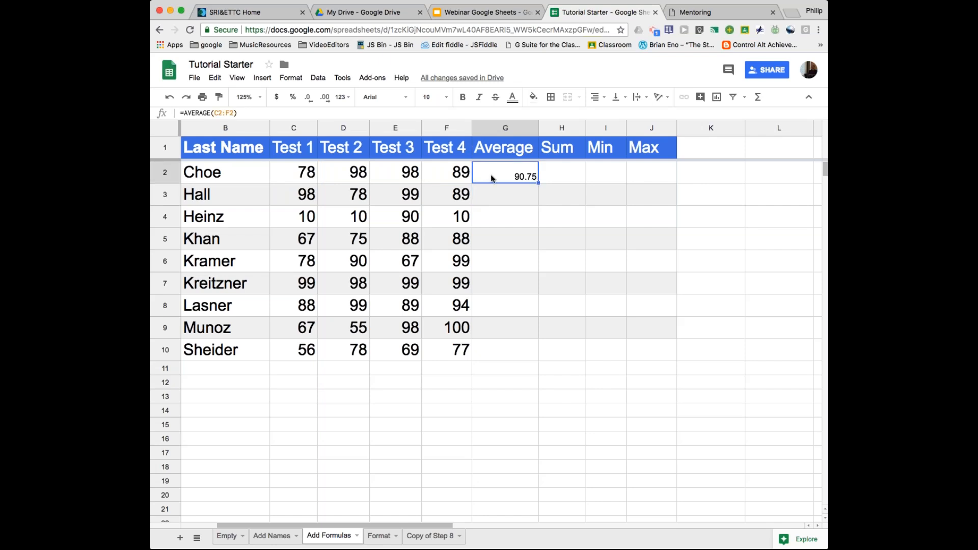
click(453, 173)
click(509, 173)
click(430, 97)
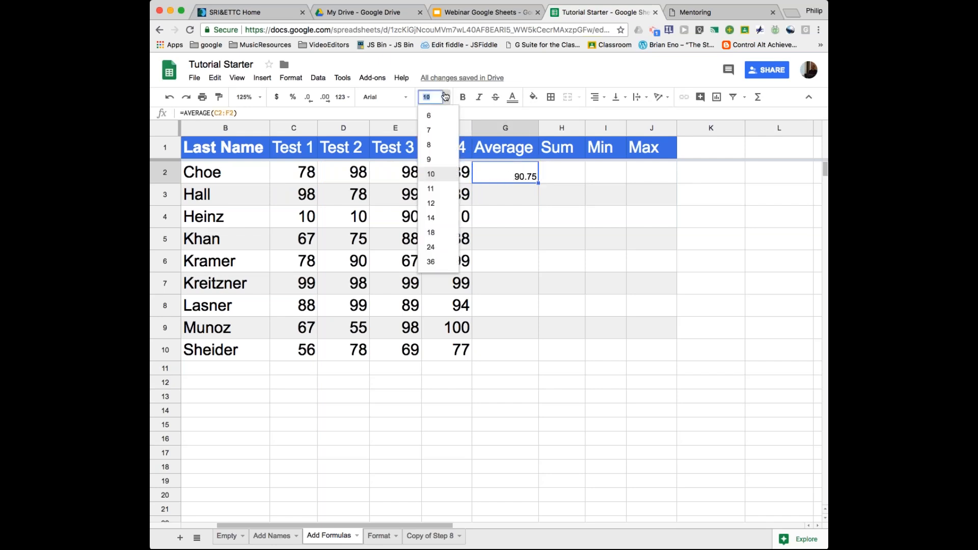
click(431, 232)
click(527, 198)
click(512, 175)
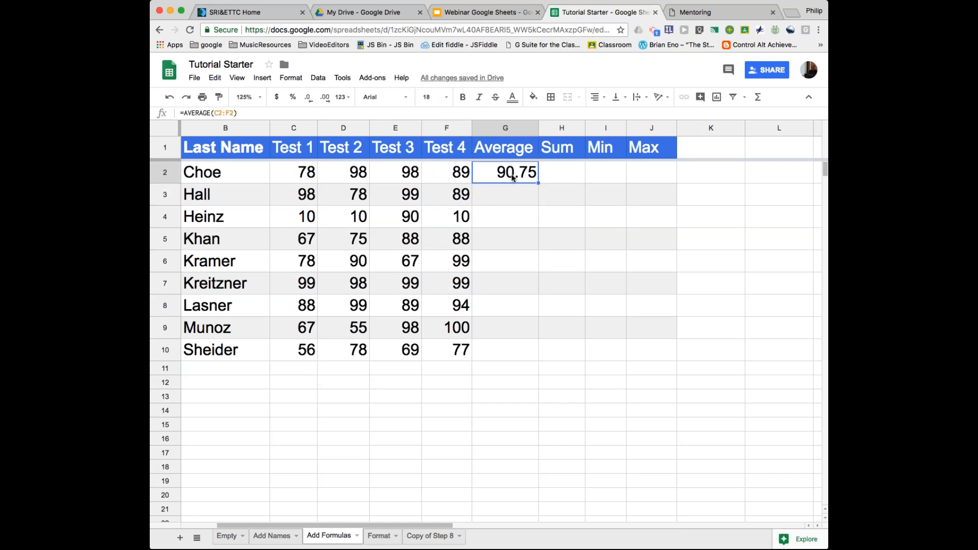
Undo the font size change and the average formula in cell G2
click(170, 97)
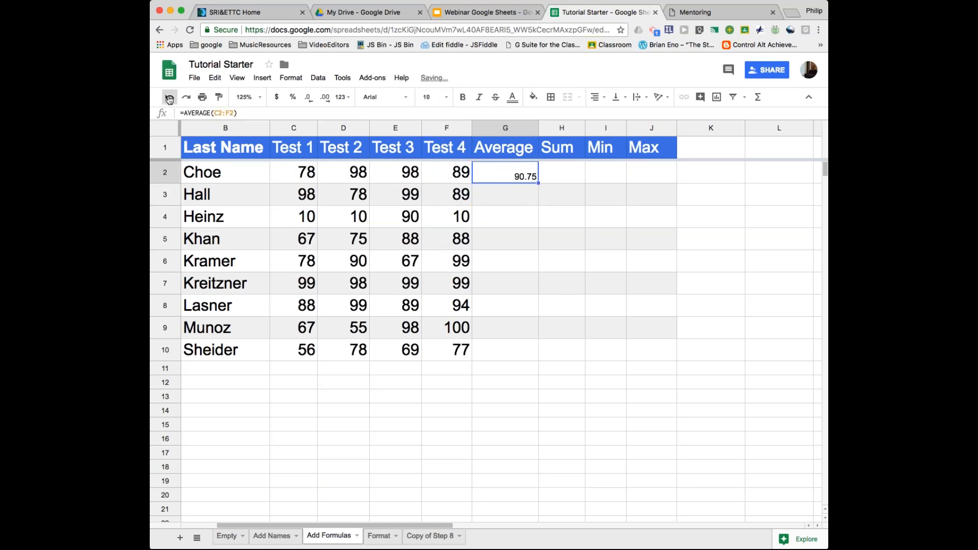
click(170, 97)
click(528, 314)
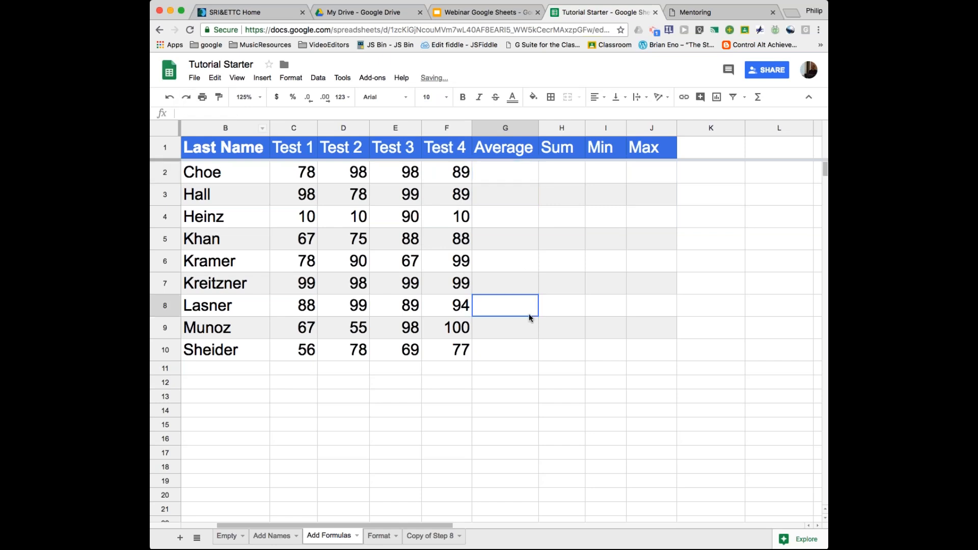
Enter the formula =AVERAGE(C2:F2) in cell G2 using the built-in AVERAGE function and the first student's four test scores
click(496, 177)
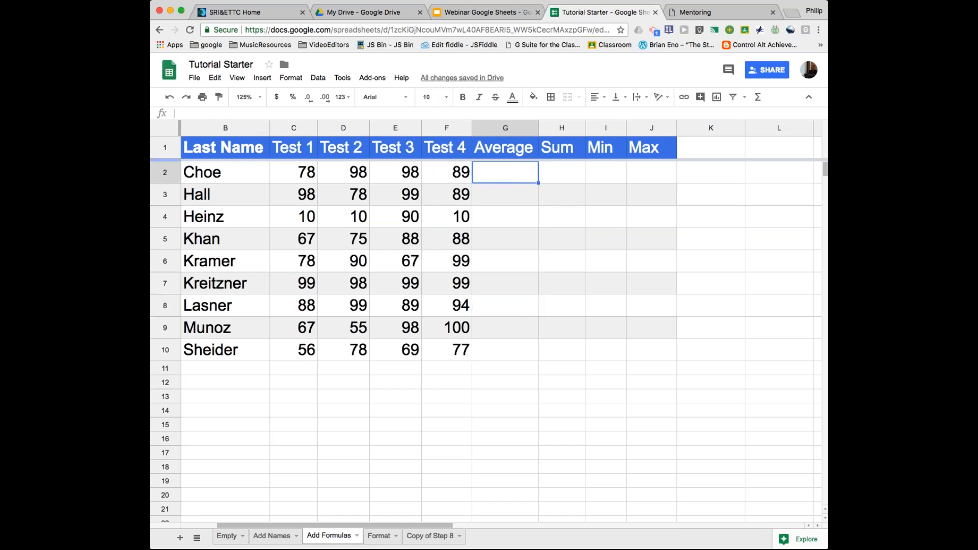
click(758, 98)
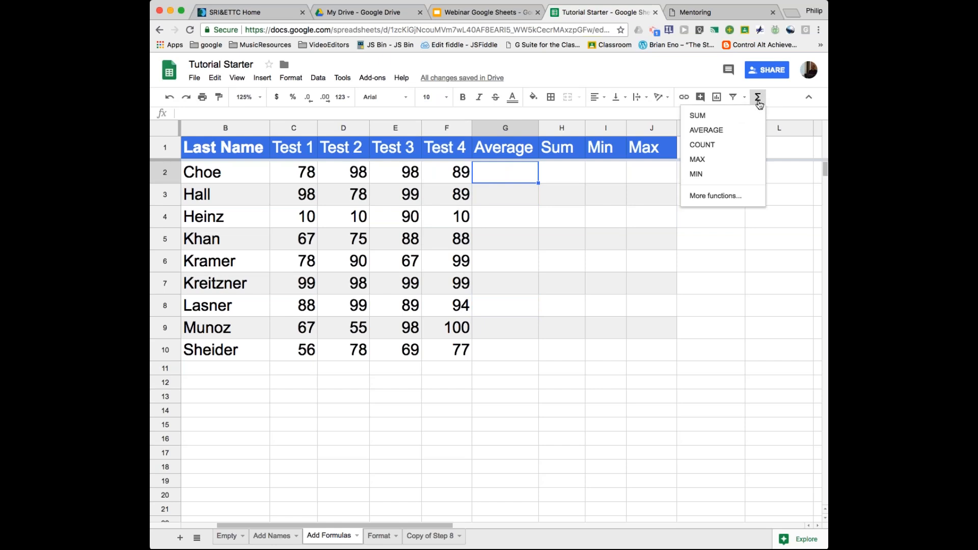
click(710, 130)
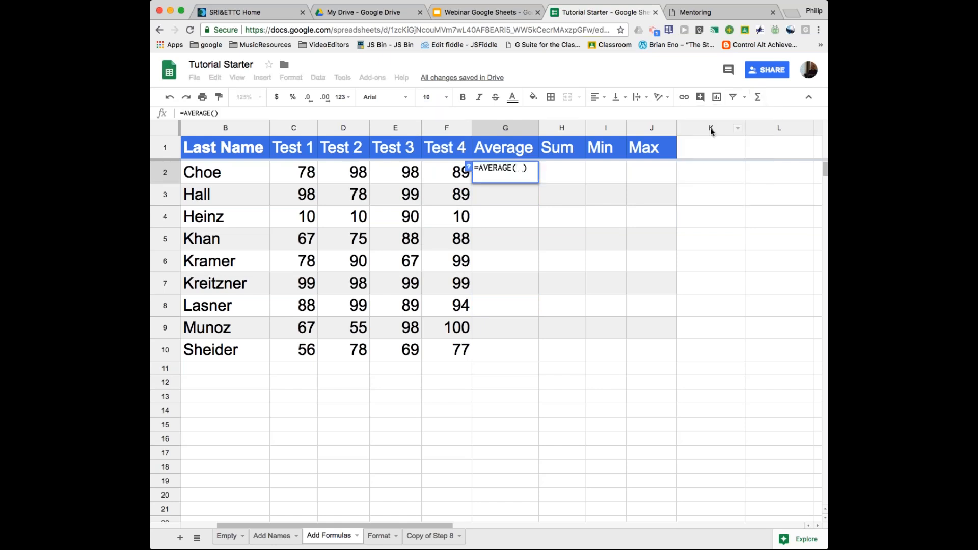
drag(298, 173, 437, 176)
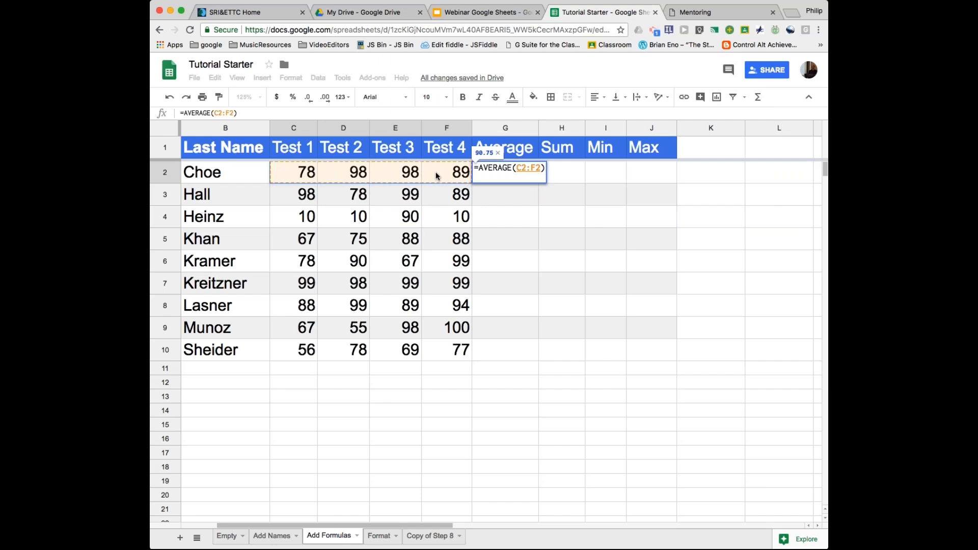
key(Return)
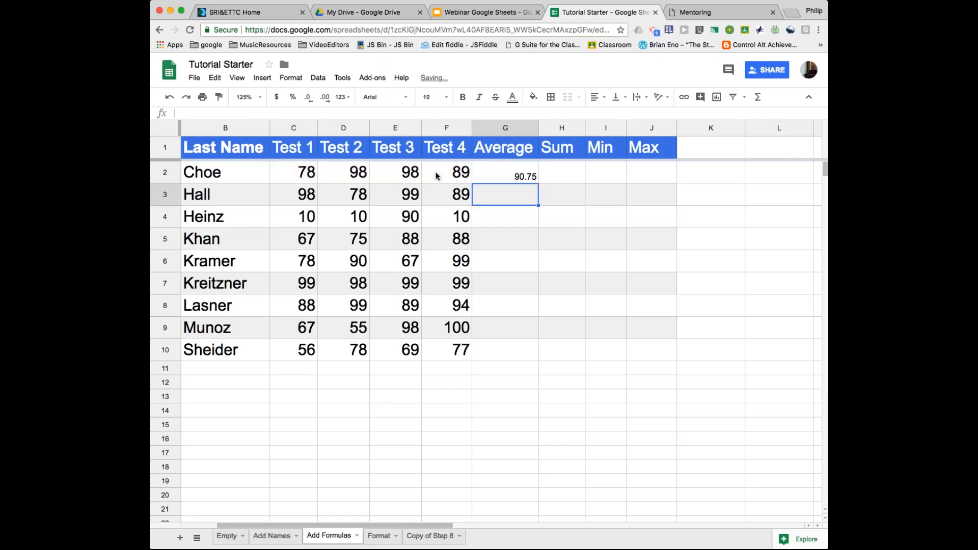
click(505, 174)
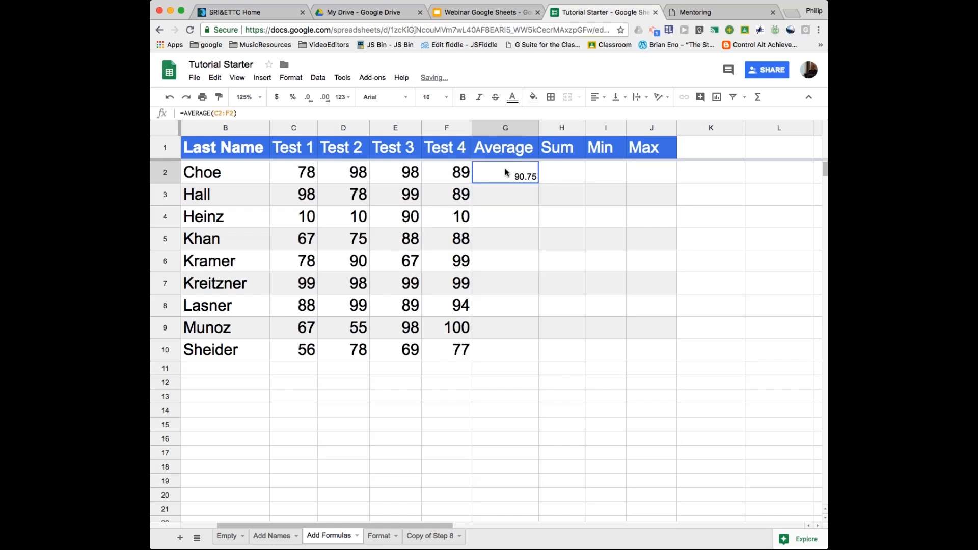
click(505, 197)
click(503, 221)
click(504, 243)
click(501, 262)
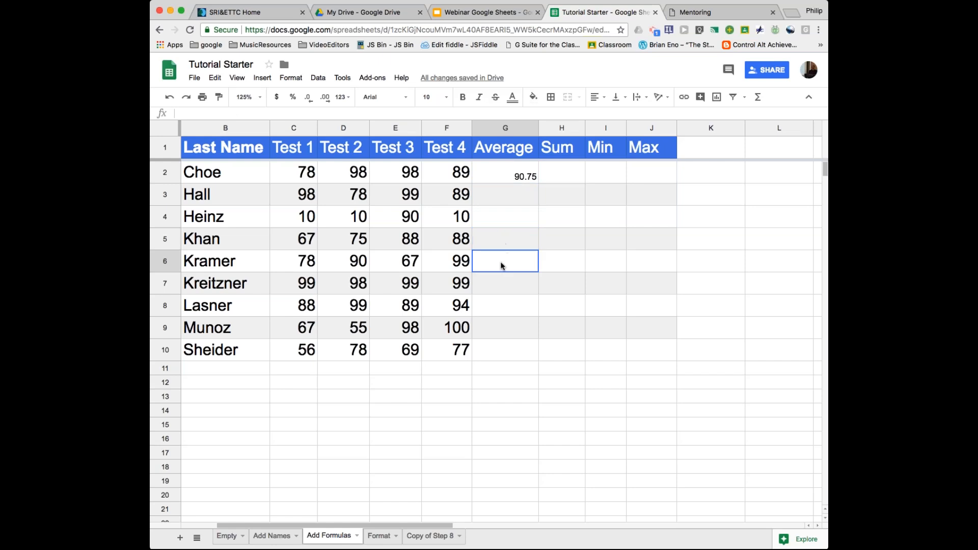
click(501, 284)
click(504, 307)
click(504, 331)
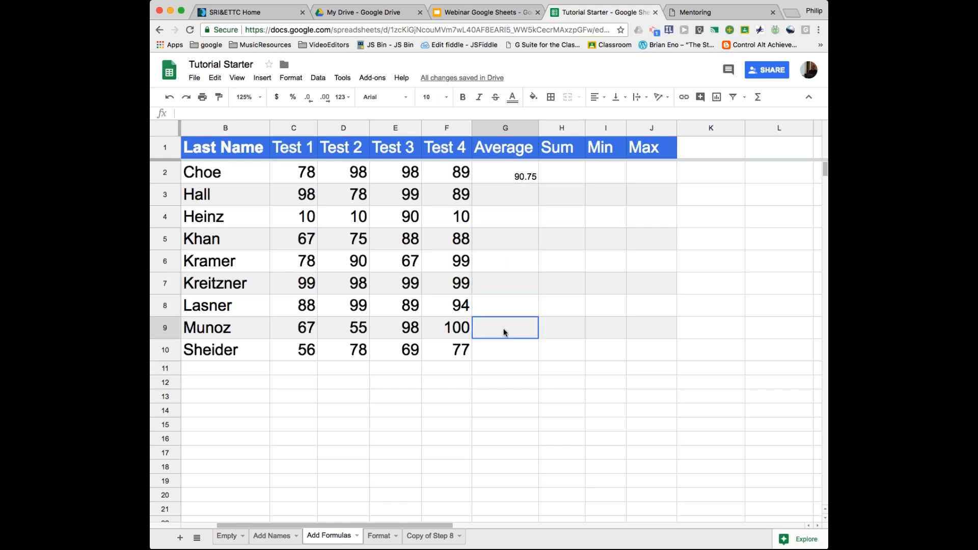
click(505, 348)
Fill the average formula from cell G2 down through G10 for the remaining students
click(498, 177)
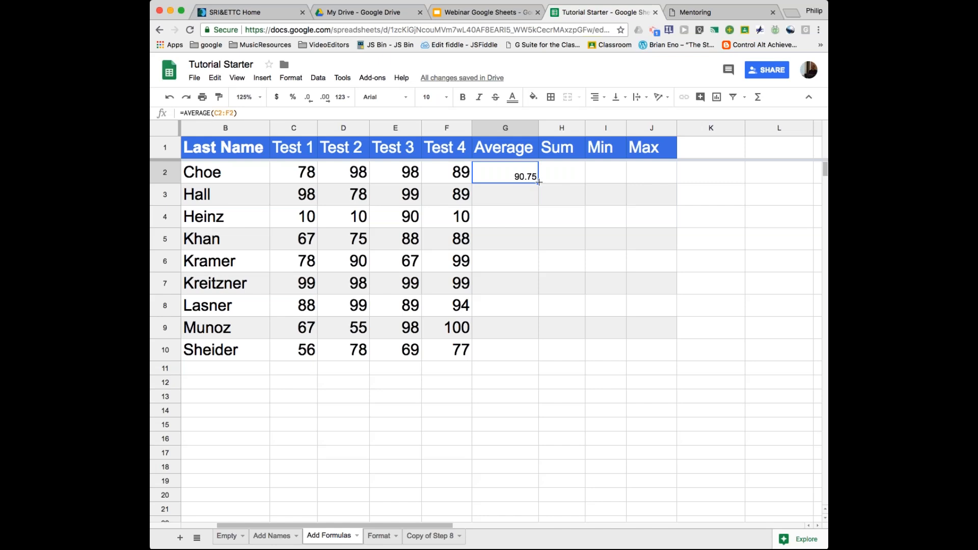
drag(538, 182, 529, 345)
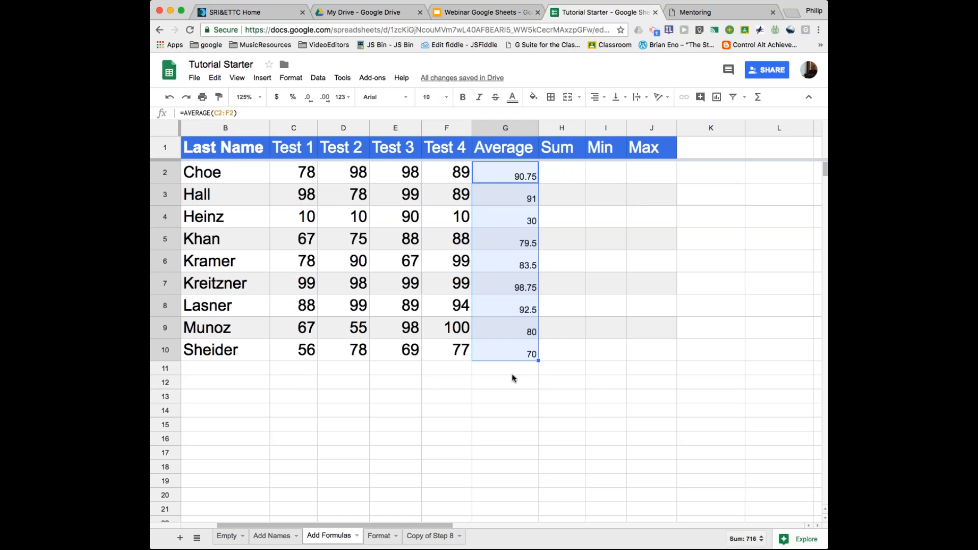
click(513, 410)
Set the font size of the averages in G2:G10 to 18
click(513, 178)
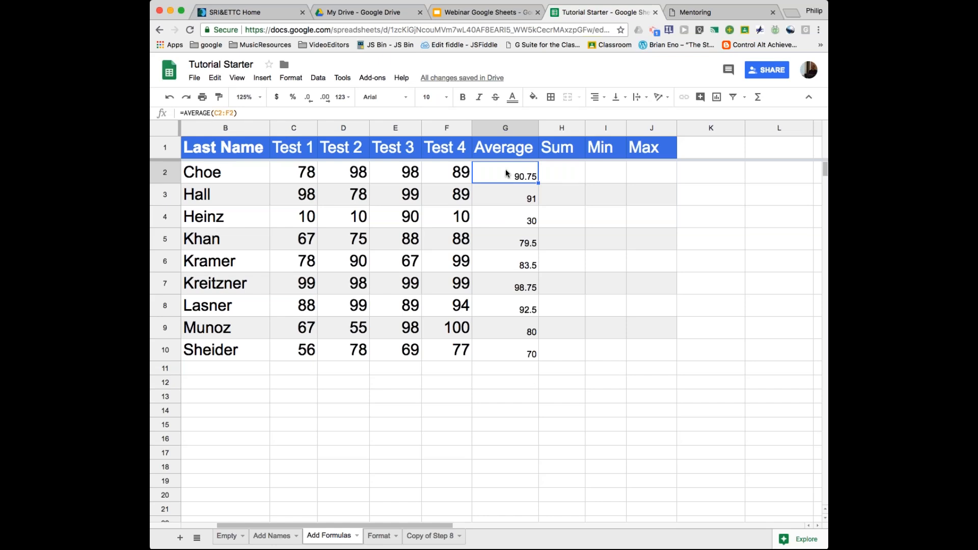
drag(505, 169, 505, 355)
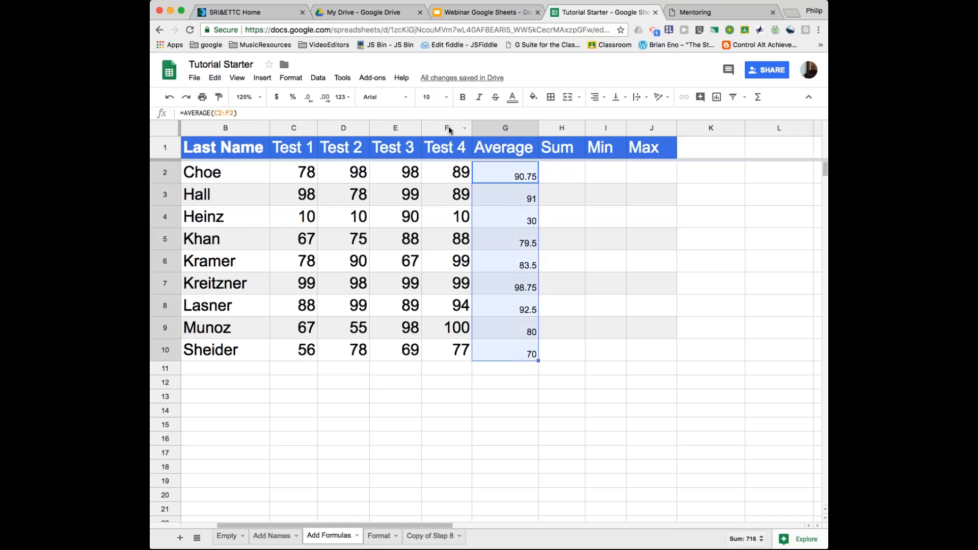
click(450, 97)
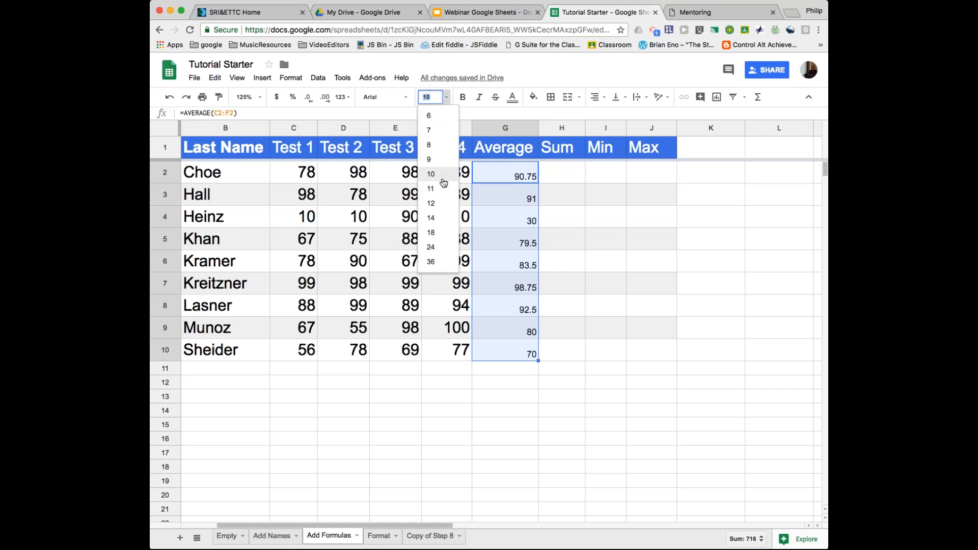
click(440, 234)
click(584, 414)
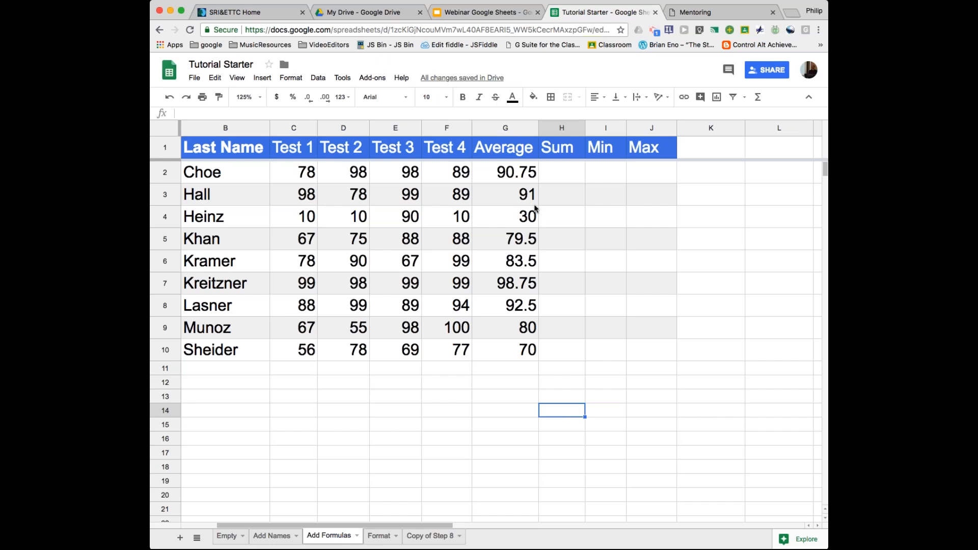
Increase the decimal places of the averages in G2:G10 to five
click(510, 174)
drag(510, 175, 508, 342)
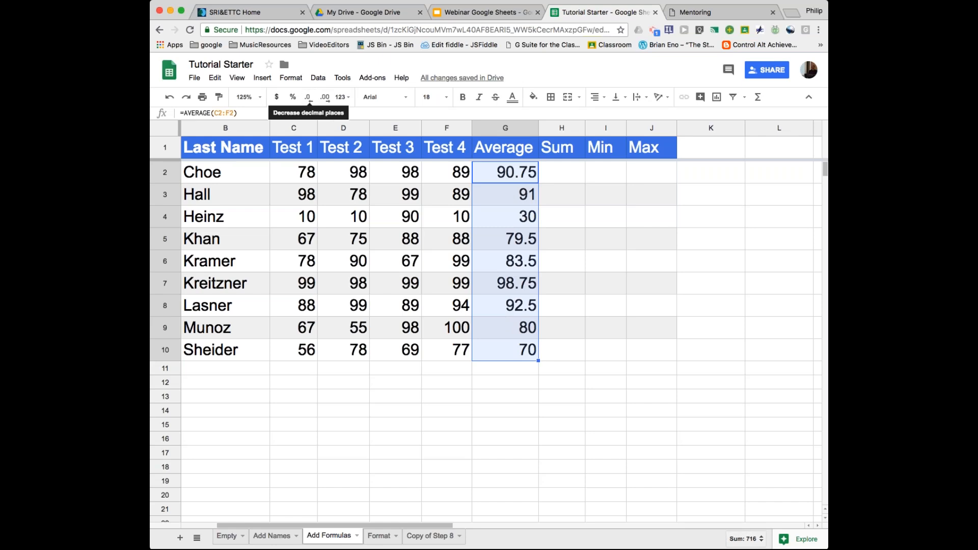
click(327, 97)
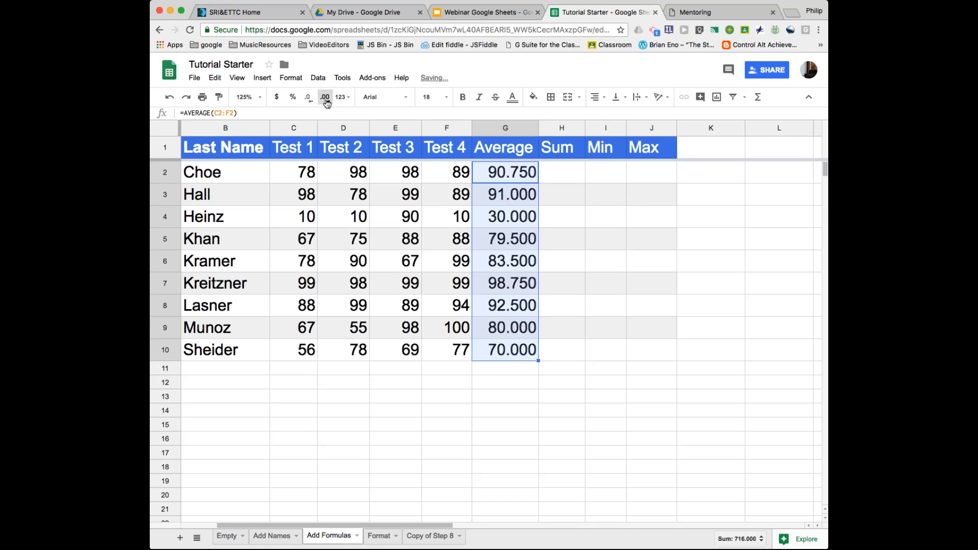
click(326, 97)
click(326, 98)
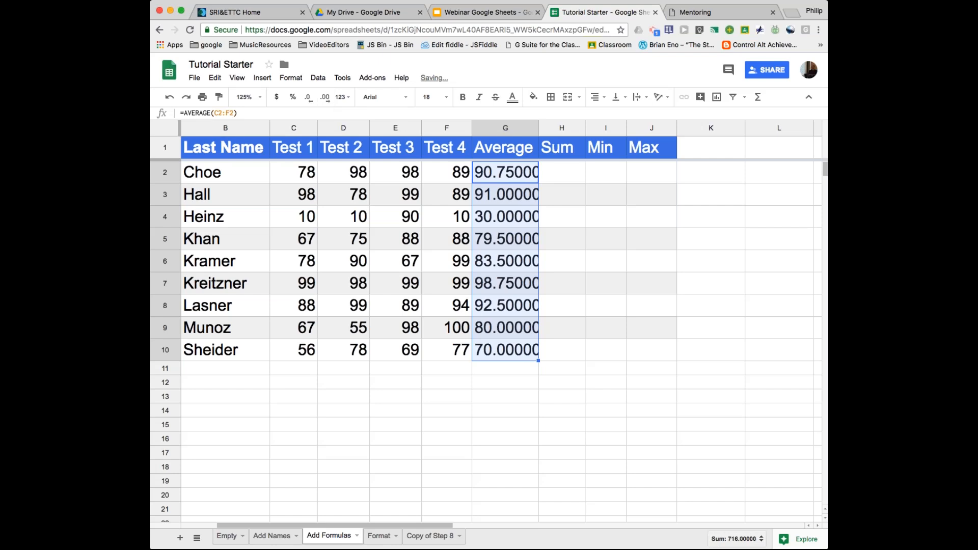
Reduce the decimal places of the averages in G2:G10 until they display as whole numbers
click(308, 99)
click(308, 99)
click(309, 99)
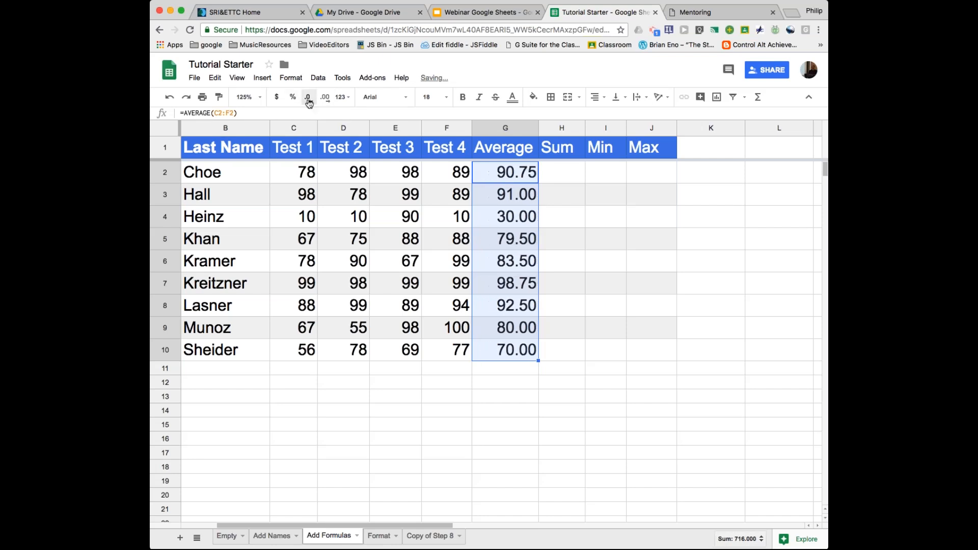
click(309, 100)
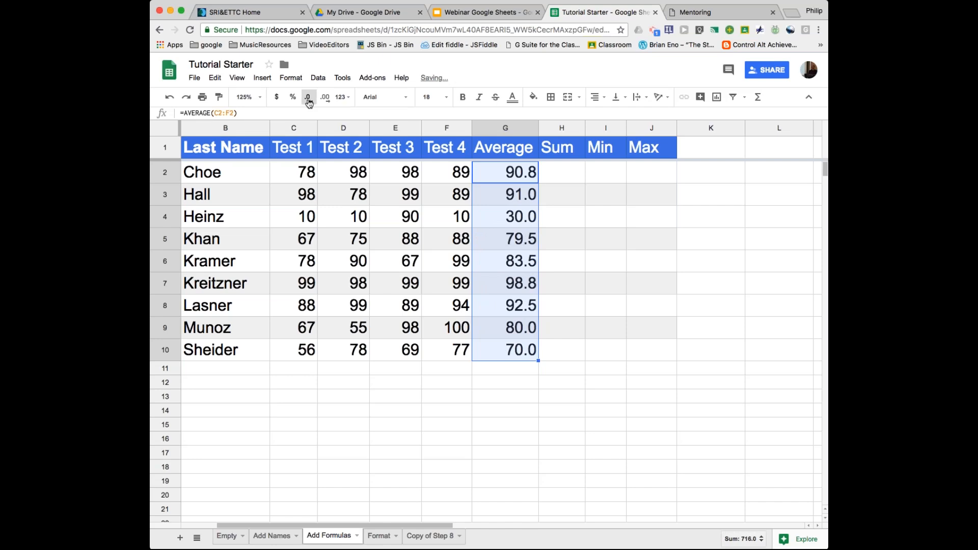
click(309, 100)
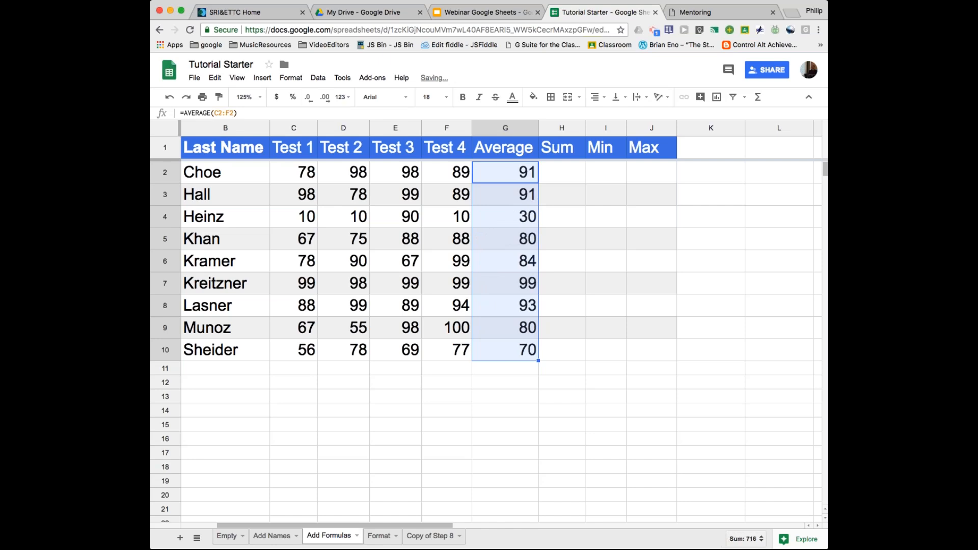
click(325, 97)
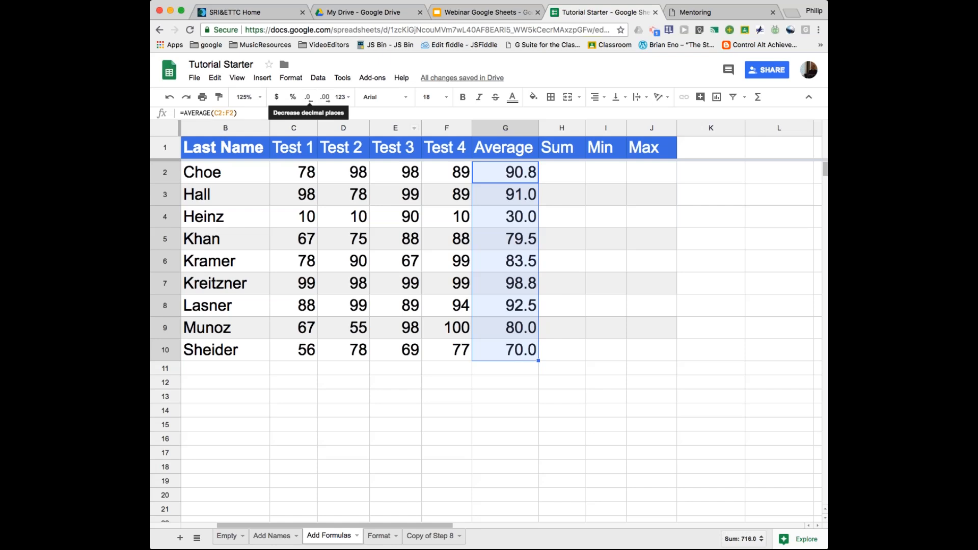
click(309, 100)
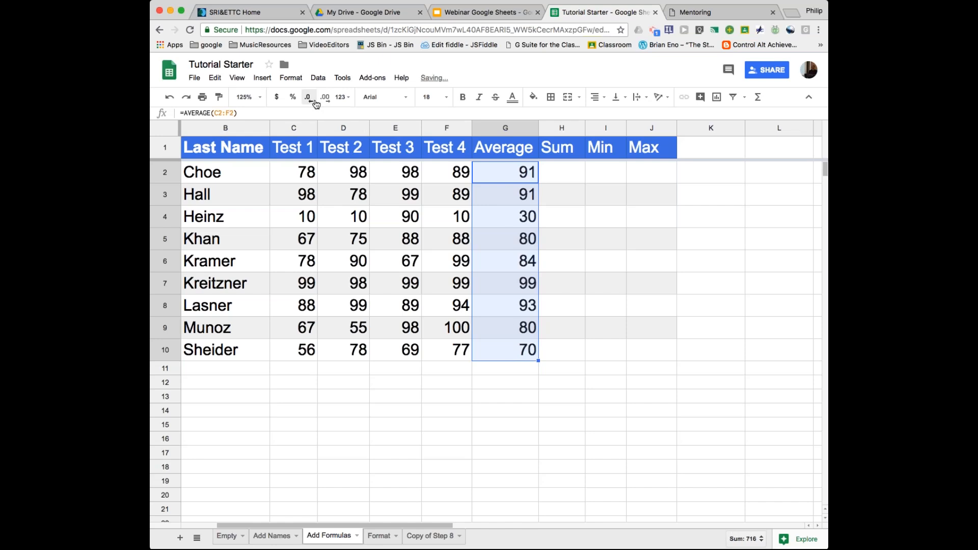
click(515, 395)
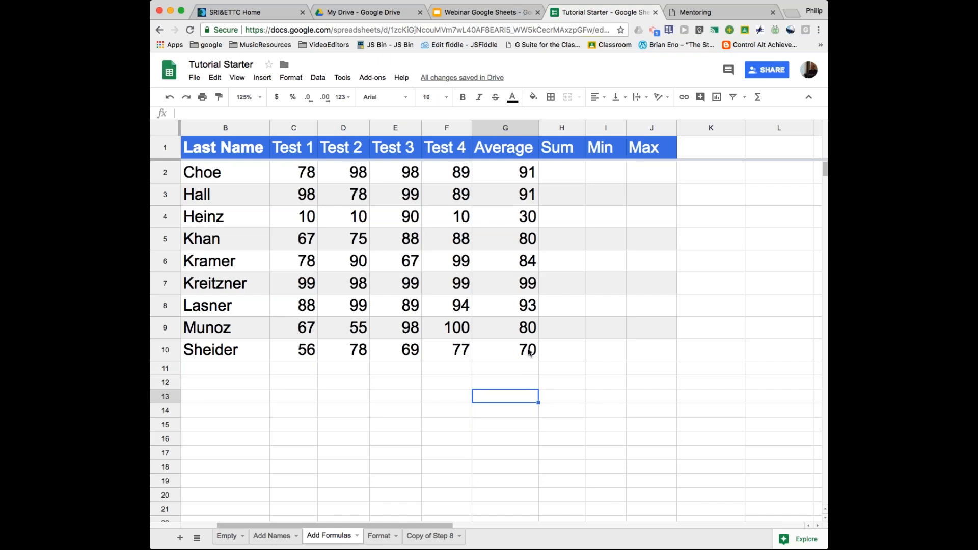
Try the currency format on the average in cell G2 and undo it
click(507, 176)
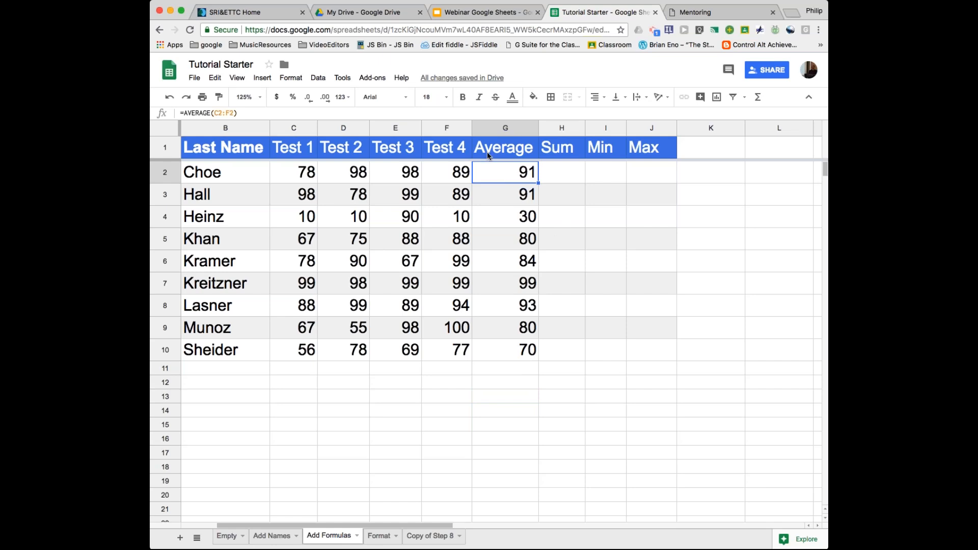
click(280, 101)
click(170, 98)
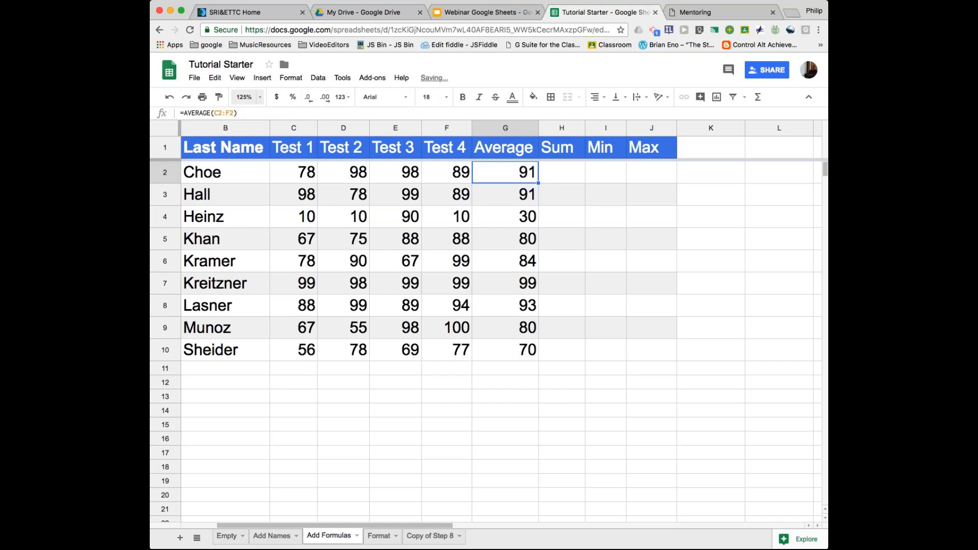
Format the average in G2 as a percentage, remove its two decimal places, and reapply the percent format
click(293, 97)
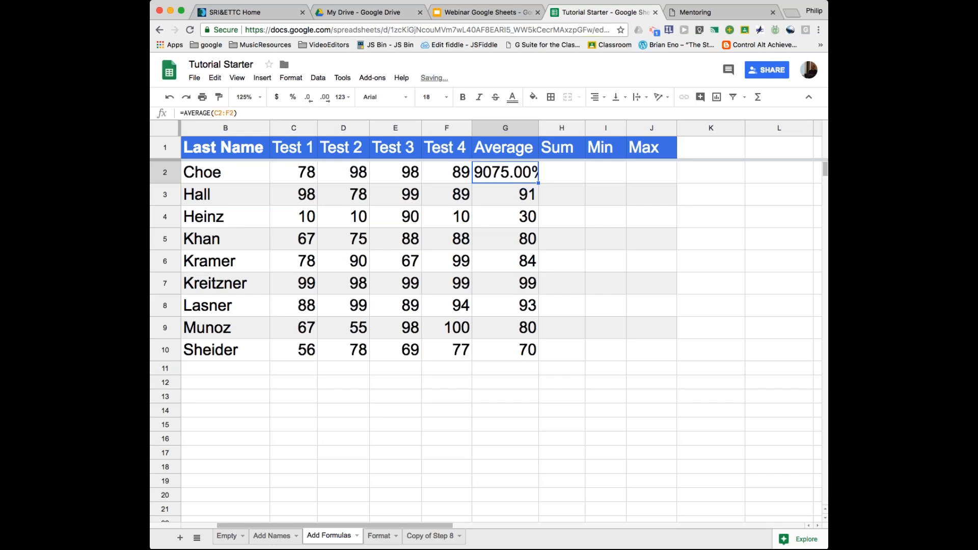
click(309, 100)
click(310, 100)
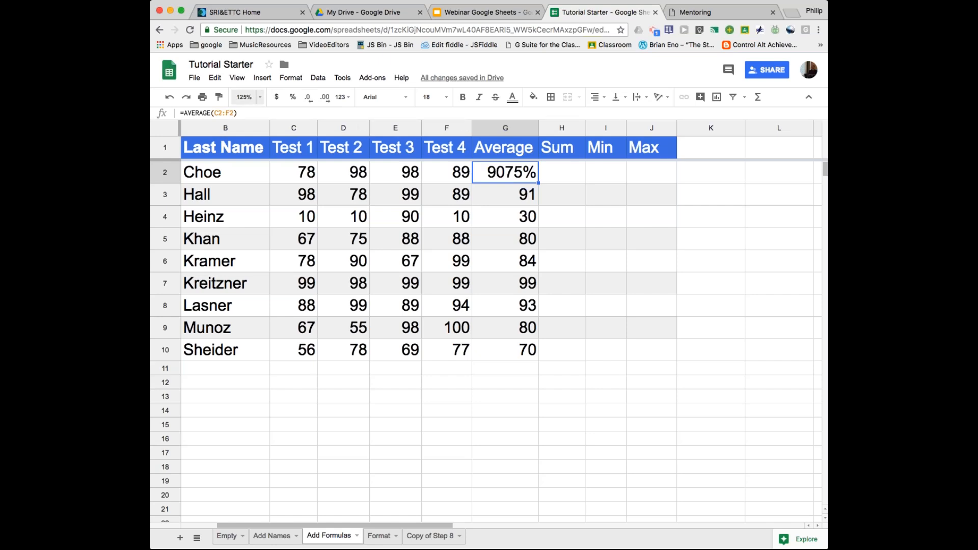
click(292, 97)
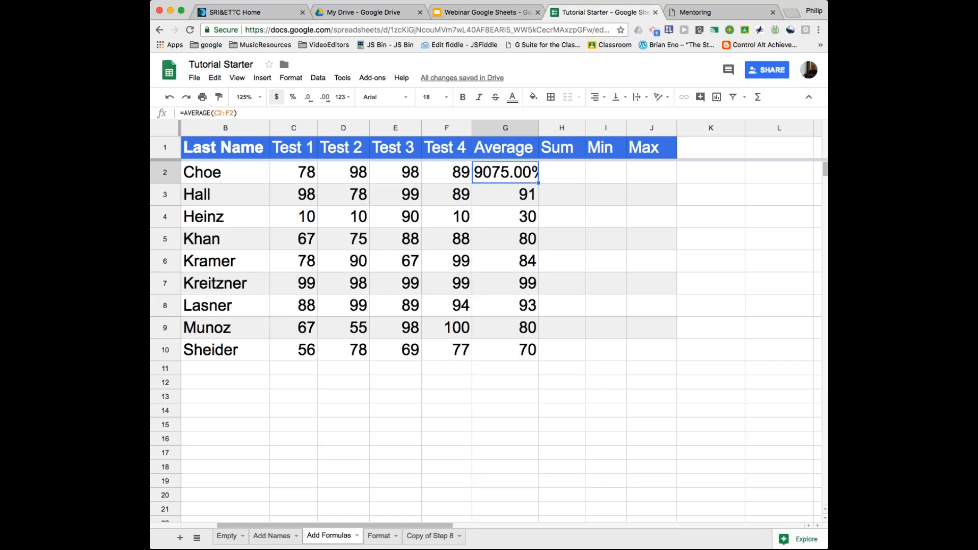
Undo the percent format and decimal place changes in cell G2
click(170, 97)
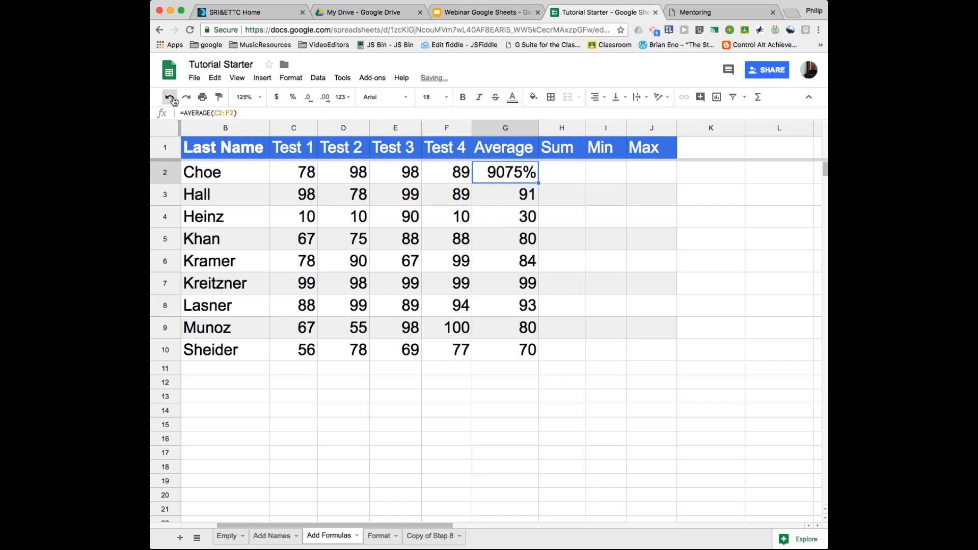
click(171, 97)
click(170, 97)
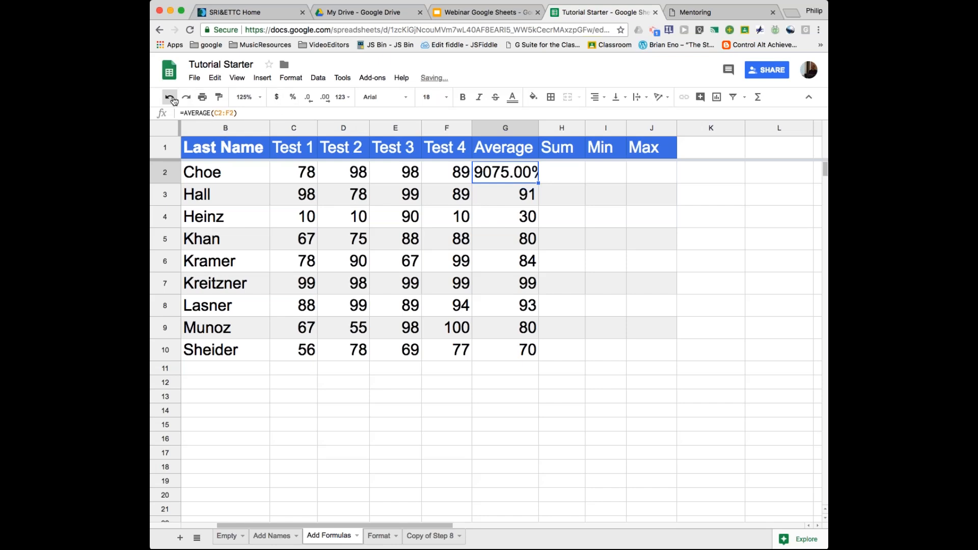
click(170, 97)
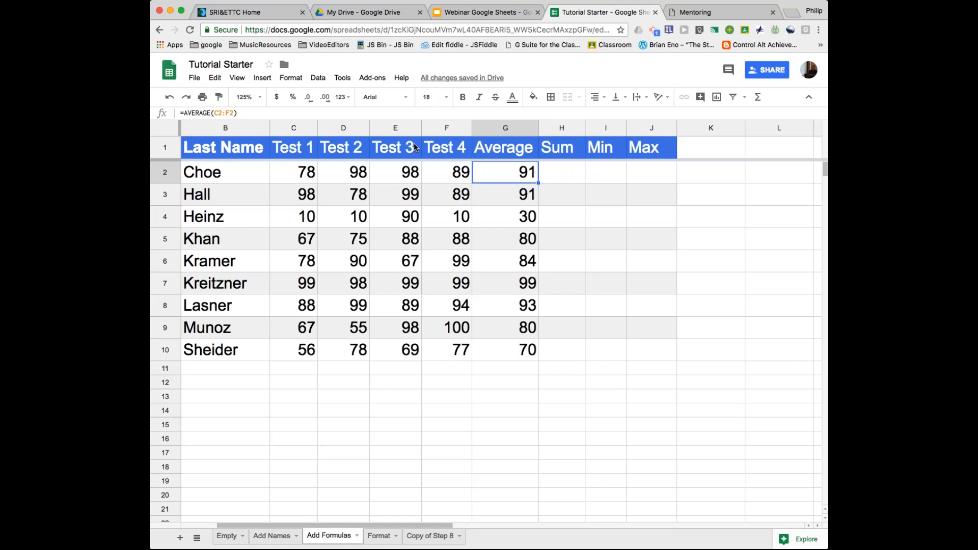
click(294, 78)
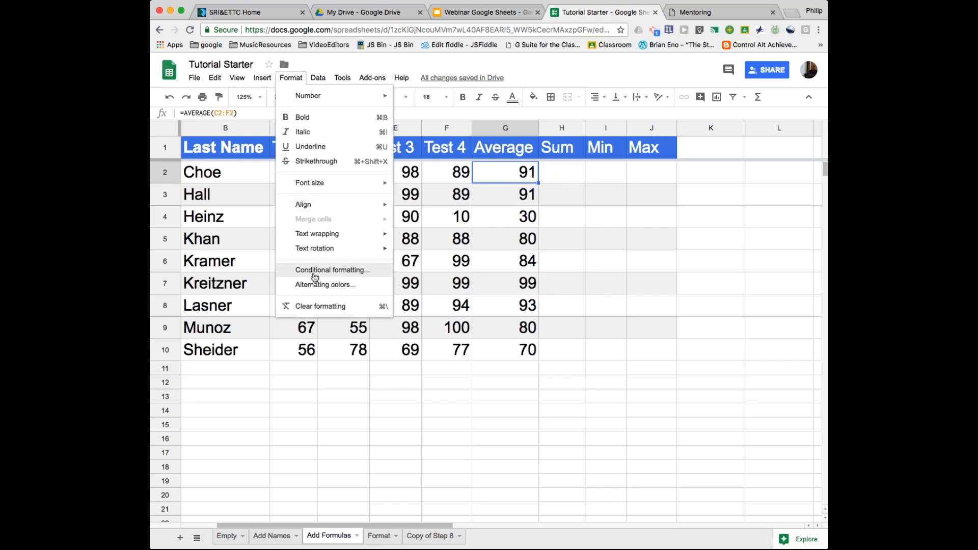
click(645, 431)
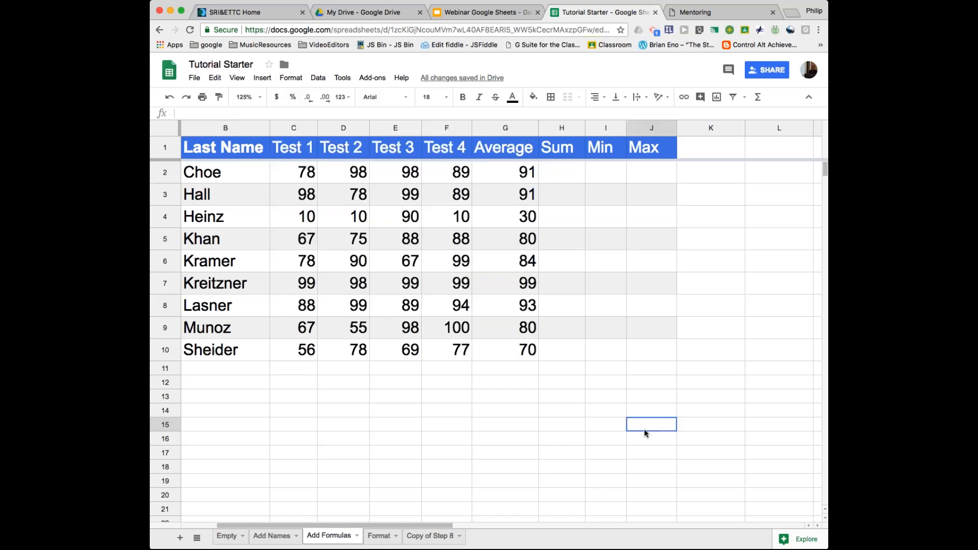
Insert a SUM formula in cell H2 that adds the four test scores in C2:F2
click(558, 175)
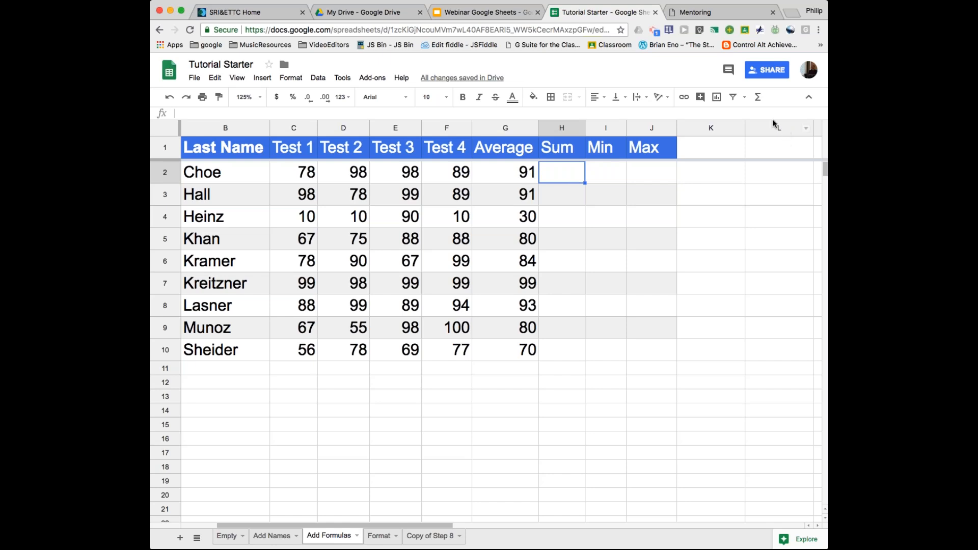
click(758, 98)
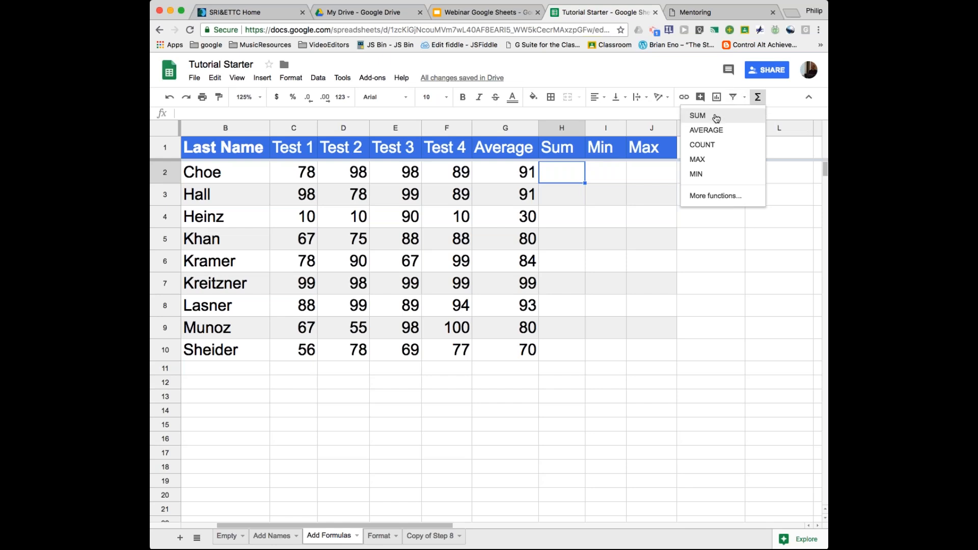
click(697, 115)
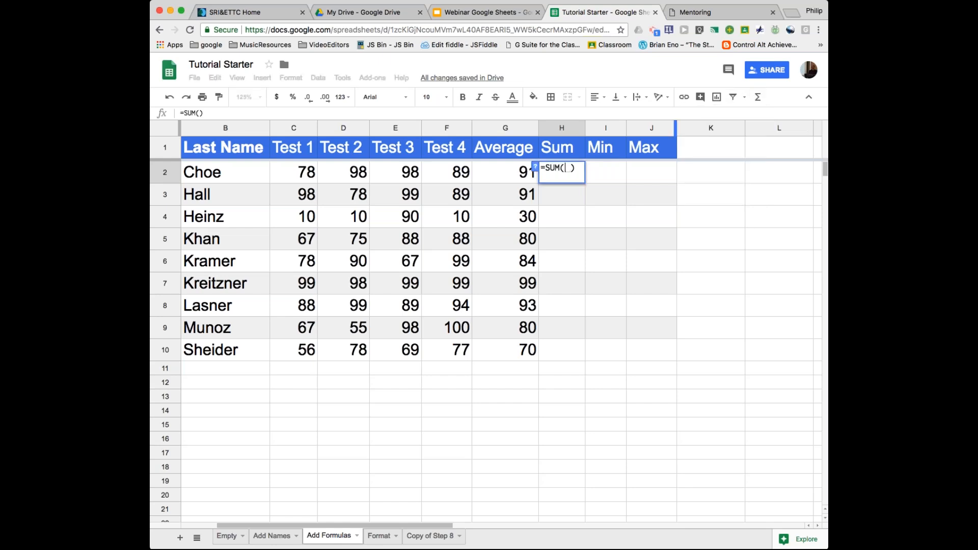
drag(307, 176, 434, 177)
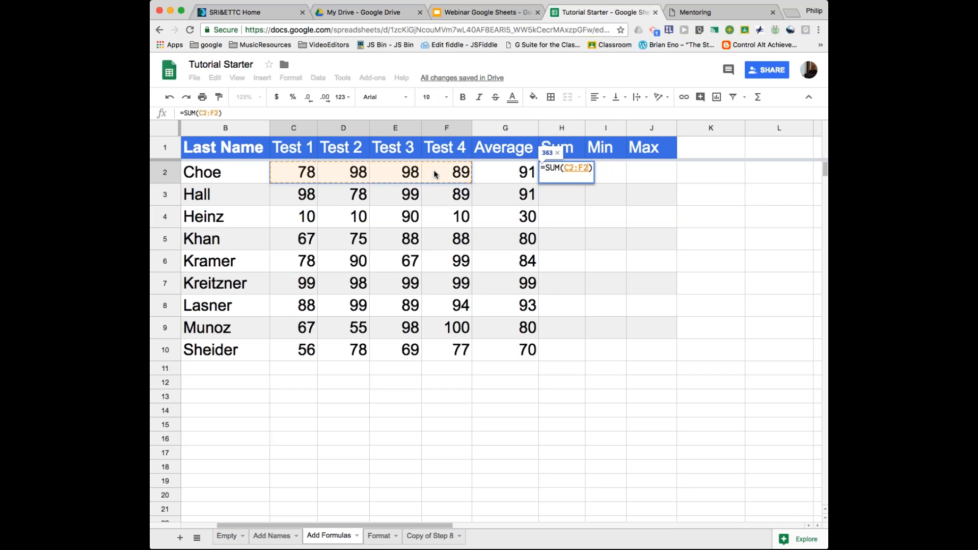
key(Return)
Fill the SUM formula from H2 down through H9 and set the font size of those sums to 18
click(557, 177)
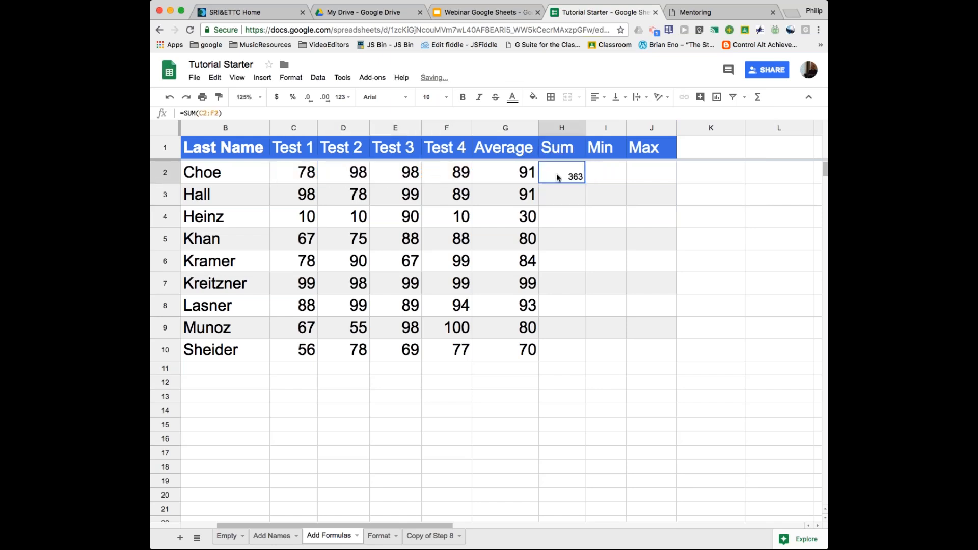
drag(584, 183, 581, 330)
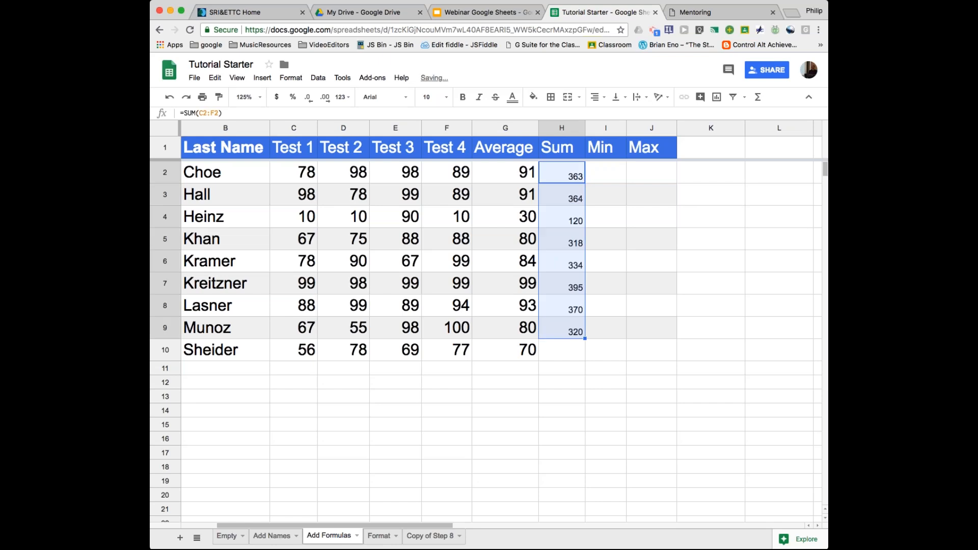
click(590, 298)
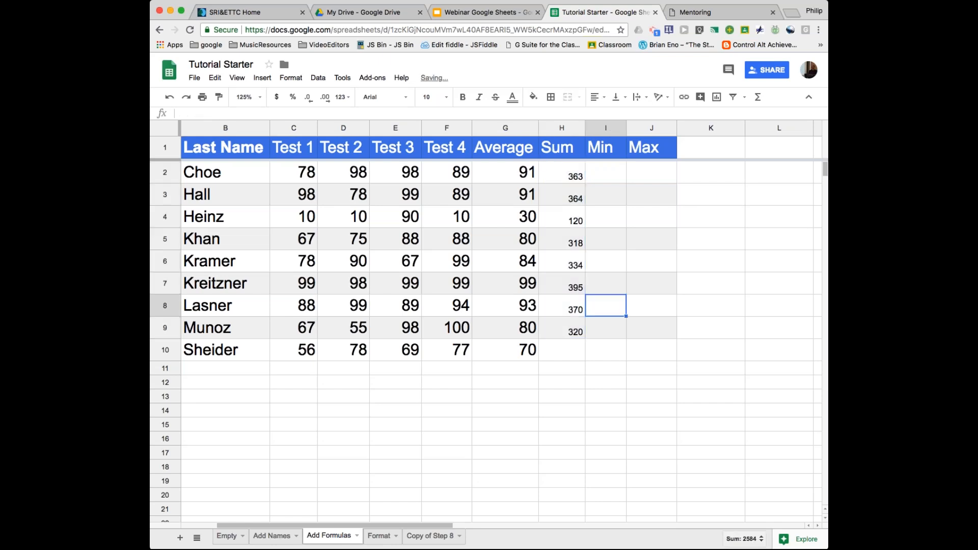
click(567, 176)
drag(566, 176, 563, 326)
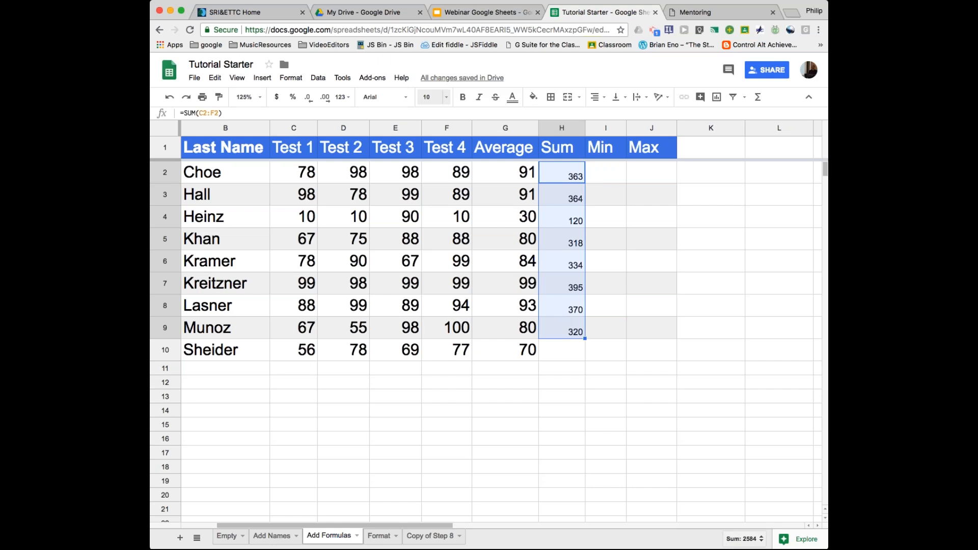
click(430, 96)
click(432, 233)
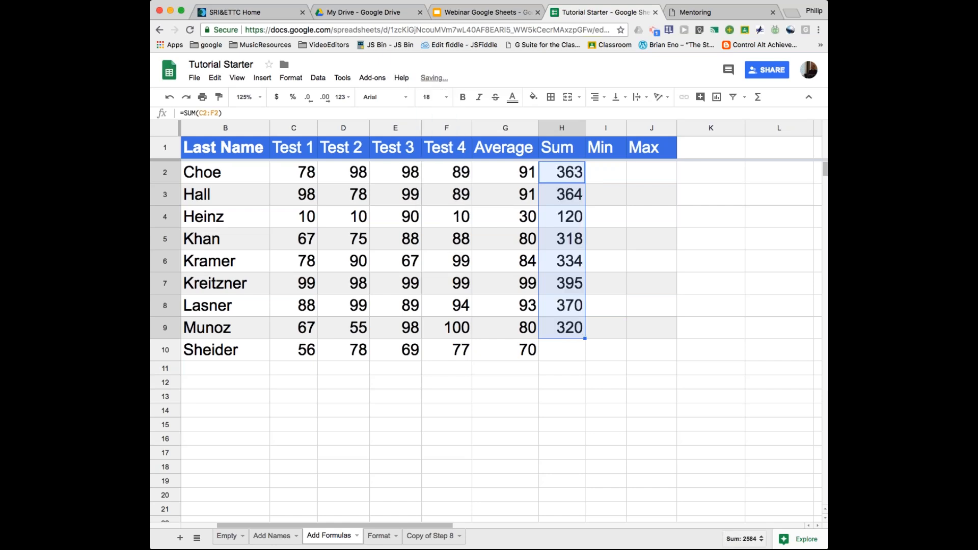
Insert a MIN formula in cell I2 for the test scores in C2:F2
click(605, 177)
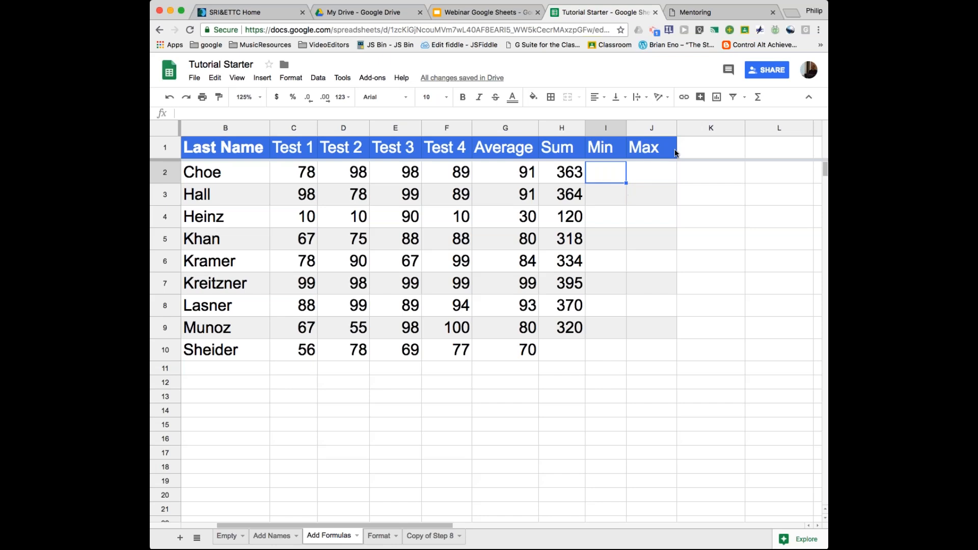
click(757, 100)
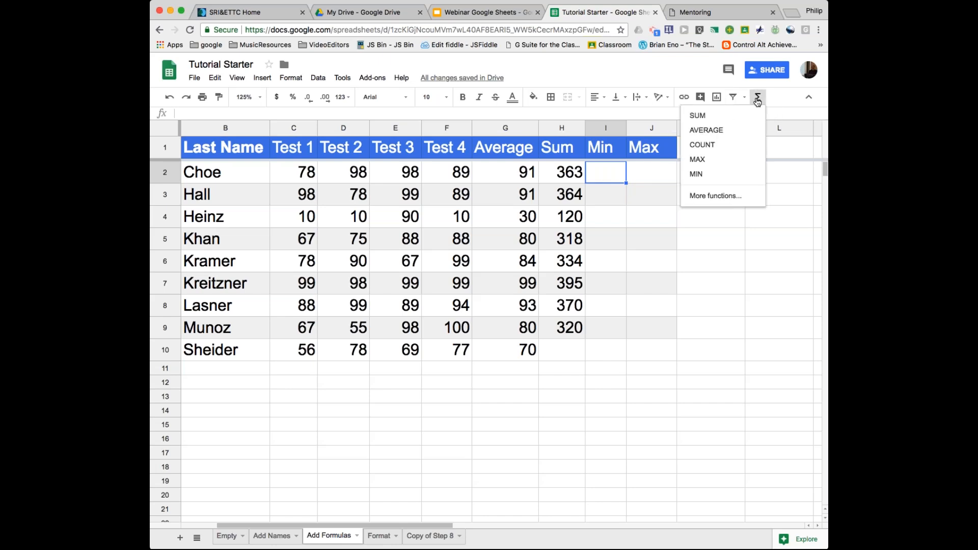
click(715, 173)
drag(297, 178, 443, 177)
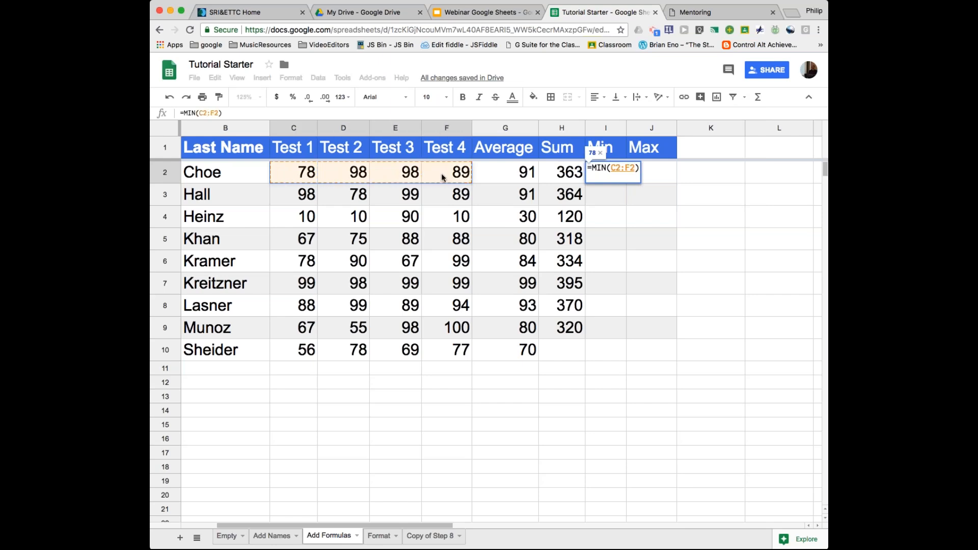
key(Return)
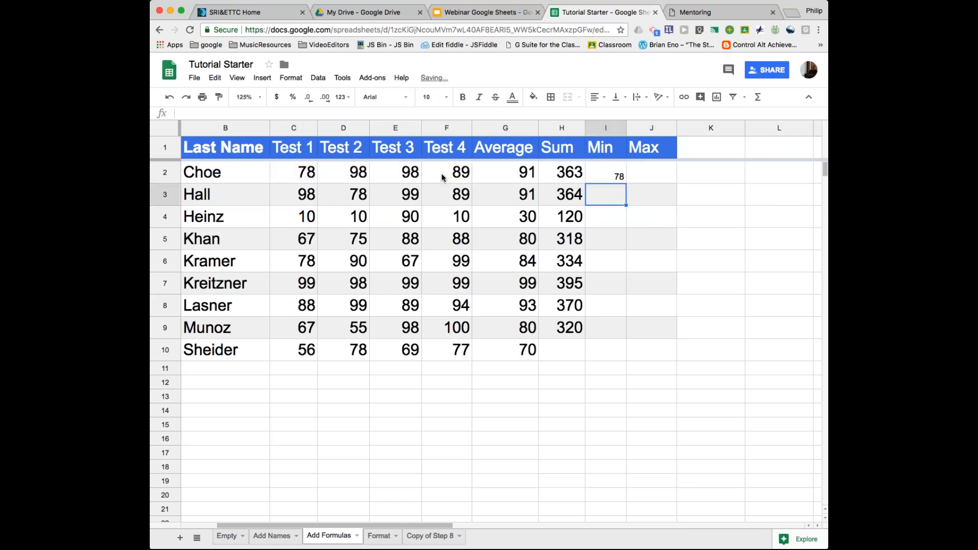
Fill the MIN formula from I2 down through I10 and set the font size of those cells to 18
click(617, 176)
drag(615, 175, 624, 357)
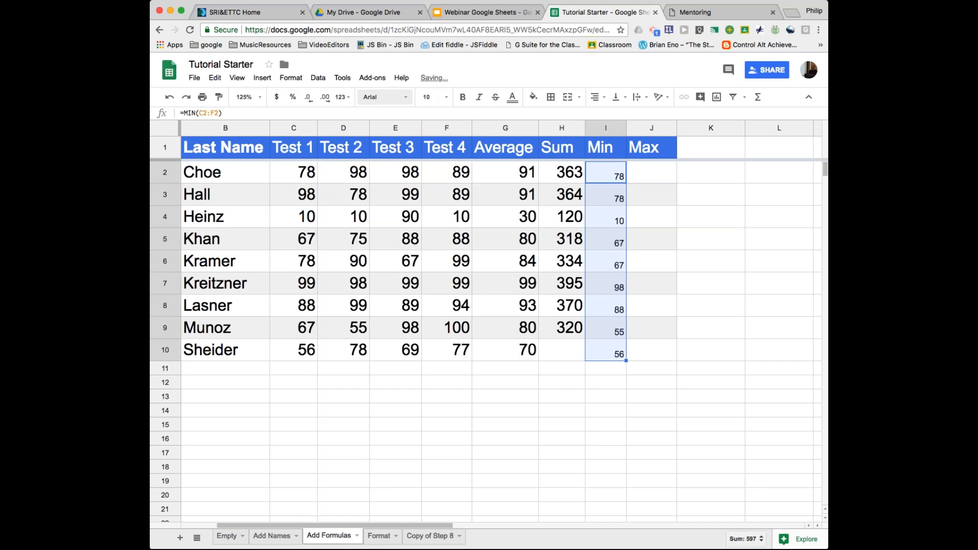
click(446, 100)
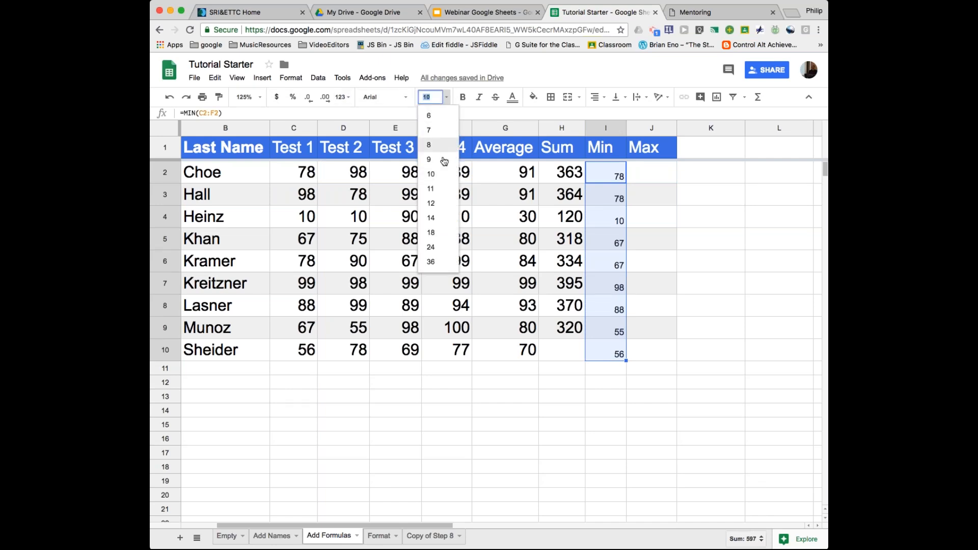
click(431, 233)
Insert a MAX formula in cell J2 for the test scores in C2:F2
click(653, 166)
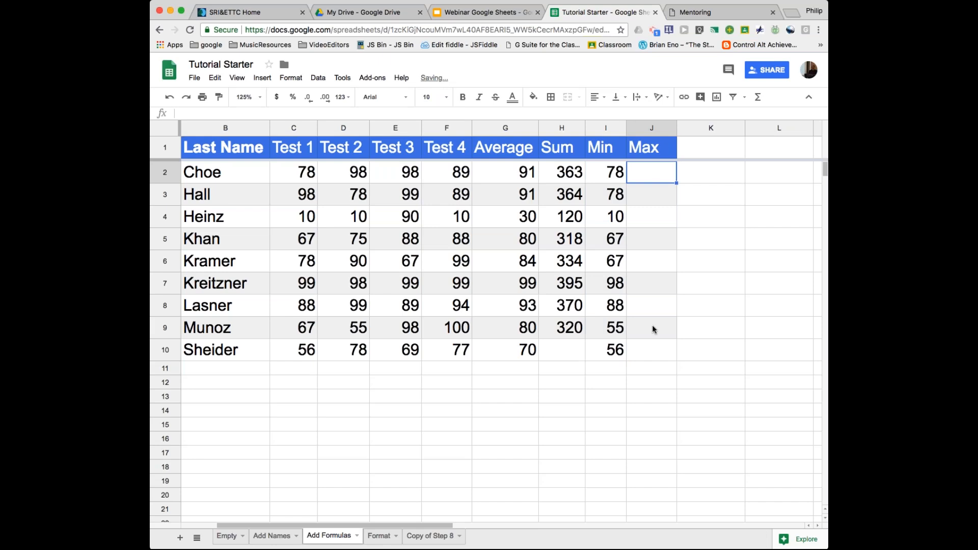
click(758, 97)
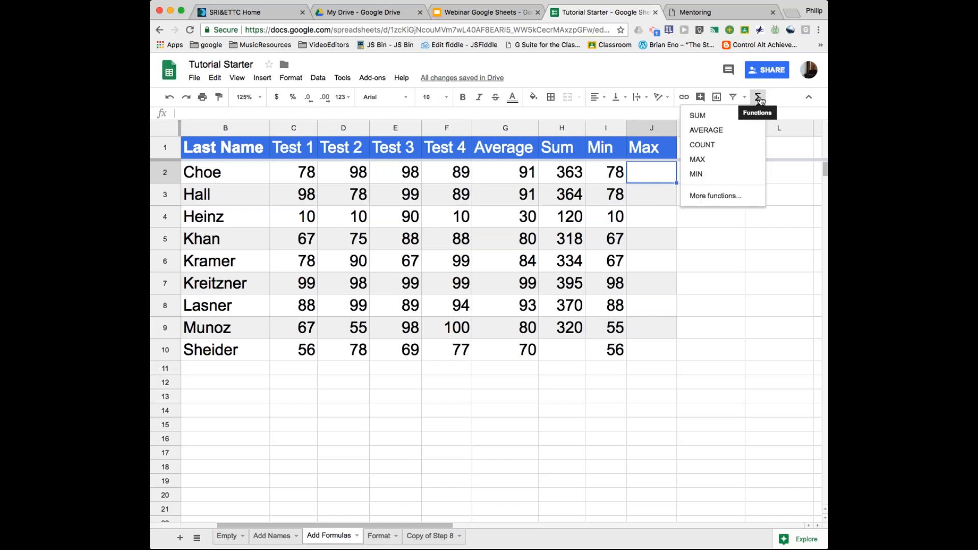
click(696, 160)
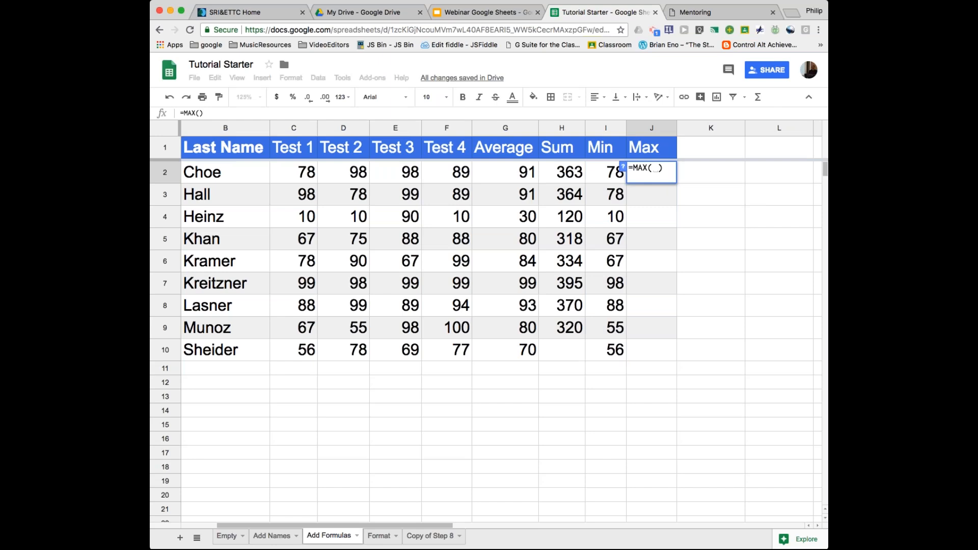
drag(301, 174, 447, 171)
key(Return)
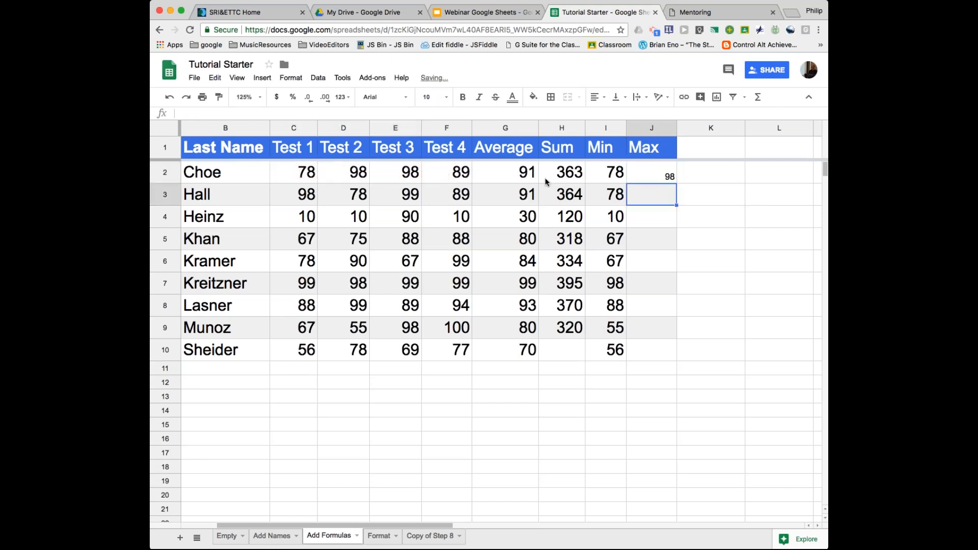
Fill the MAX formula from J2 down through J10 and set the font size of those cells to 18
click(657, 169)
drag(675, 182, 673, 356)
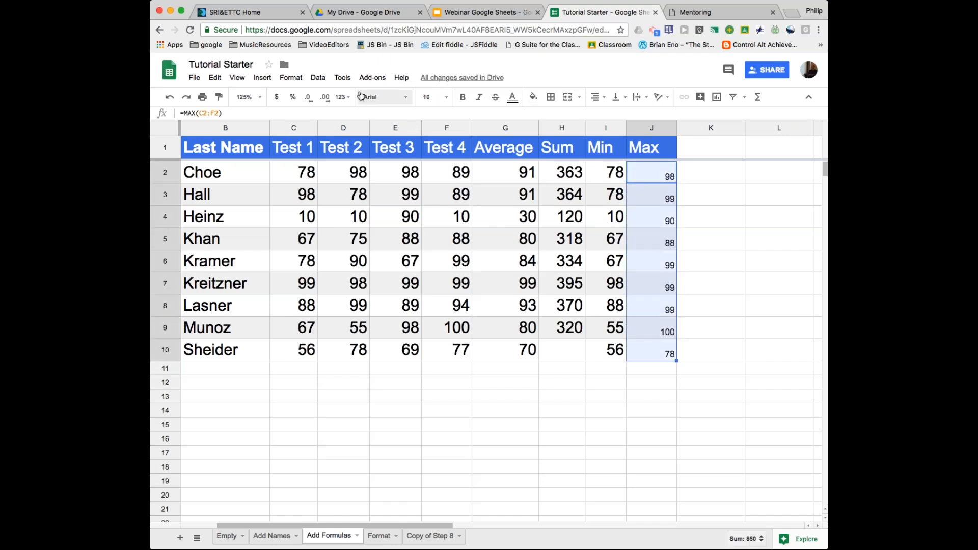
click(432, 97)
click(434, 233)
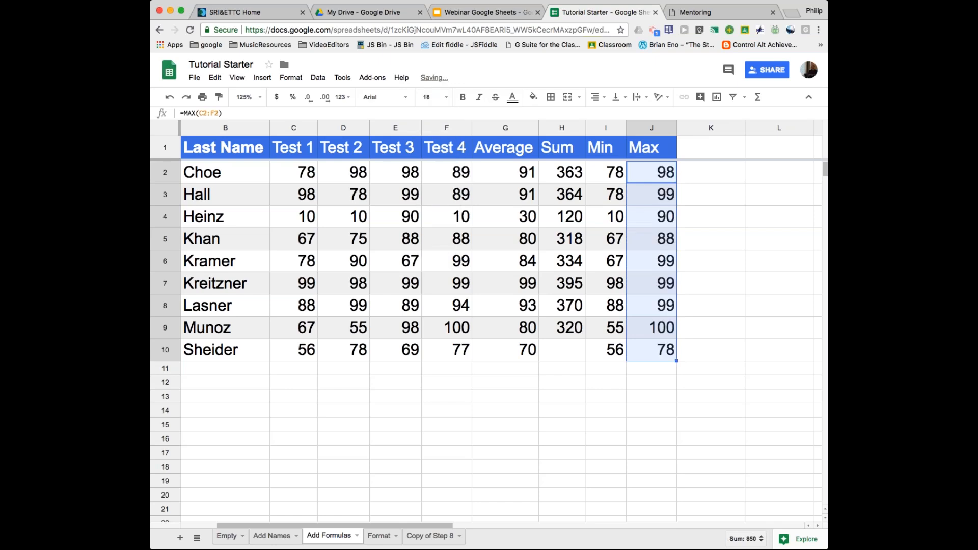
Extend the SUM formula from H9 into H10 to complete the Sum column
click(565, 332)
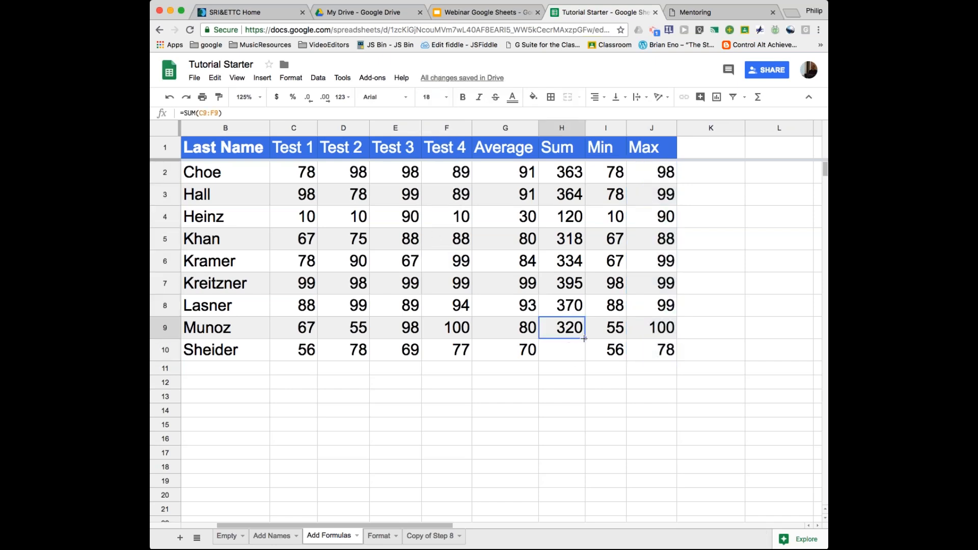
drag(584, 339, 584, 356)
click(577, 426)
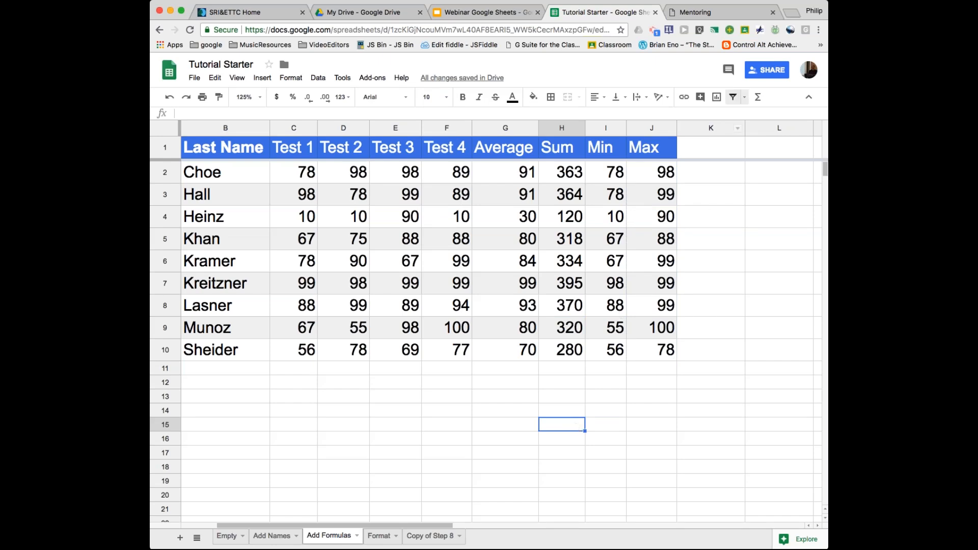
Open the full Google Sheets function list, browse the available function categories, and return to the Tutorial Starter spreadsheet
click(758, 97)
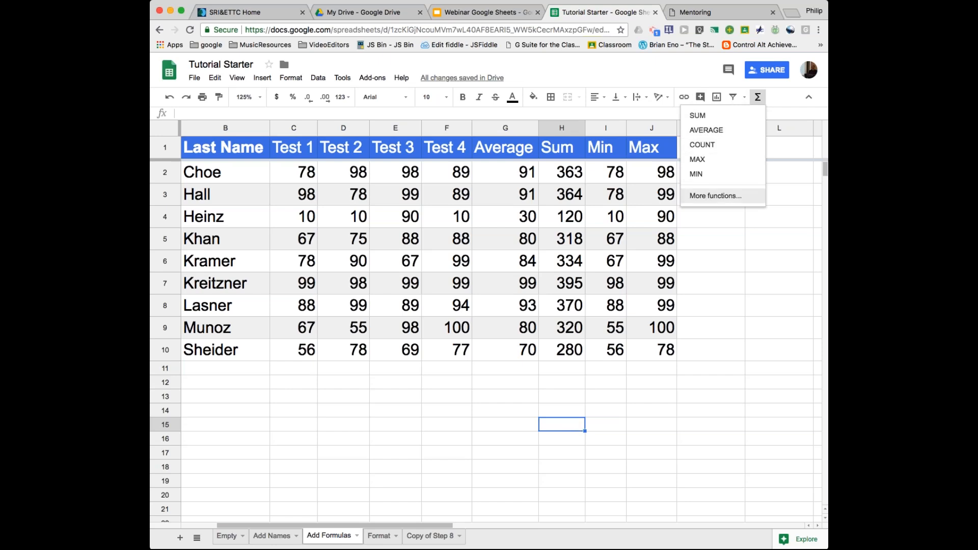
click(709, 201)
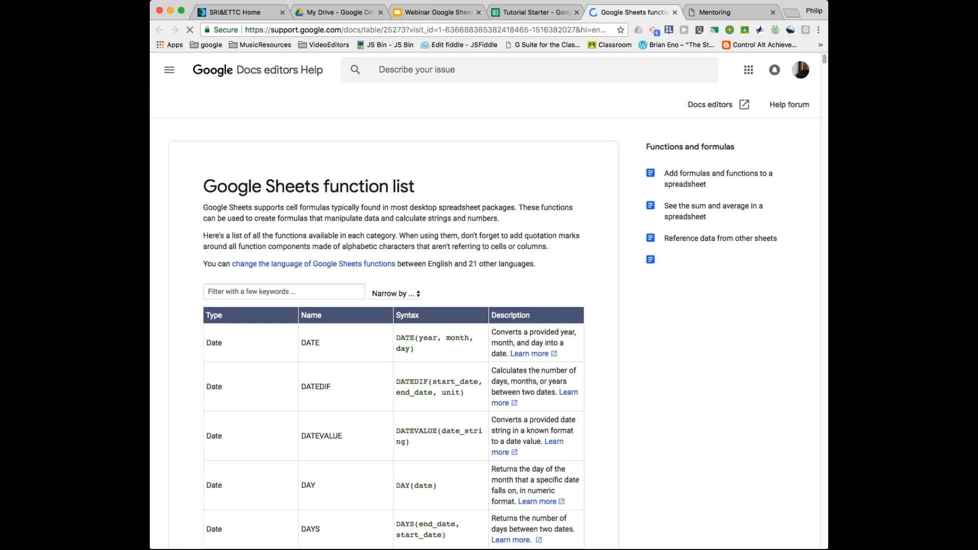
scroll(392, 305, down, 15)
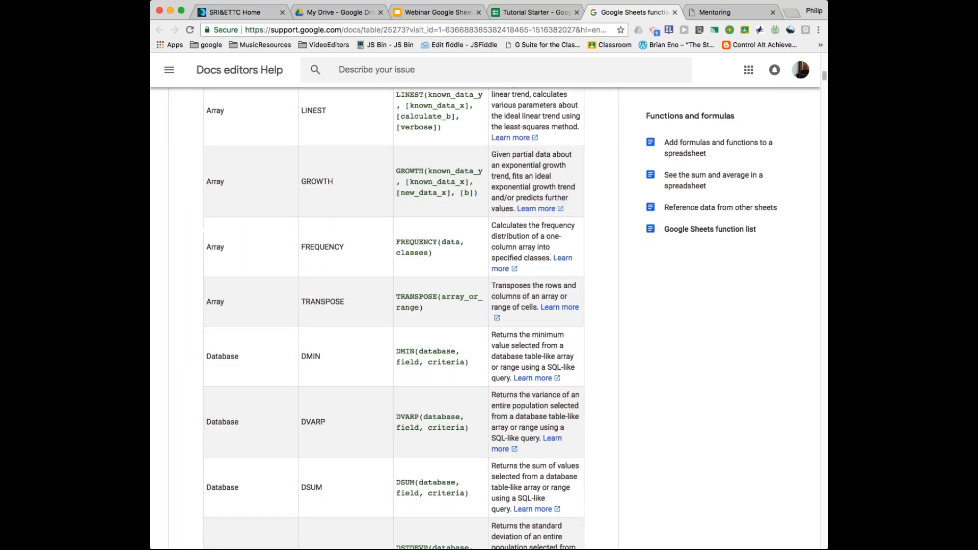
scroll(509, 268, down, 20)
scroll(509, 269, down, 20)
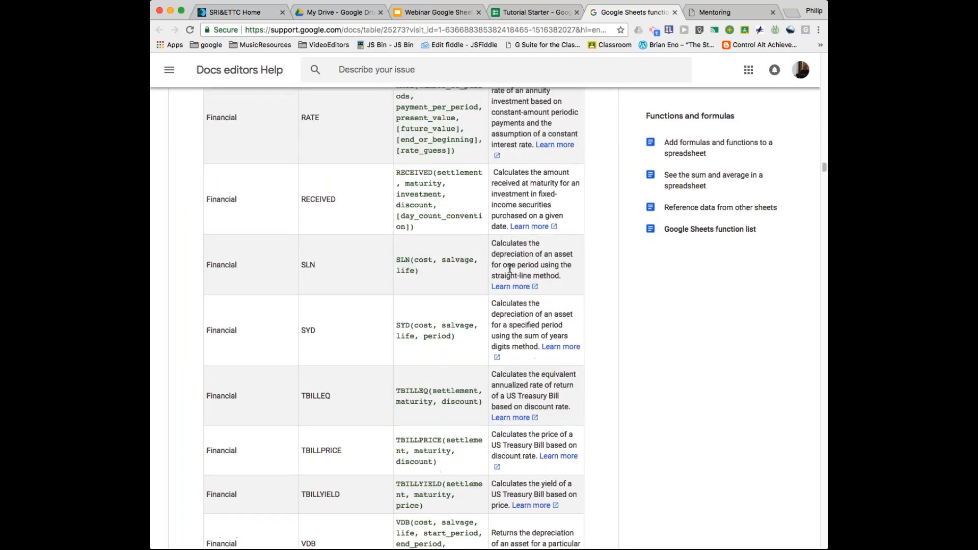
scroll(508, 268, down, 20)
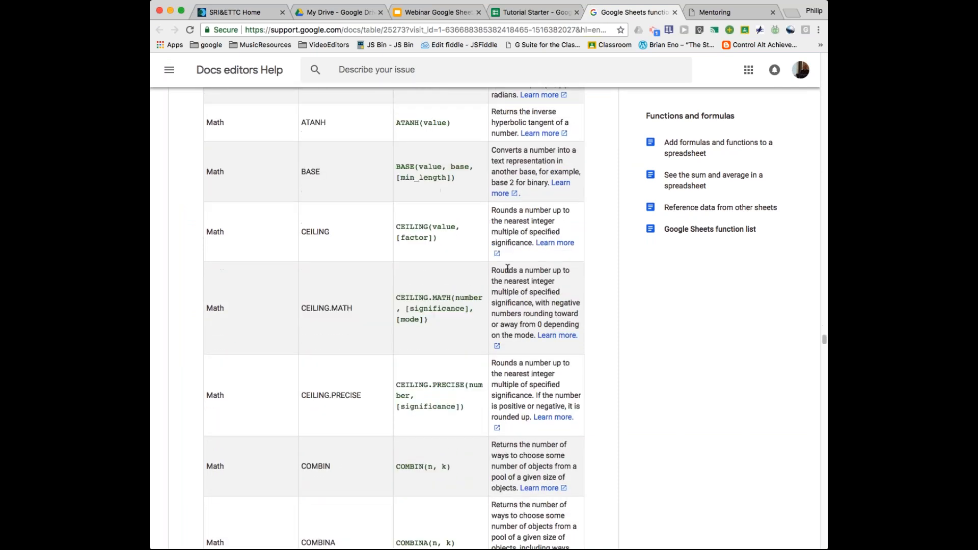
scroll(508, 268, down, 20)
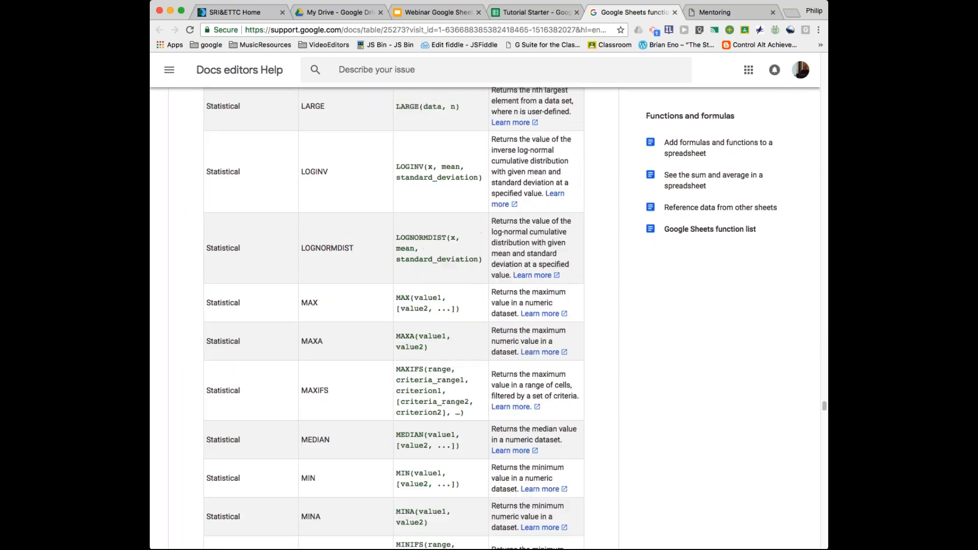
scroll(373, 293, down, 20)
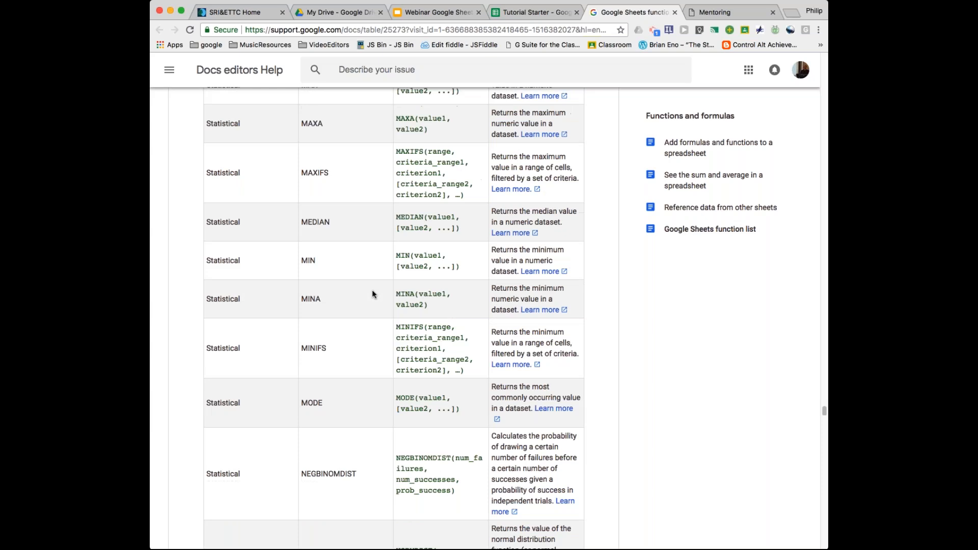
scroll(374, 292, down, 20)
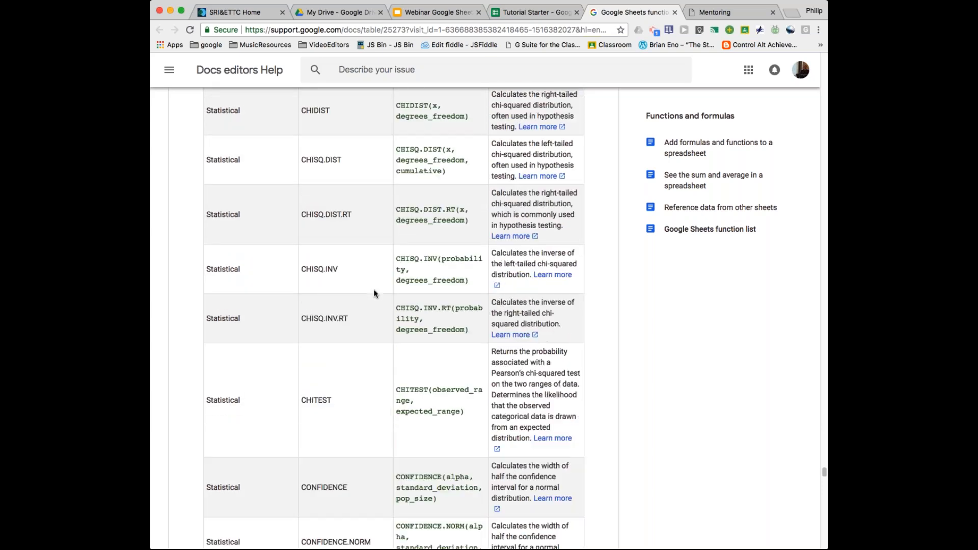
scroll(374, 291, down, 20)
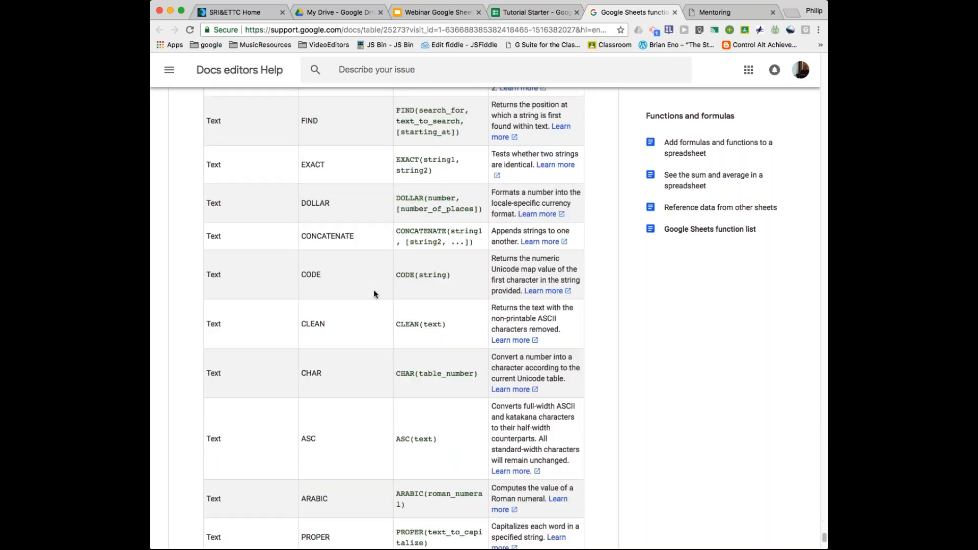
scroll(374, 292, up, 3)
scroll(374, 289, up, 20)
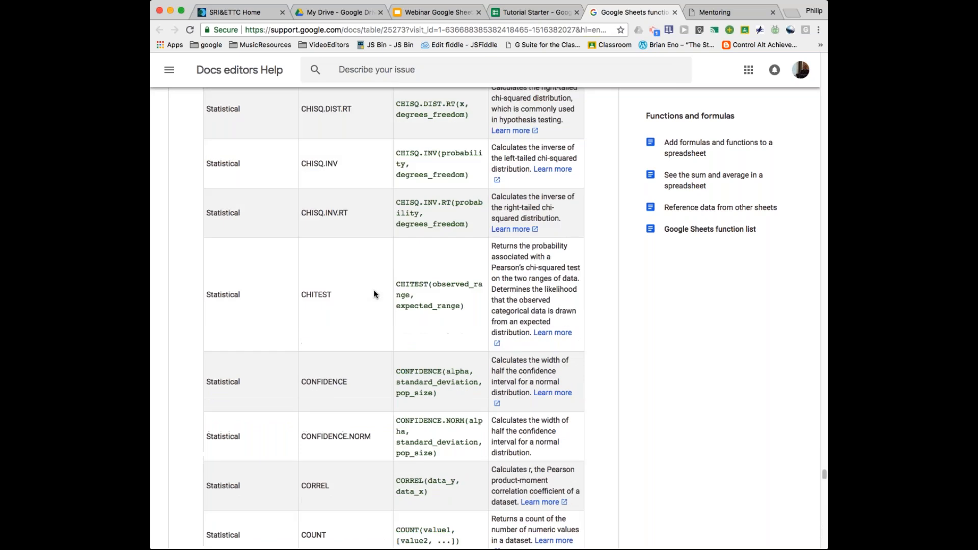
scroll(374, 294, up, 20)
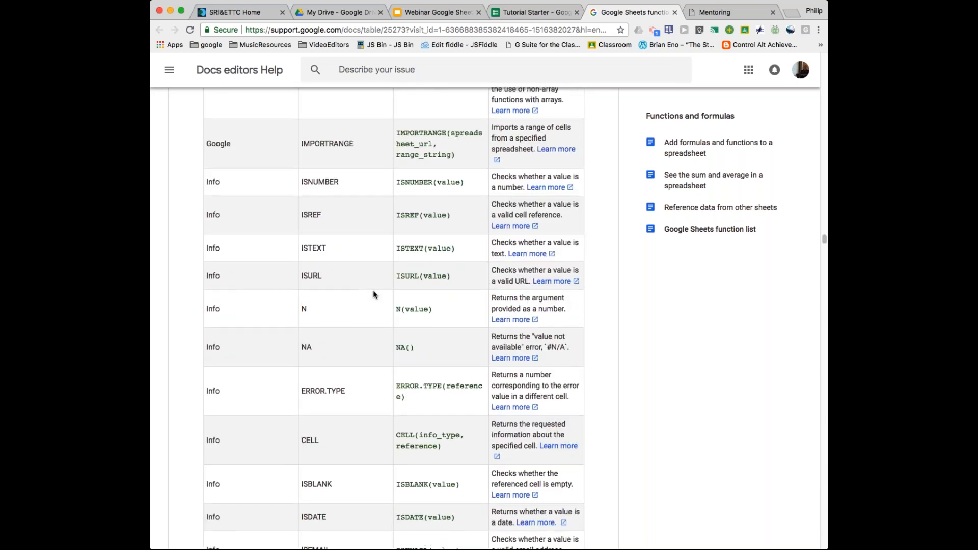
scroll(372, 291, up, 20)
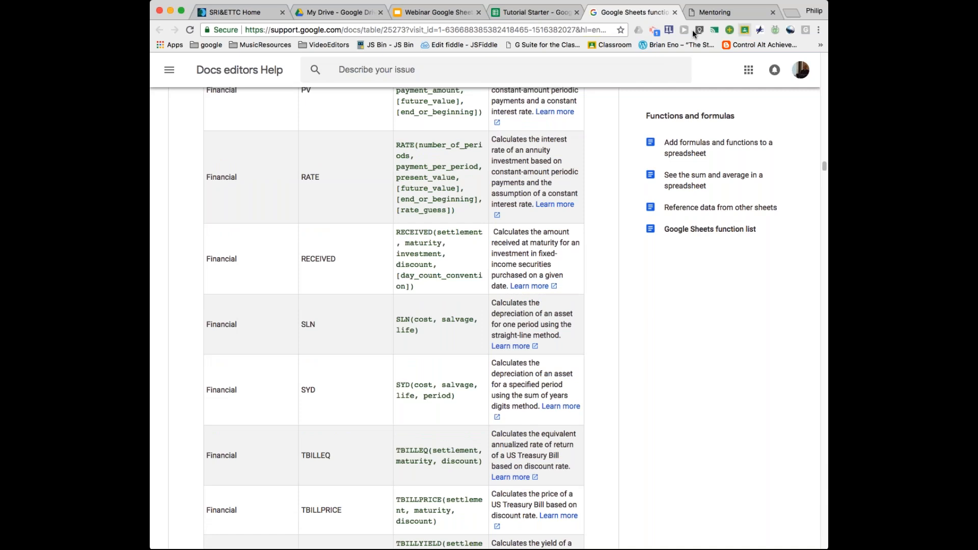
click(522, 14)
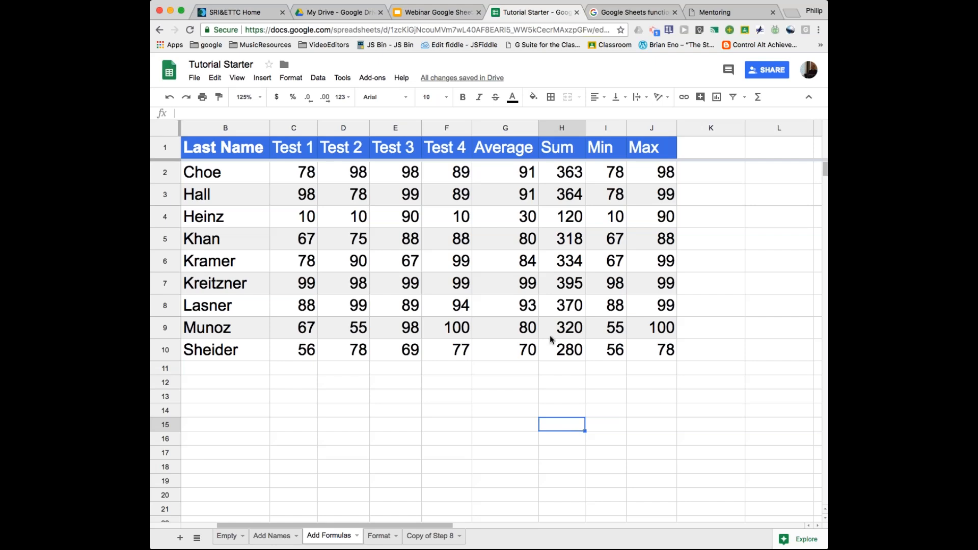
Total the Sum column in cell H11 by adding each cell individually with the formula =H2+H3+H4+H5+H6+H7+H8+H9+H10
click(497, 368)
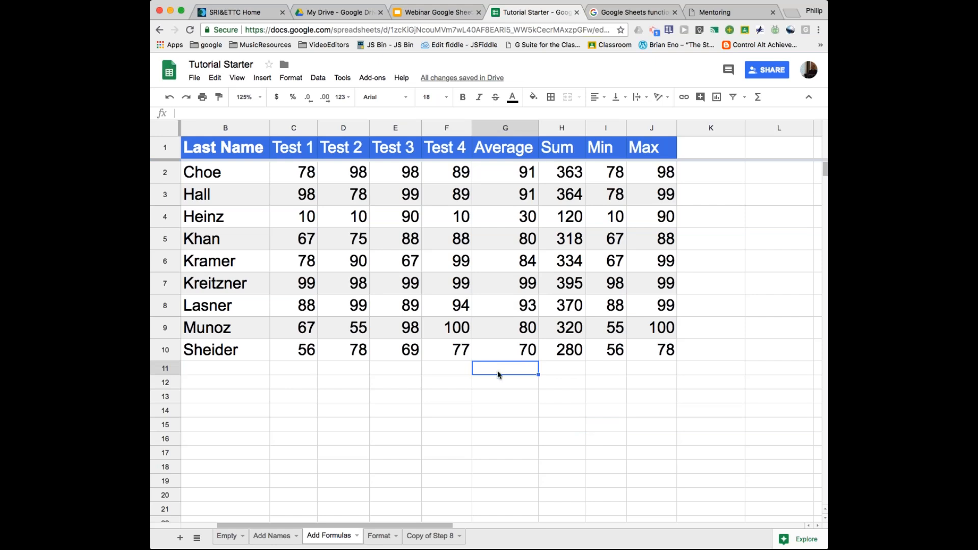
key(Right)
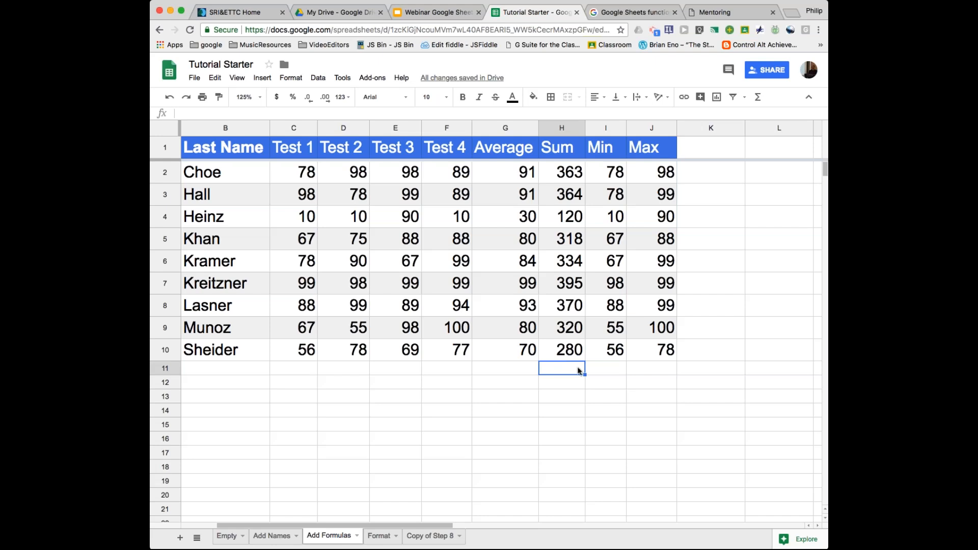
text(=)
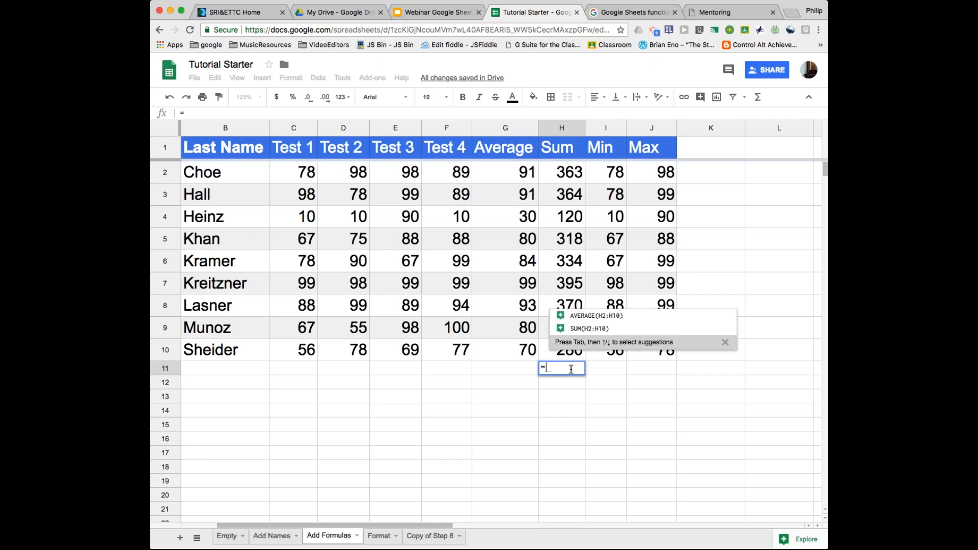
click(570, 177)
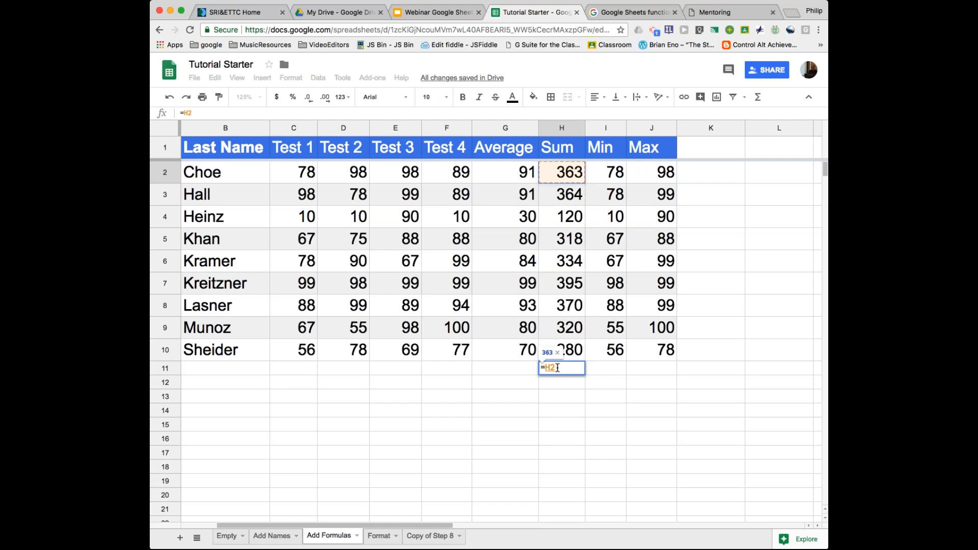
text(+)
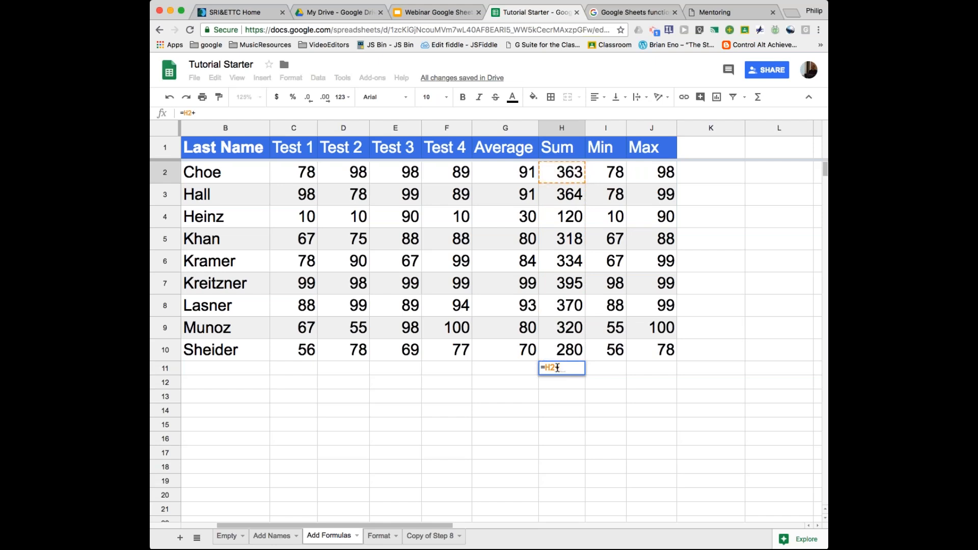
click(570, 197)
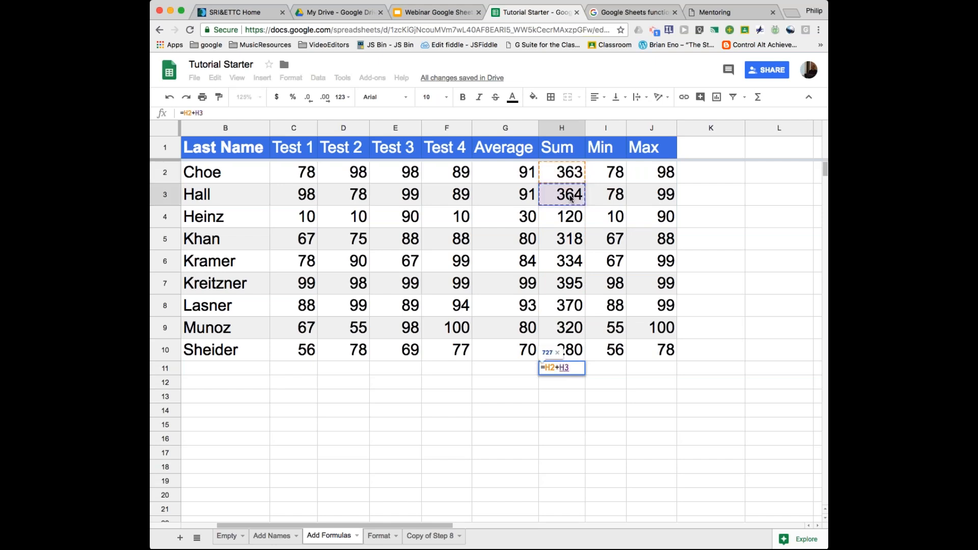
text(+)
click(570, 218)
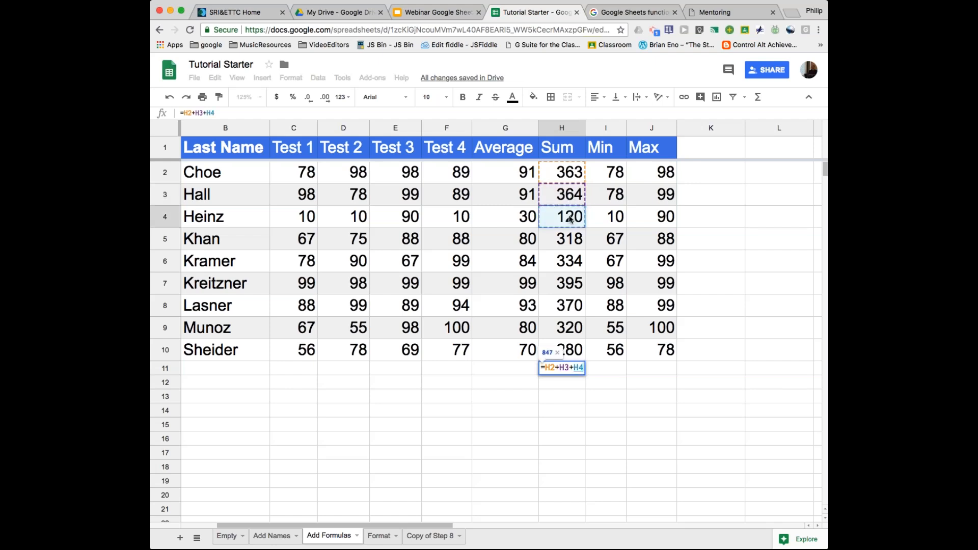
text(+)
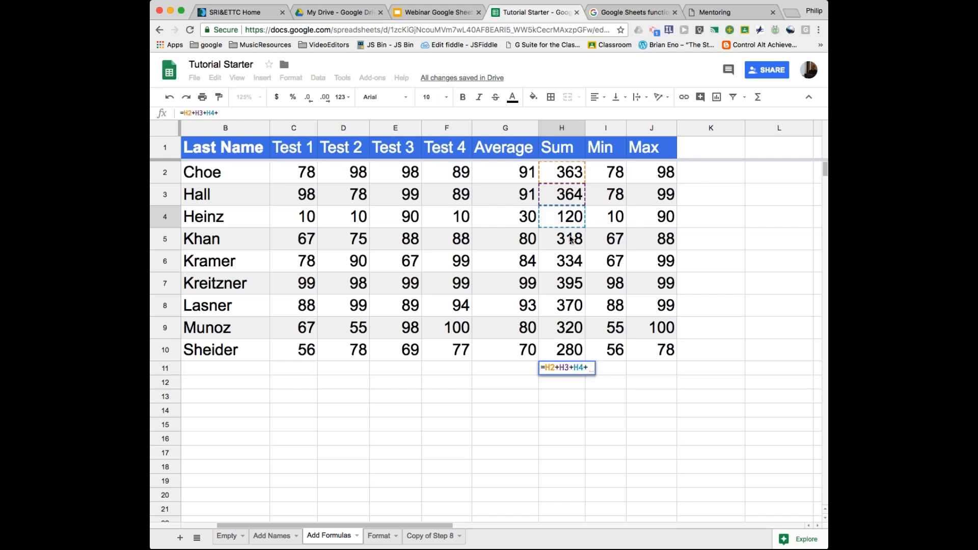
click(571, 240)
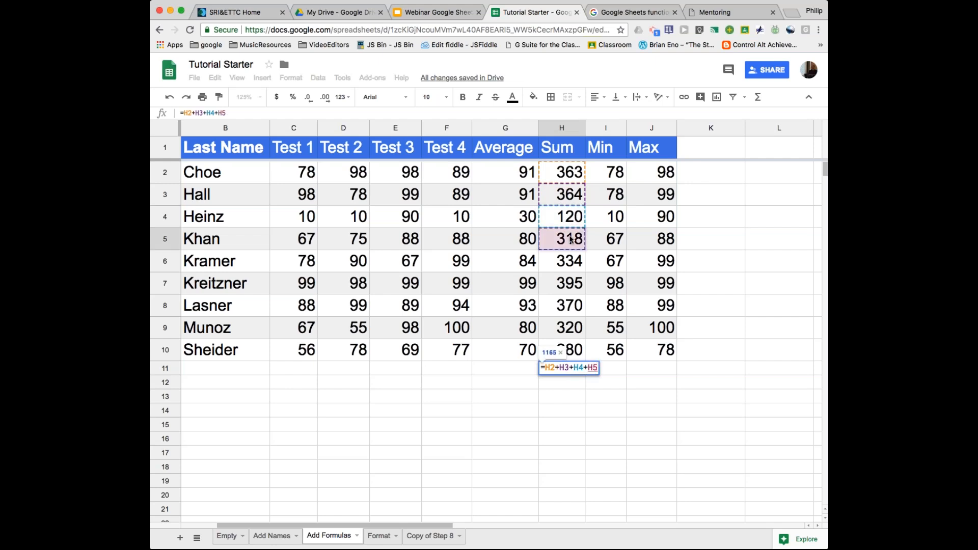
text(+)
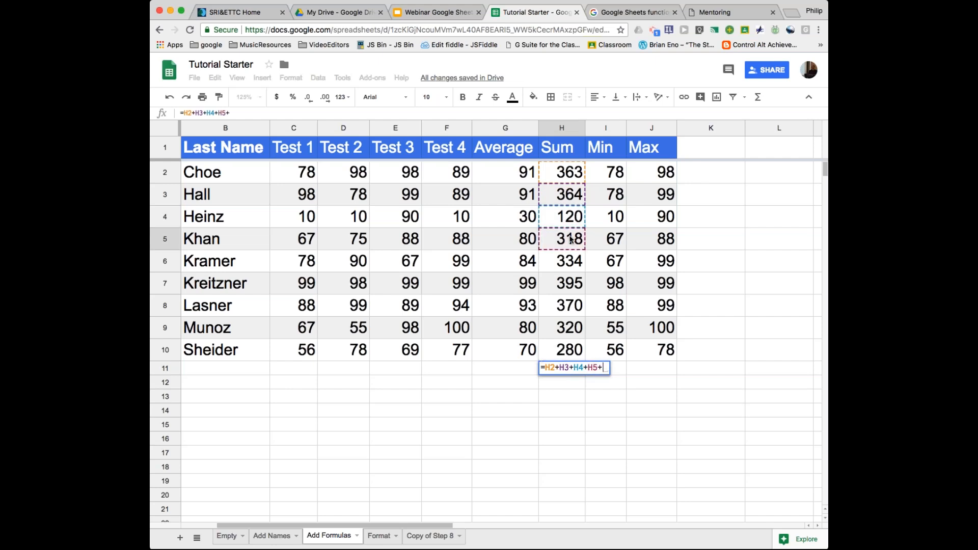
click(568, 264)
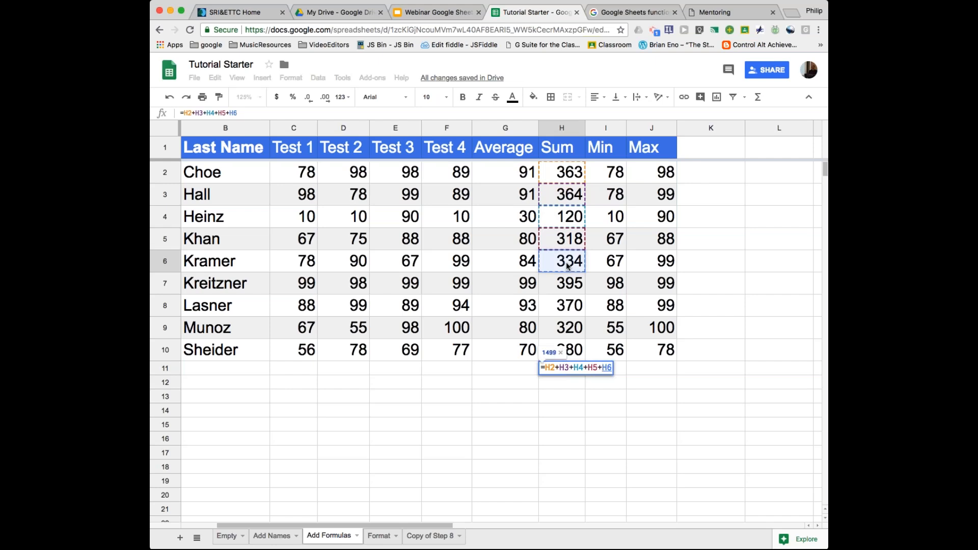
text(+)
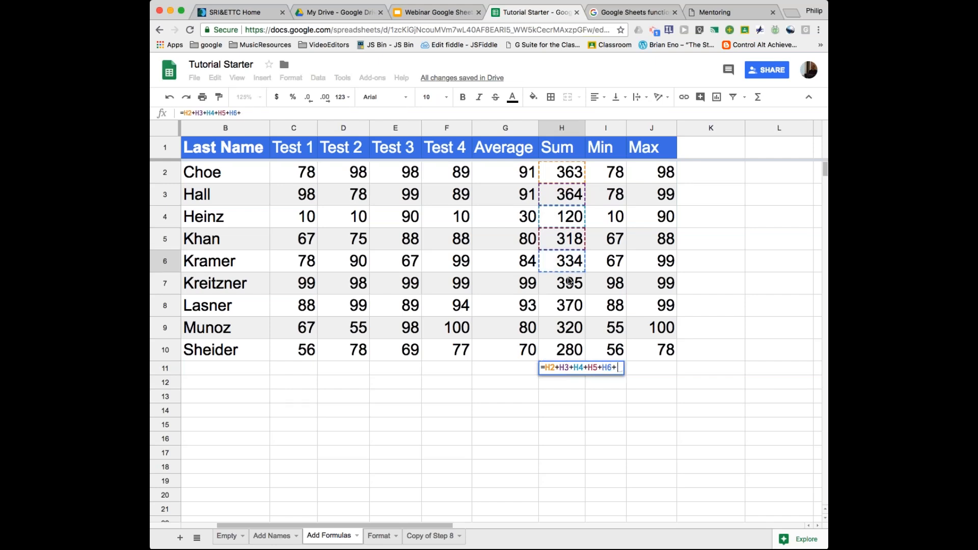
click(570, 281)
text(+)
click(567, 306)
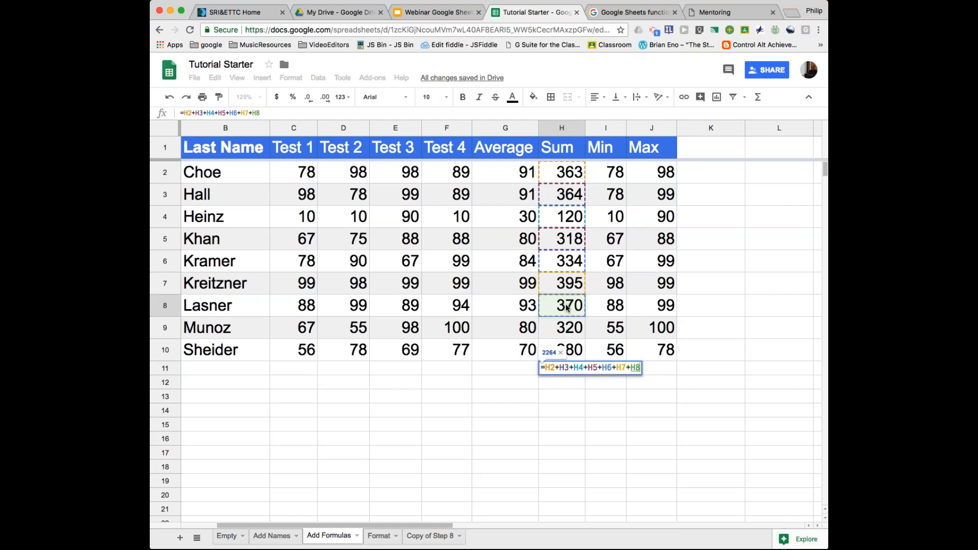
text(+)
click(569, 327)
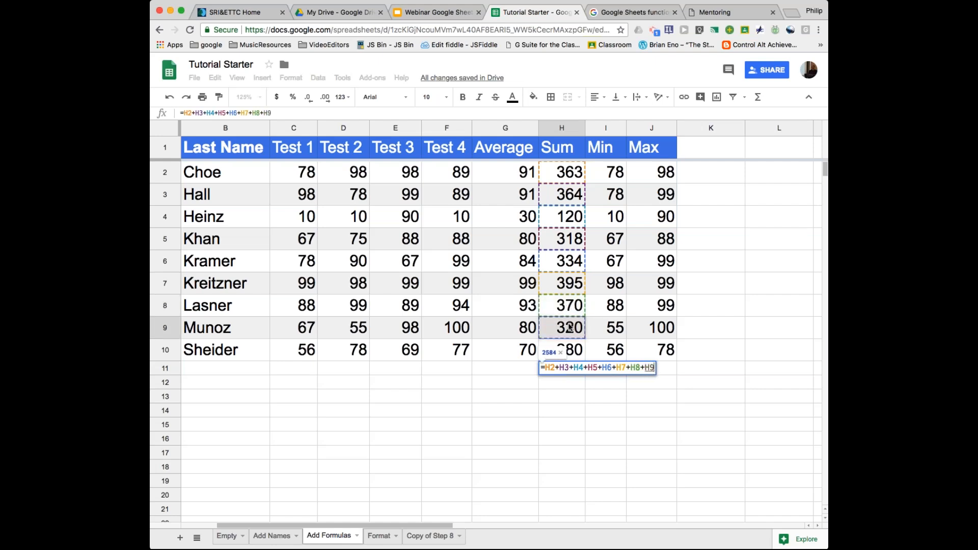
text(+)
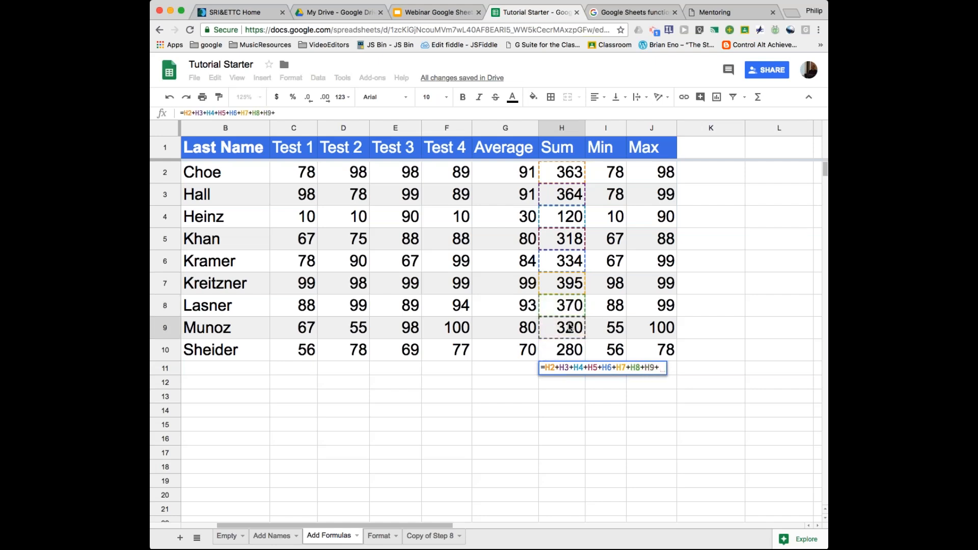
click(567, 352)
text(+)
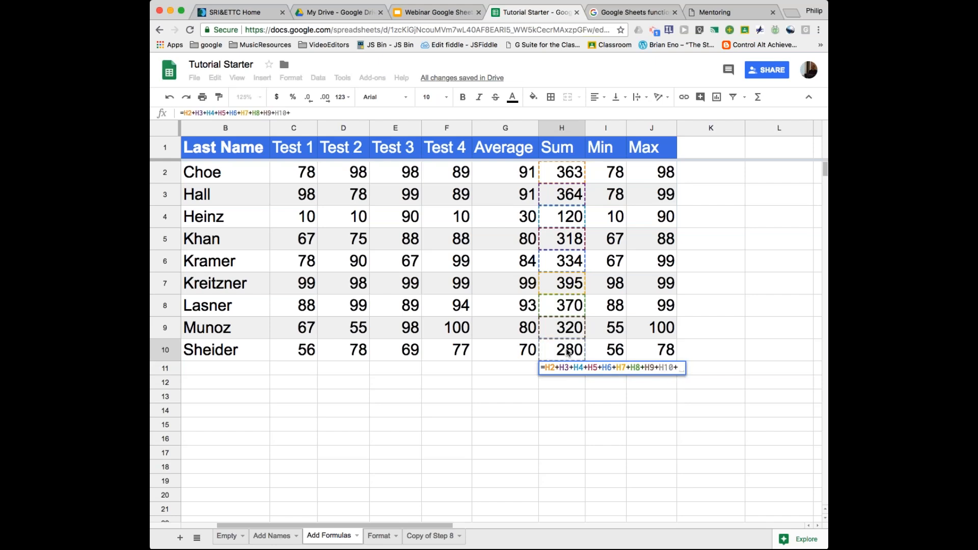
key(BackSpace)
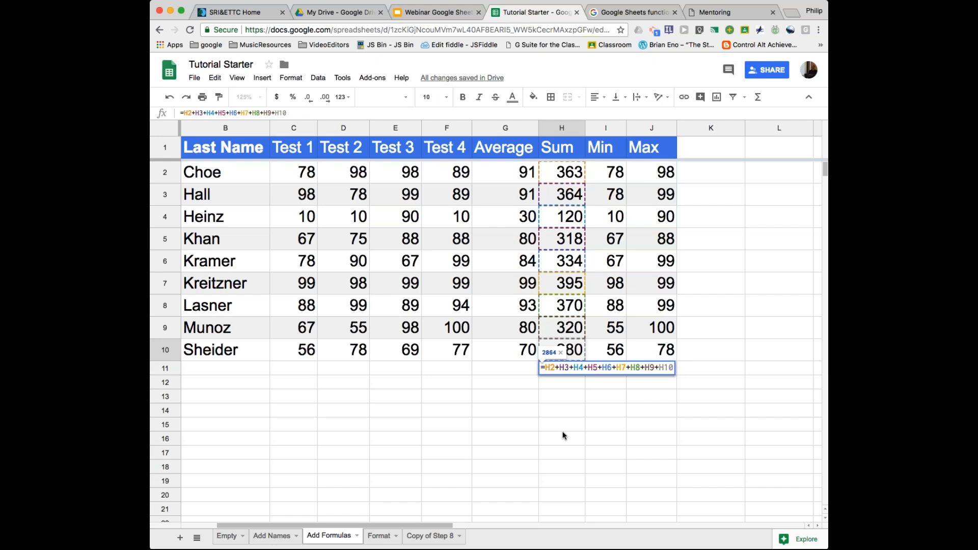
key(Return)
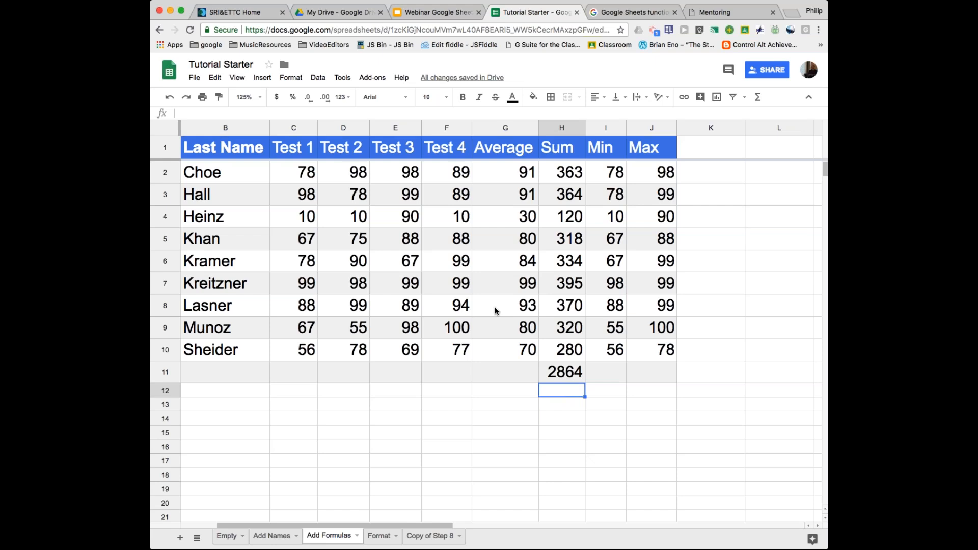
Calculate the mean of the Average column in cell G11 with the formula =SUM(G2:G10)/9
click(497, 377)
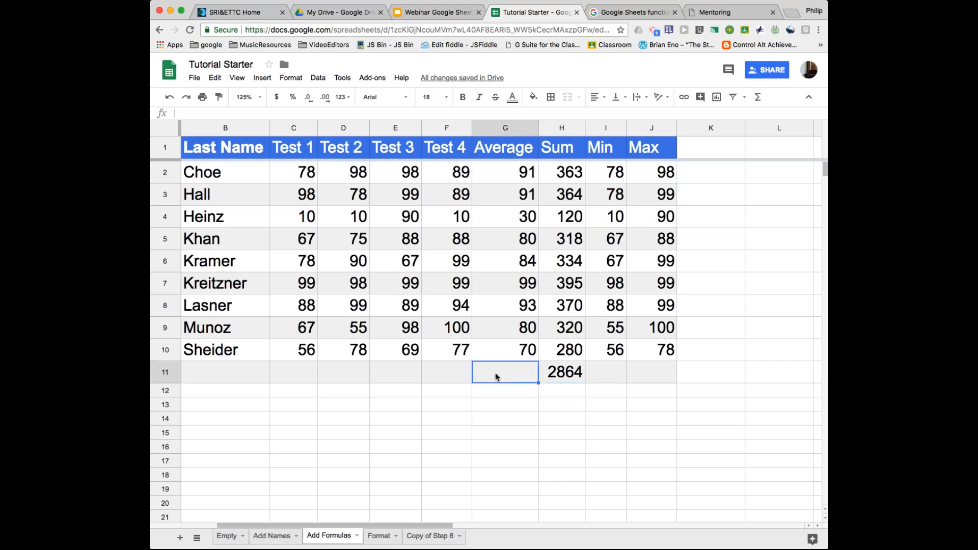
text(=)
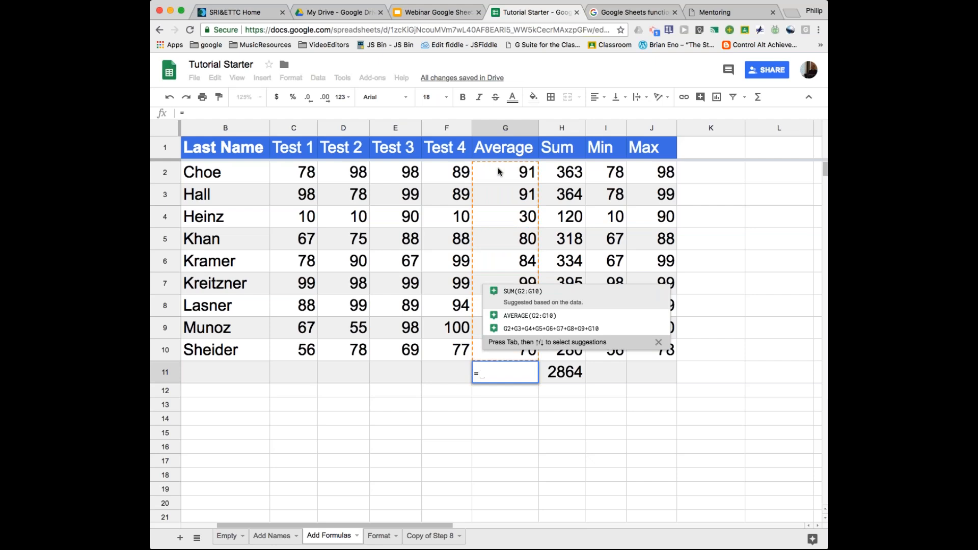
click(510, 298)
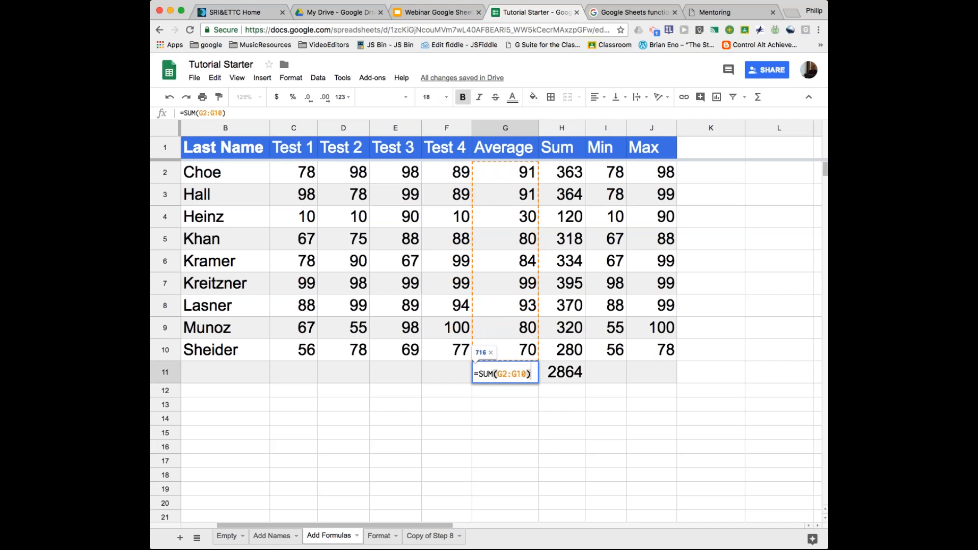
text(/)
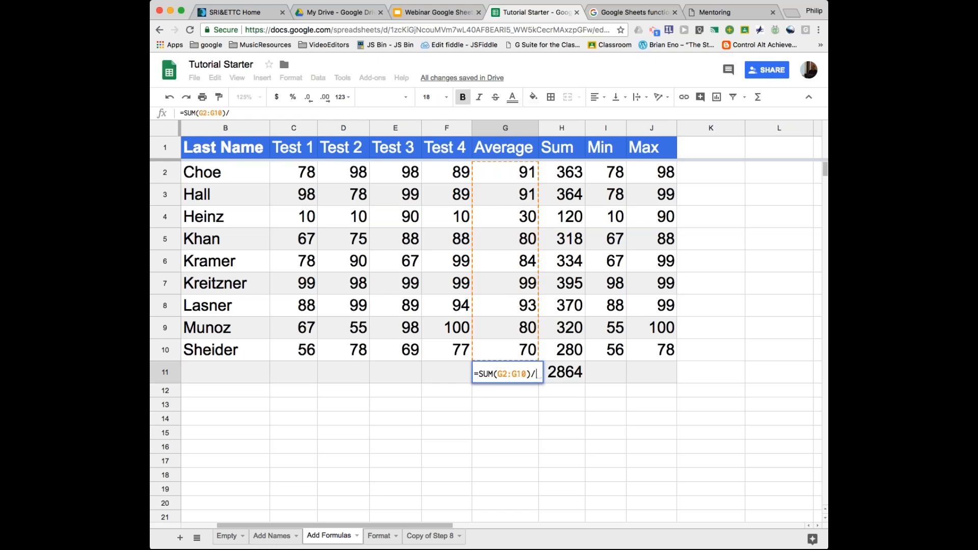
text(9)
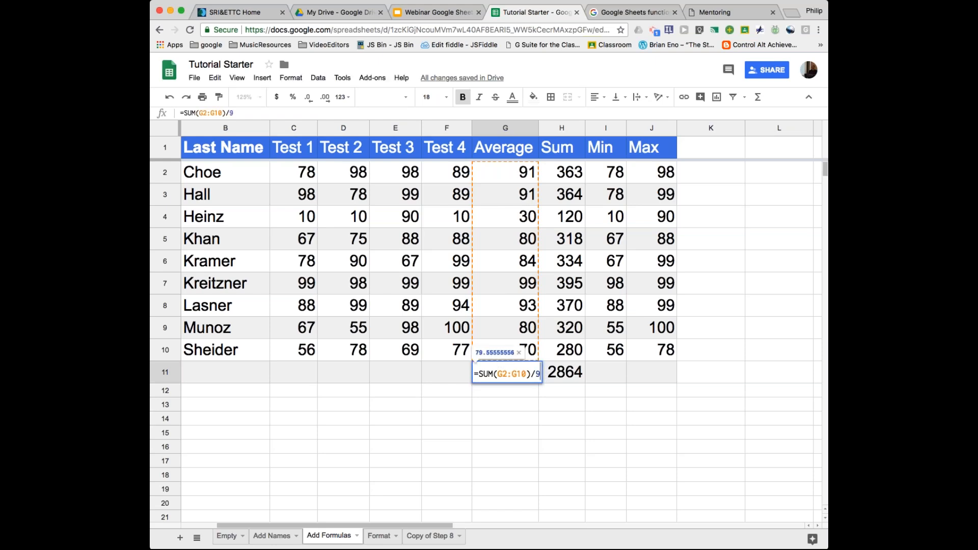
key(Return)
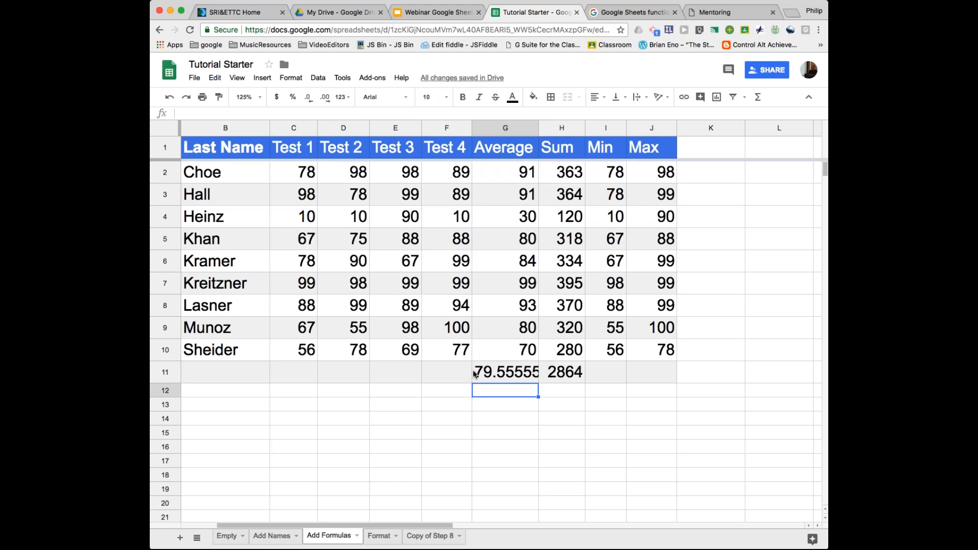
Clear the formula from cell G11 below the Average column
click(497, 376)
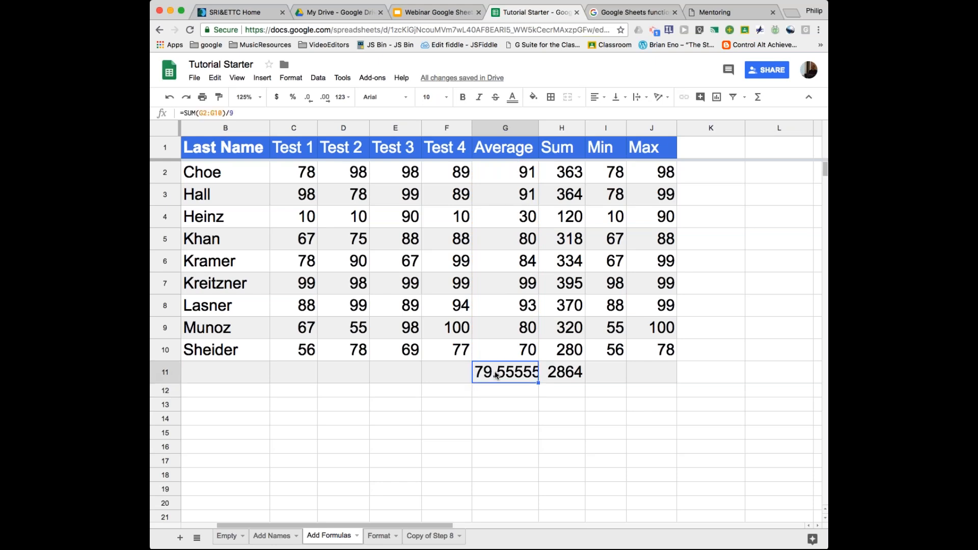
double_click(497, 376)
click(478, 372)
drag(475, 372, 571, 376)
key(Delete)
click(563, 432)
Examine the formulas in cells J9 and J10 of the Max column
click(660, 330)
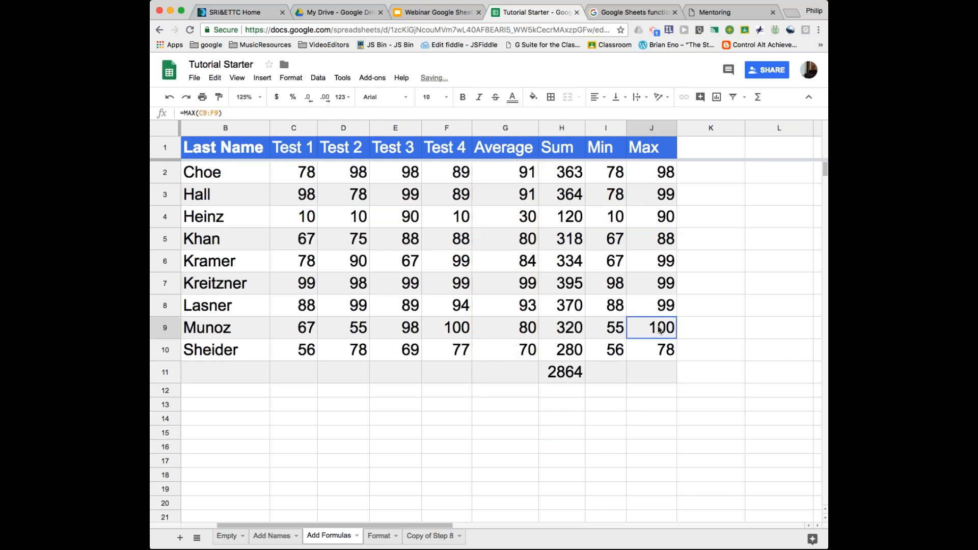
click(662, 351)
click(660, 329)
click(662, 351)
click(660, 330)
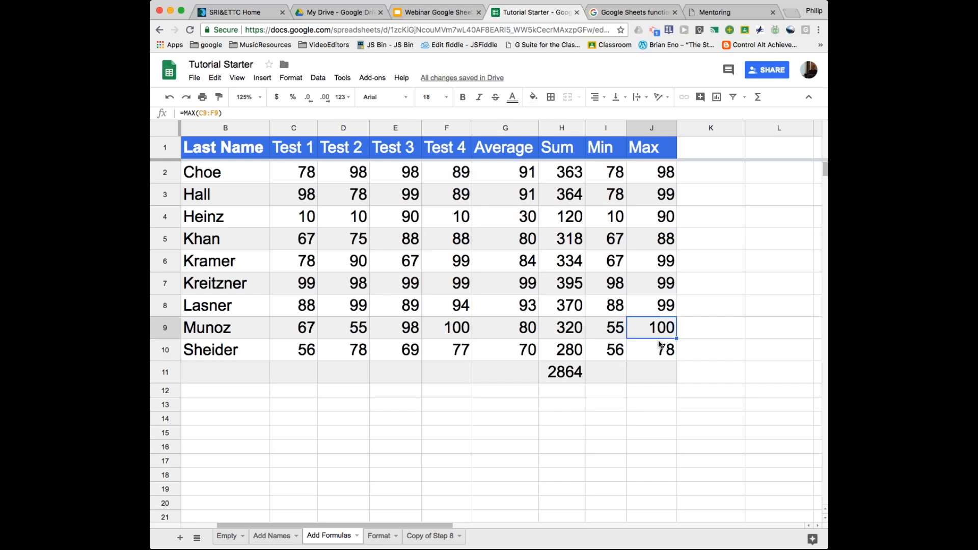
click(660, 351)
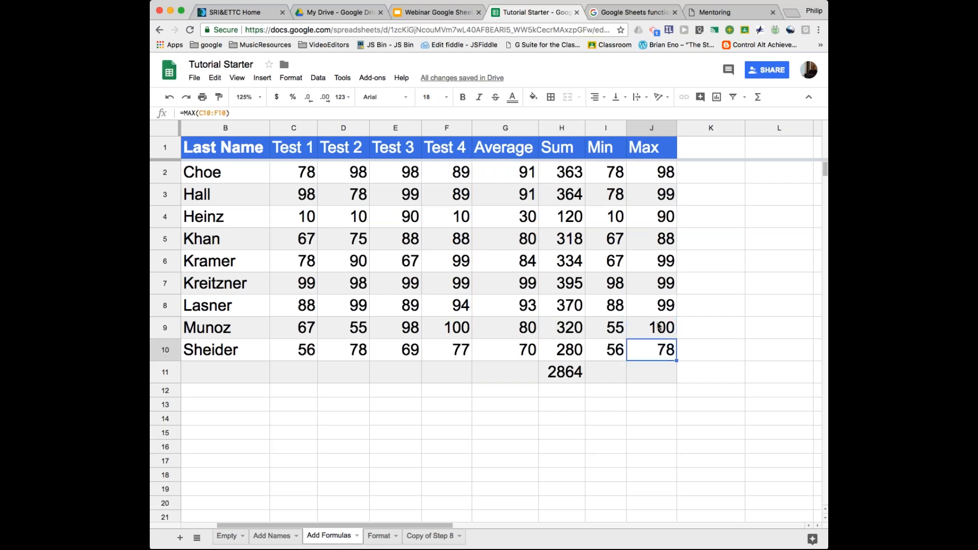
click(659, 327)
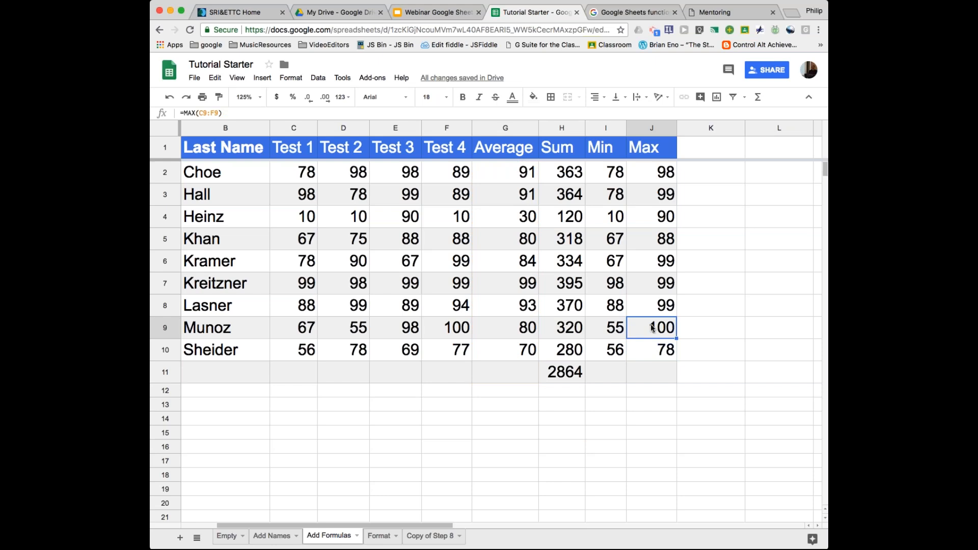
Enter the formula =J9+J10/2 in cell J11 below the Max column, without parentheses around the addition
click(634, 376)
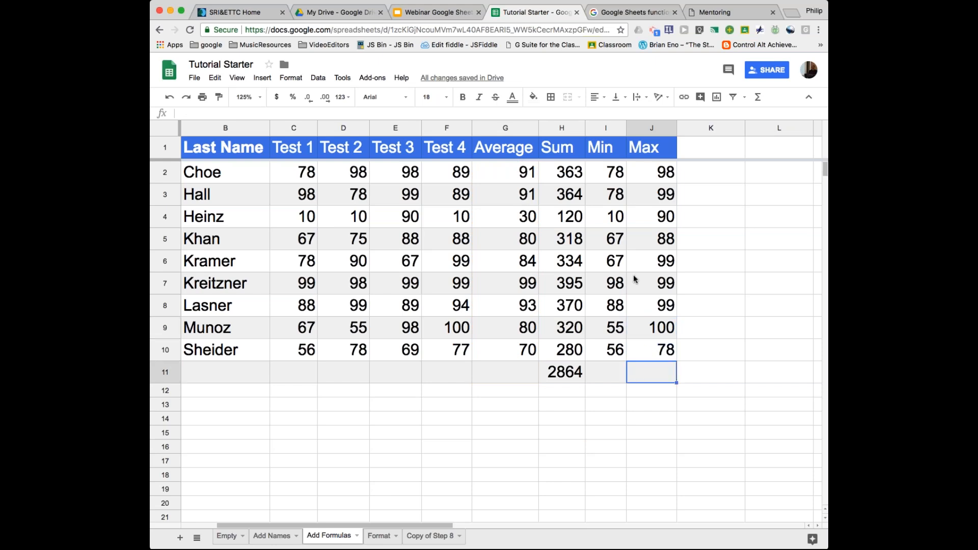
text(=)
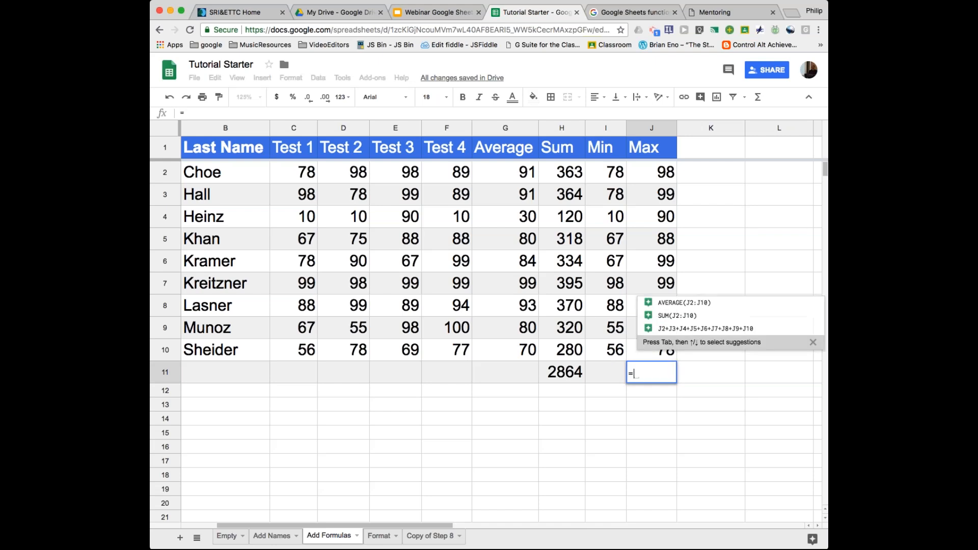
click(634, 328)
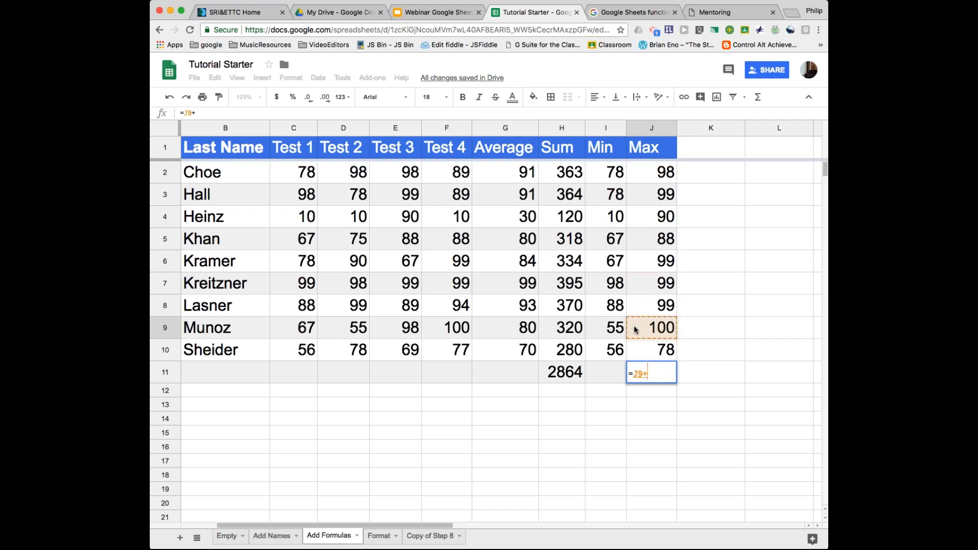
text(+)
click(648, 350)
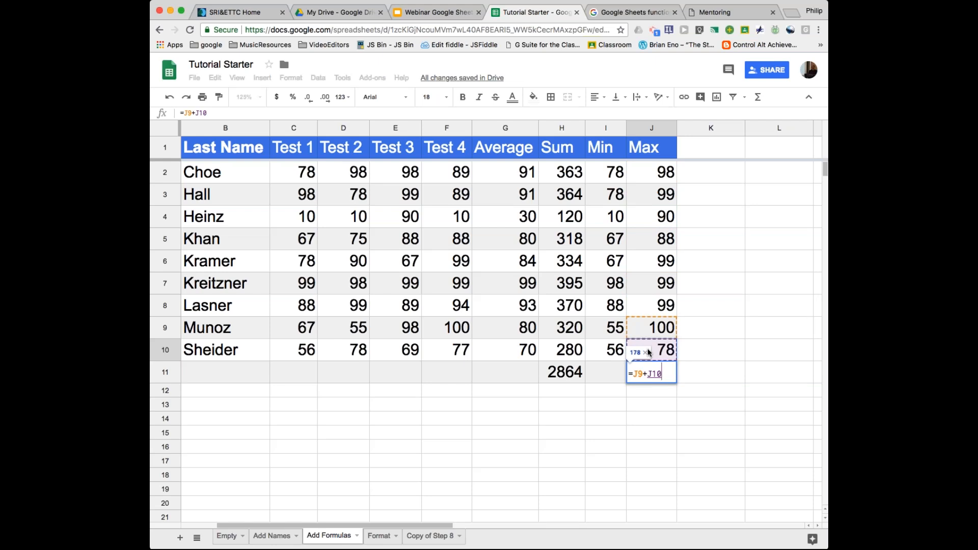
text(/2)
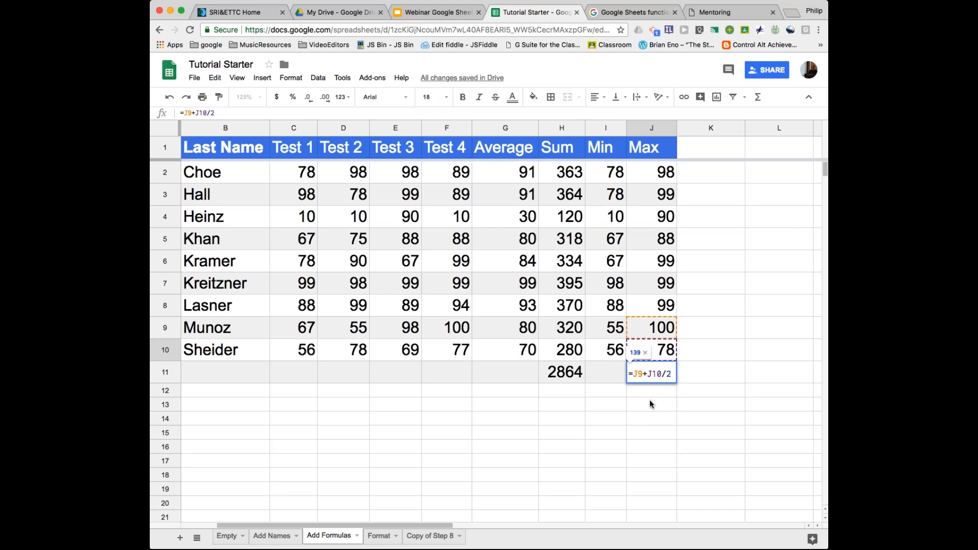
key(Return)
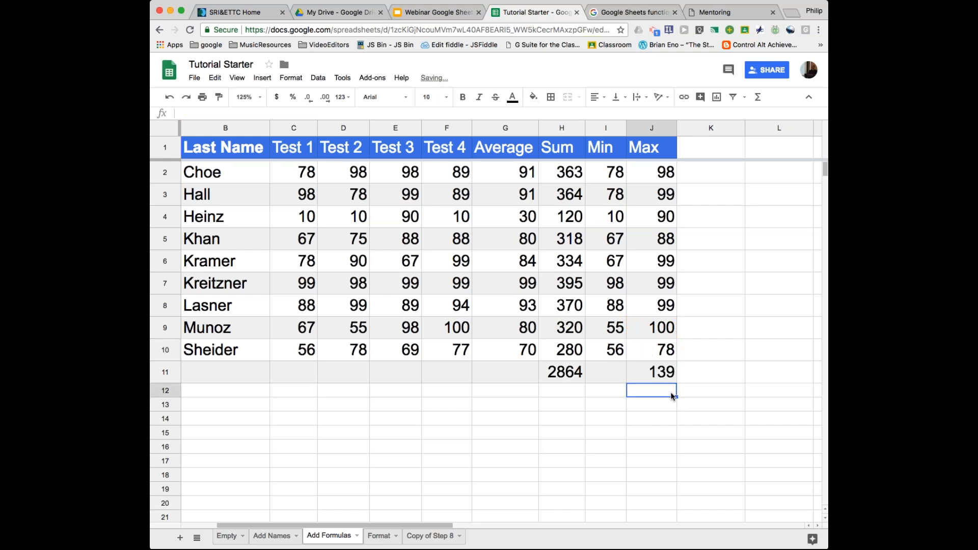
Correct the formula in cell J11 to =(J9+J10)/2 by enclosing the addition in parentheses
key(Up)
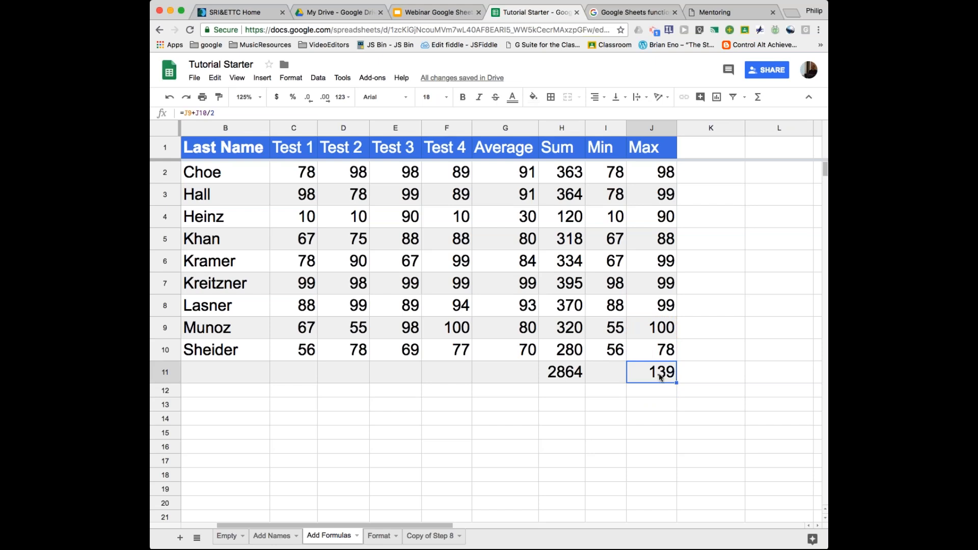
double_click(661, 377)
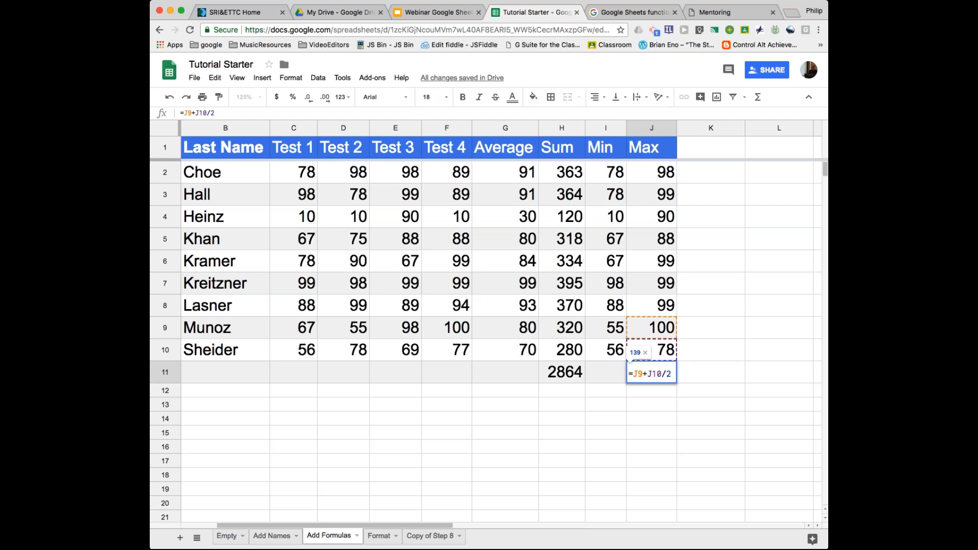
click(634, 374)
text(()
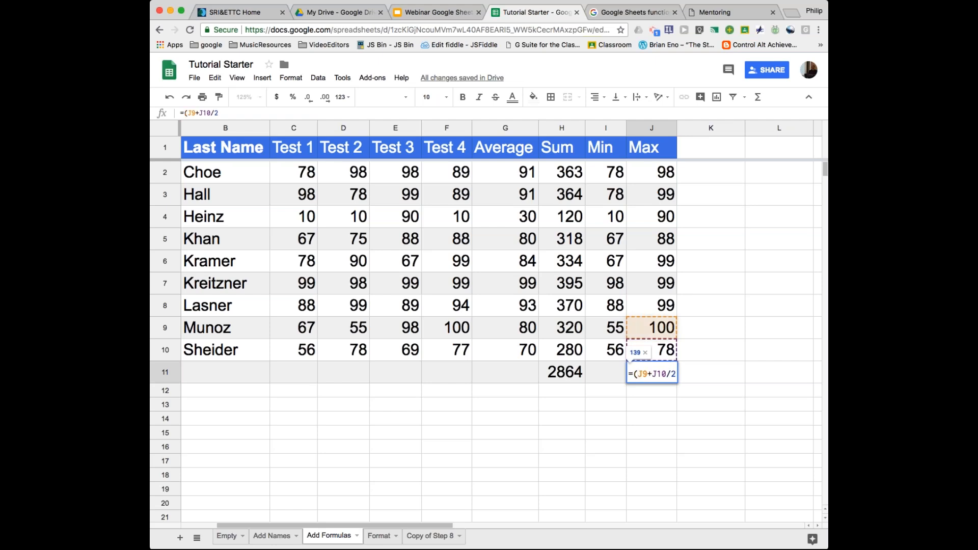
click(667, 374)
text())
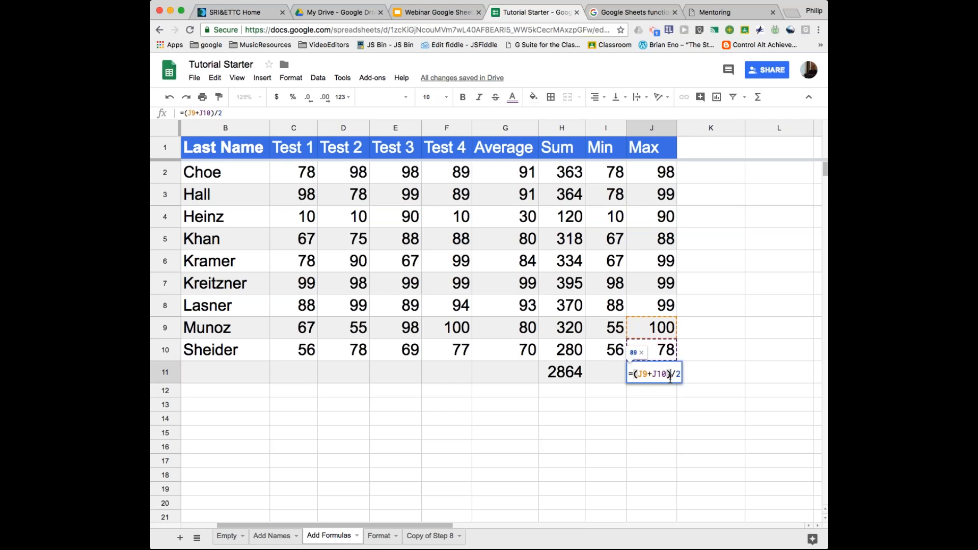
key(Return)
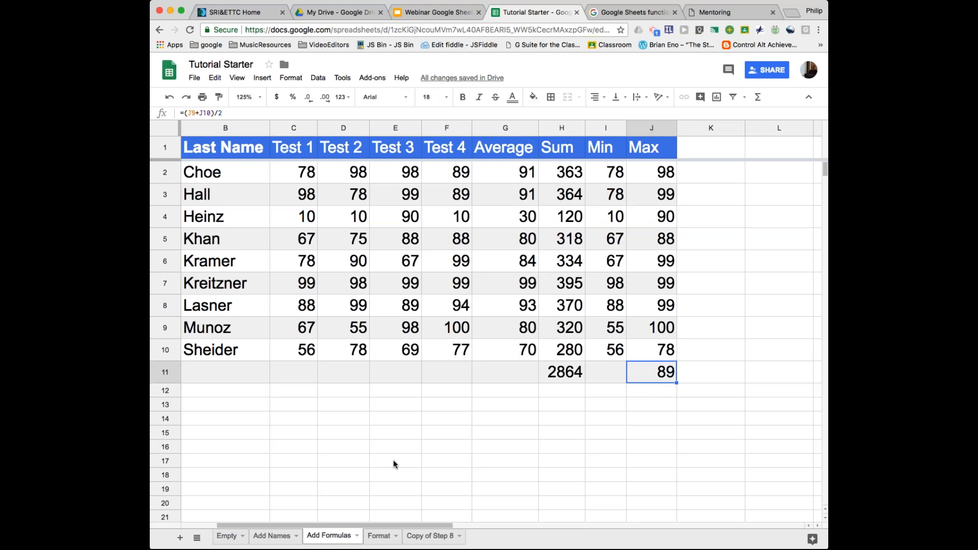
click(395, 448)
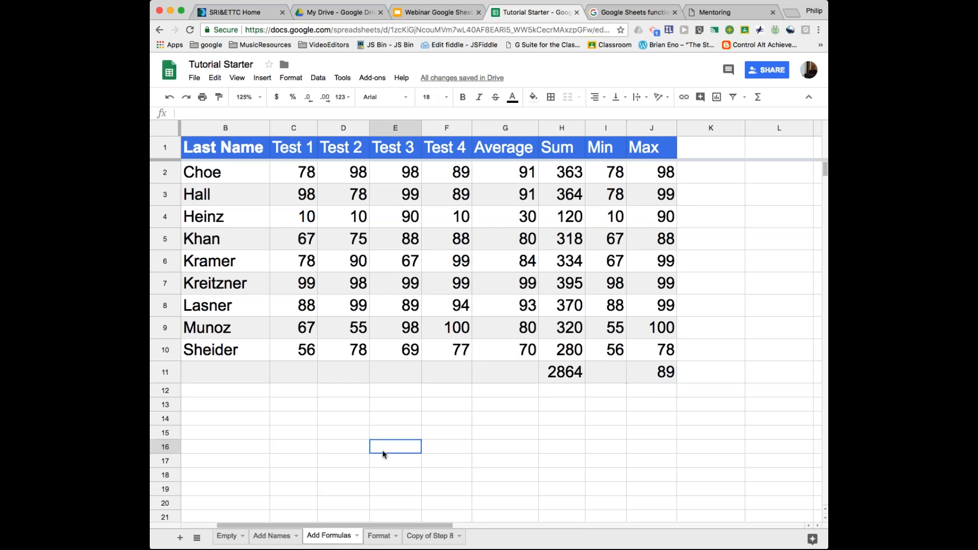
click(312, 395)
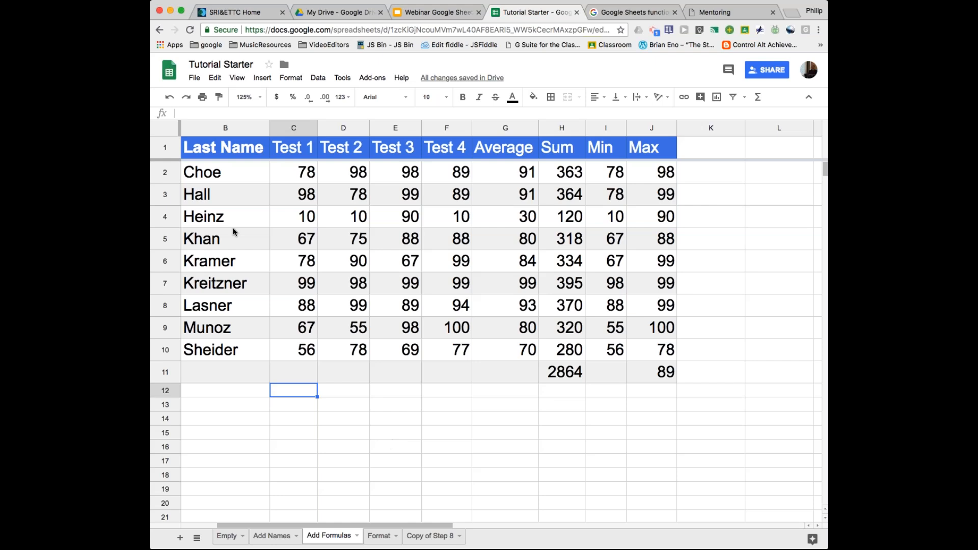
Insert a stacked column chart of the last names and four test scores in B1:F10, and move it up over the table
click(206, 176)
click(205, 151)
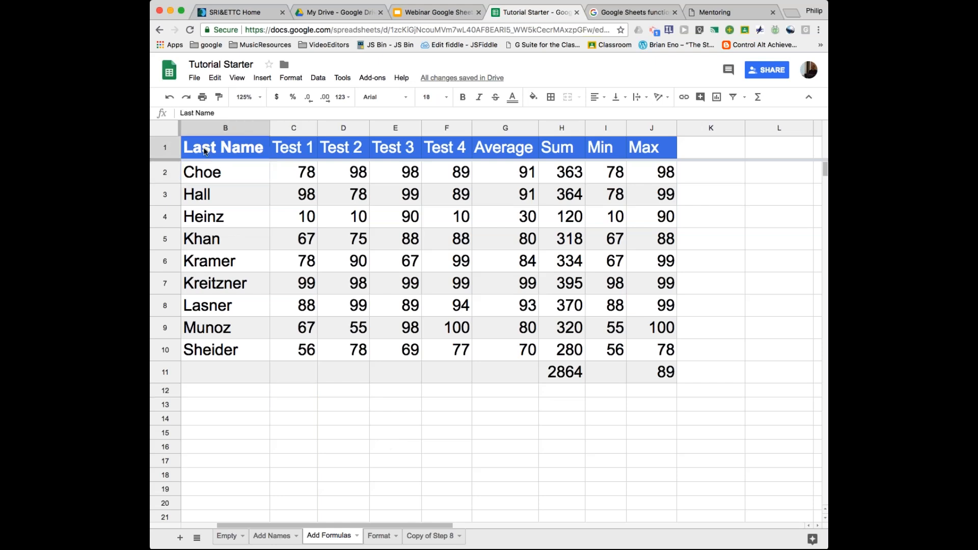
drag(205, 151, 432, 347)
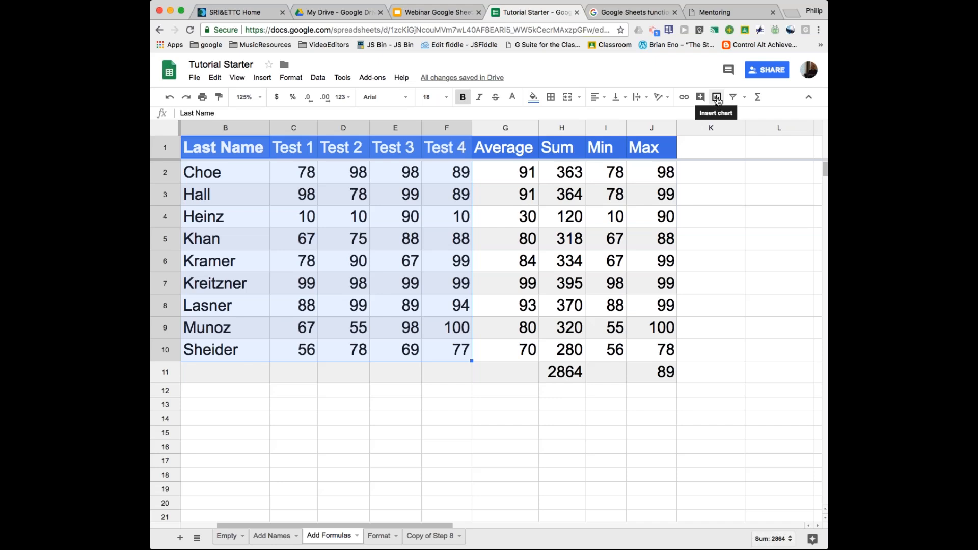
click(716, 97)
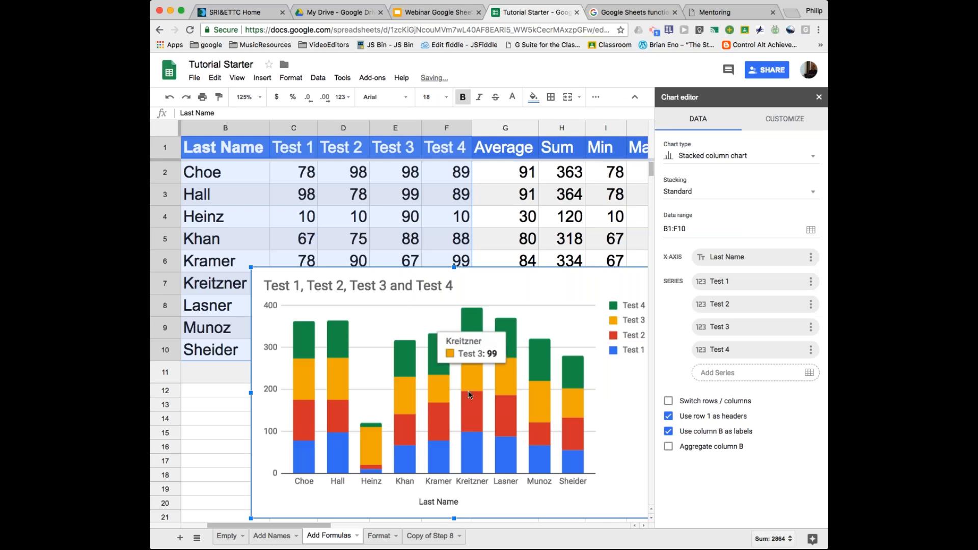
mouse_move(350, 444)
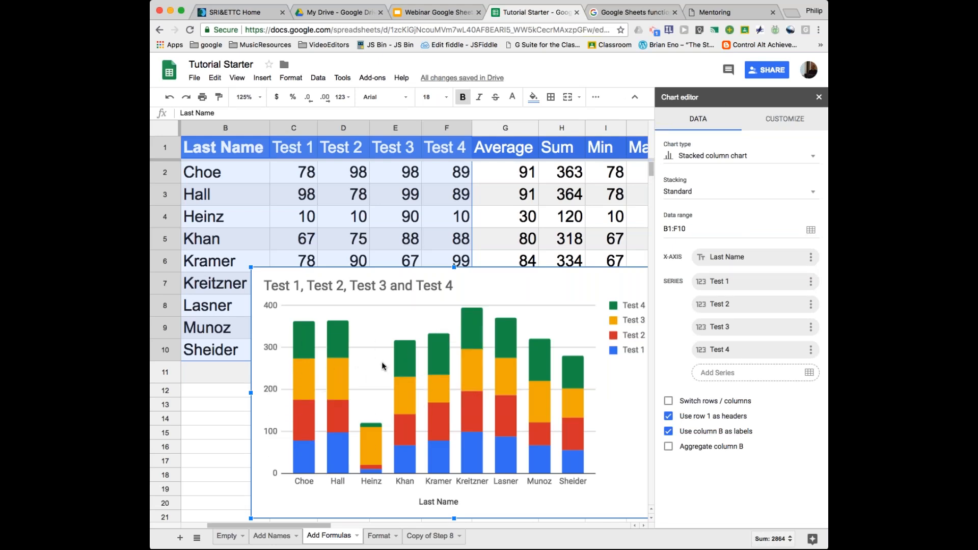
mouse_move(501, 439)
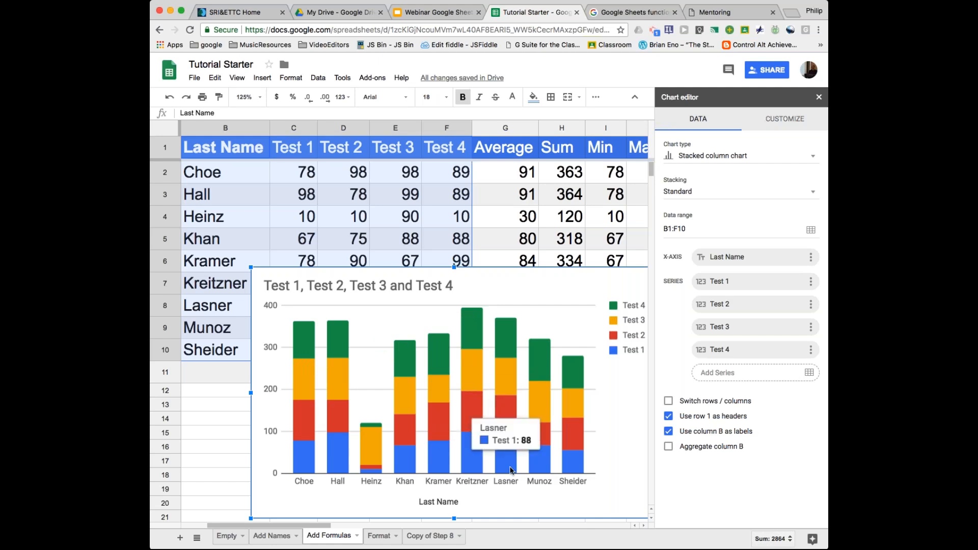
mouse_move(579, 425)
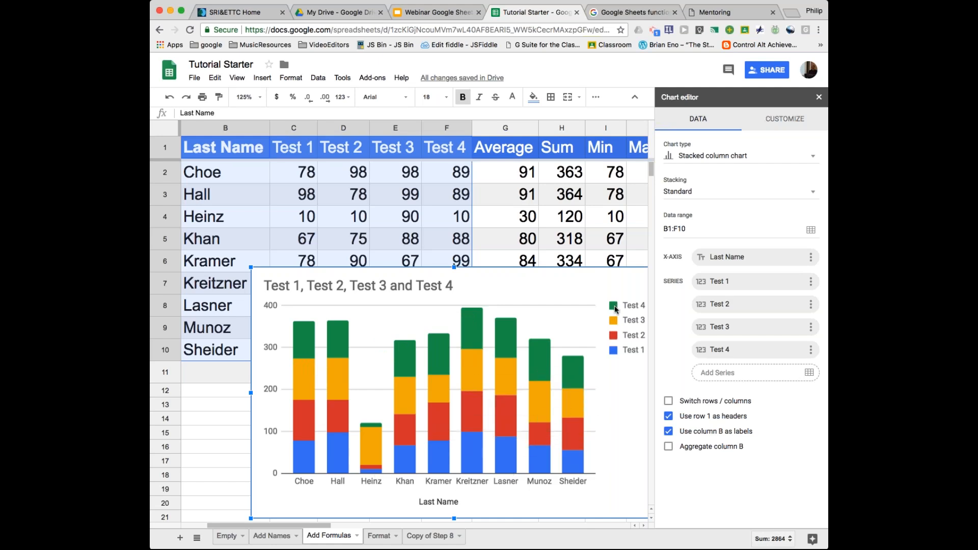
drag(573, 278, 515, 246)
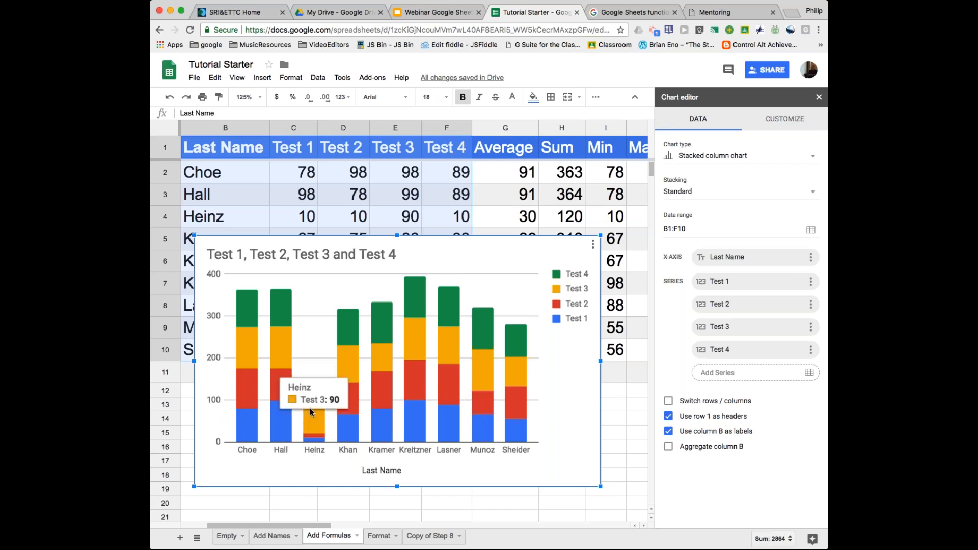
mouse_move(312, 443)
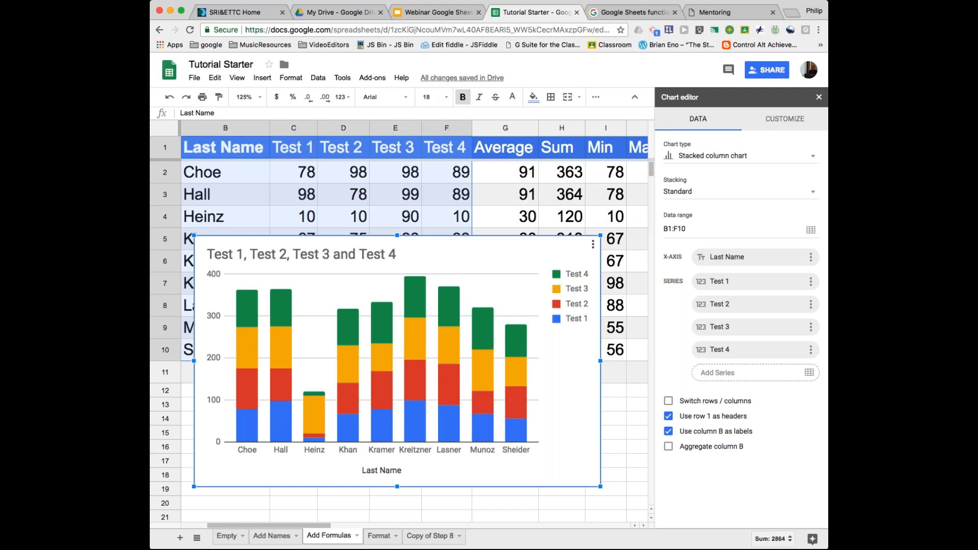
Delete the stacked column chart of all four tests from the sheet
click(593, 245)
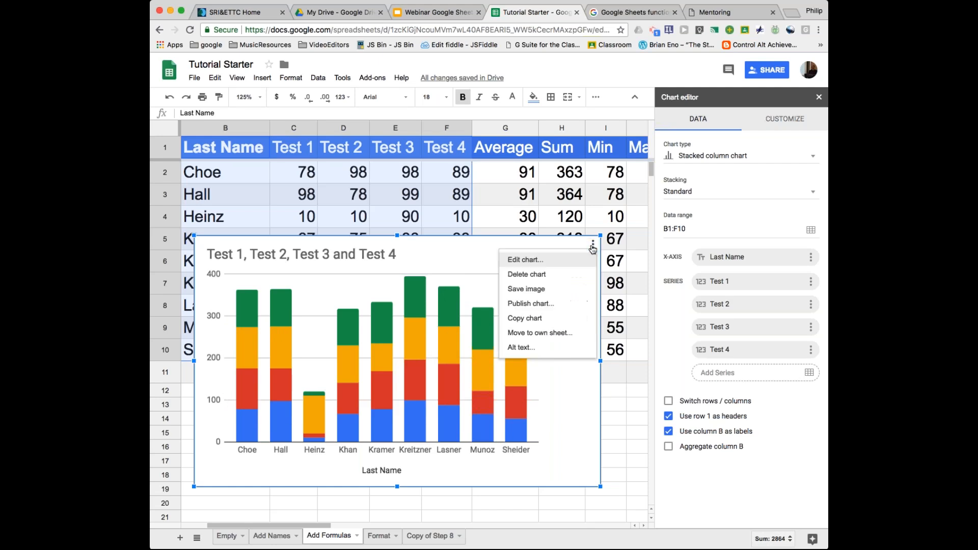
click(541, 274)
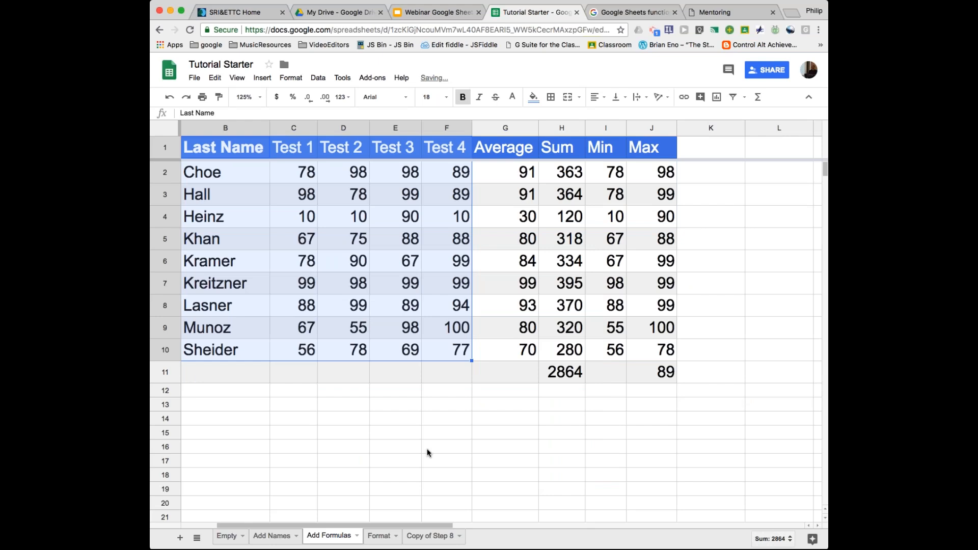
click(427, 446)
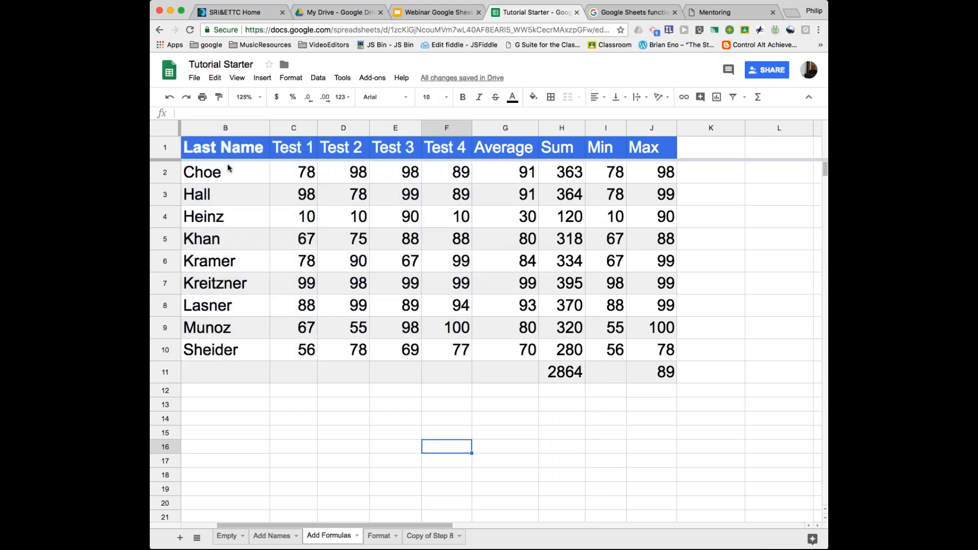
Insert a column chart of the first student's four test scores from B1:F2, and move it up over the table
drag(212, 141, 448, 170)
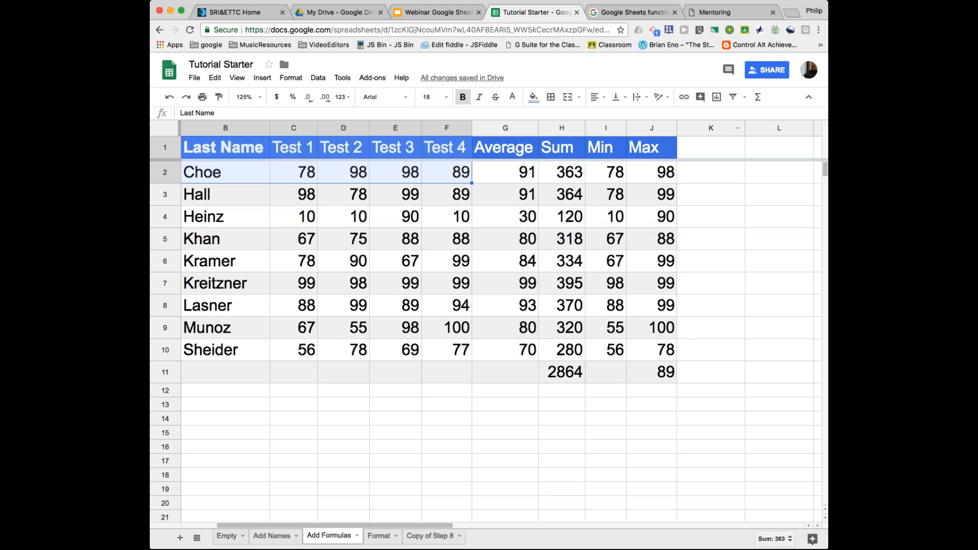
click(716, 98)
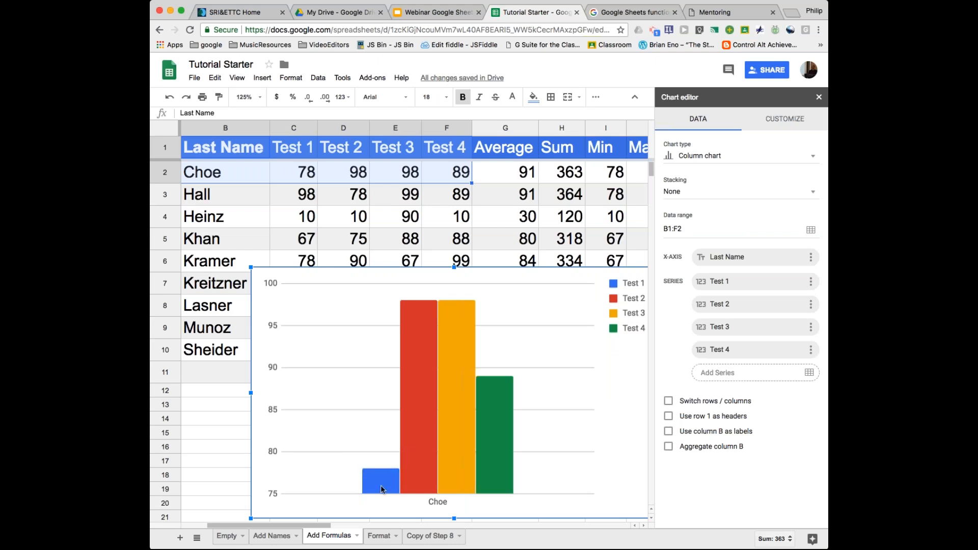
mouse_move(457, 349)
drag(328, 302, 280, 263)
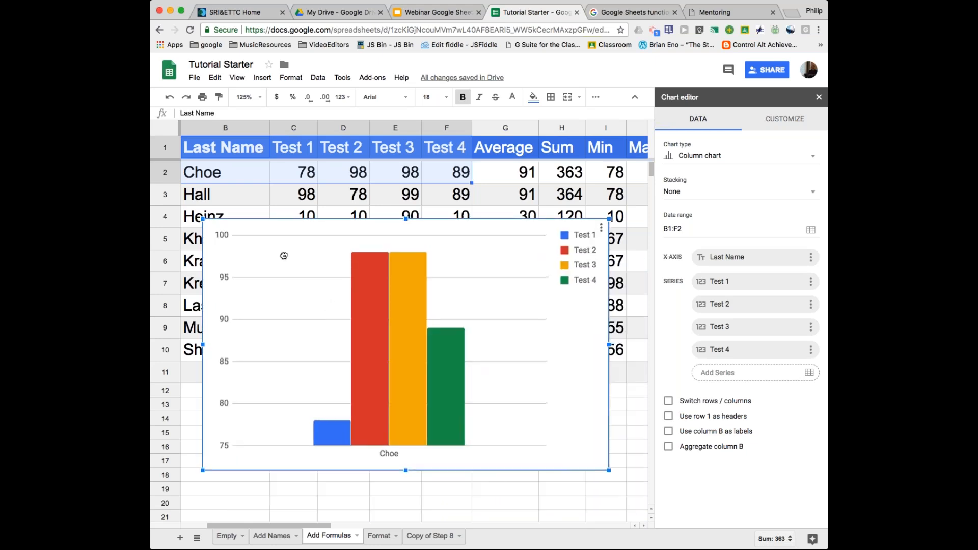
Delete the column chart showing only the first student's test scores
click(601, 237)
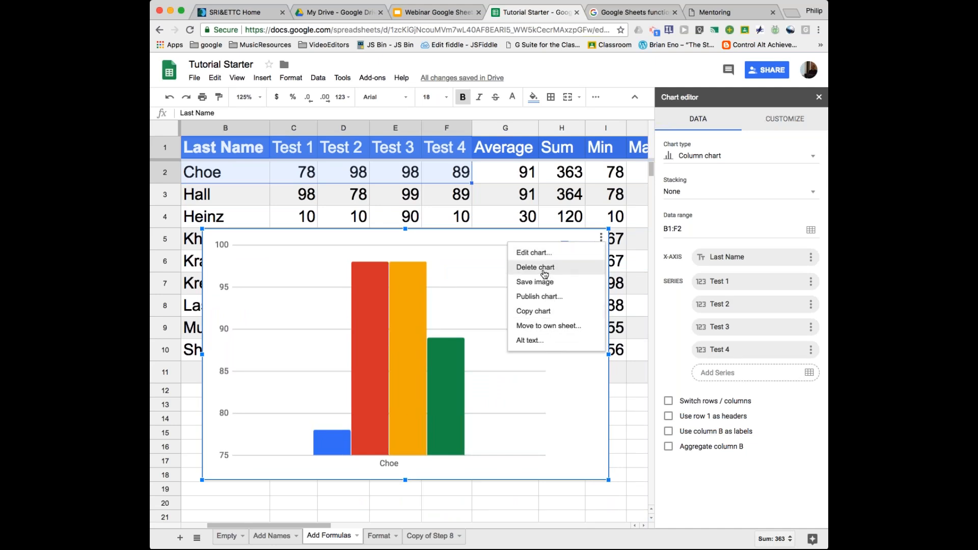
click(513, 270)
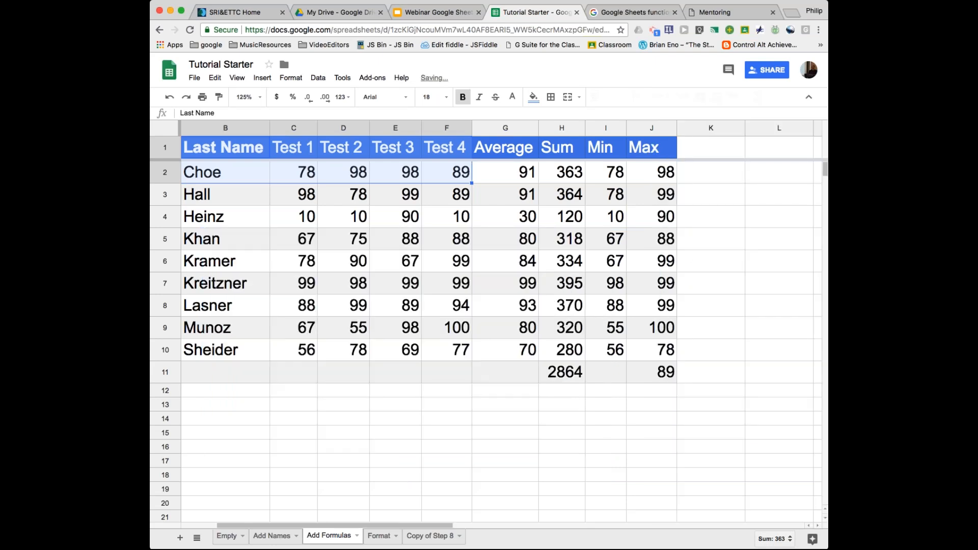
click(494, 465)
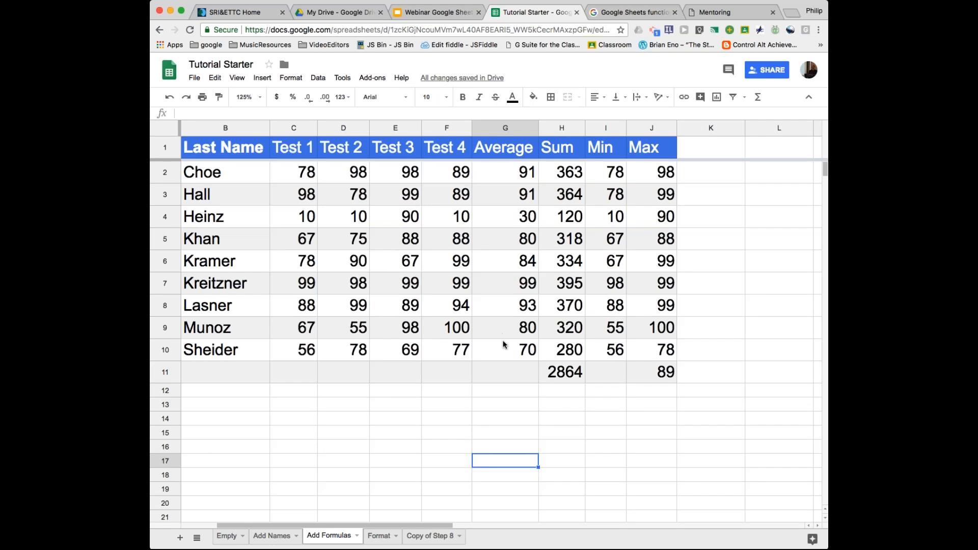
click(214, 150)
click(214, 173)
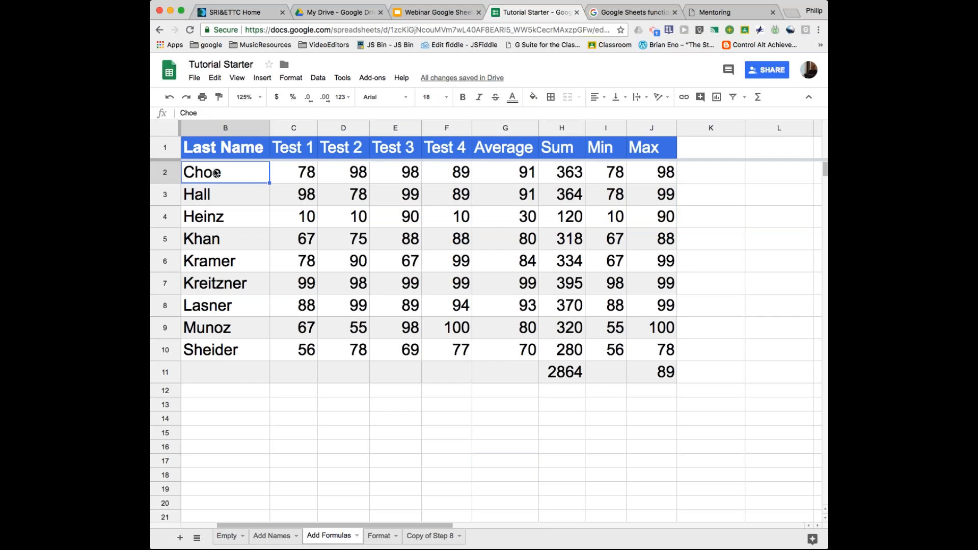
drag(216, 176, 220, 348)
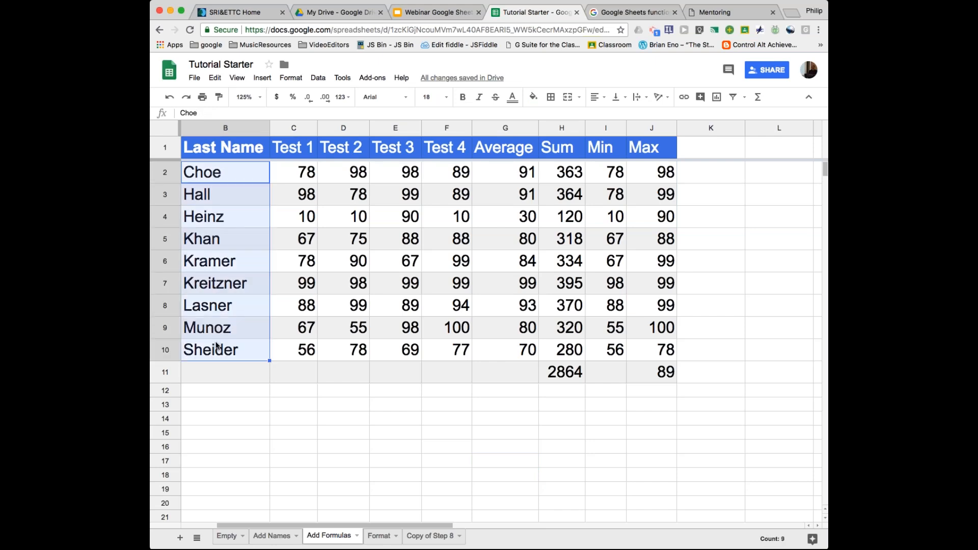
drag(510, 170, 518, 350)
Insert a column chart from the last names in B2:B10 and the averages in G2:G10, and place it below the table
click(196, 171)
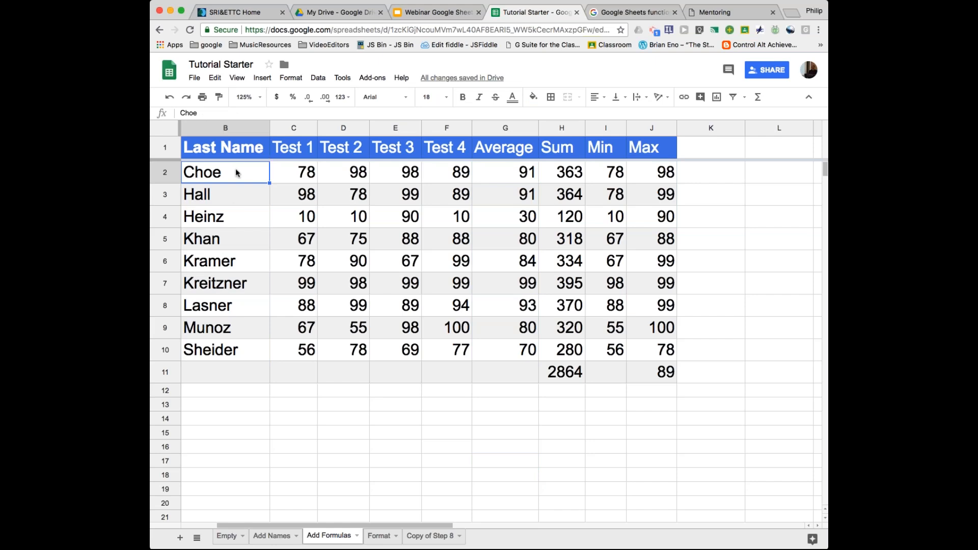
drag(229, 175, 223, 344)
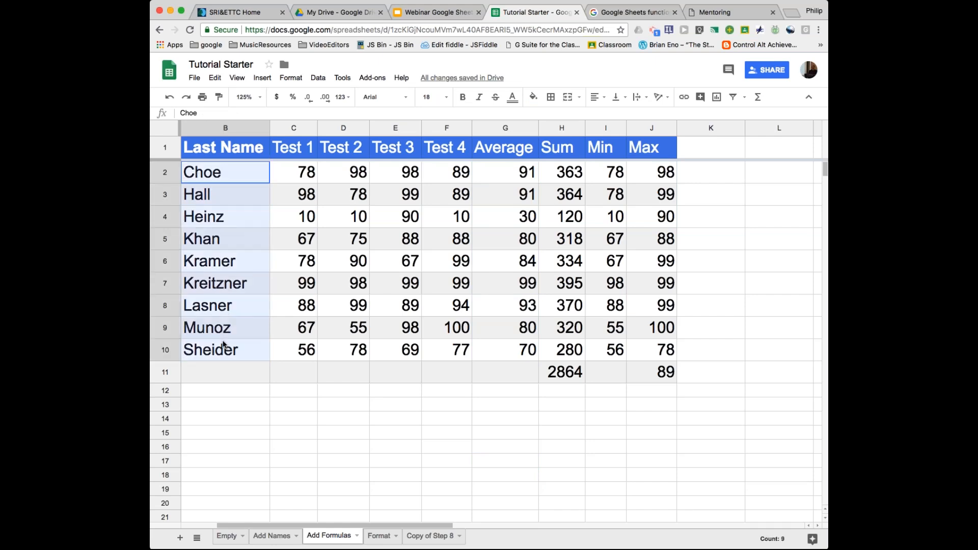
super+click(519, 173)
drag(520, 173, 524, 346)
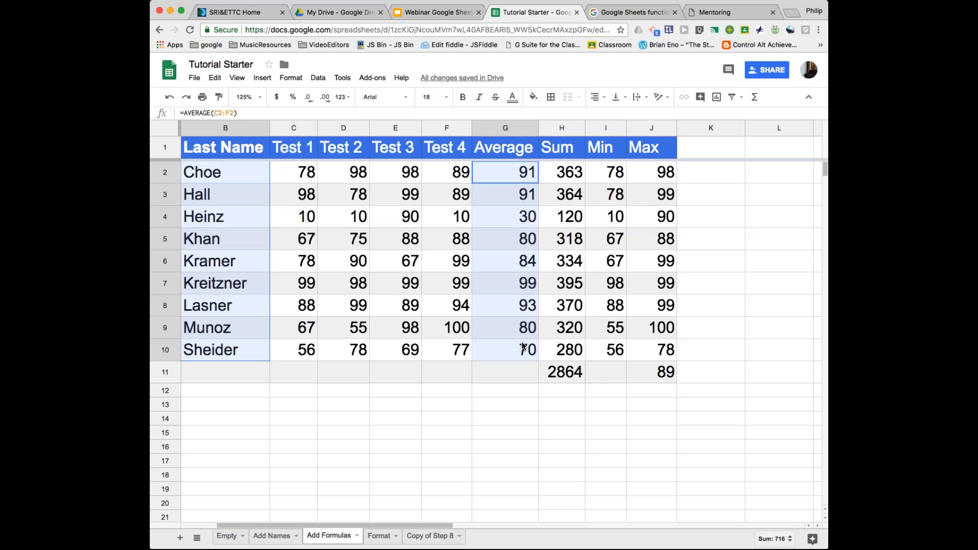
drag(523, 346, 523, 347)
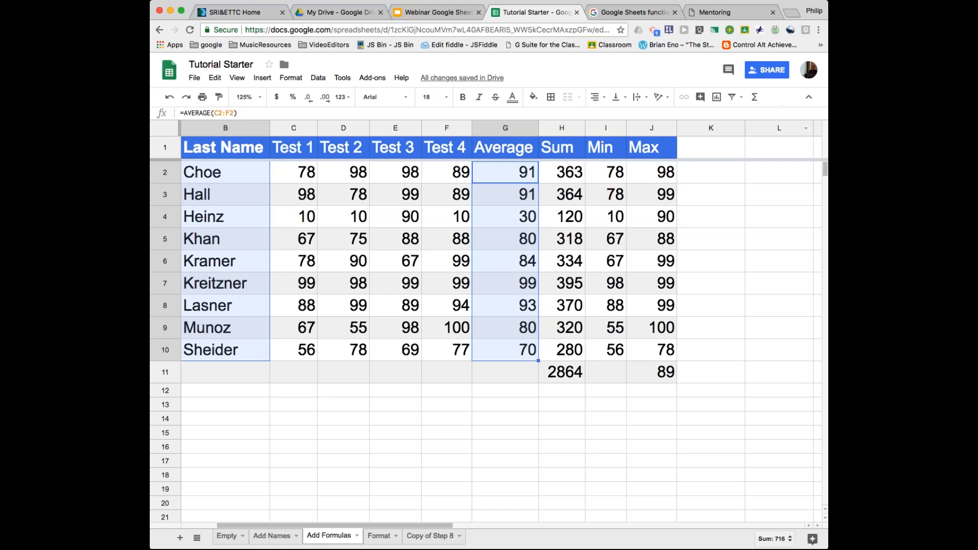
click(717, 98)
mouse_move(319, 416)
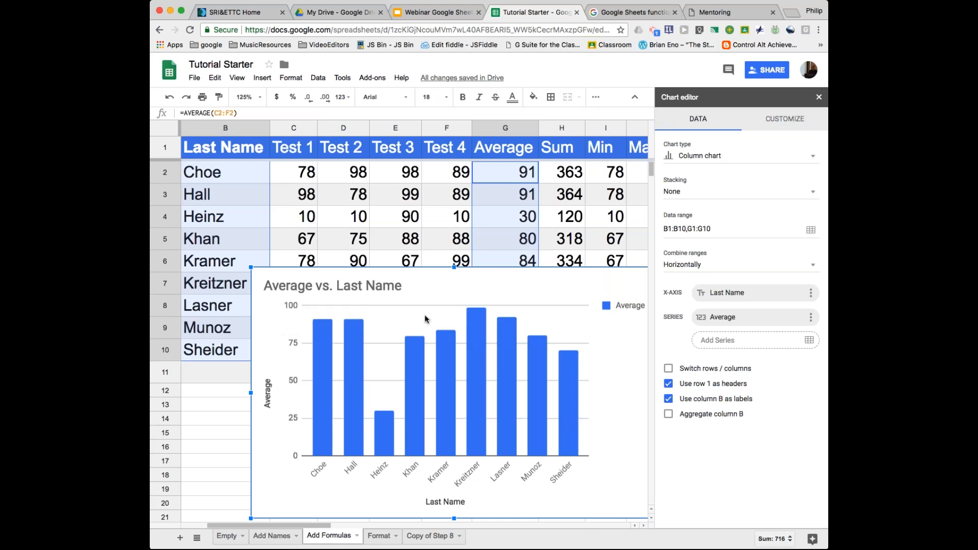
drag(497, 279, 438, 217)
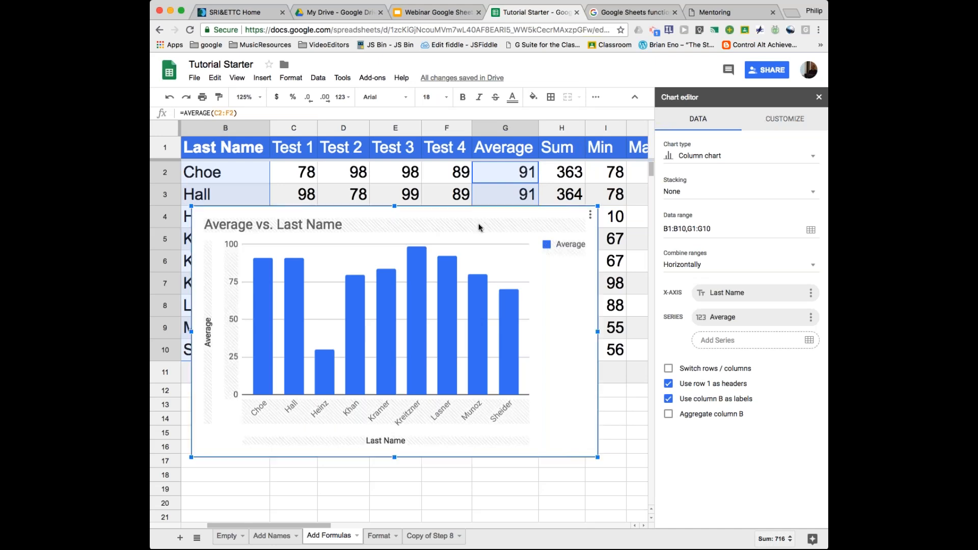
drag(478, 227, 479, 410)
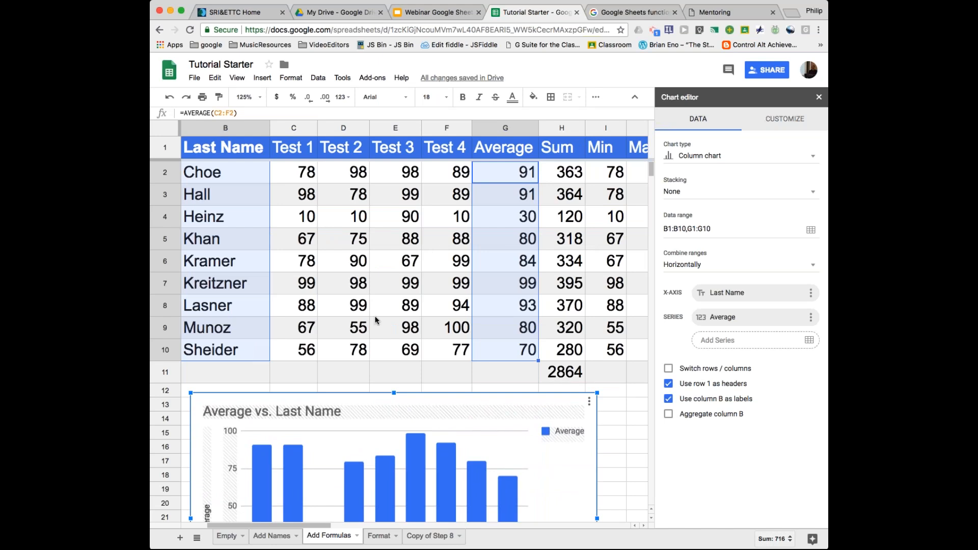
Change the Test 1, Test 2 and Test 4 scores of the student in row 4 to 100
click(313, 218)
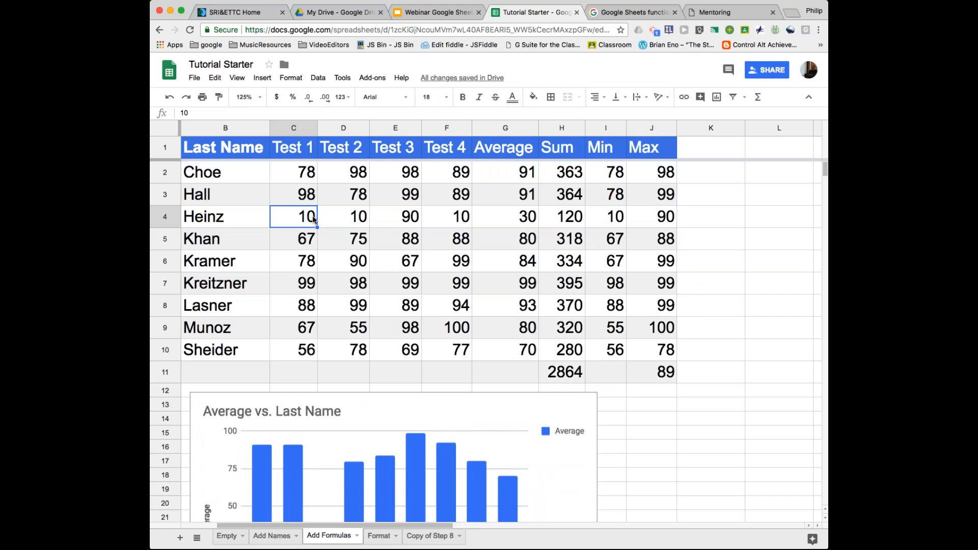
double_click(314, 219)
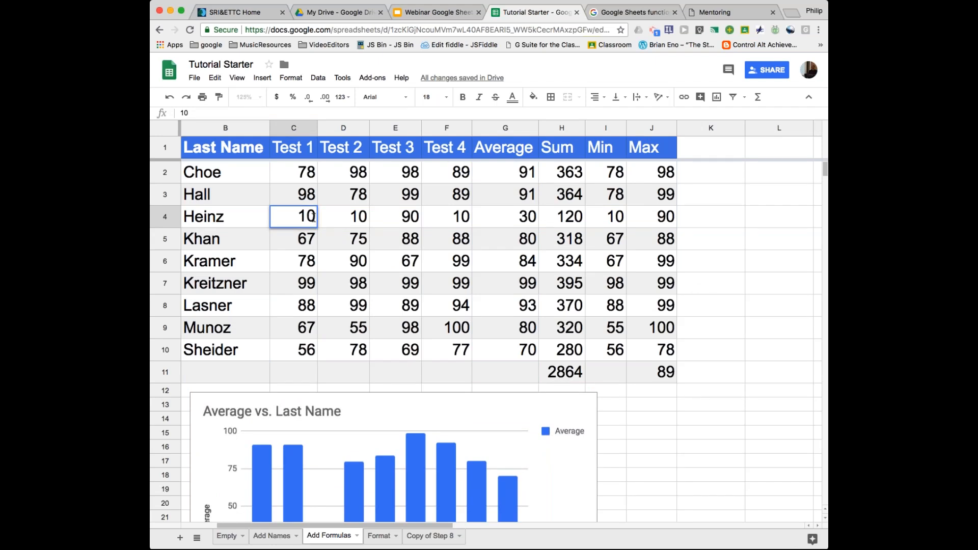
text(0)
click(364, 219)
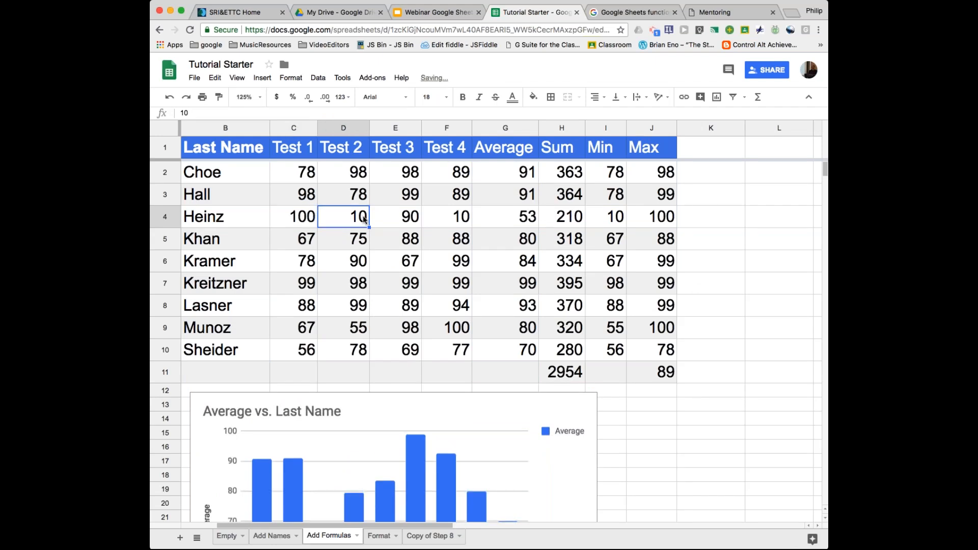
double_click(363, 219)
text(0)
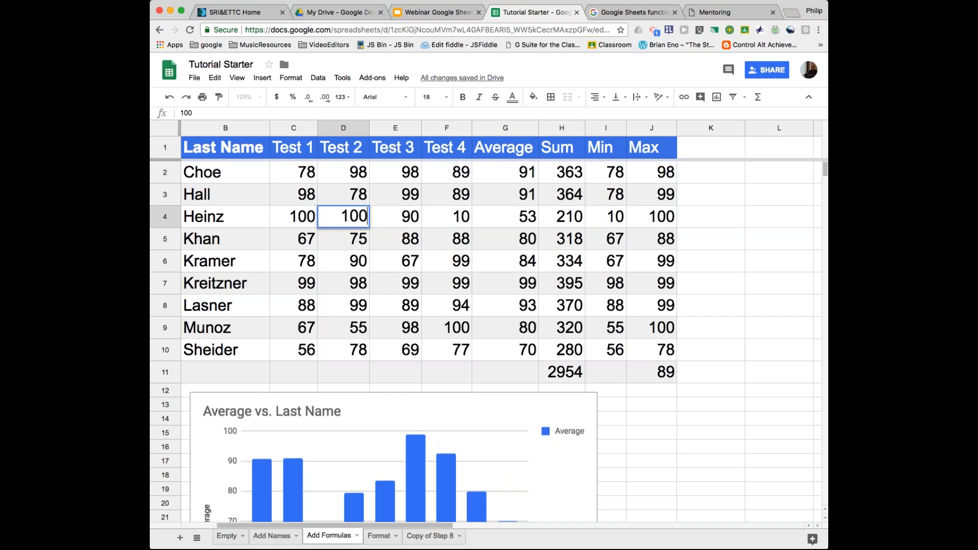
click(469, 220)
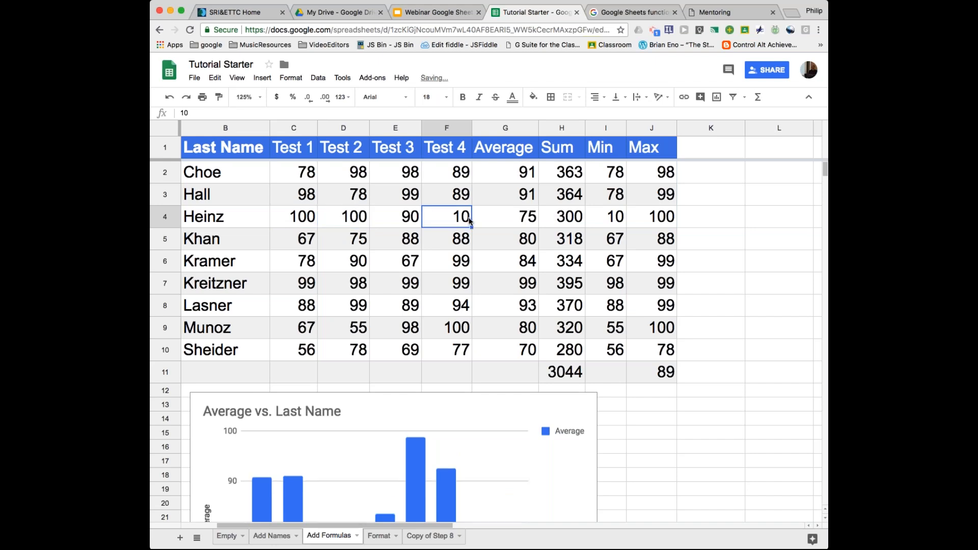
double_click(469, 220)
text(0)
Move the averages column chart up so that it lies over the score table, starting just below row 2
click(487, 401)
drag(487, 401, 526, 218)
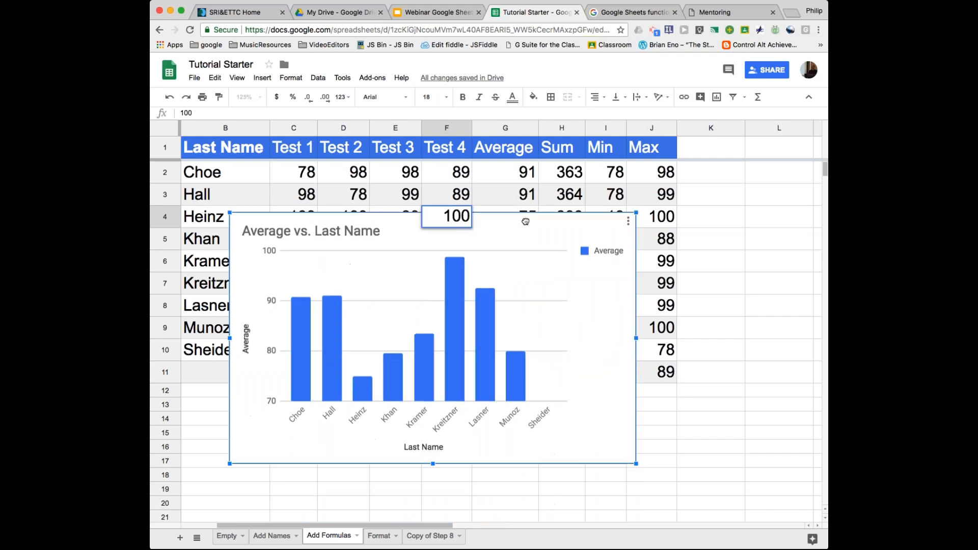
click(719, 429)
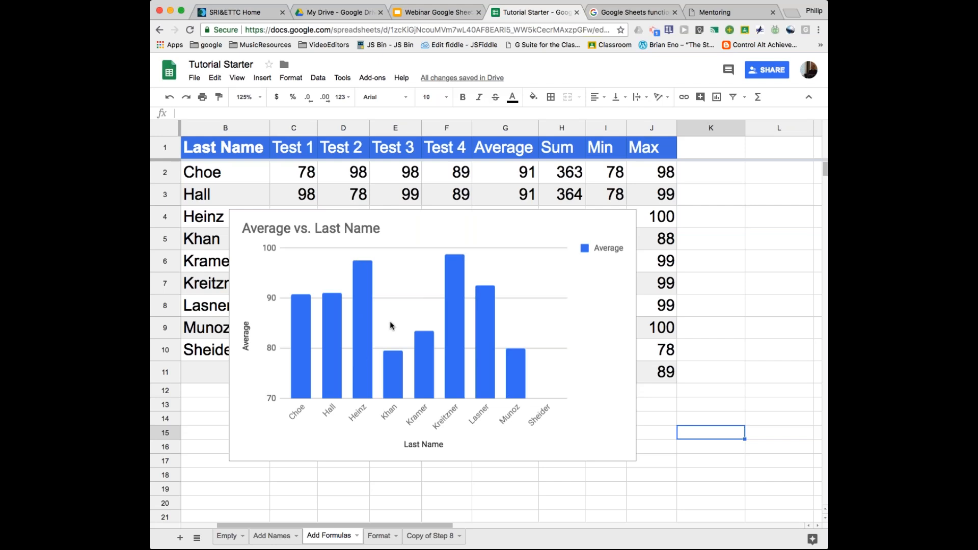
click(443, 223)
drag(443, 222, 422, 192)
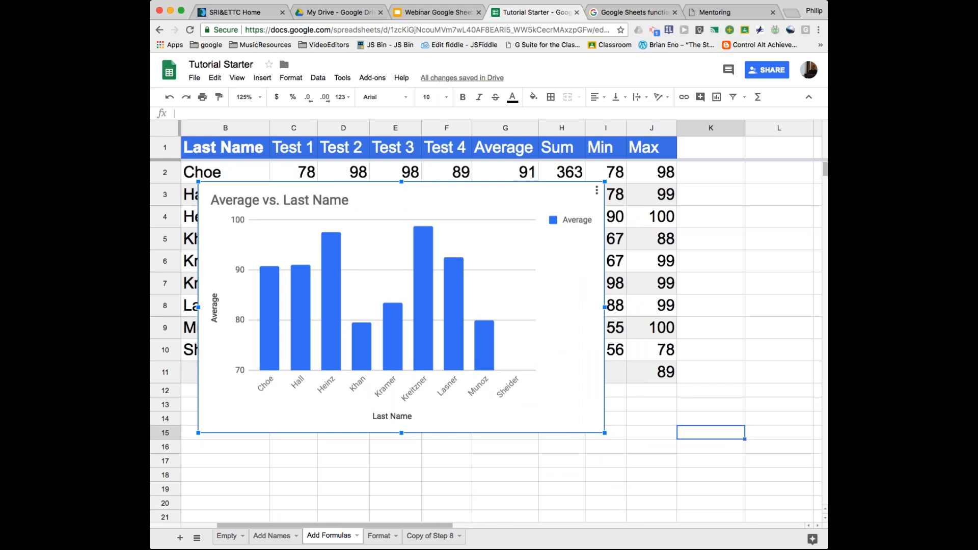
Move the Average vs. Last Name chart to its own sheet
click(597, 192)
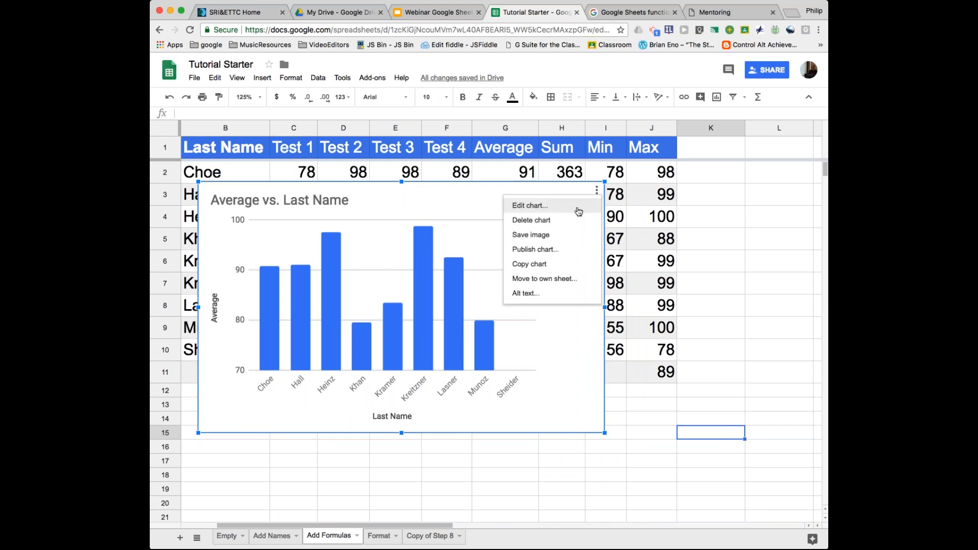
click(544, 279)
mouse_move(544, 282)
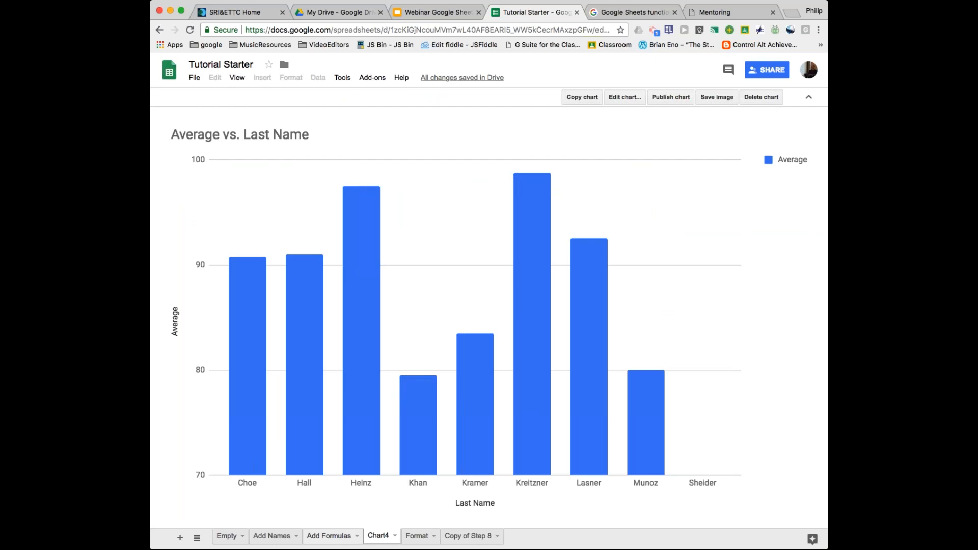
Compare the score table in Add Formulas with the chart on its separate sheet, ending on the table
click(331, 535)
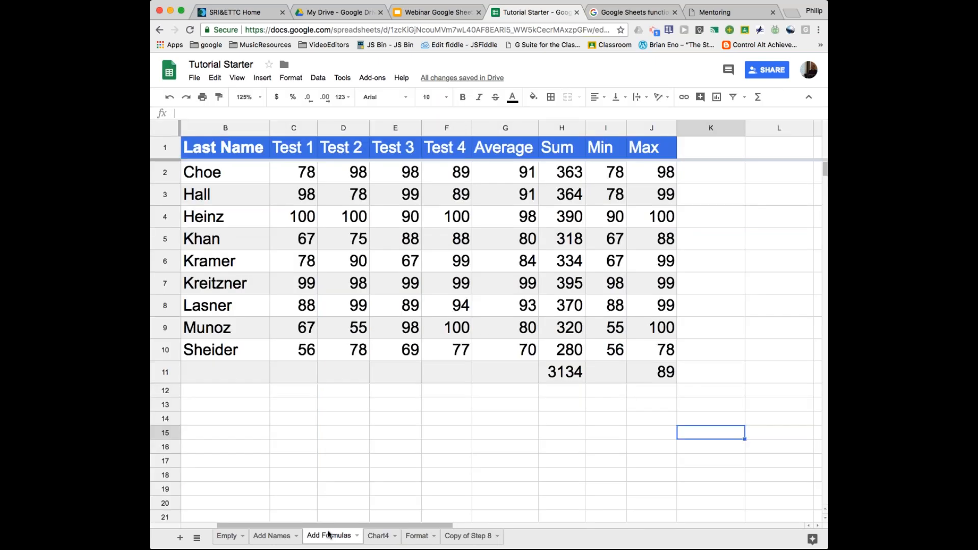
click(379, 536)
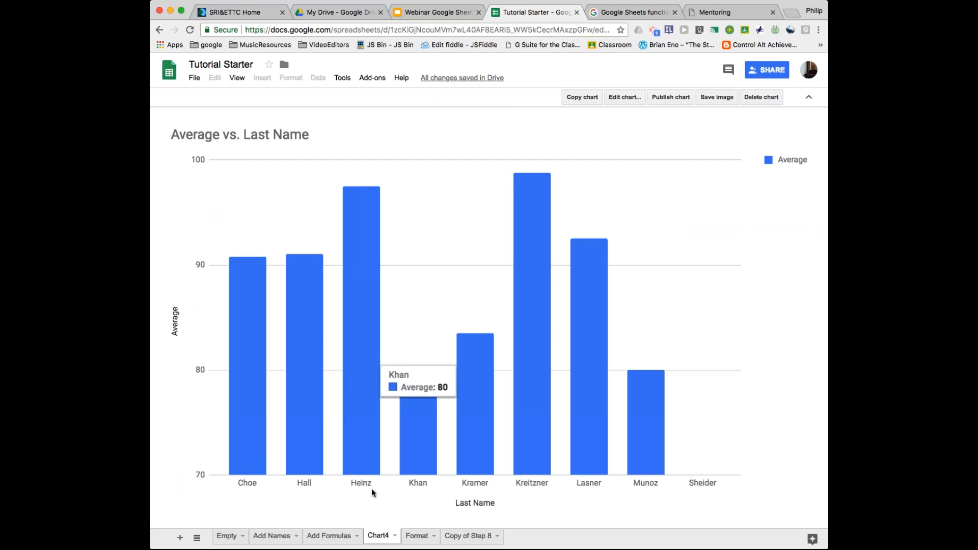
click(329, 537)
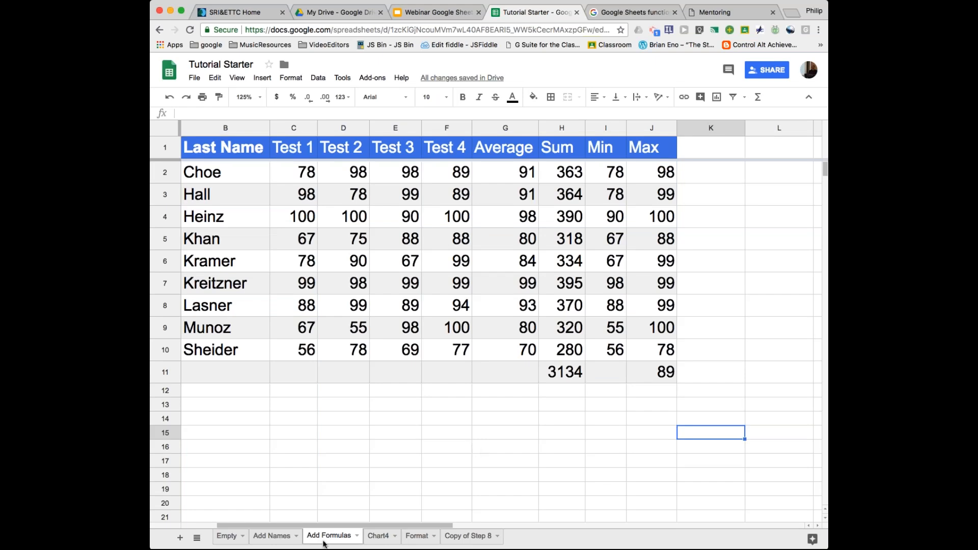
click(378, 536)
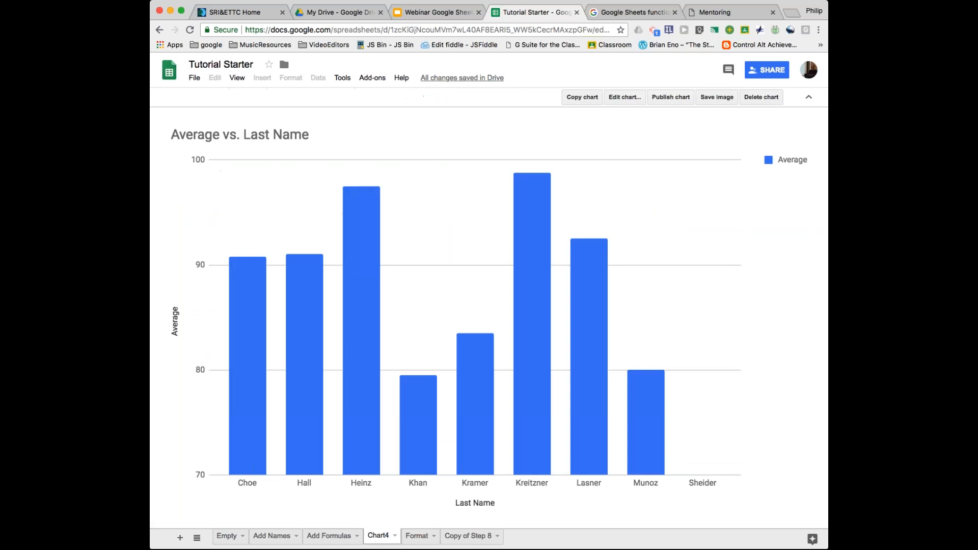
click(347, 538)
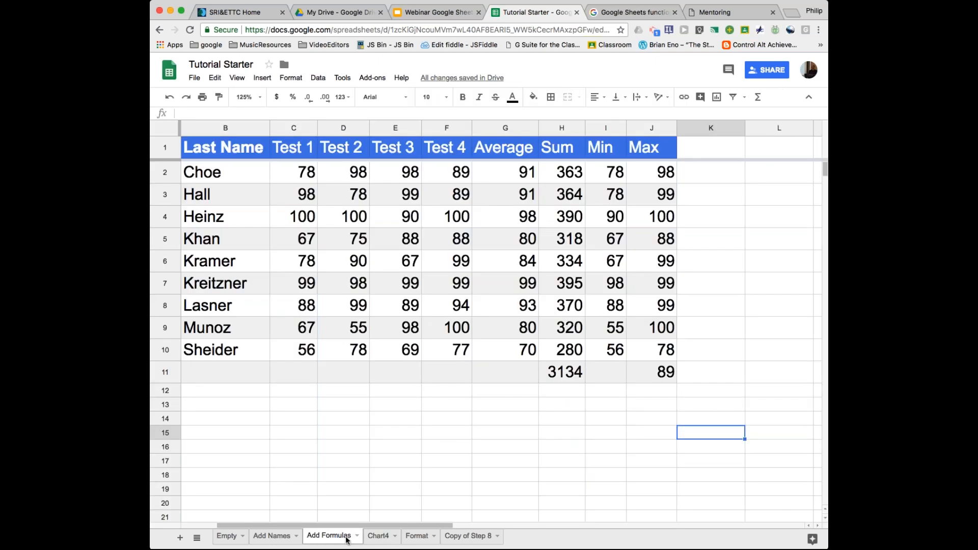
click(378, 536)
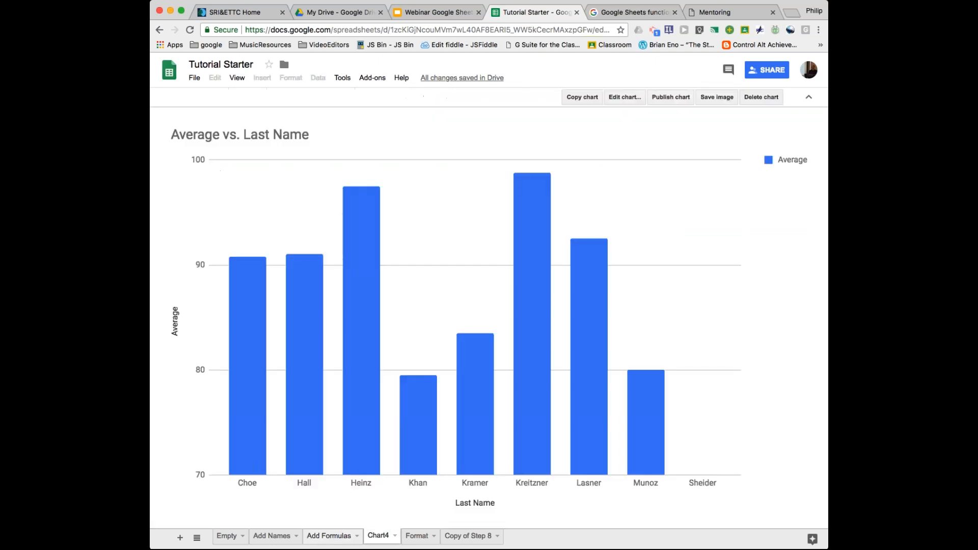
click(315, 538)
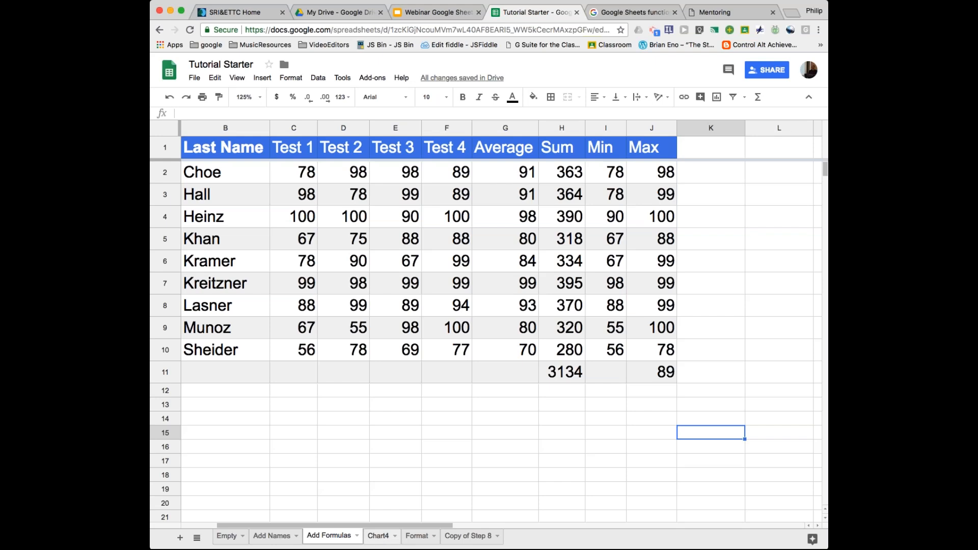
Rename the Chart4 sheet as "Average by last name"
click(381, 539)
double_click(382, 537)
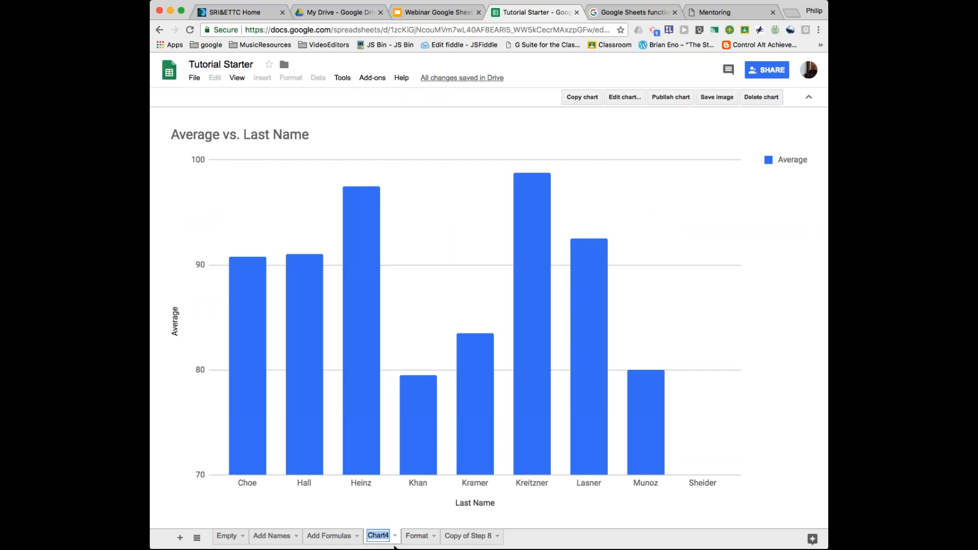
text(Average by last an)
key(BackSpace)
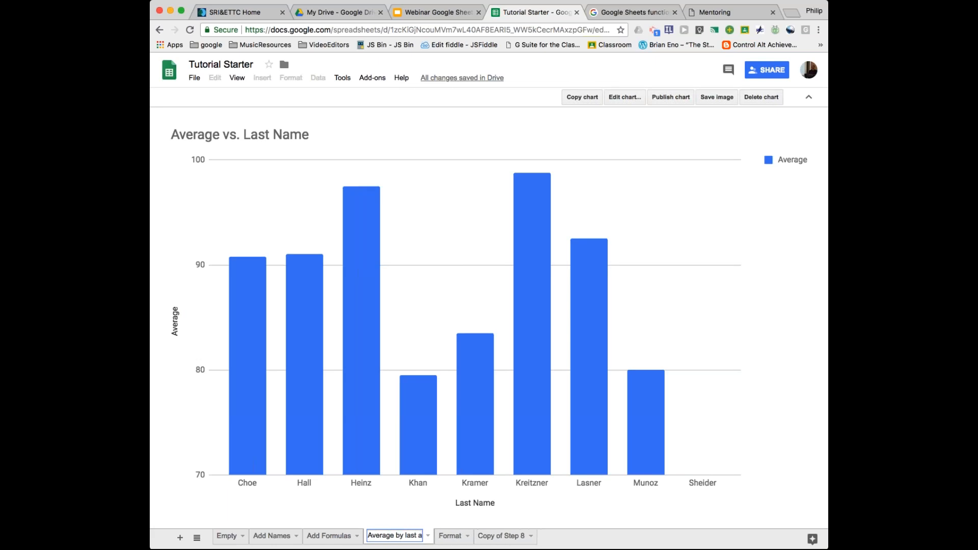
text(name)
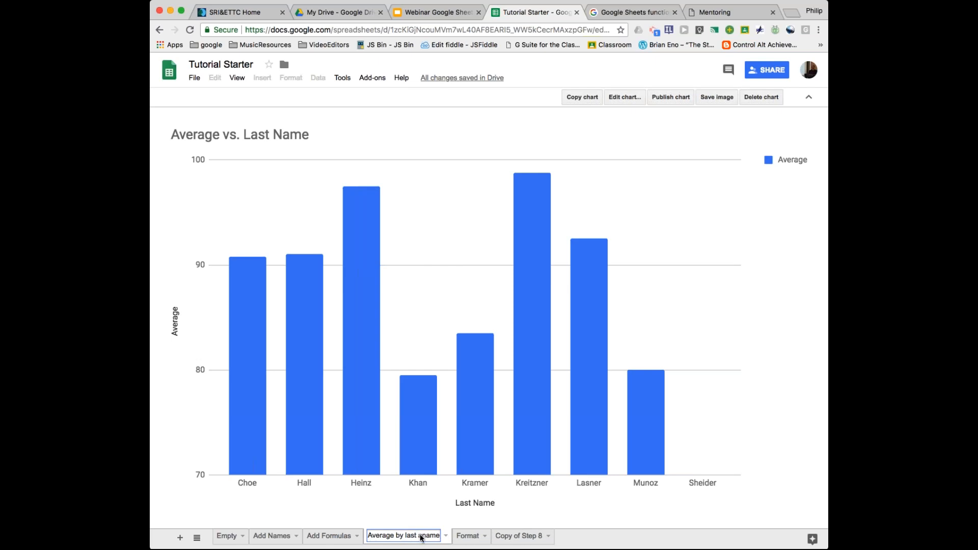
drag(422, 535, 418, 535)
key(BackSpace)
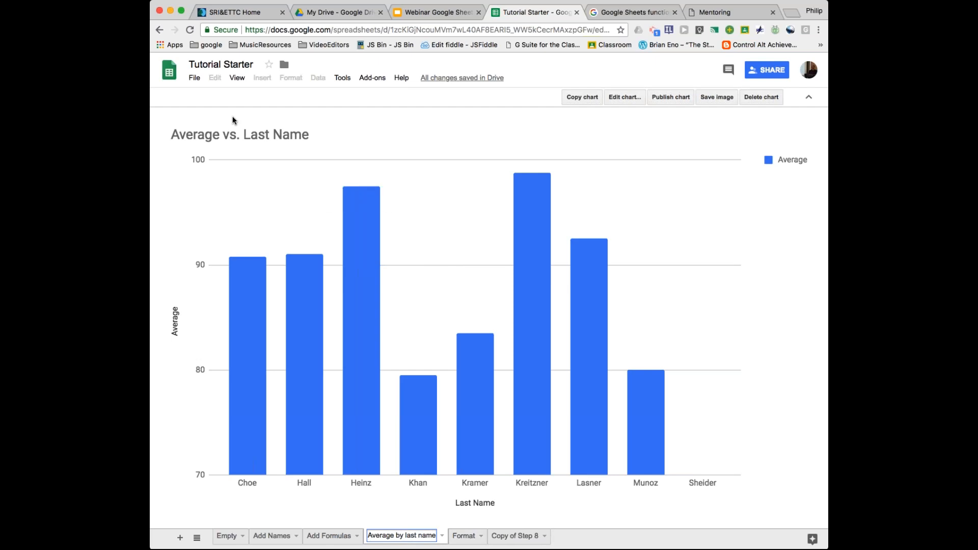
click(337, 535)
View the Average by last name chart sheet alternately with the Add Formulas data, and return to the data
click(402, 535)
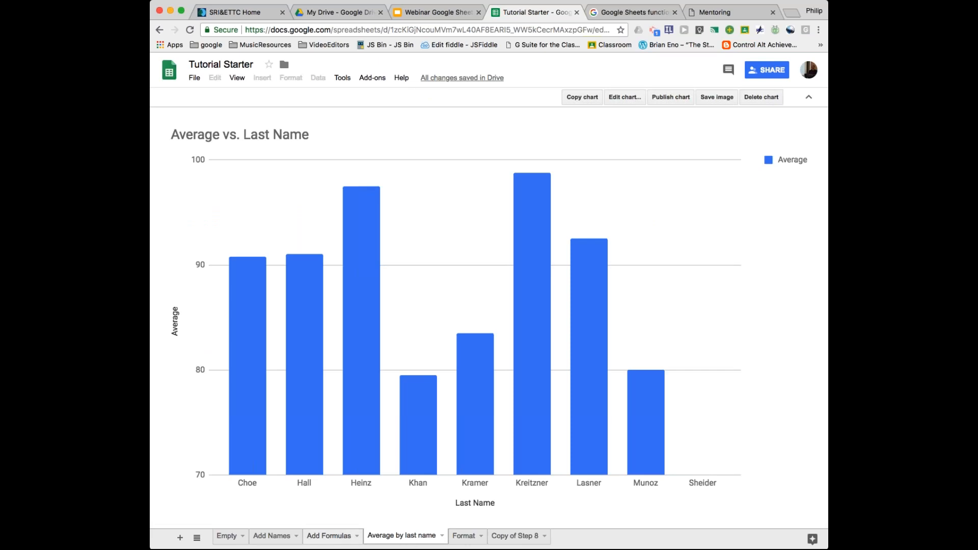
click(327, 537)
click(404, 539)
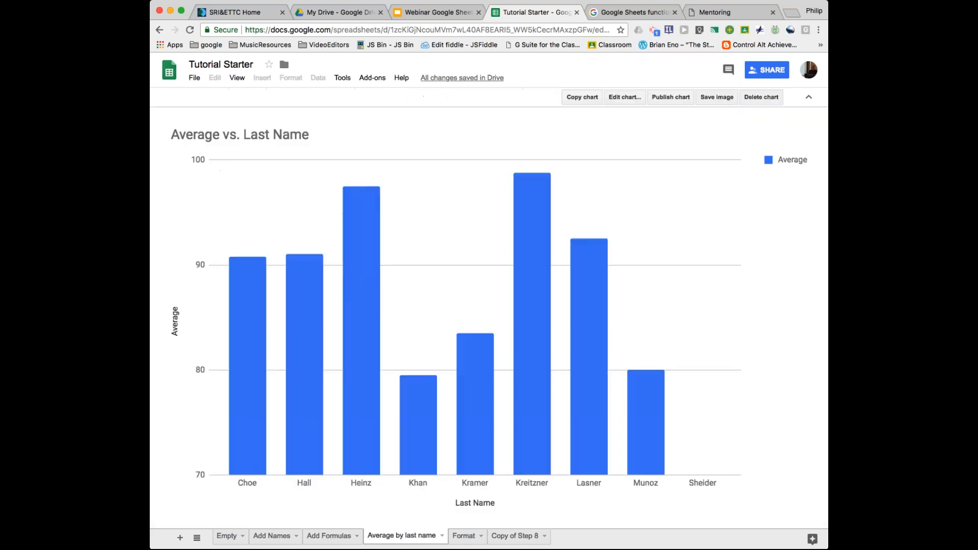
click(320, 536)
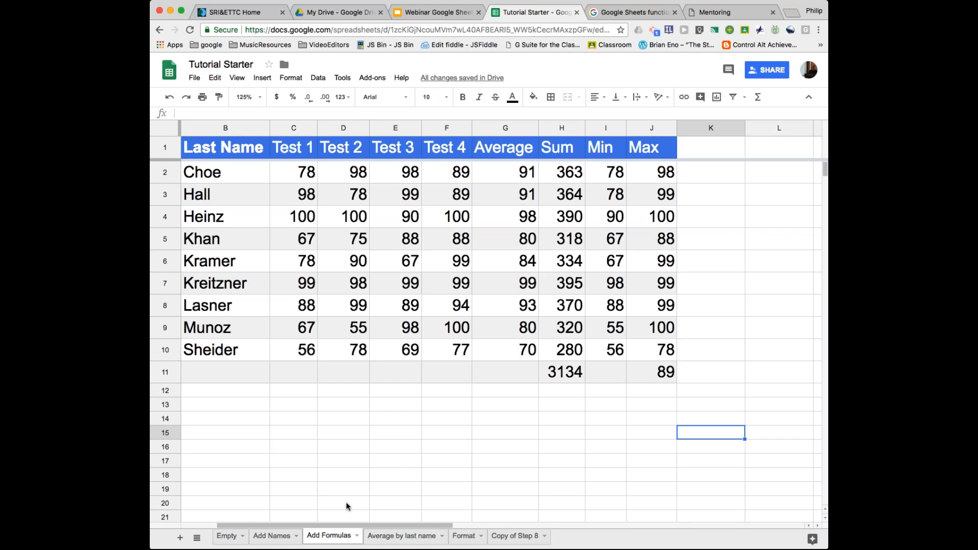
click(396, 538)
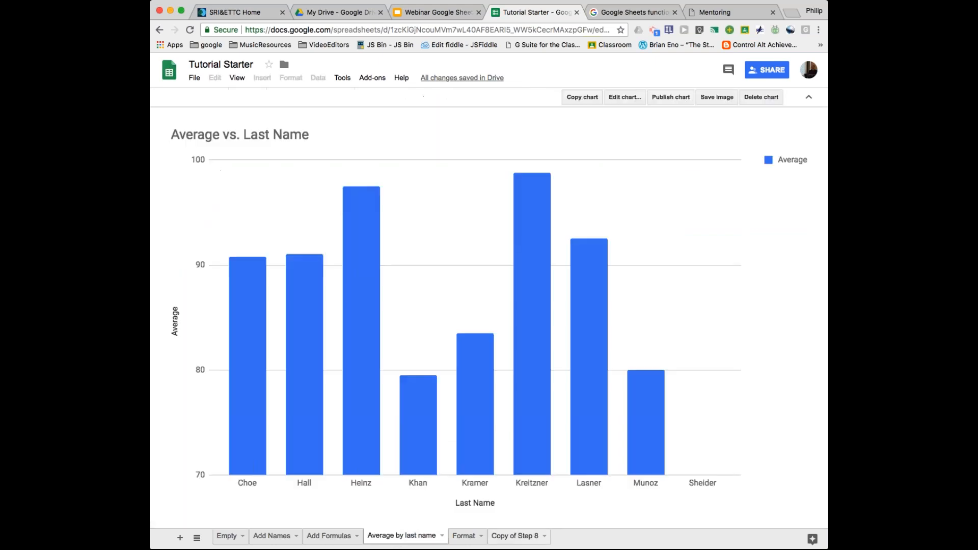
click(328, 536)
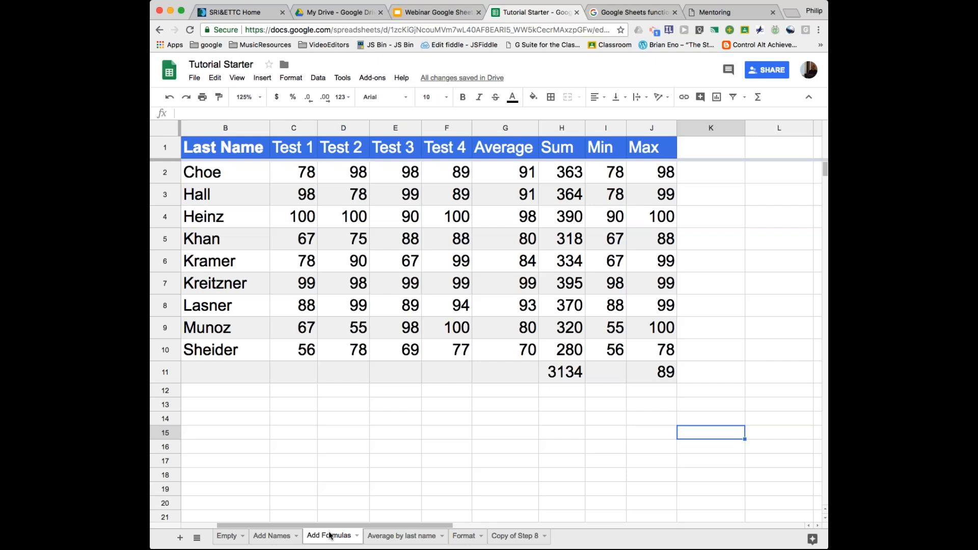
Apply all borders to the table data in B2:J10 of the Add Formulas sheet
click(437, 490)
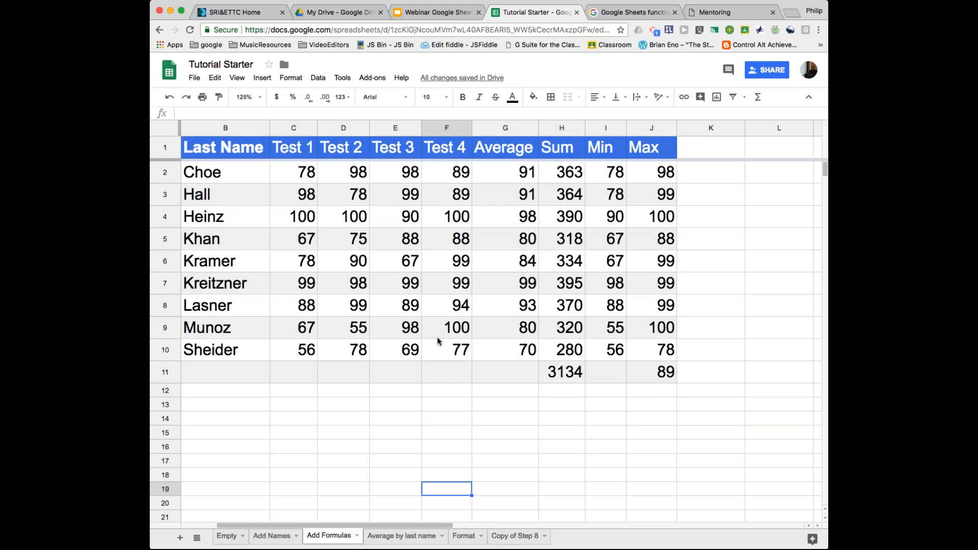
click(207, 174)
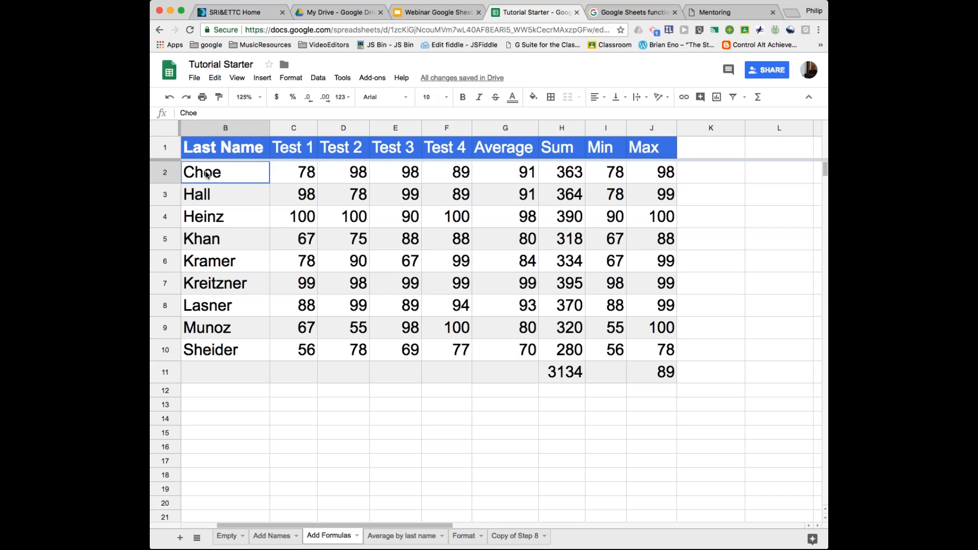
drag(207, 174, 657, 359)
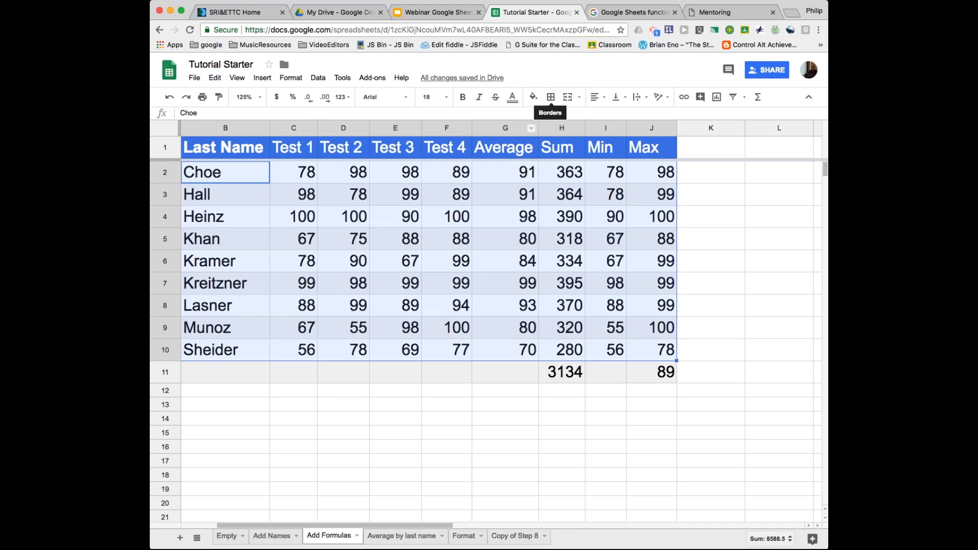
click(419, 218)
drag(247, 174, 648, 356)
click(550, 97)
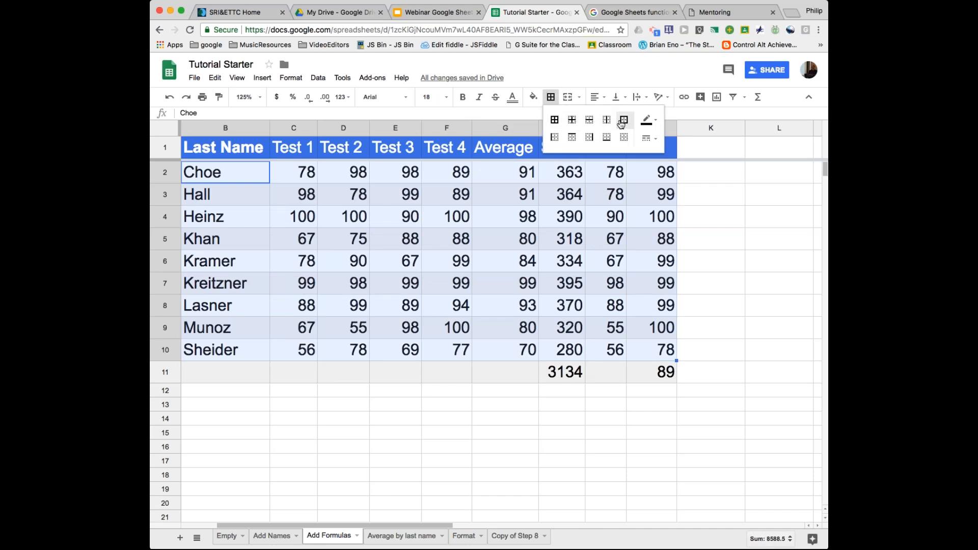
click(554, 120)
click(329, 473)
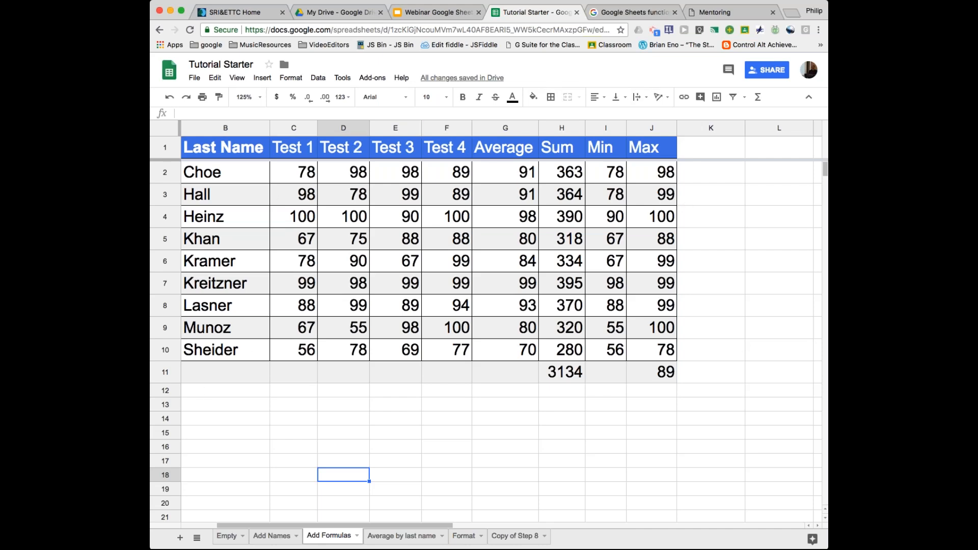
Apply outer borders around the table data in B2:J10
click(229, 177)
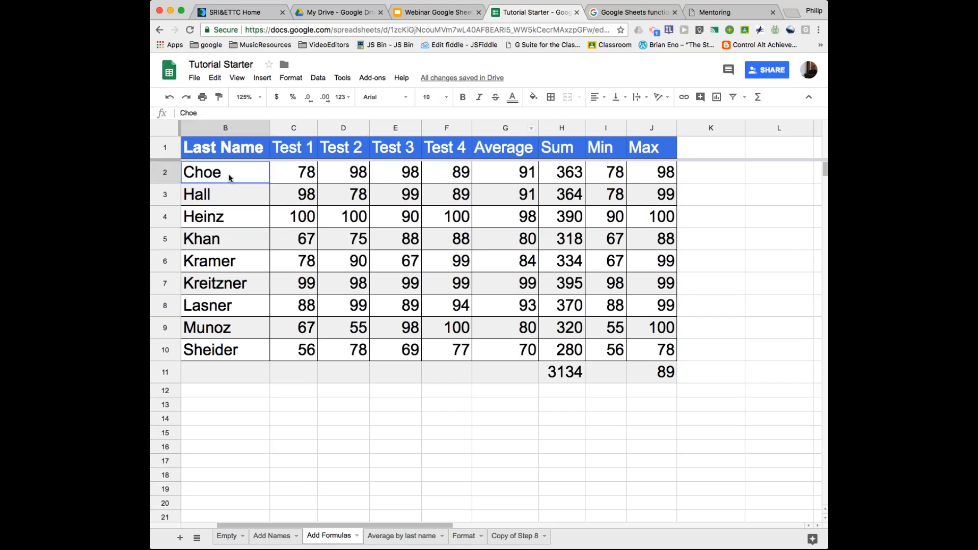
drag(229, 177, 662, 352)
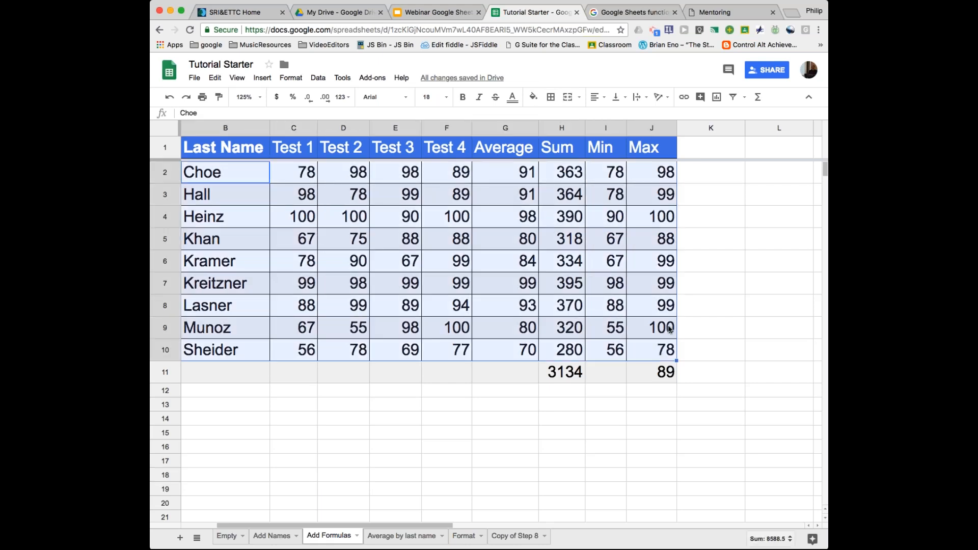
click(550, 98)
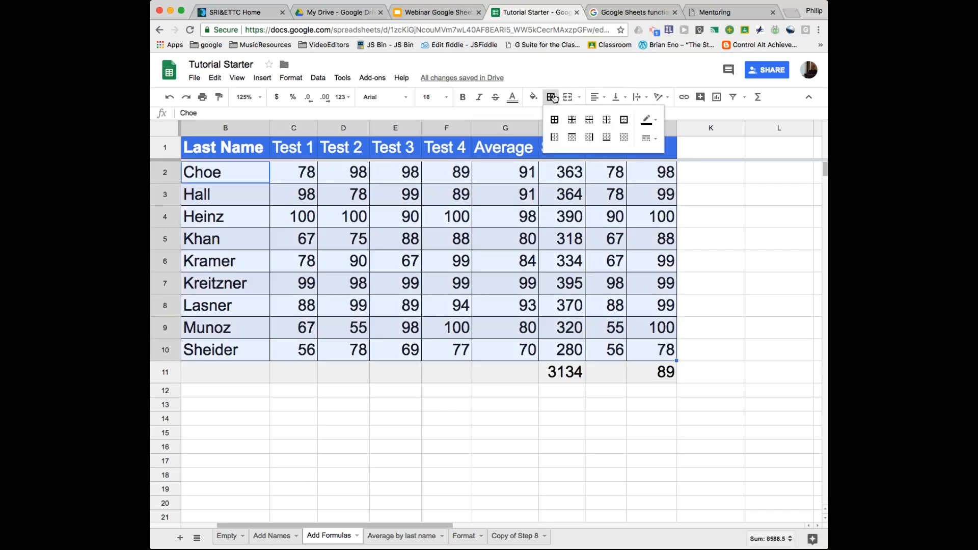
click(625, 124)
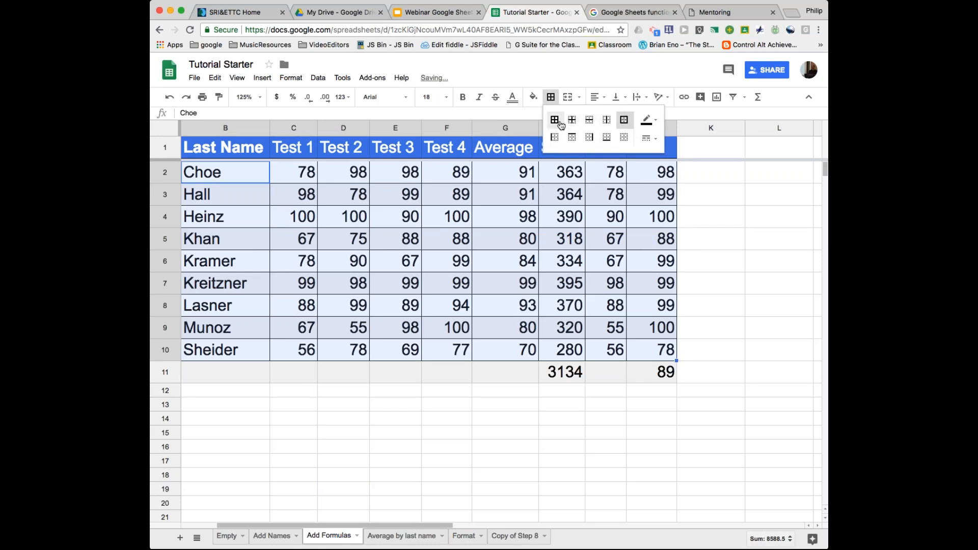
Undo the outer and all-border changes on the table data in B2:J10
click(710, 217)
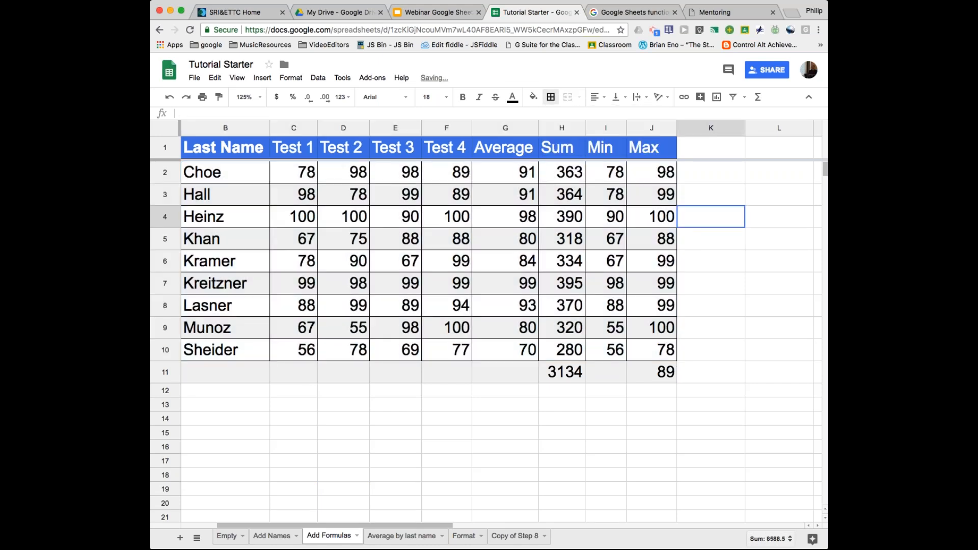
click(167, 98)
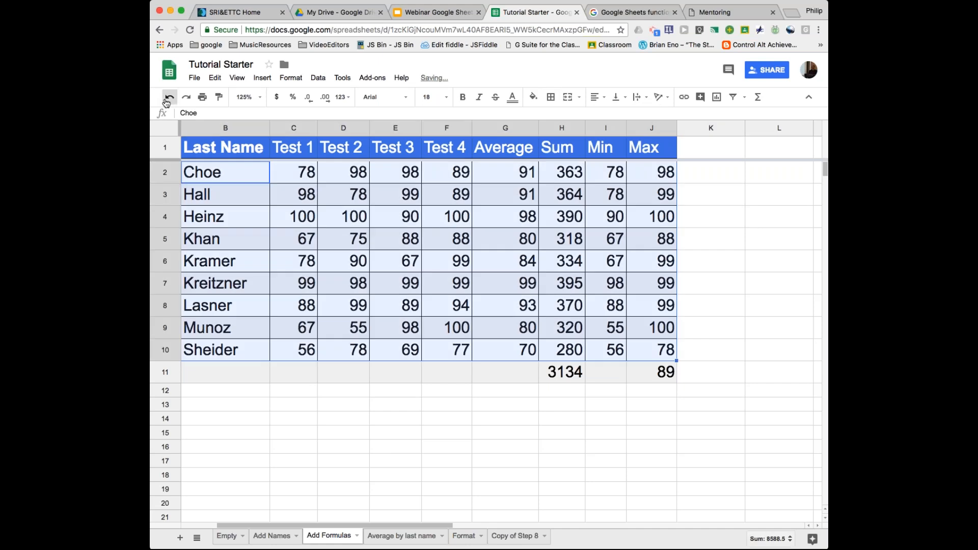
click(167, 100)
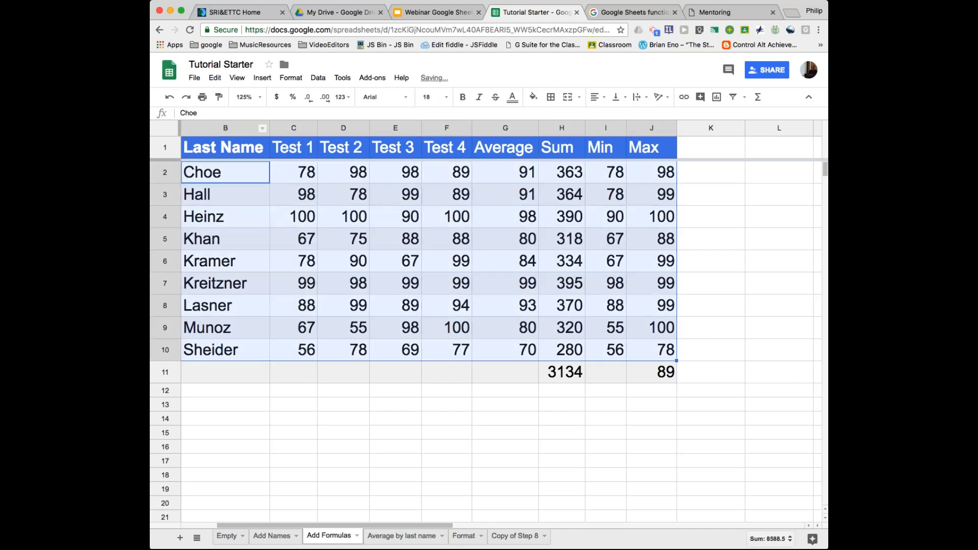
click(520, 460)
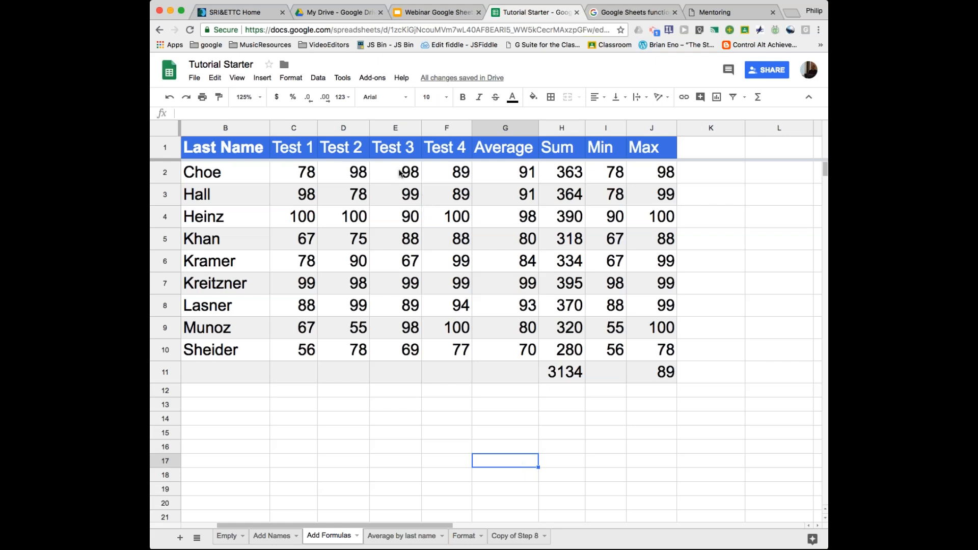
Add a conditional formatting rule to the averages in G2:G10 that applies the default green style to values less than 90
click(498, 177)
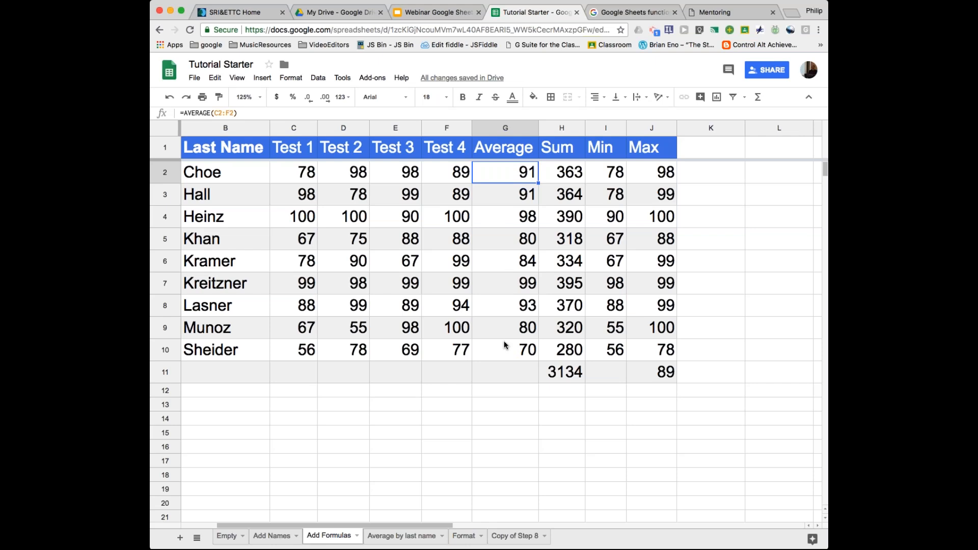
shift+click(504, 195)
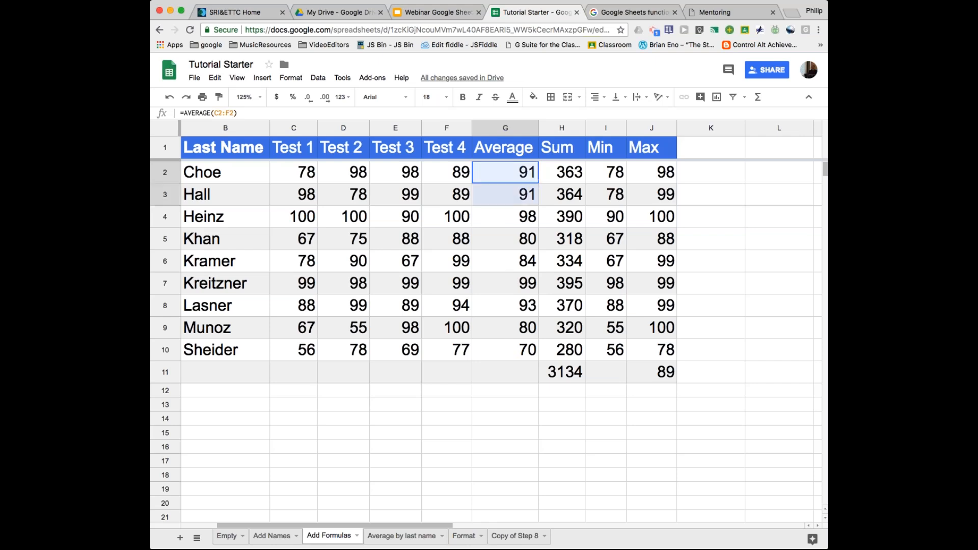
drag(504, 213, 508, 344)
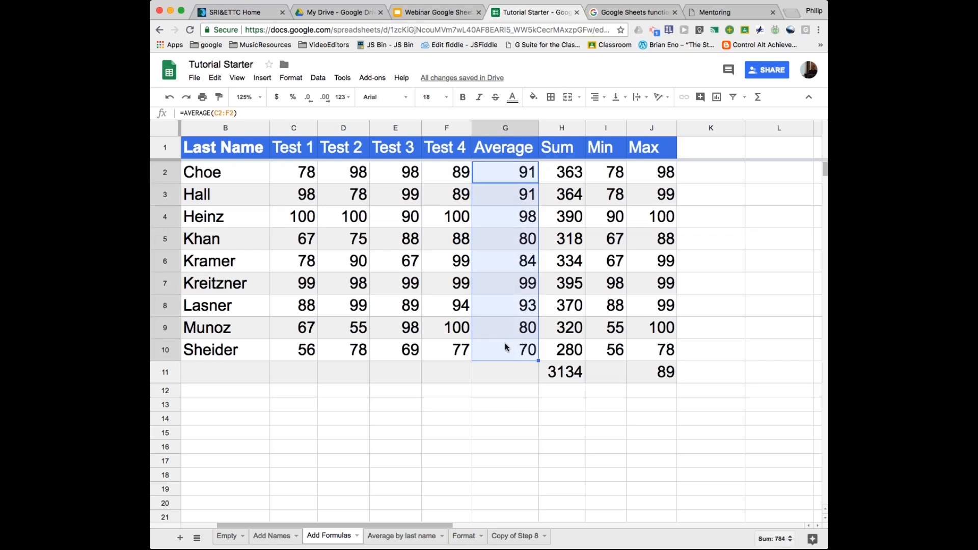
click(291, 77)
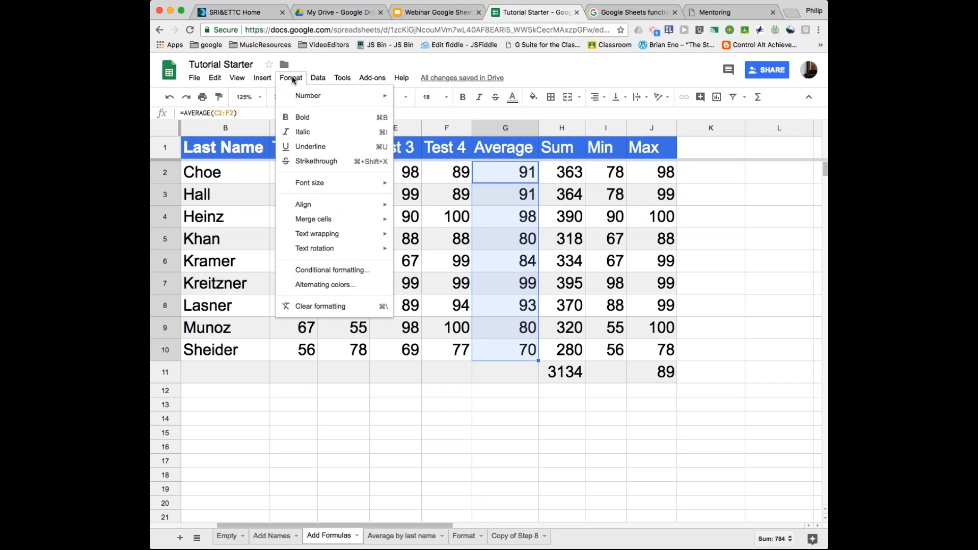
click(331, 270)
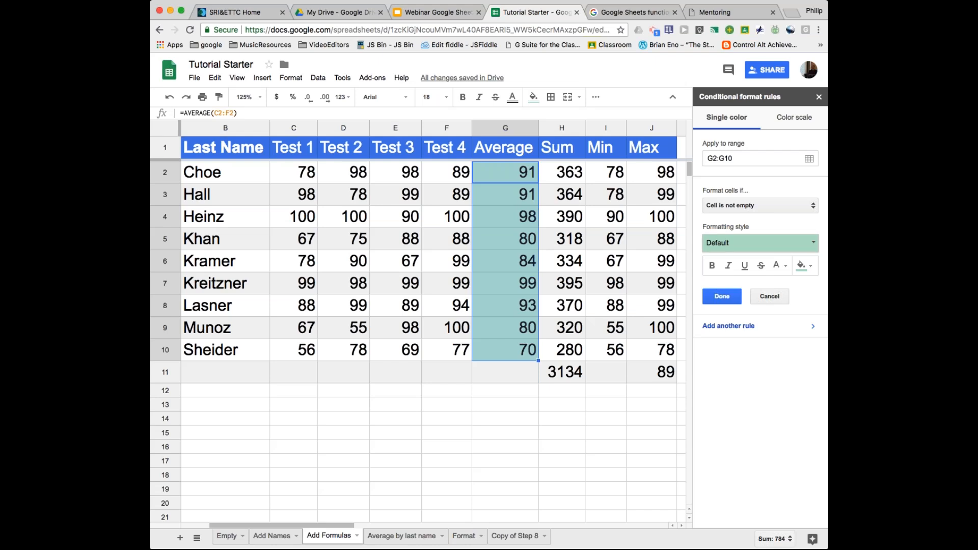
click(743, 206)
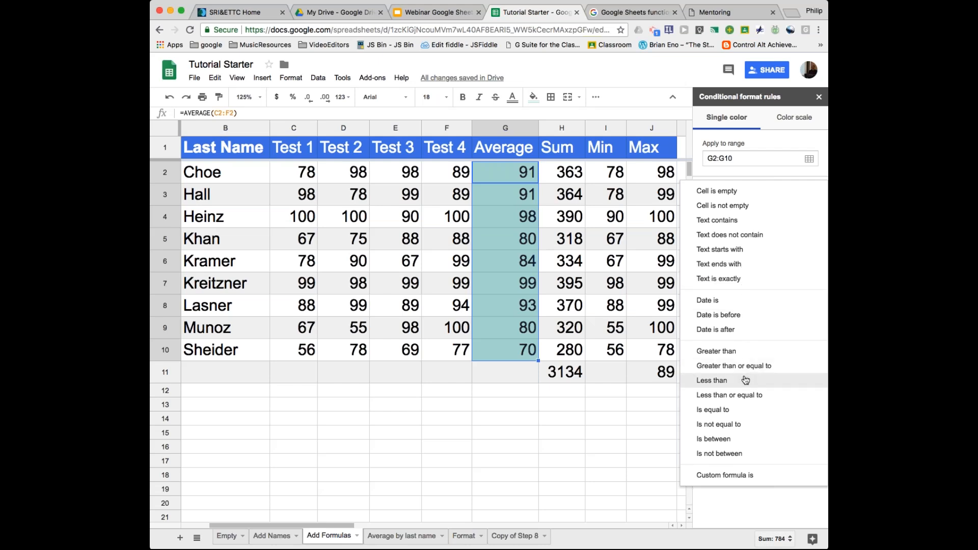
click(744, 380)
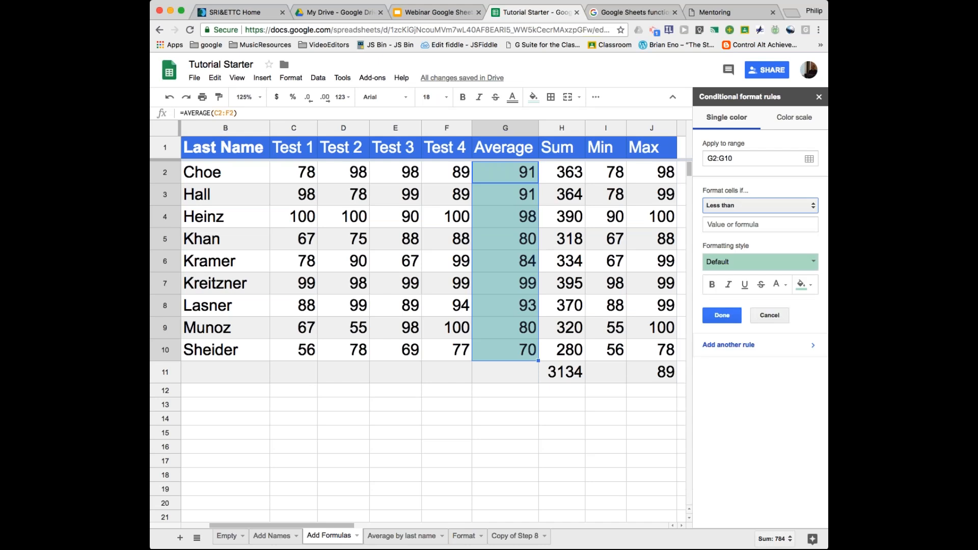
key(Tab)
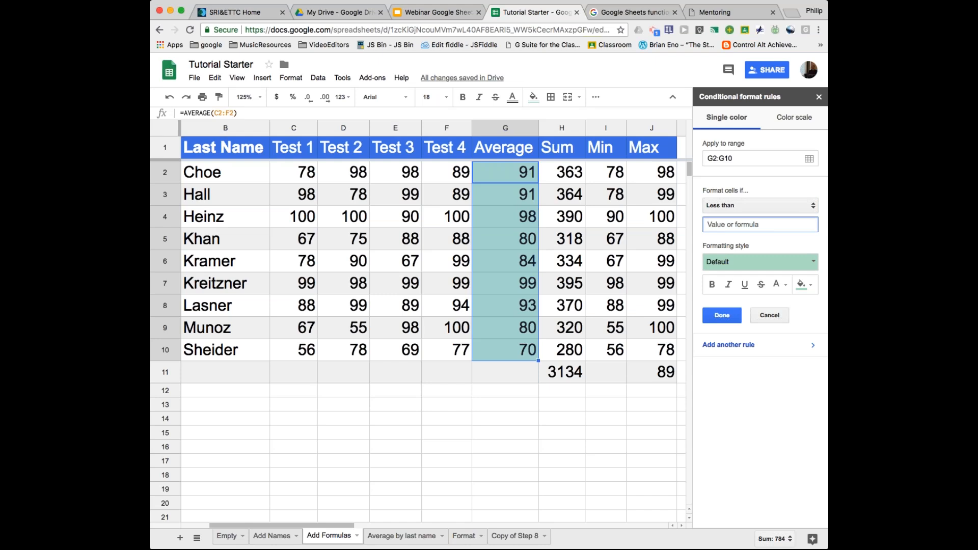
text(90)
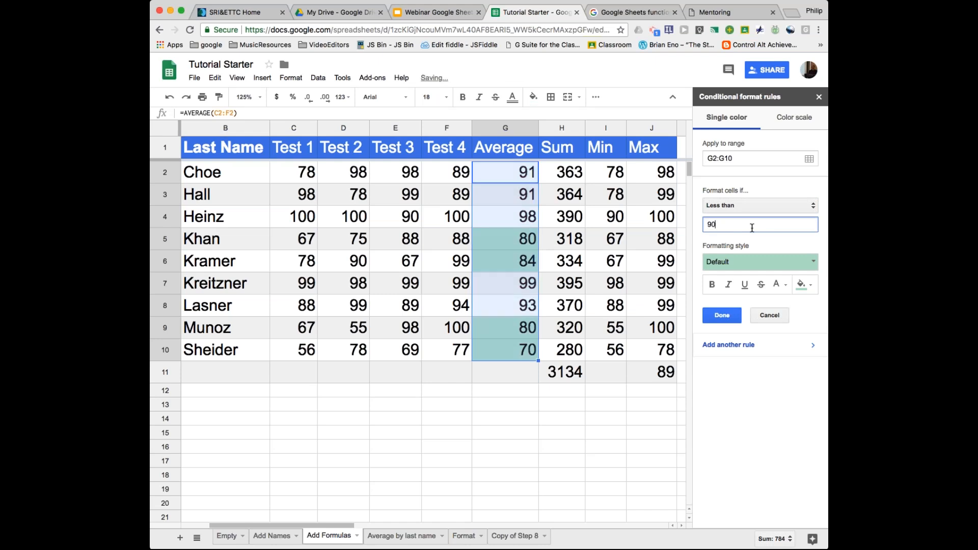
click(721, 315)
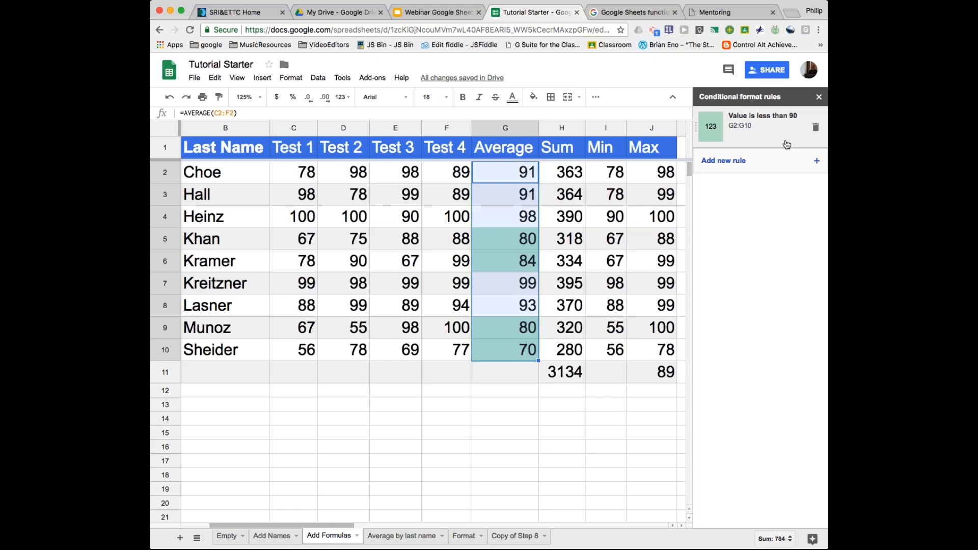
Change the formatting style of the less-than-90 rule on G2:G10 to the preset with the light orange background
click(774, 130)
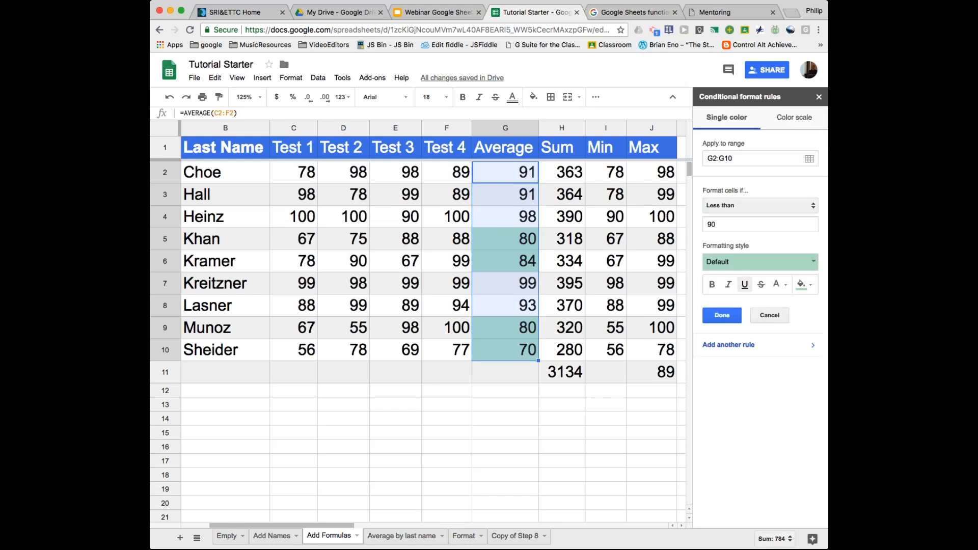
click(813, 262)
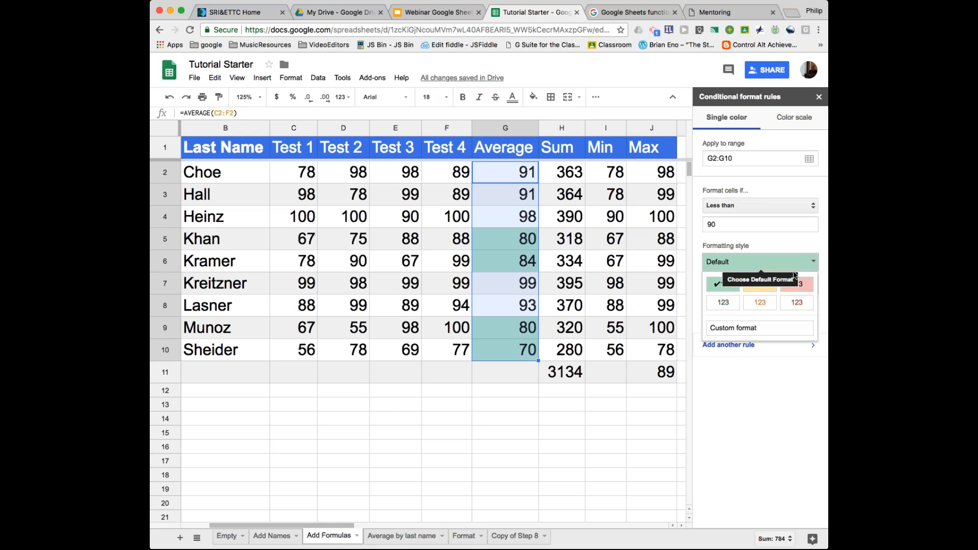
click(762, 285)
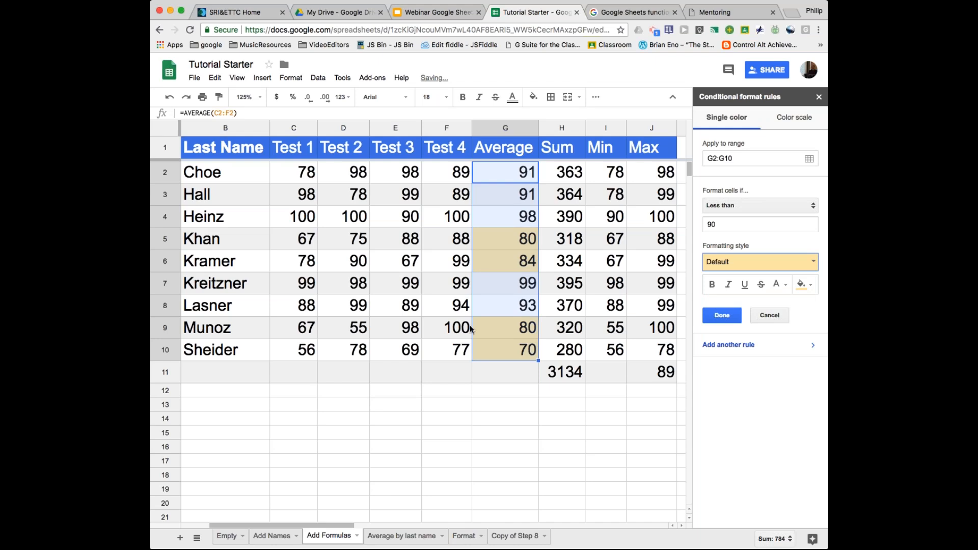
click(498, 417)
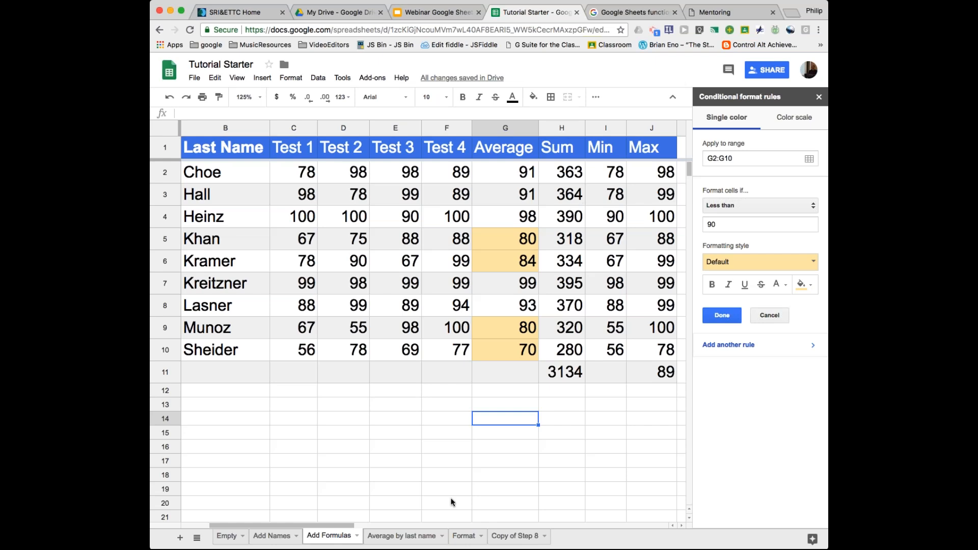
Create a filter on the World Cup table in the Copy of Step 8 sheet
scroll(308, 526, left, 2)
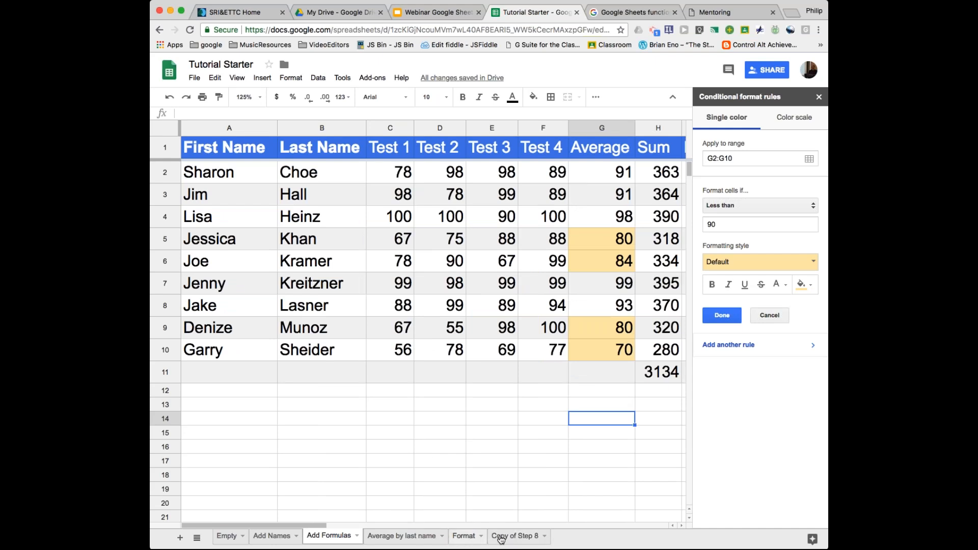
click(518, 536)
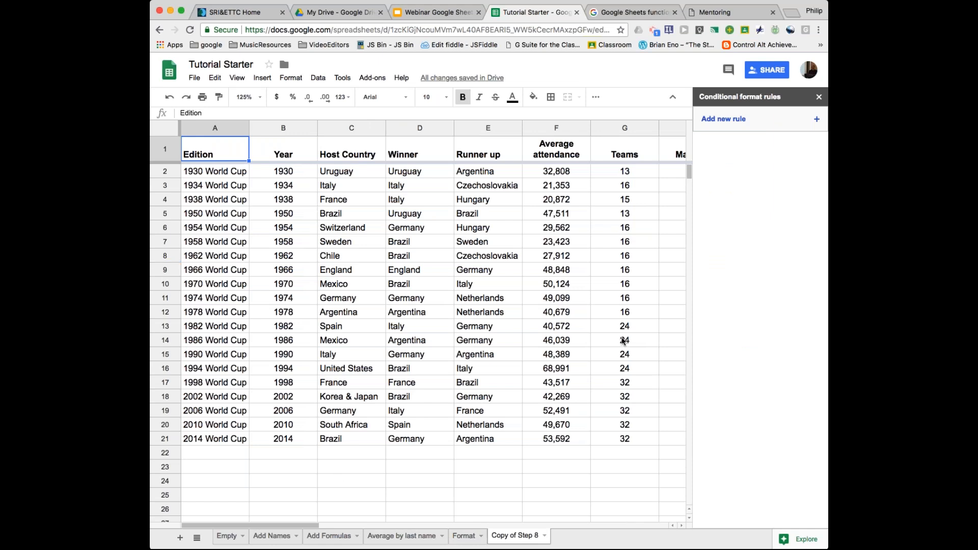
drag(309, 524, 240, 528)
scroll(270, 493, down, 4)
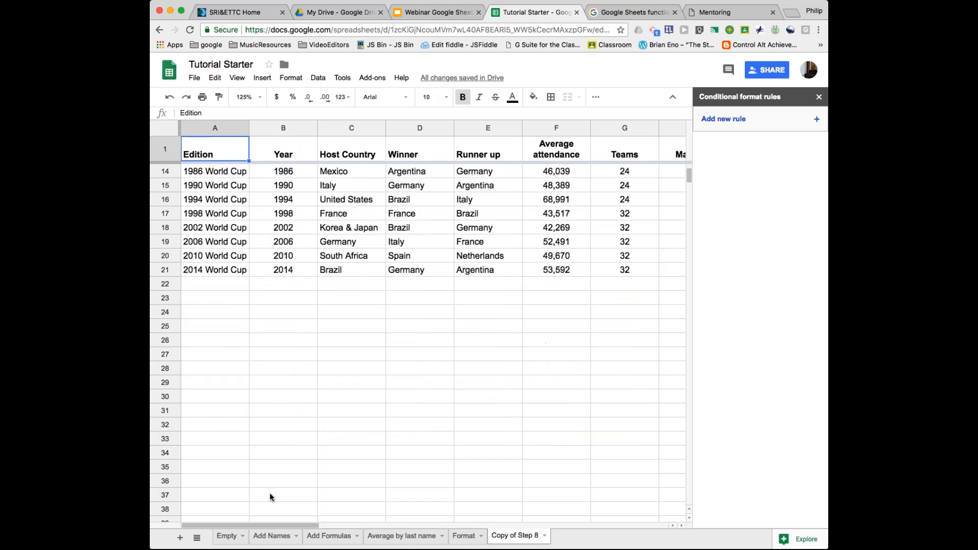
scroll(270, 493, up, 4)
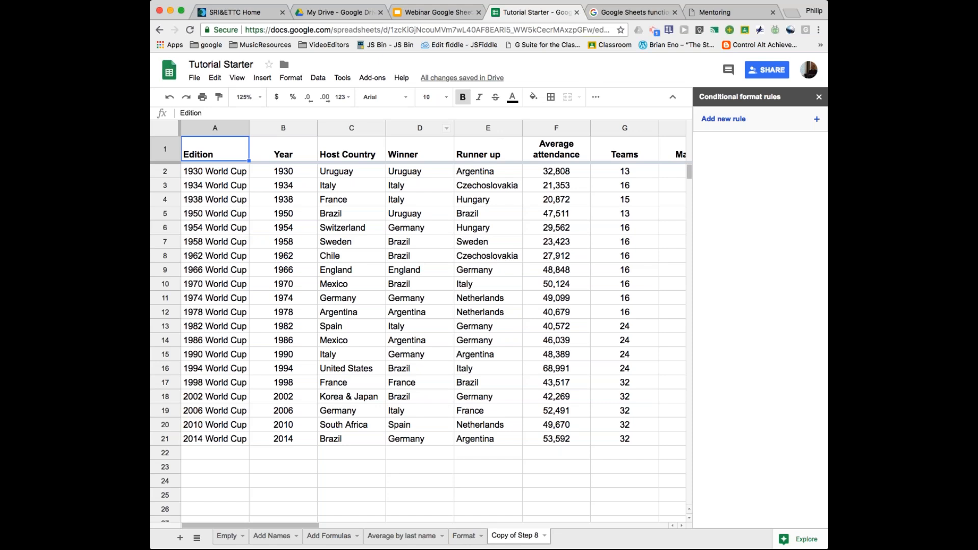
click(291, 78)
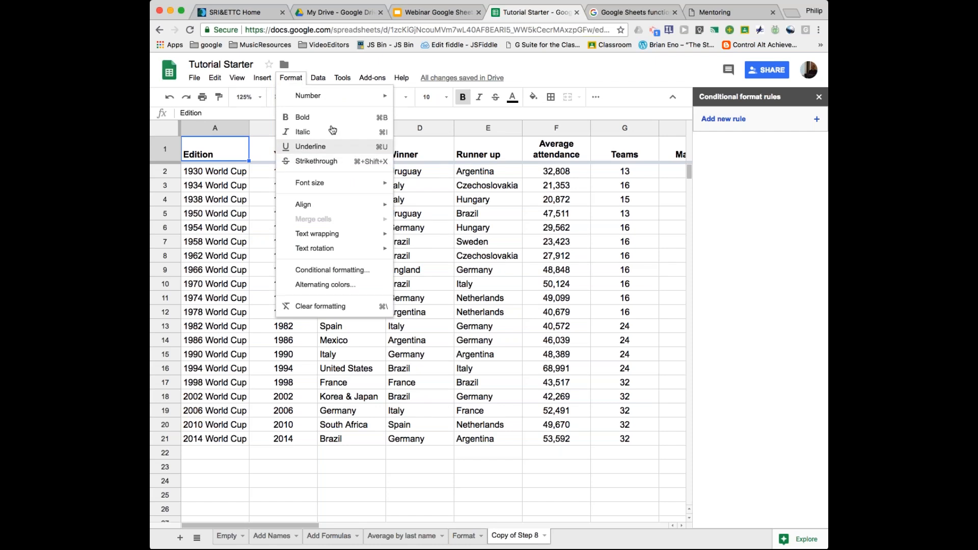
mouse_move(314, 81)
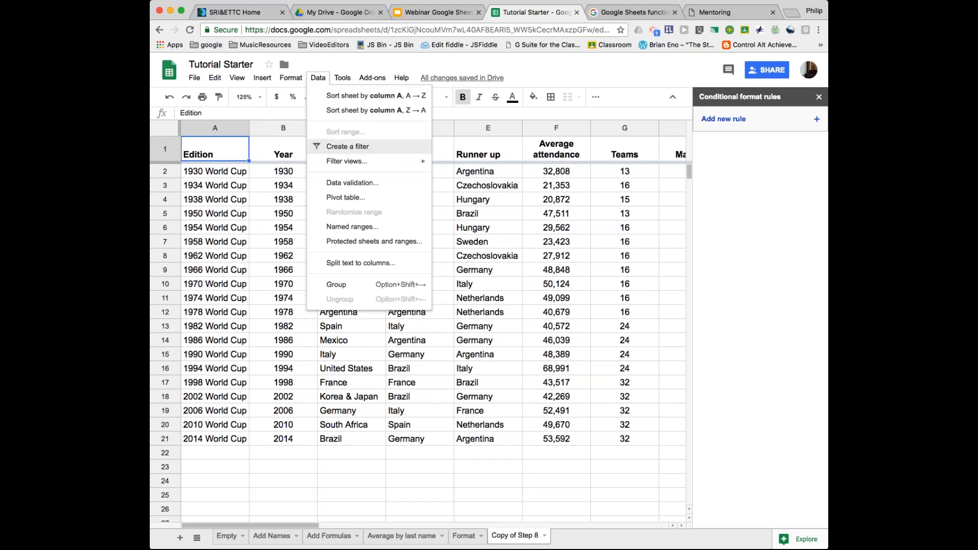
click(347, 147)
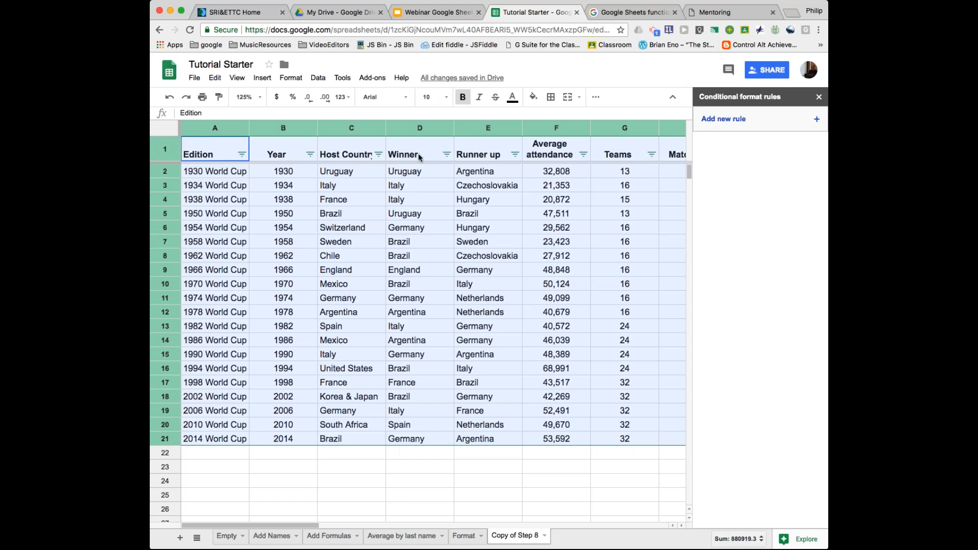
Look through the list of countries available as filter values for the Winner column
click(447, 155)
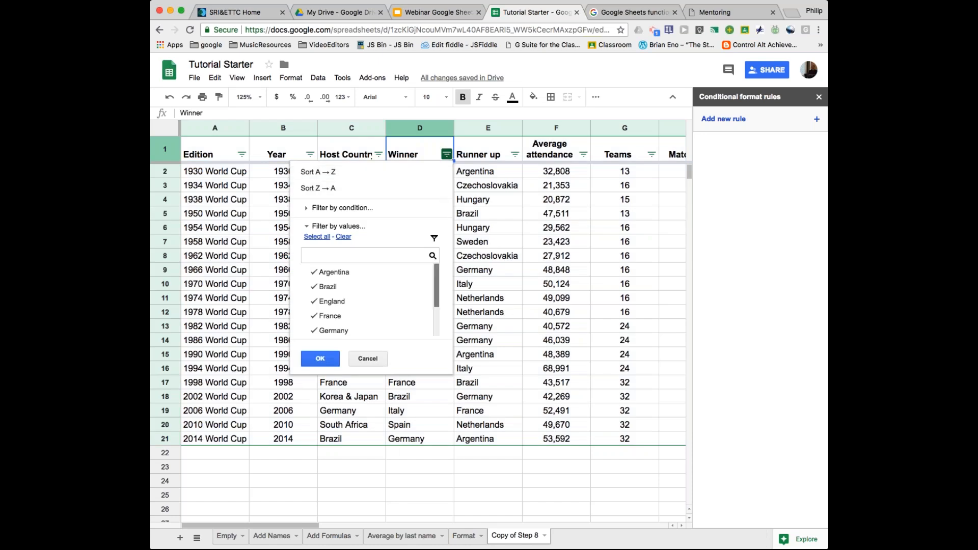
scroll(433, 306, down, 3)
scroll(432, 322, up, 4)
scroll(430, 285, down, 1)
scroll(430, 294, down, 2)
scroll(429, 303, up, 3)
scroll(428, 305, down, 3)
scroll(429, 306, up, 3)
scroll(430, 286, down, 1)
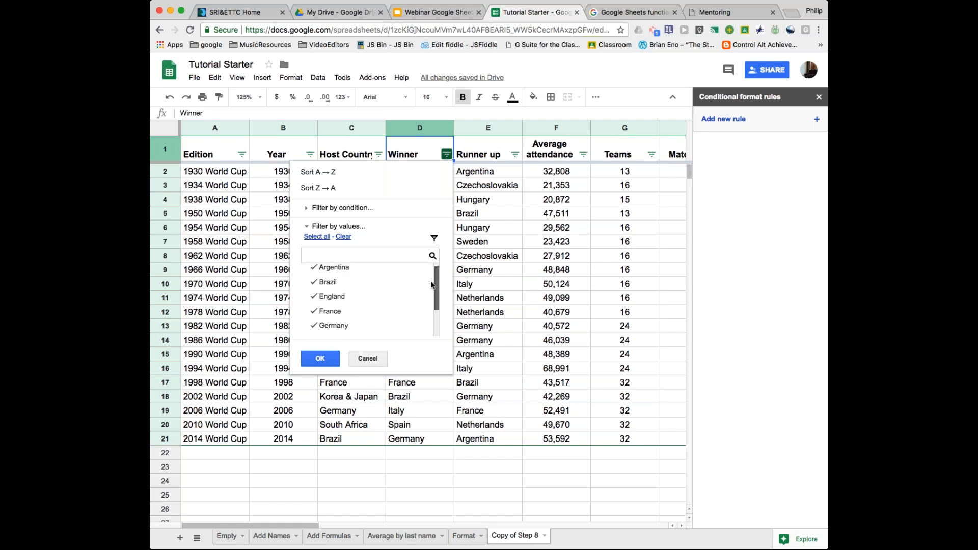
scroll(431, 284, up, 1)
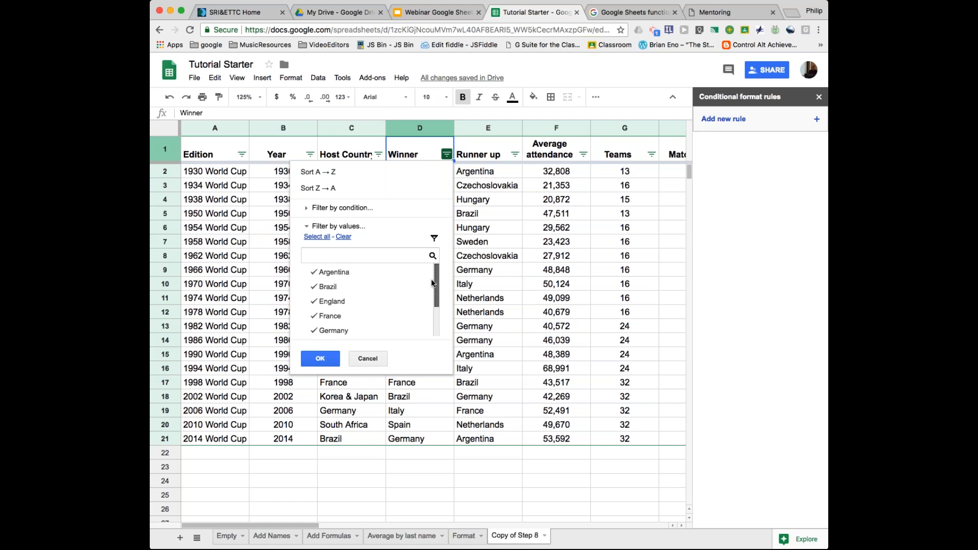
Filter the Winner column to show only Brazil, excluding Argentina, England, France, Germany, Italy, Spain and Uruguay
click(317, 272)
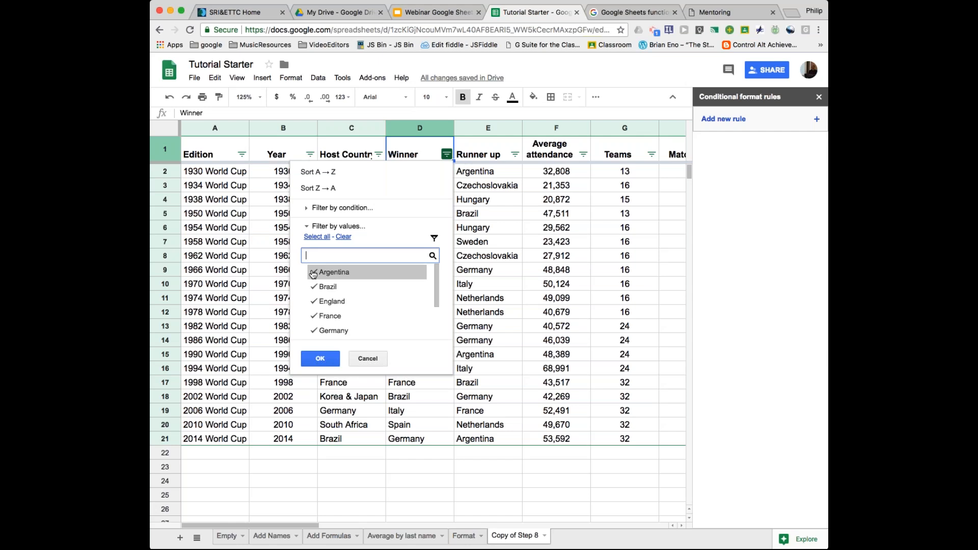
click(317, 300)
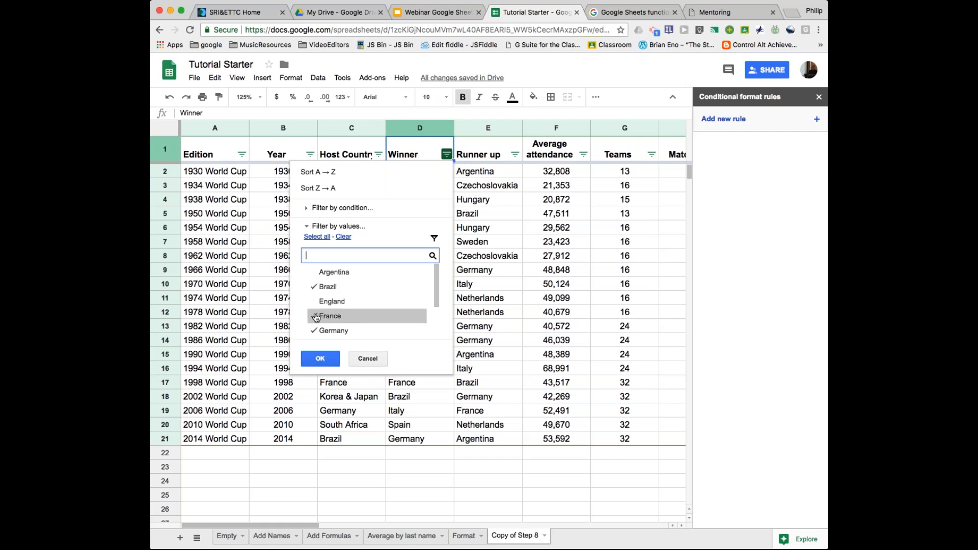
click(316, 316)
click(315, 331)
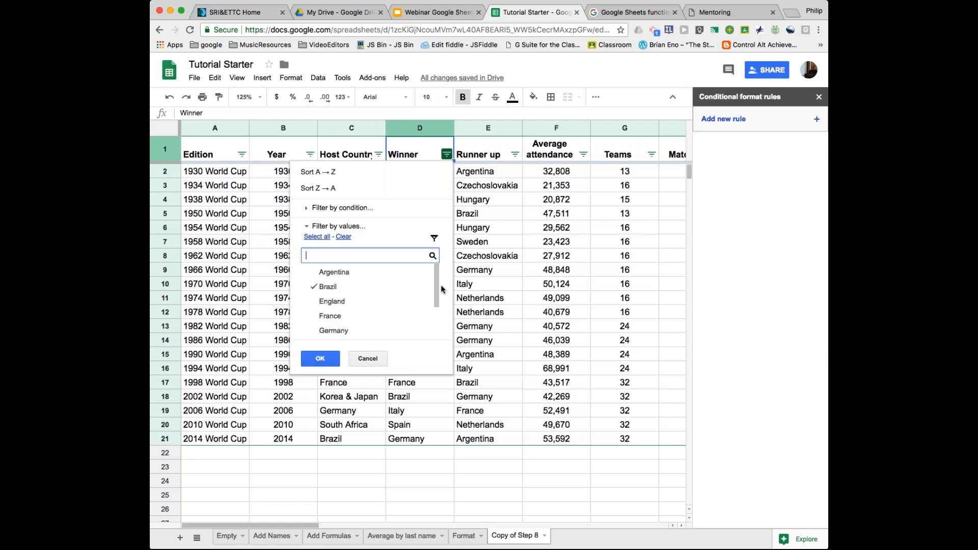
drag(437, 286, 434, 322)
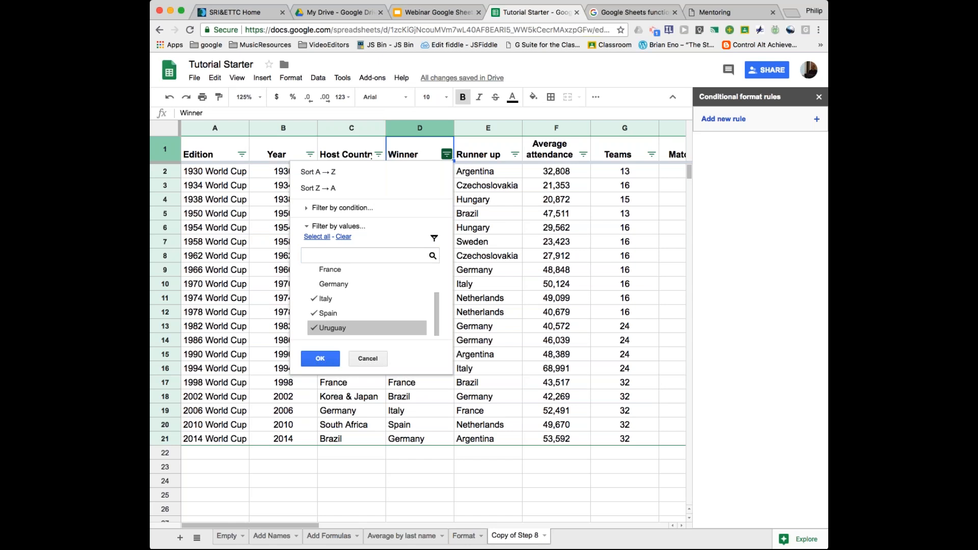
click(312, 301)
click(311, 314)
click(312, 327)
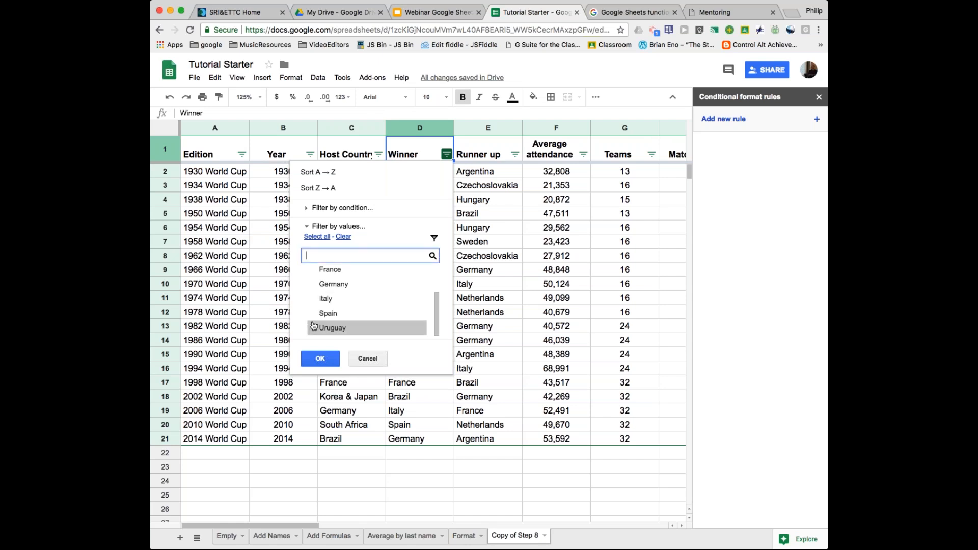
click(320, 358)
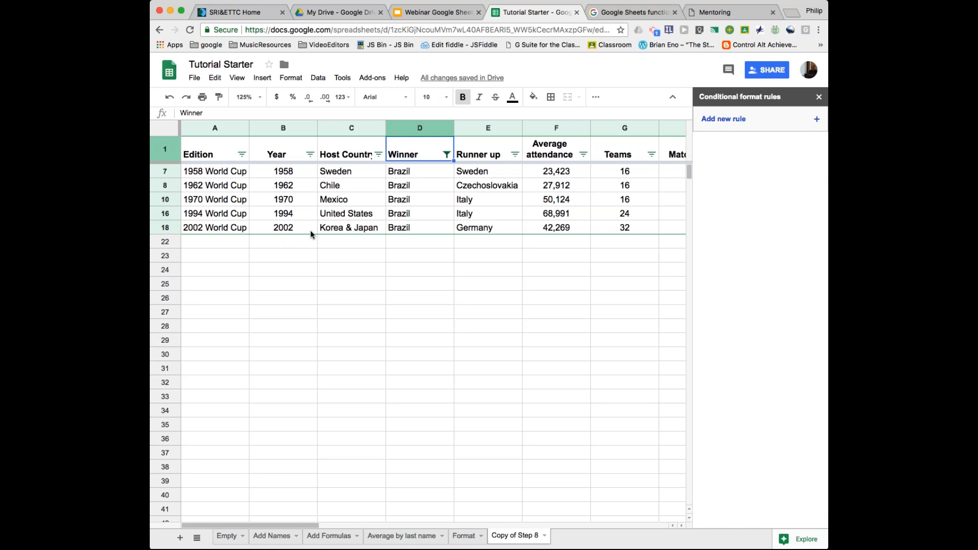
Restore all countries in the Winner column's filter by selecting every value
click(447, 155)
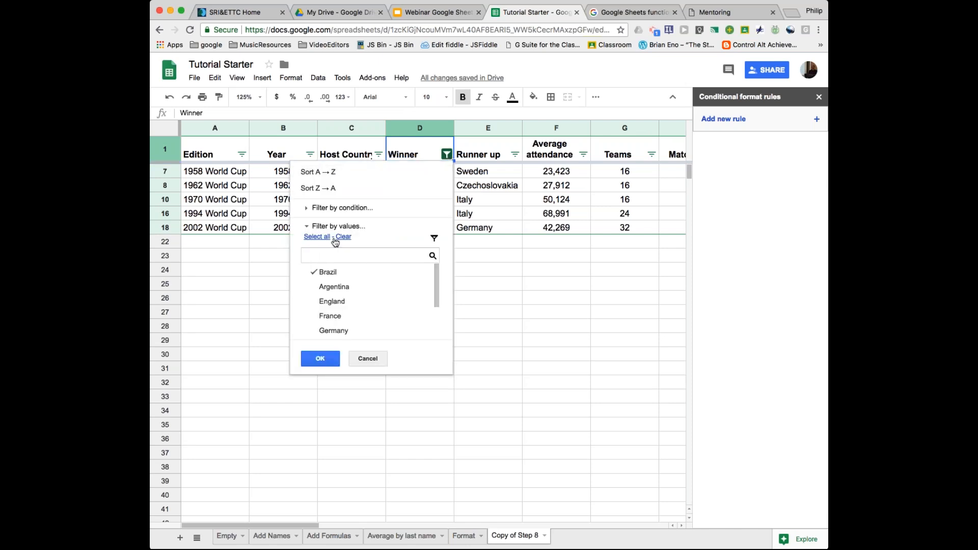
click(317, 237)
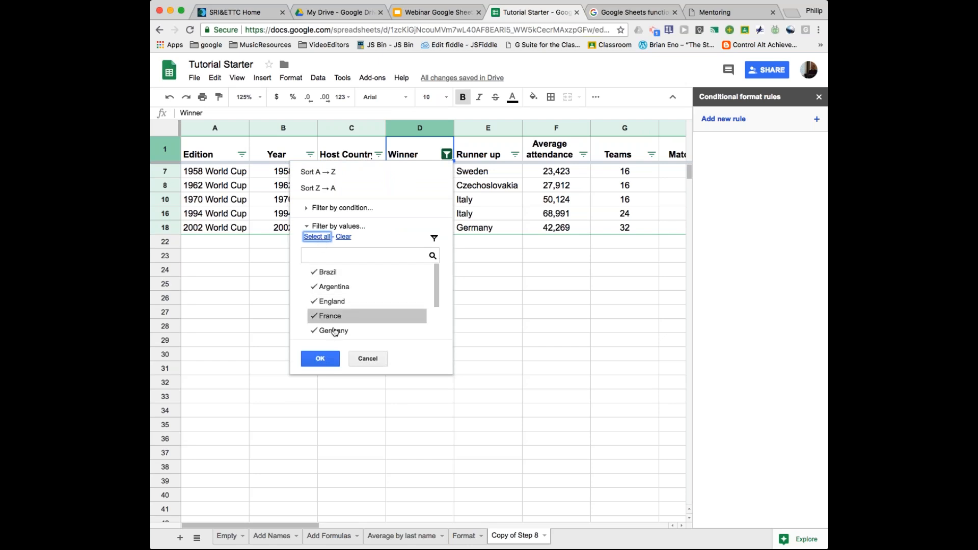
click(327, 359)
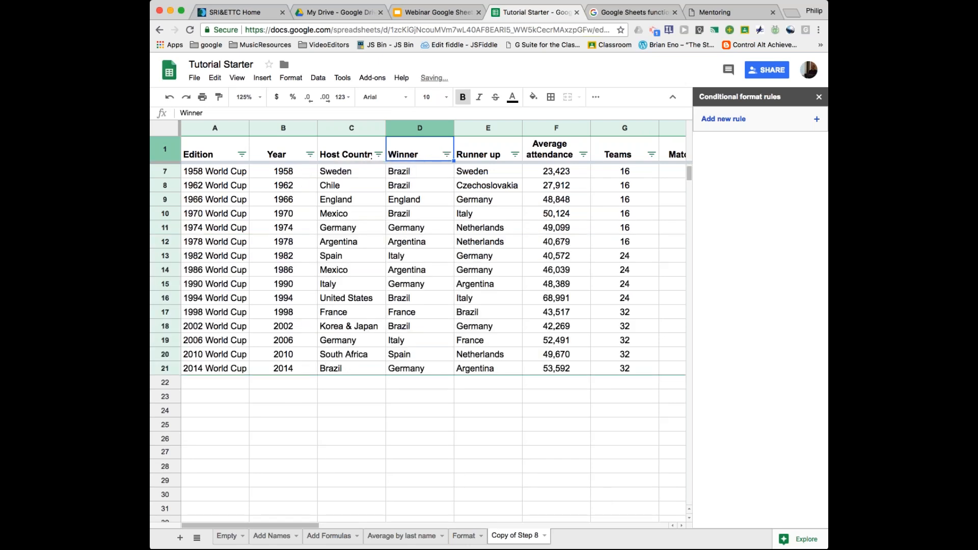
Clear all filter values of the Winner column and filter it to show only Brazil
click(446, 155)
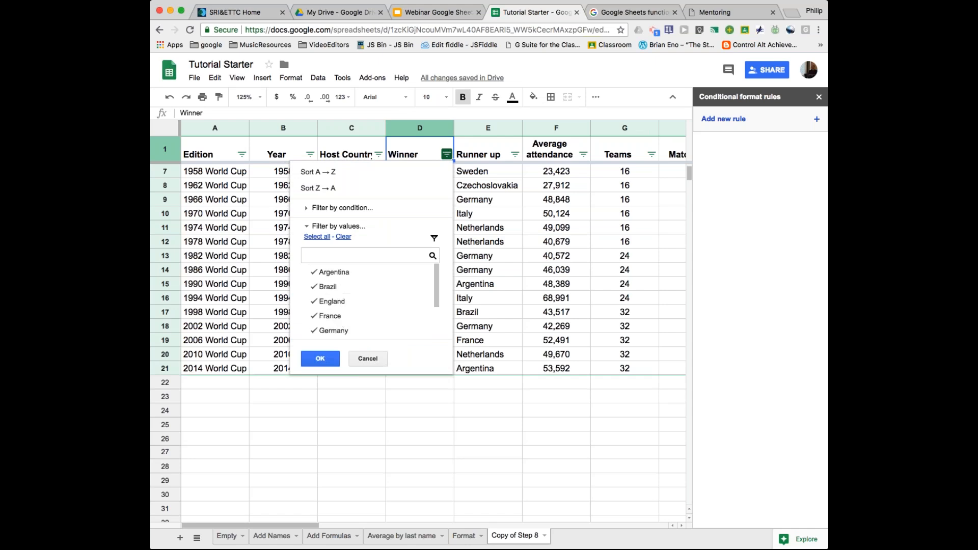
click(343, 236)
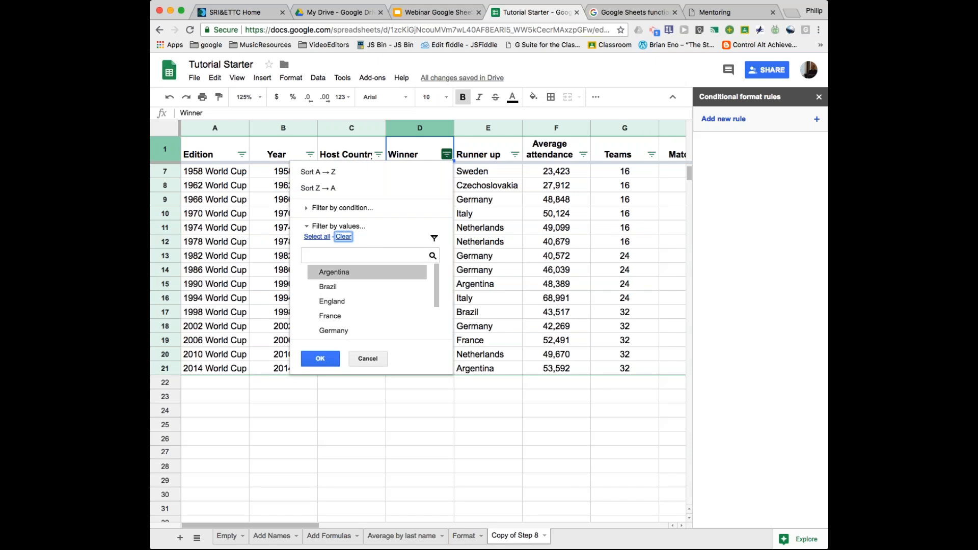
click(317, 289)
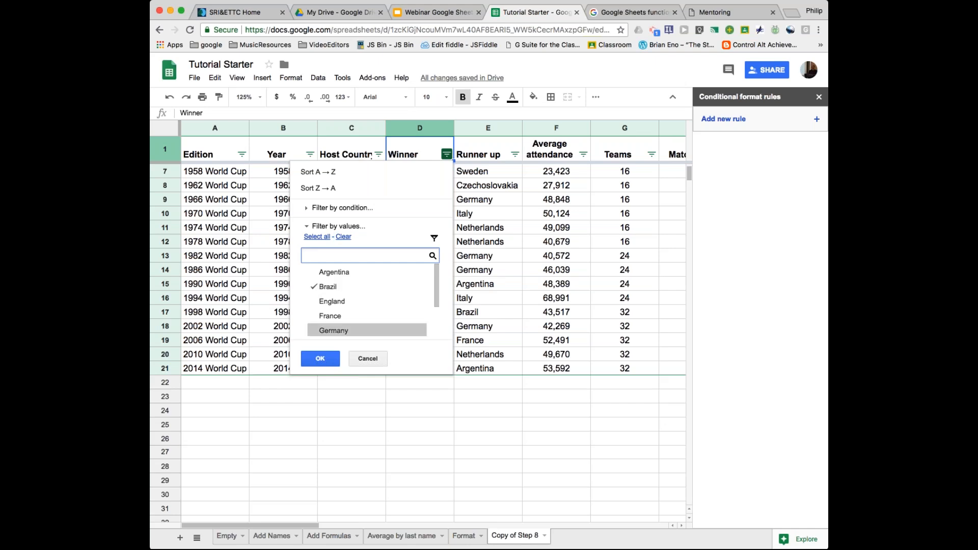
click(321, 359)
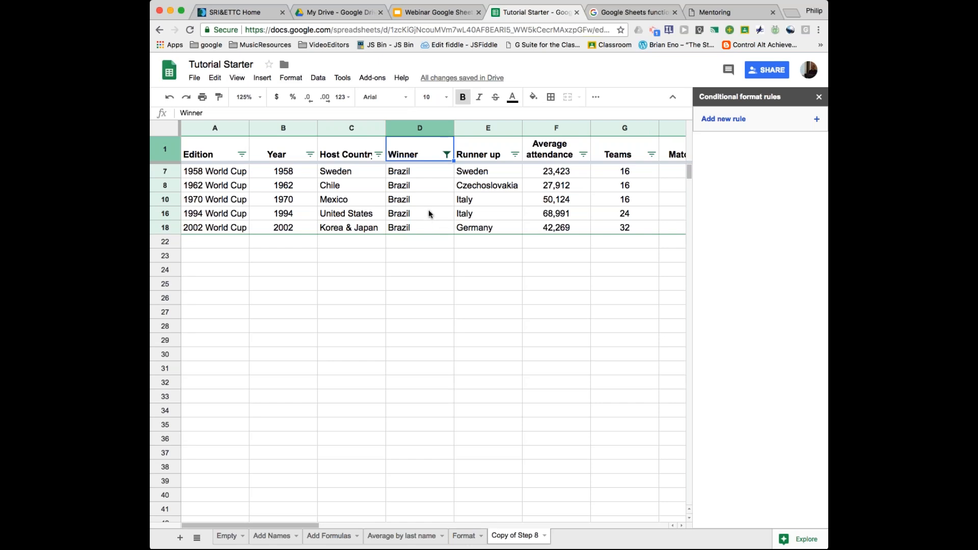
Reselect all values in the Winner column's filter and turn off the filter on the World Cup table
click(446, 154)
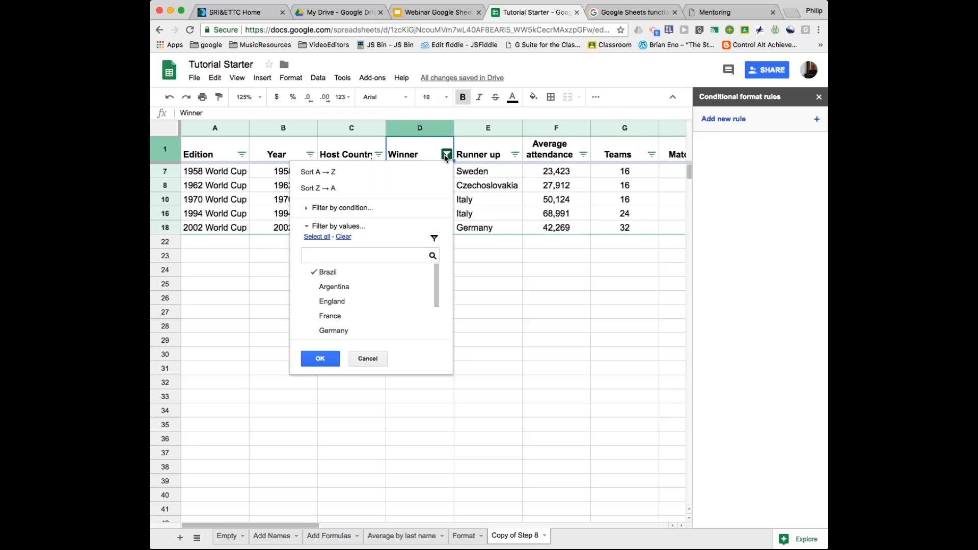
click(320, 237)
click(320, 358)
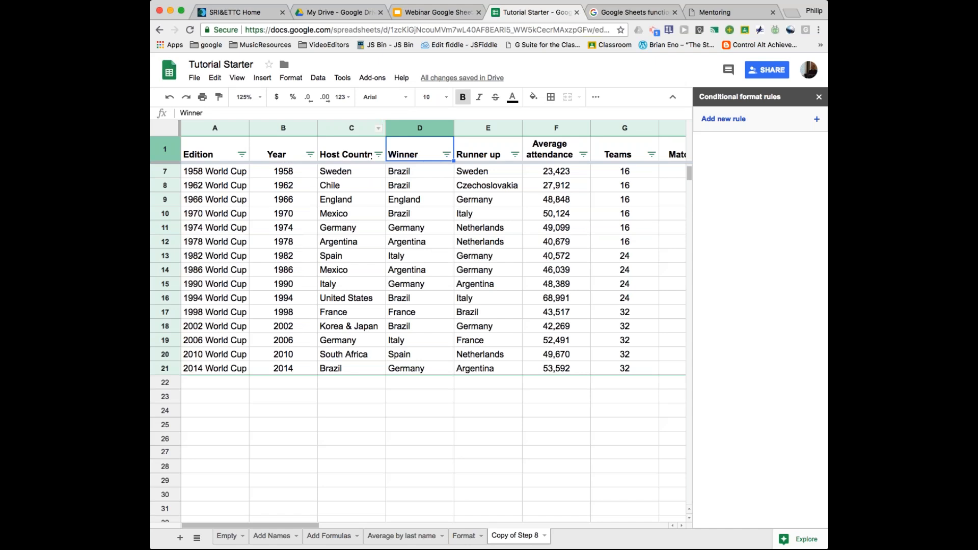
click(317, 78)
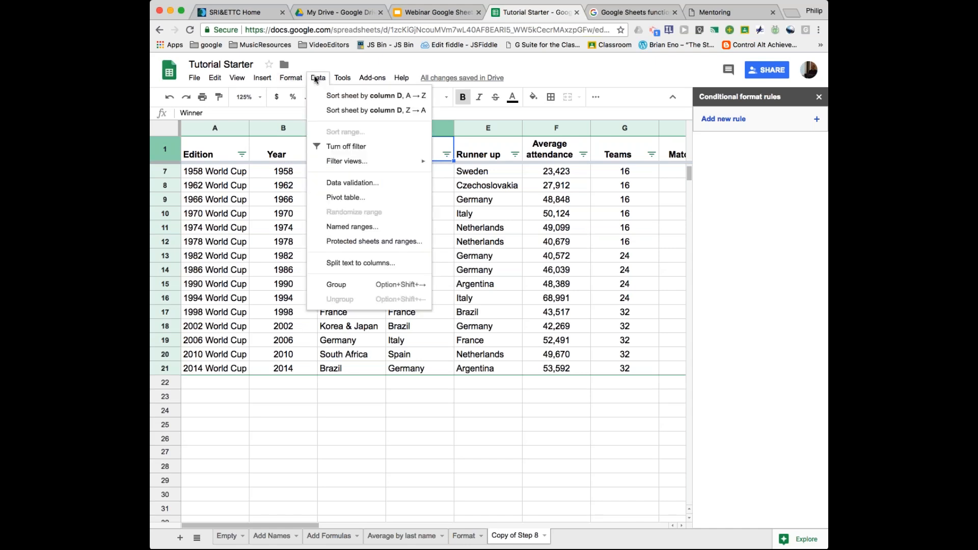
click(347, 146)
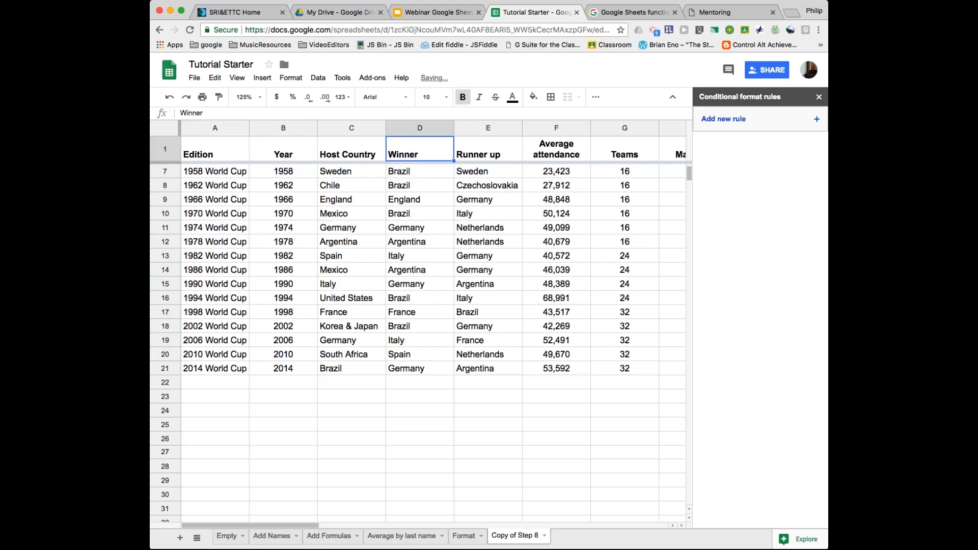
click(420, 453)
drag(294, 524, 260, 521)
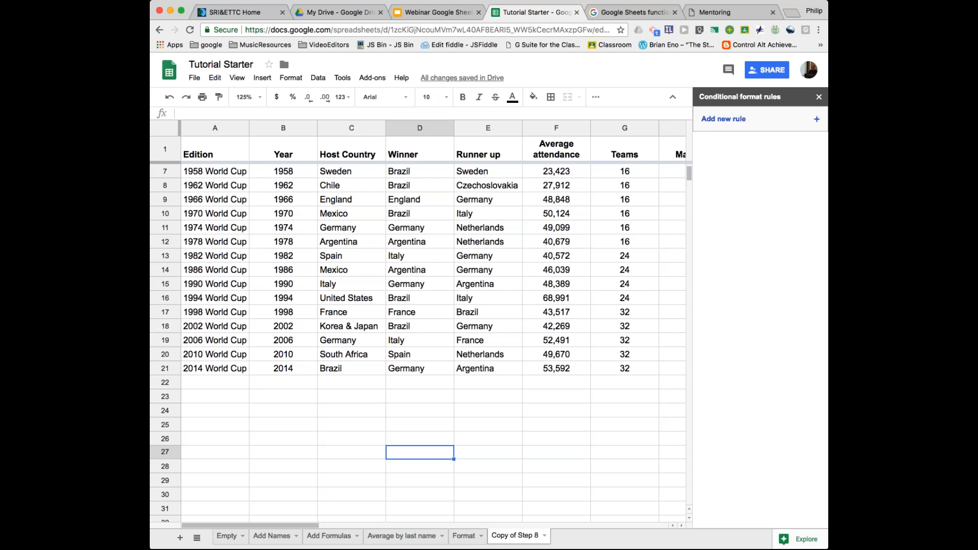
Switch to Google Drive and upload the file StatementActivityDetailExportServlet-2.xls to My Drive
click(339, 14)
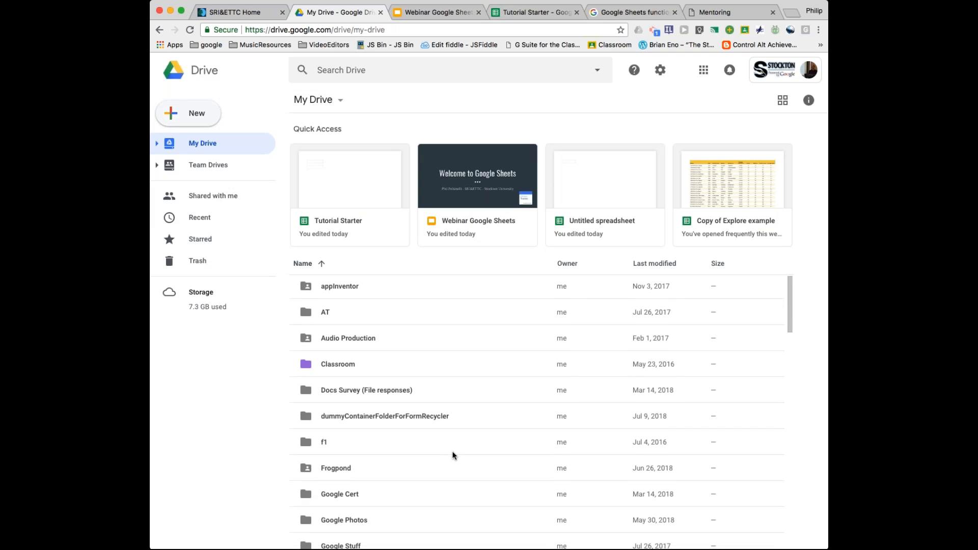
scroll(454, 455, down, 15)
scroll(454, 454, down, 5)
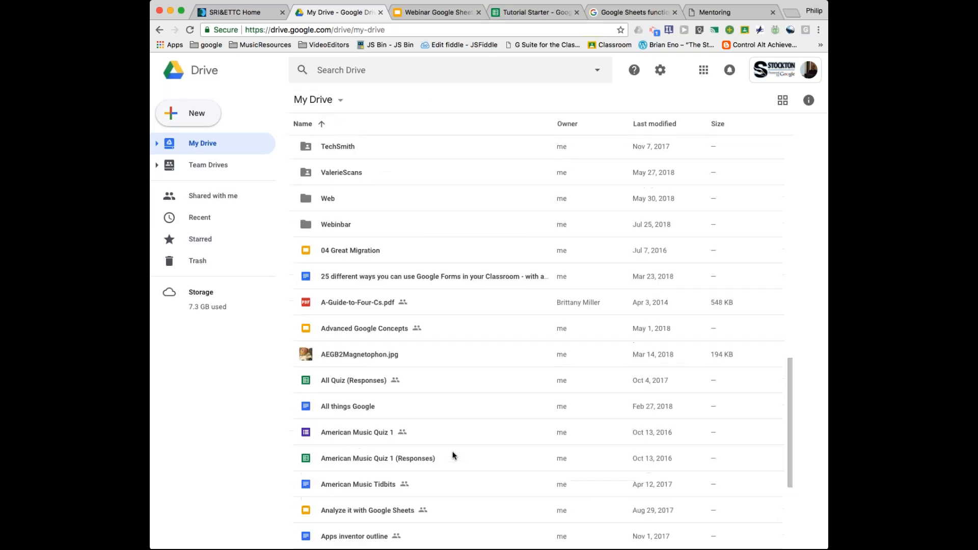
scroll(453, 453, up, 20)
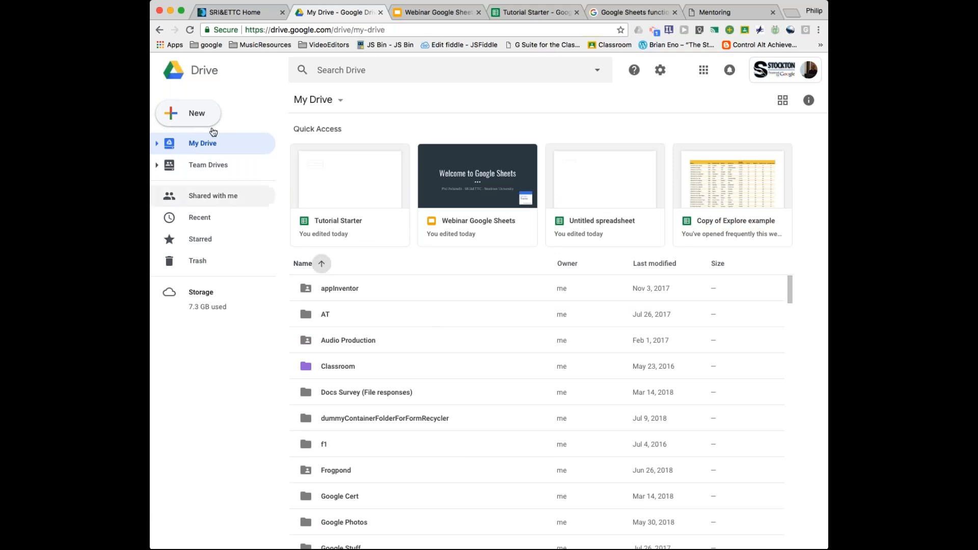
click(197, 113)
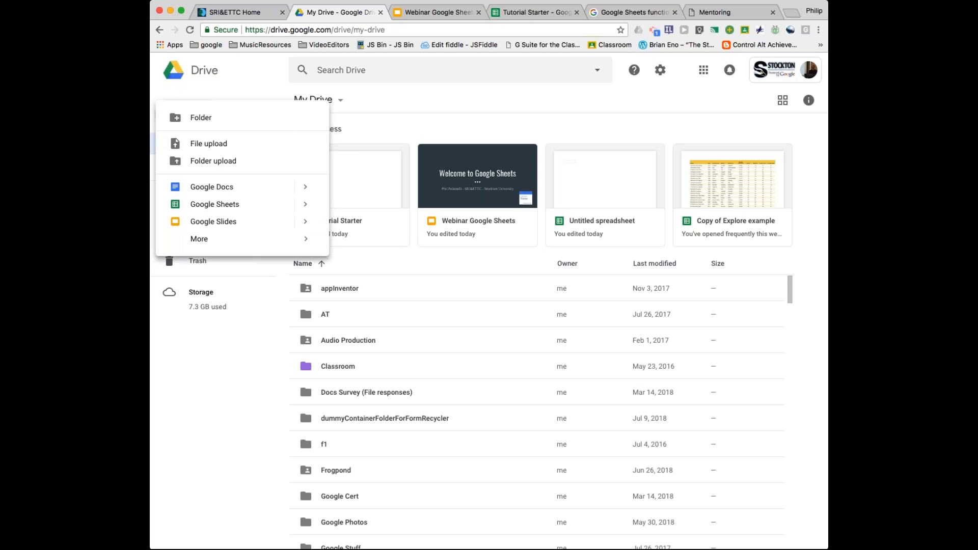
click(211, 147)
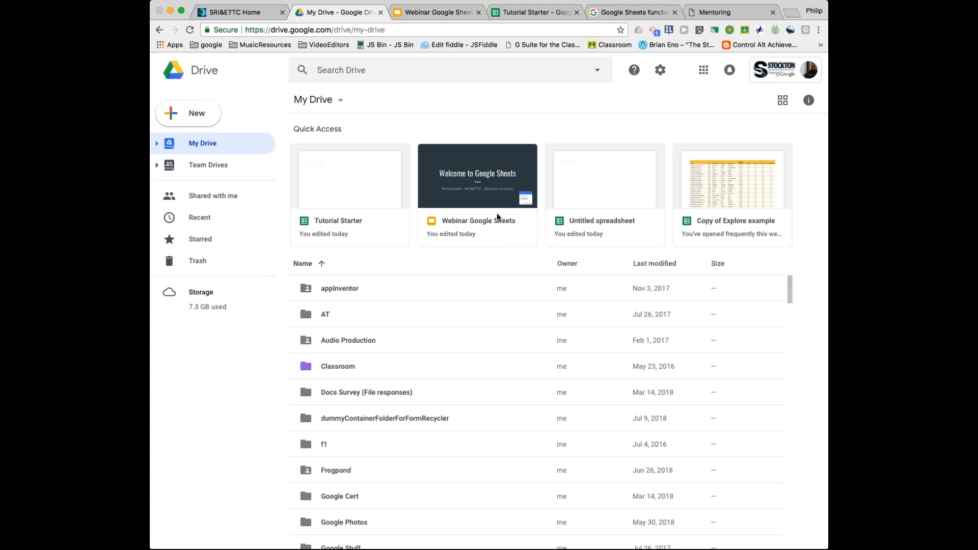
double_click(360, 213)
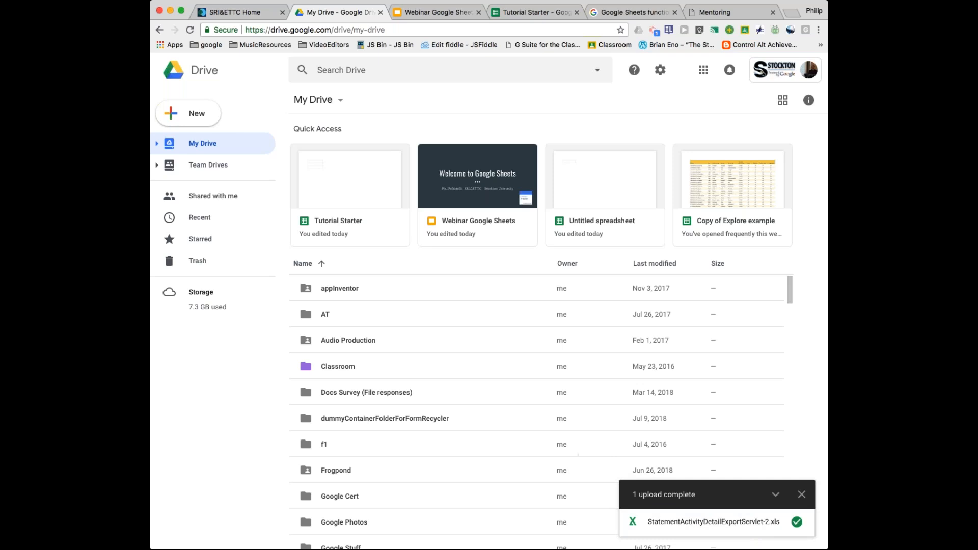
Preview the uploaded StatementActivityDetailExportServlet-2.xls from the recent files and return to the file list
click(234, 219)
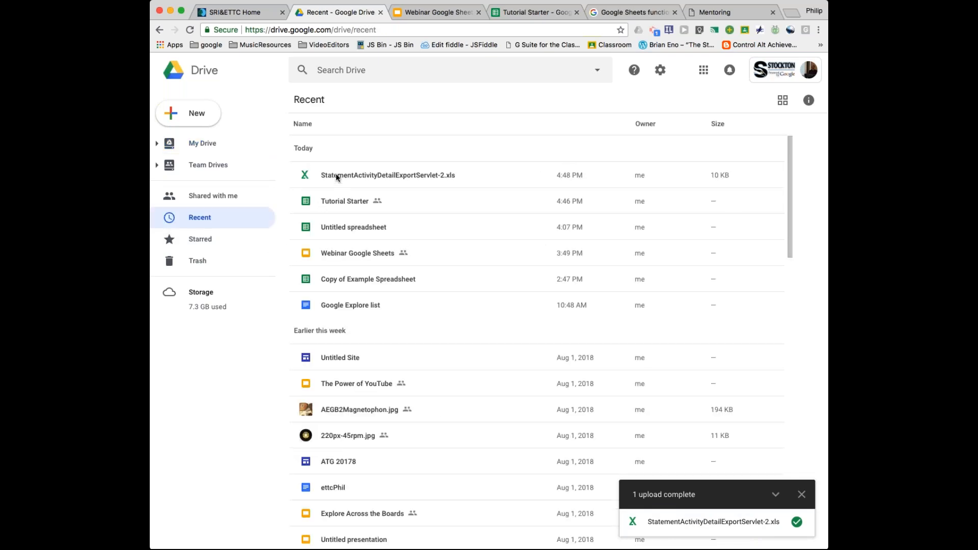
click(306, 177)
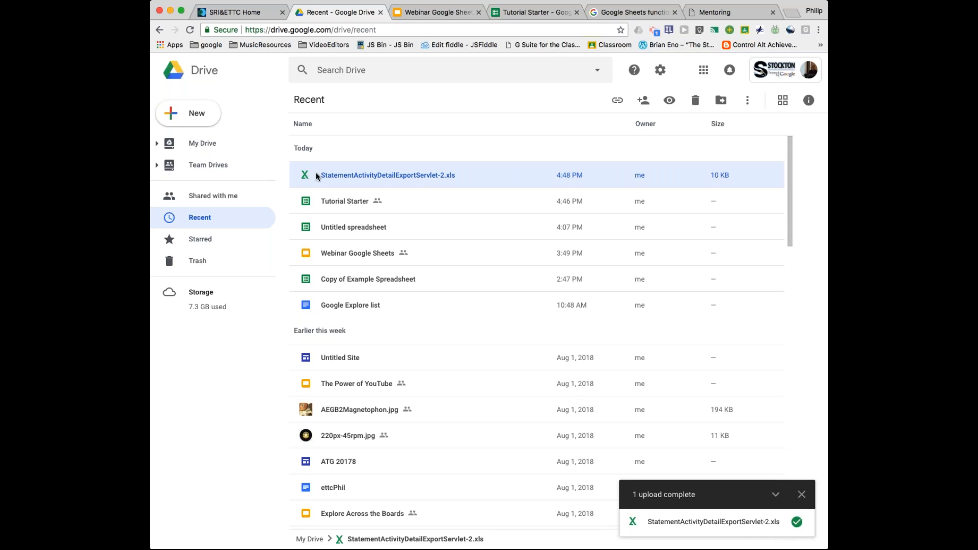
double_click(335, 173)
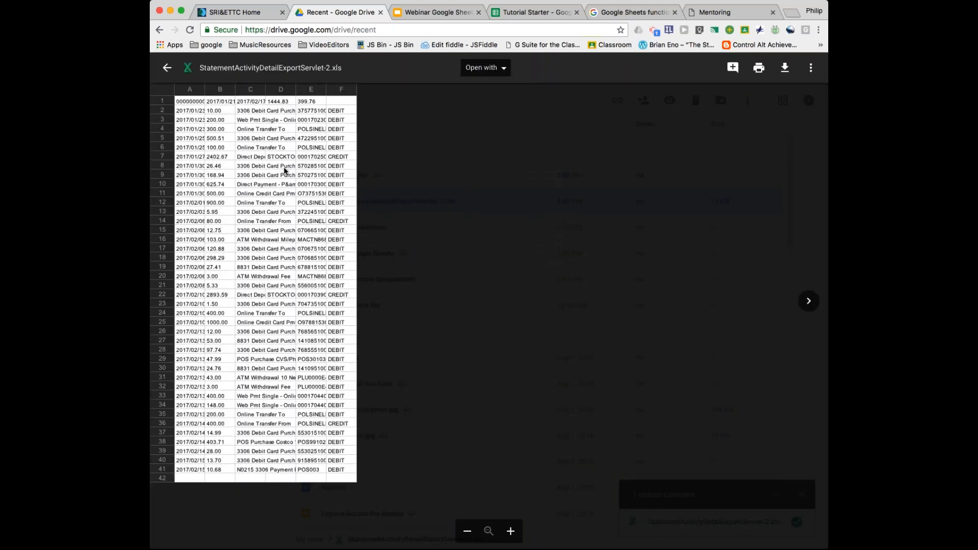
click(167, 67)
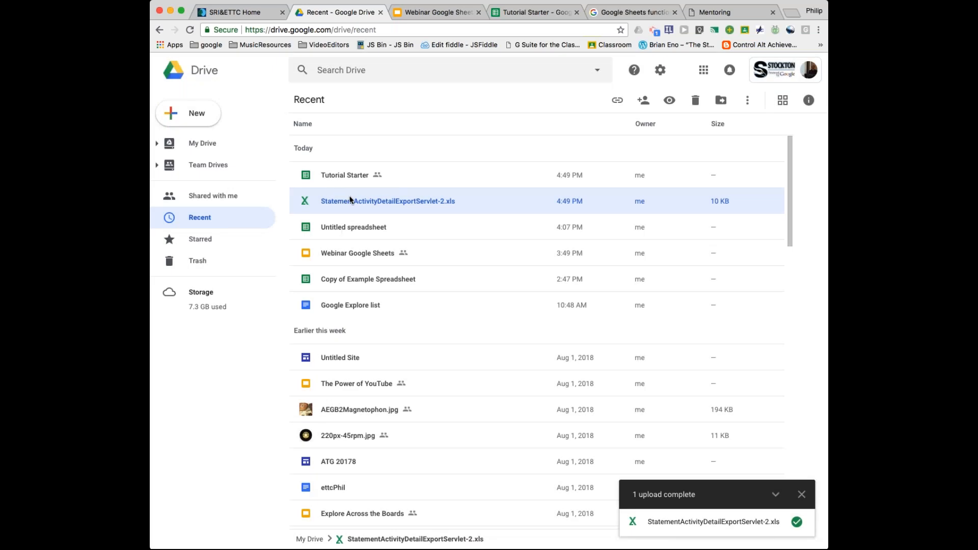
Find the Excel file testData.xlsx among the recent files and open it with Google Sheets
scroll(392, 264, down, 20)
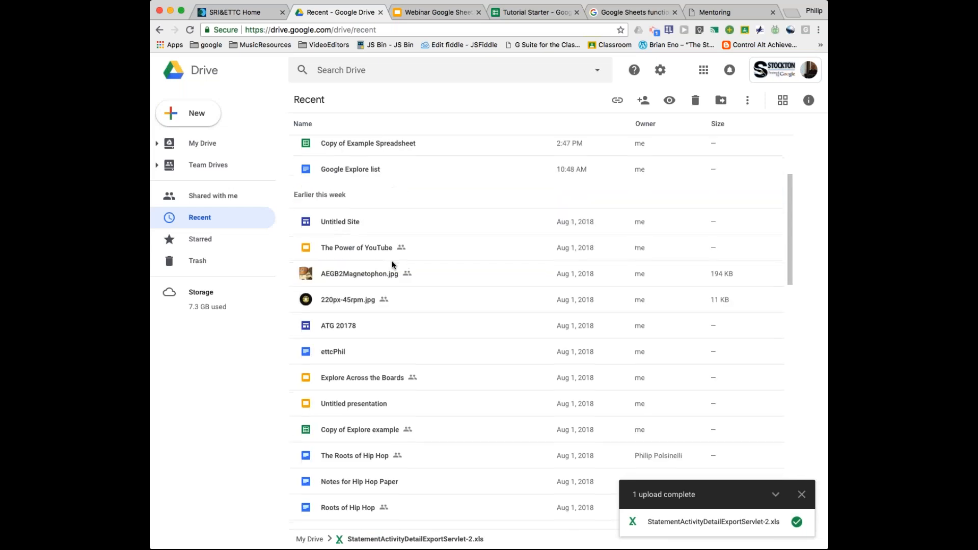
scroll(393, 264, down, 4)
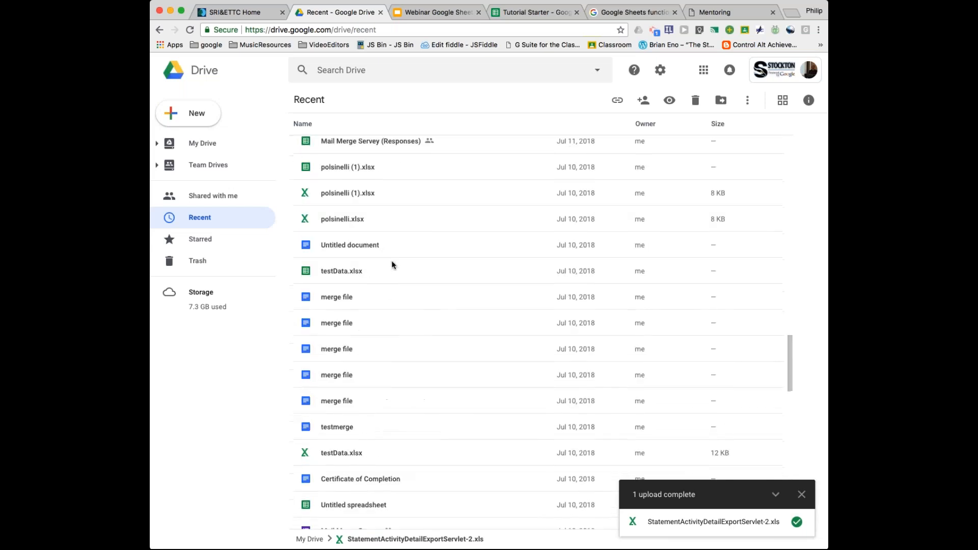
click(305, 455)
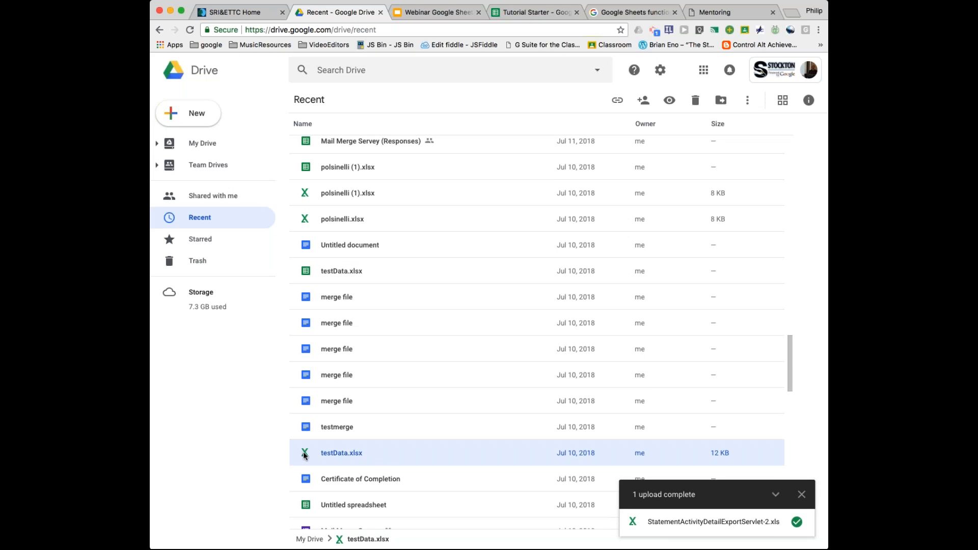
double_click(302, 453)
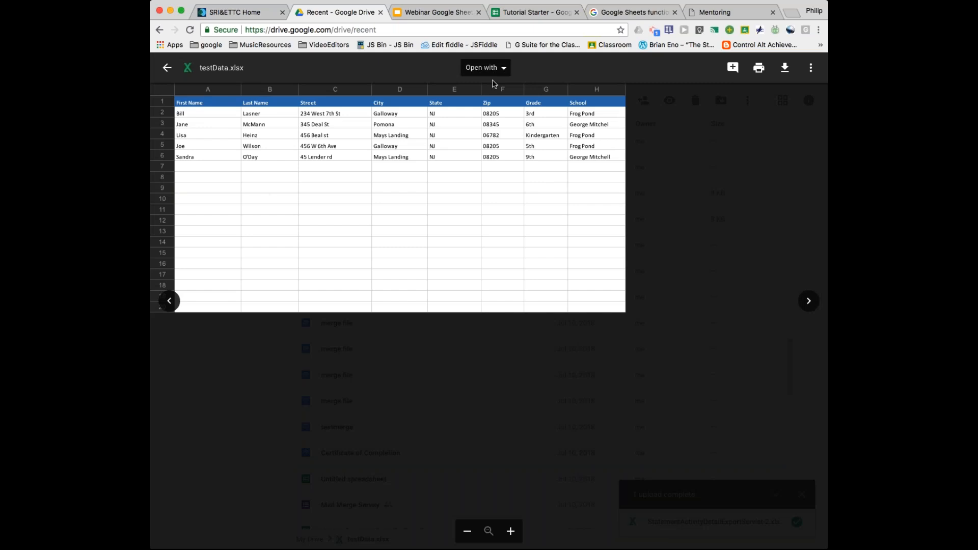
click(493, 72)
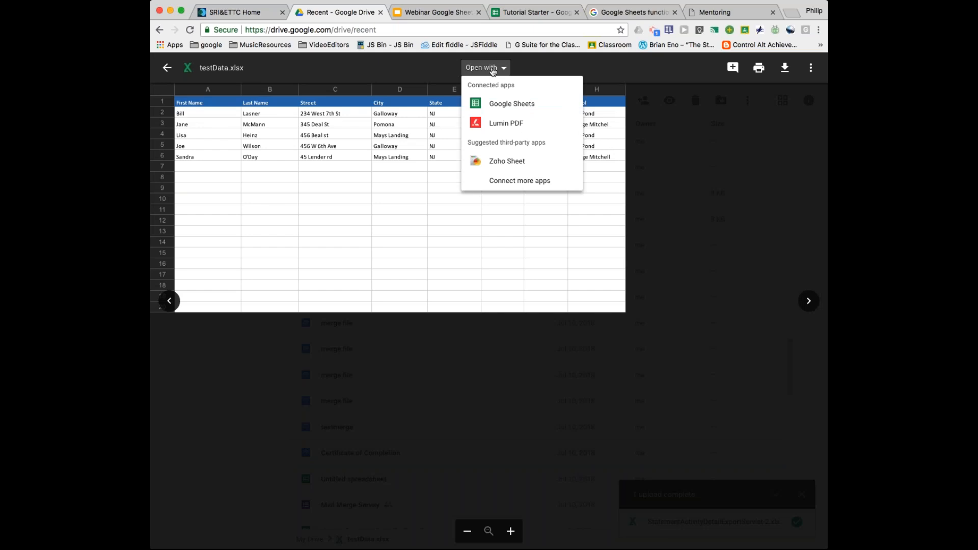
click(509, 106)
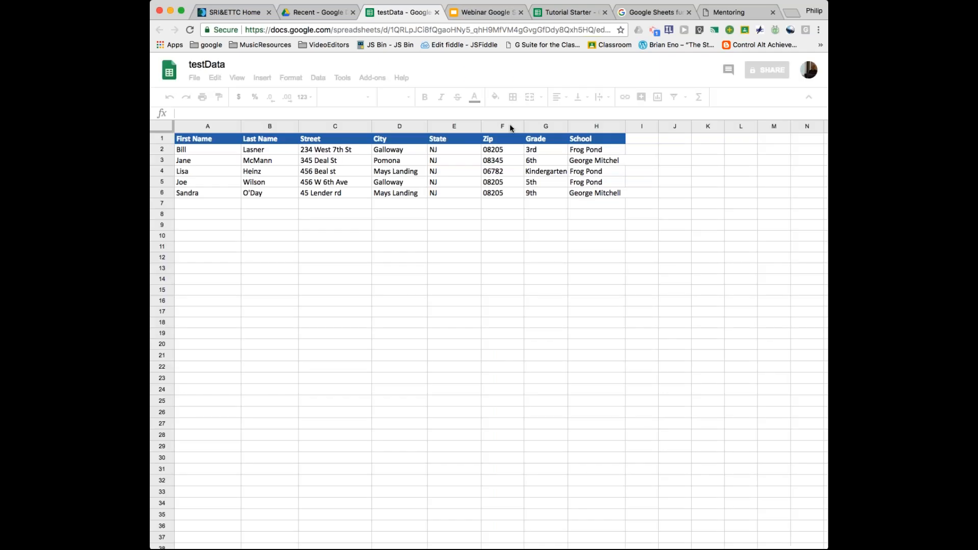
click(493, 258)
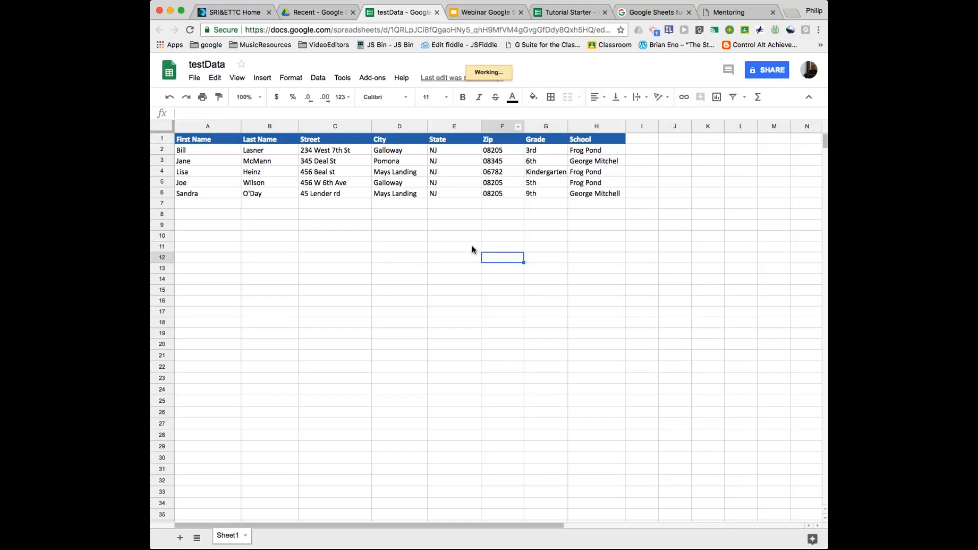
click(329, 181)
click(315, 218)
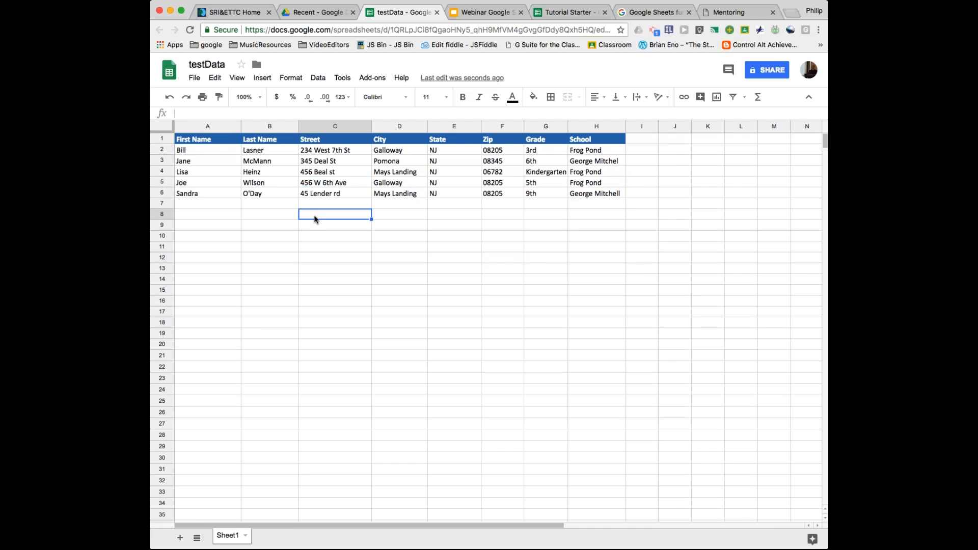
click(341, 192)
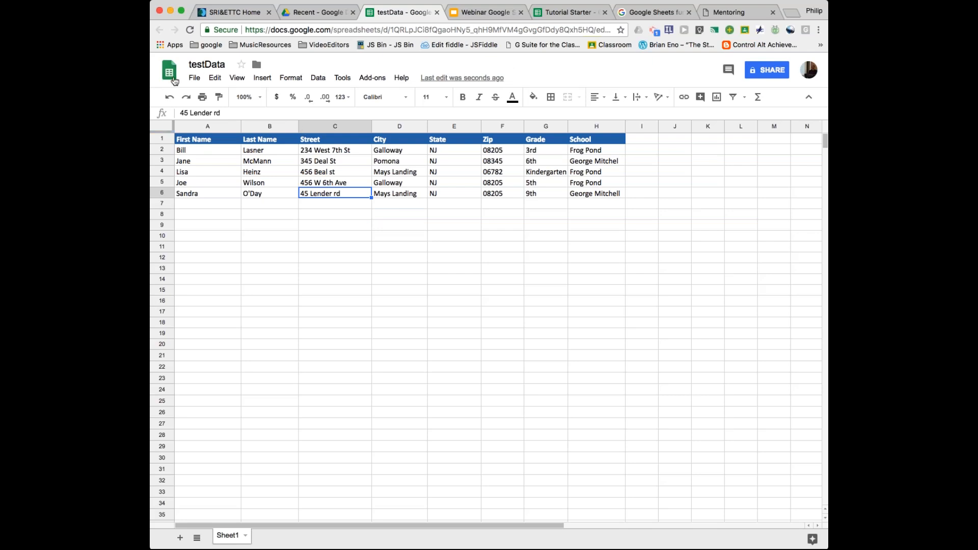
Prepare an email of testData as a PDF attachment with the recipient's e-mail, message "lksad ;j ;alf a;j" and a copy to self, and cancel it
click(195, 78)
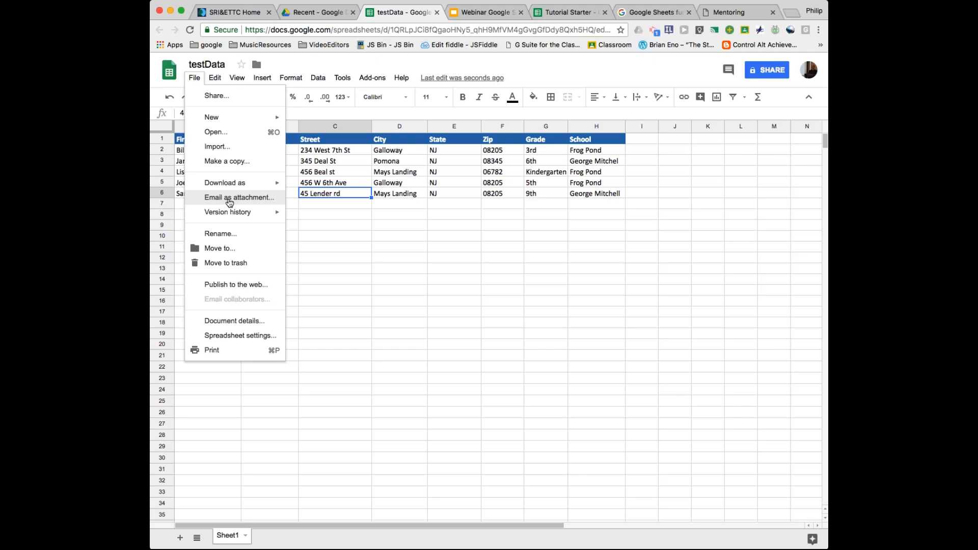
click(230, 199)
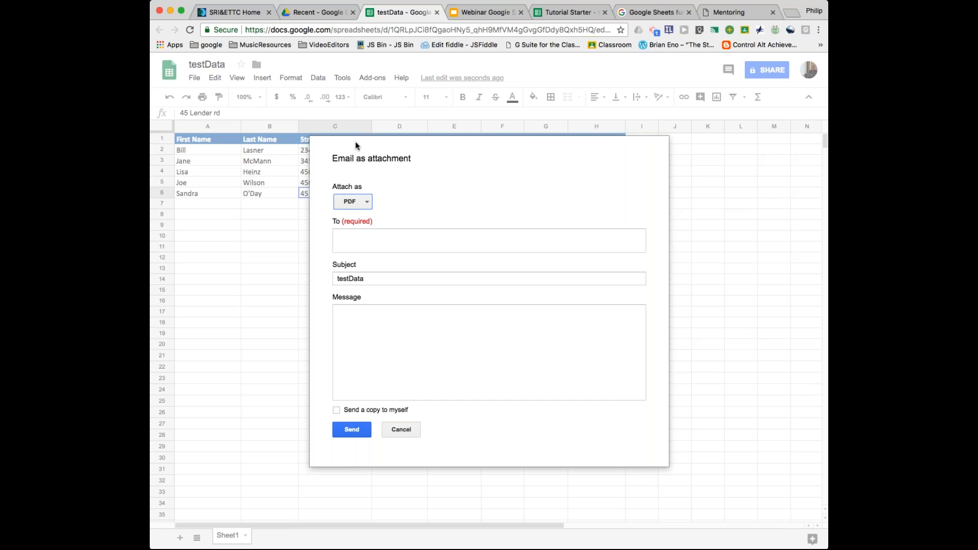
click(359, 202)
click(387, 248)
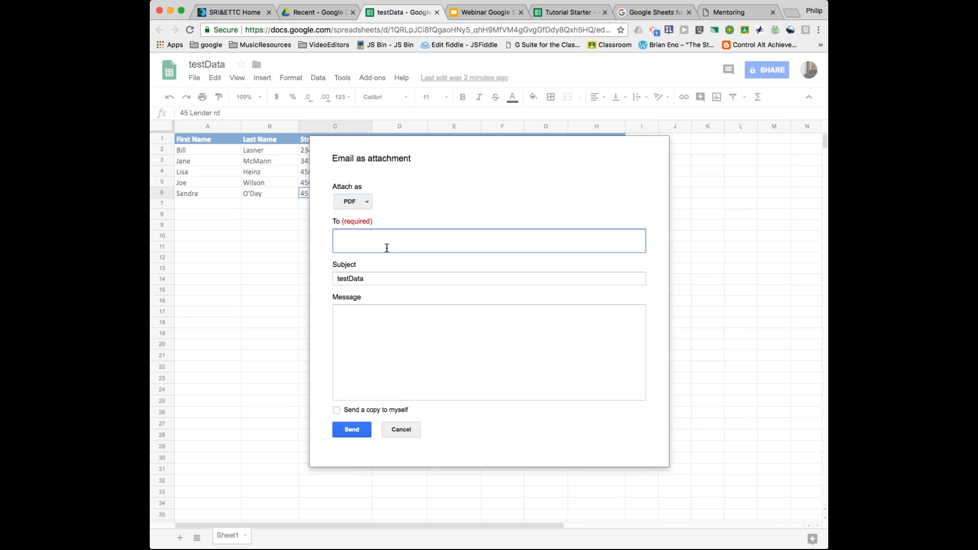
text(pp)
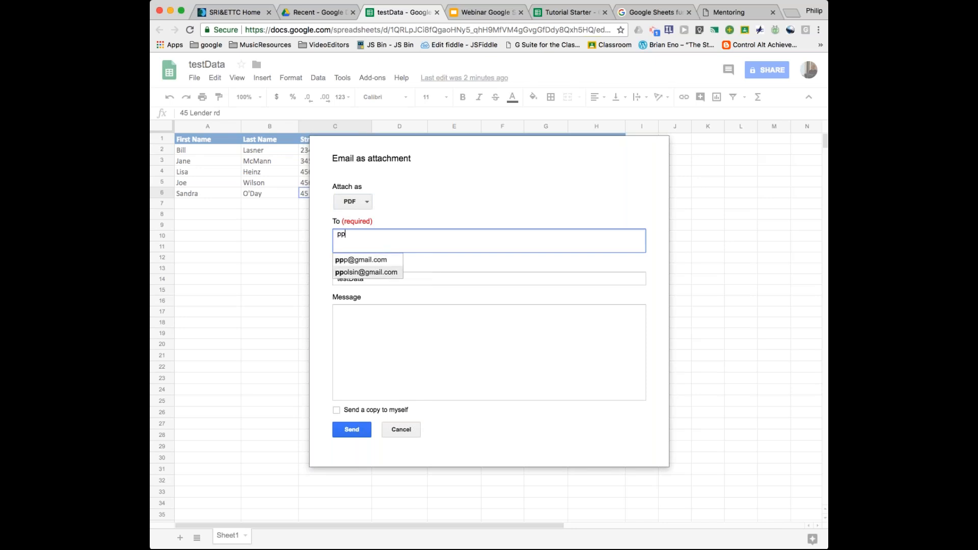
key(Return)
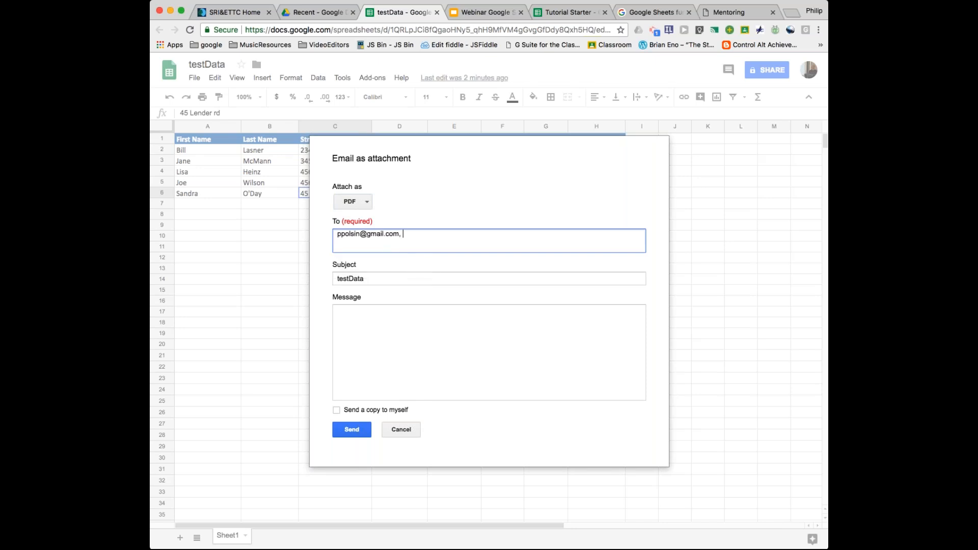
click(347, 334)
text(lksad ;j ;alf a;j)
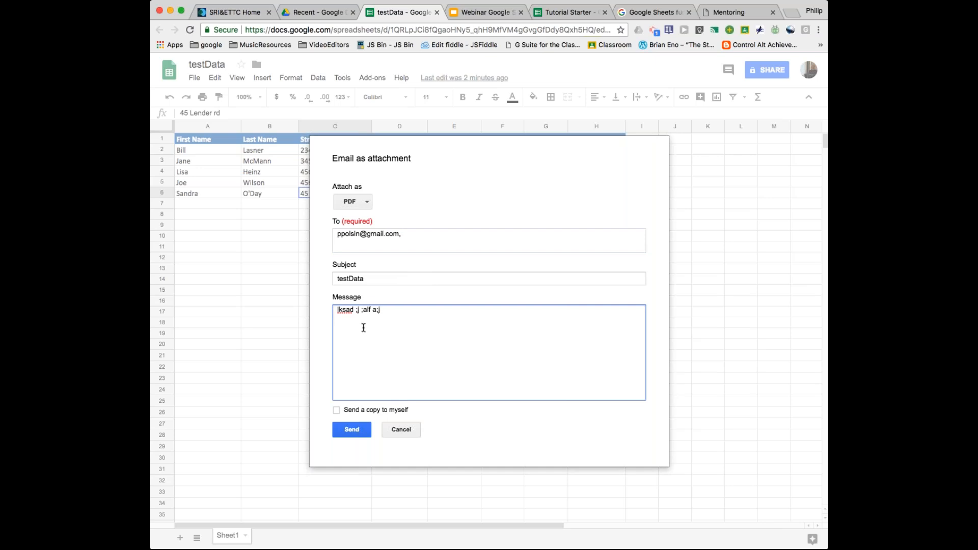
click(337, 410)
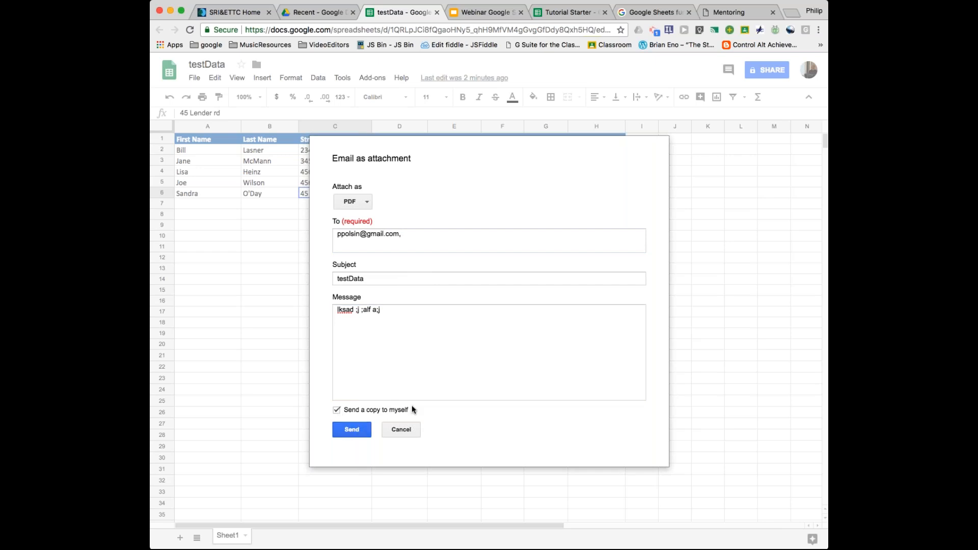
click(402, 430)
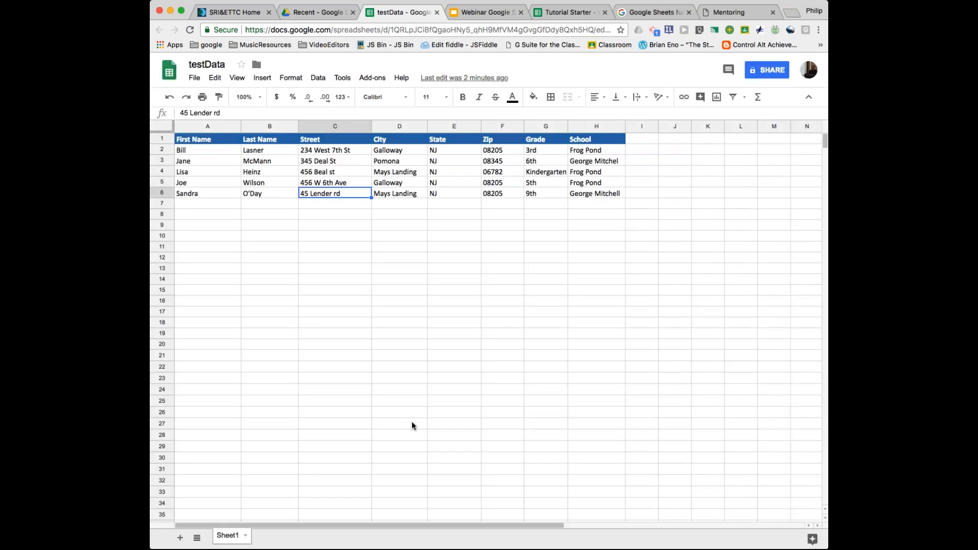
click(375, 249)
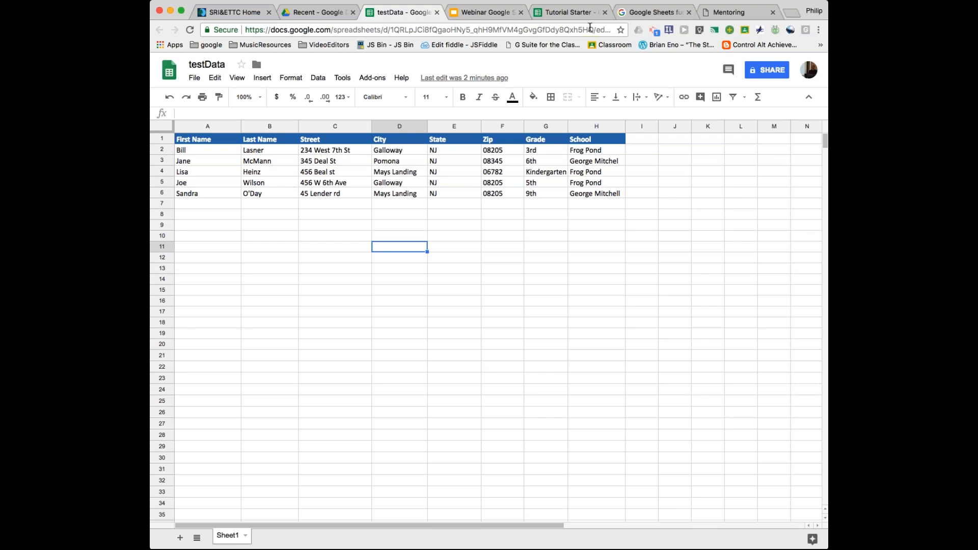
Switch to the Tutorial Starter spreadsheet and close the conditional format rules
click(579, 17)
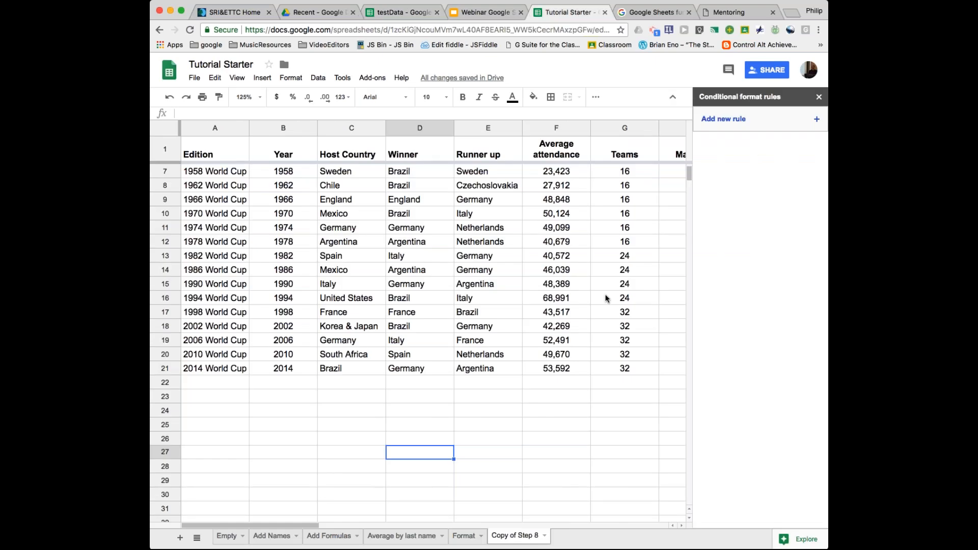
click(819, 97)
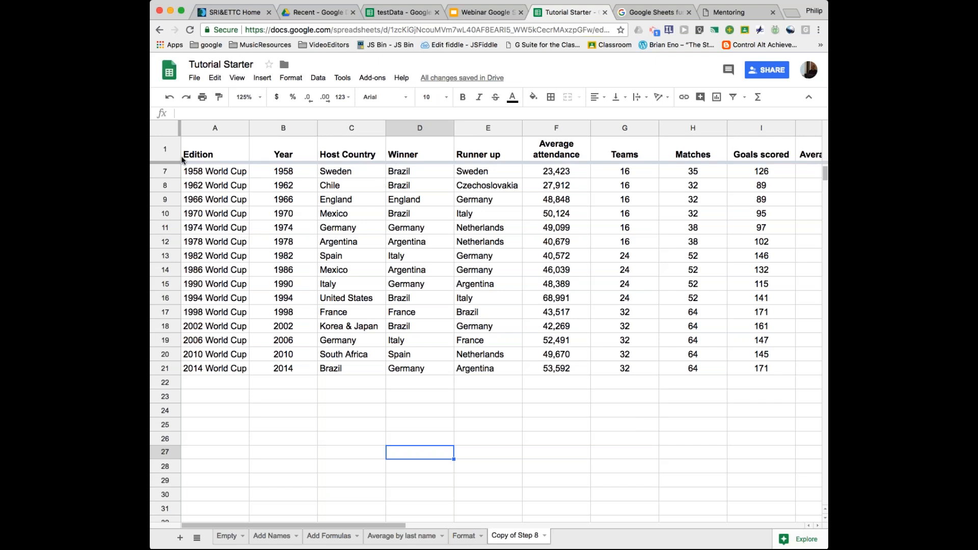
Unfreeze the header row of the World Cup table and check how it scrolls with the data
scroll(172, 163, up, 3)
drag(172, 163, 175, 134)
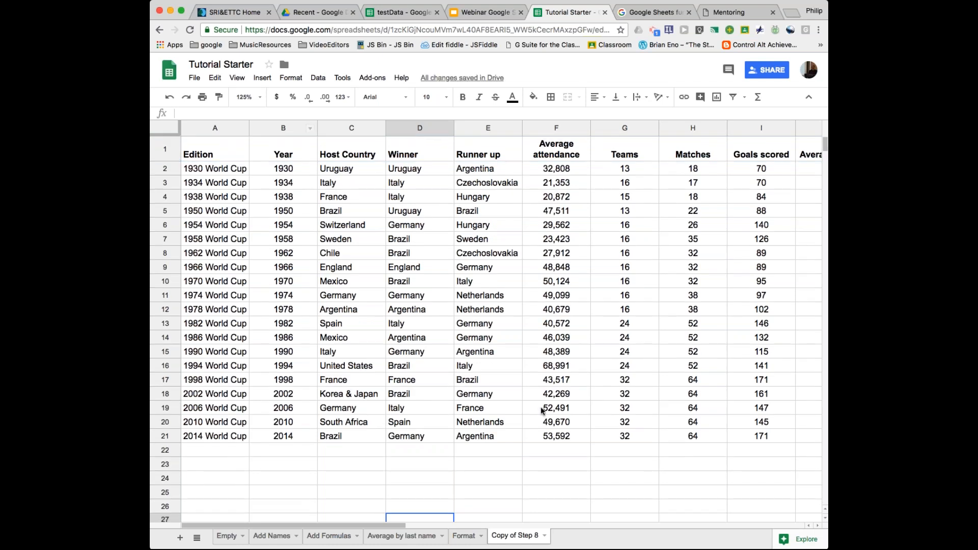
drag(825, 144, 826, 151)
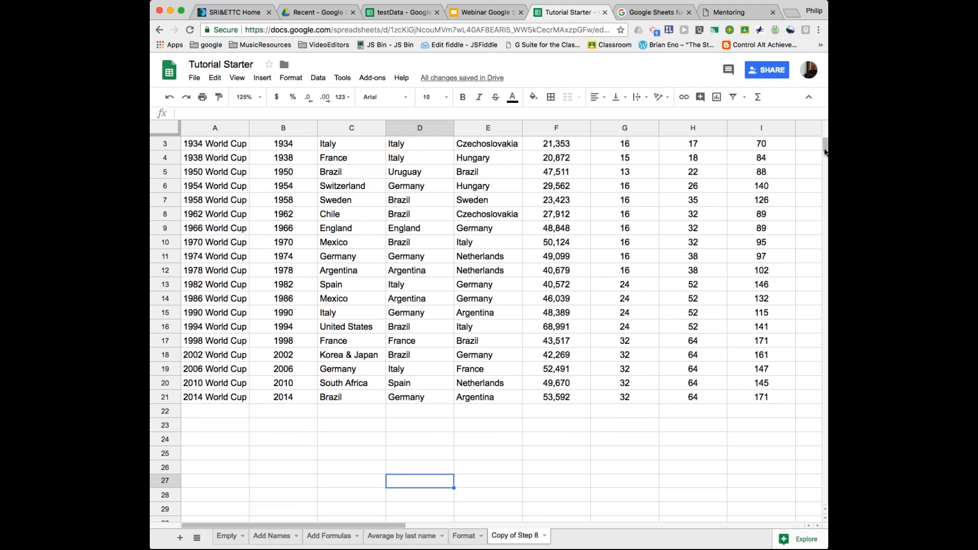
scroll(825, 150, down, 5)
scroll(821, 154, up, 6)
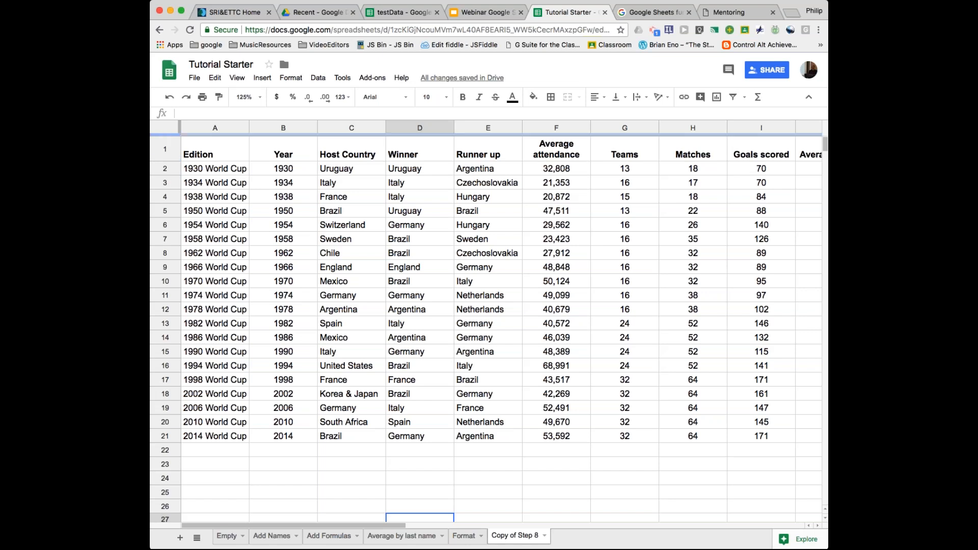
Freeze row 1 of the World Cup table again as the header row
drag(164, 137, 165, 161)
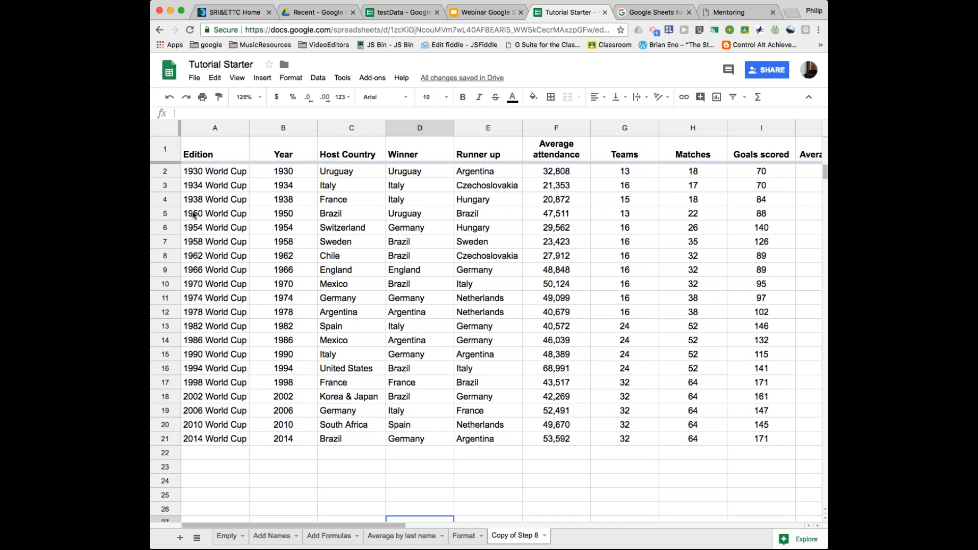
click(164, 134)
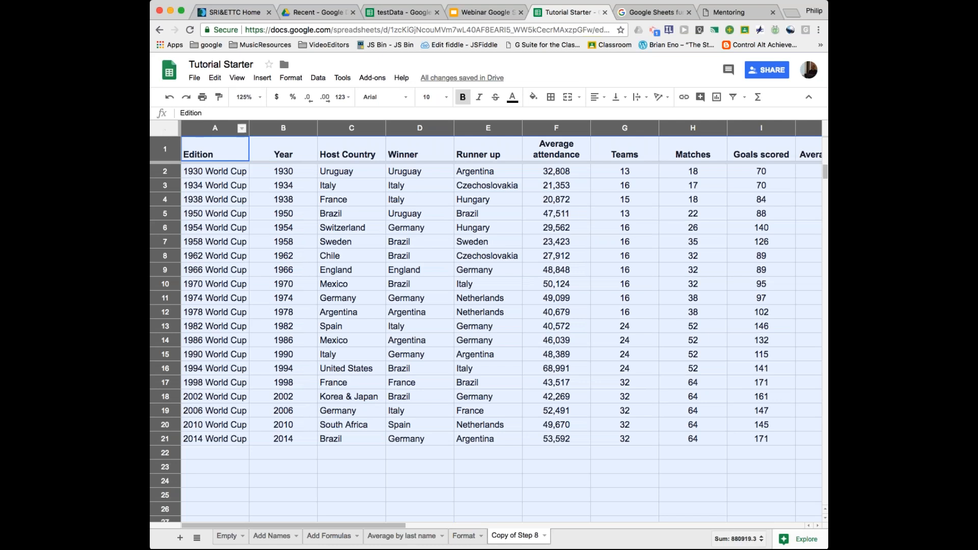
click(295, 485)
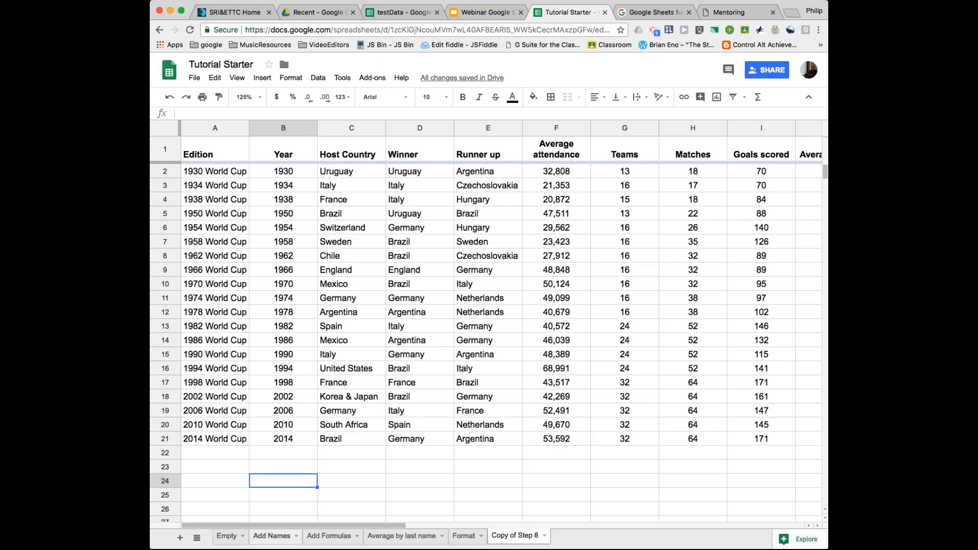
Go to the Add Names sheet and open the spreadsheet's version history
click(227, 536)
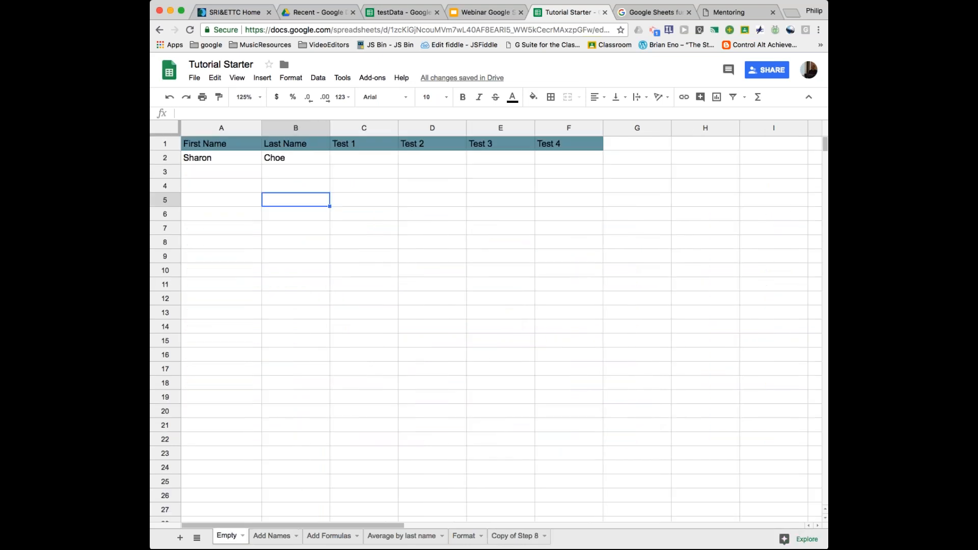
click(272, 536)
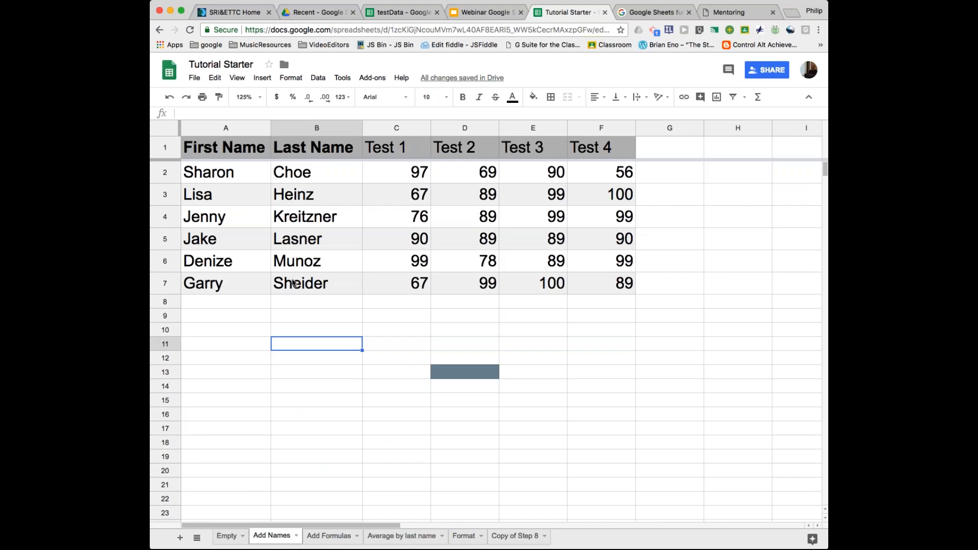
click(194, 78)
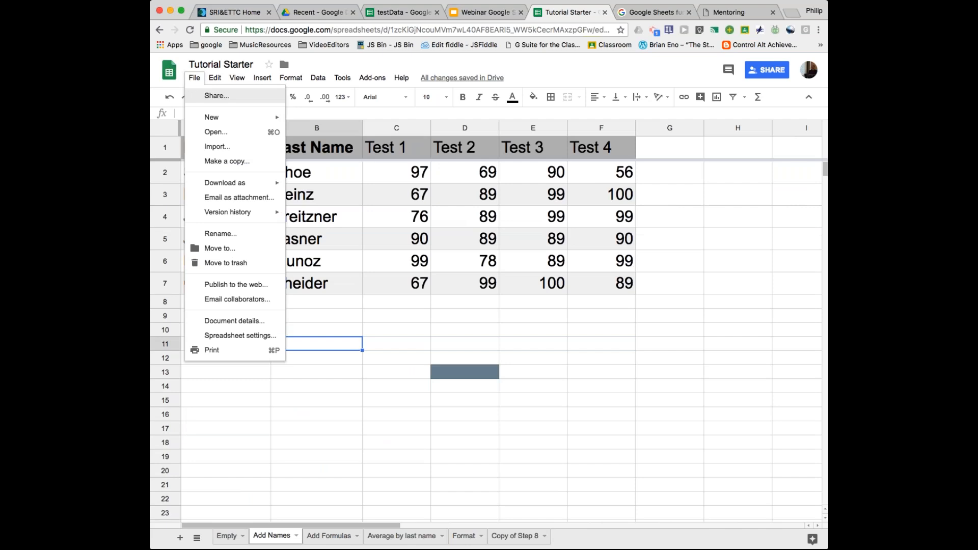
mouse_move(245, 218)
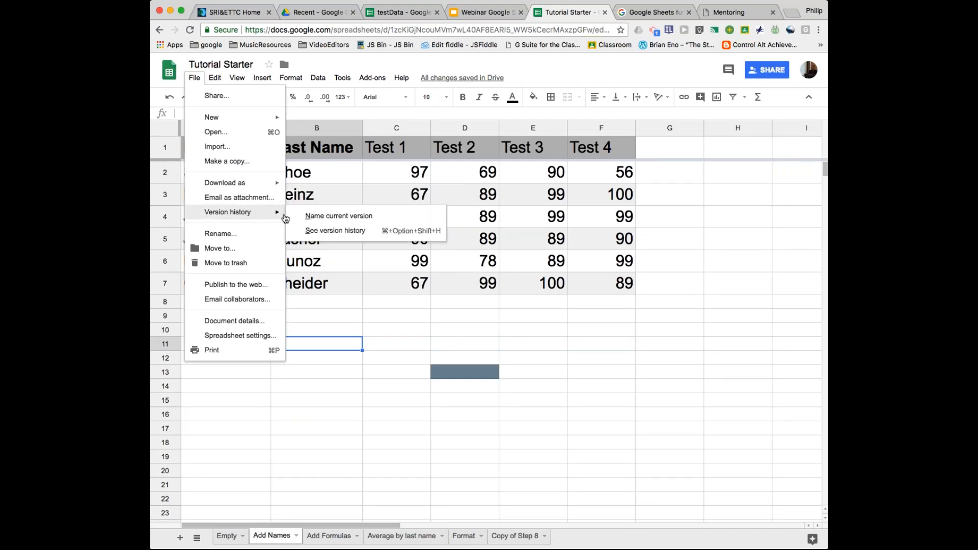
click(317, 232)
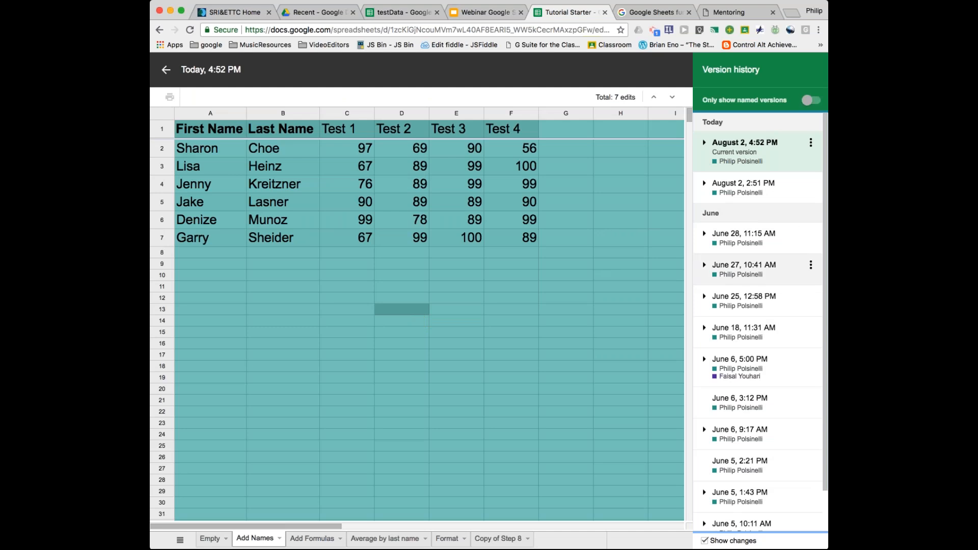
Preview earlier versions from August 2, June 28, June 27, June 25 and June 6 in the version history
drag(825, 412, 826, 374)
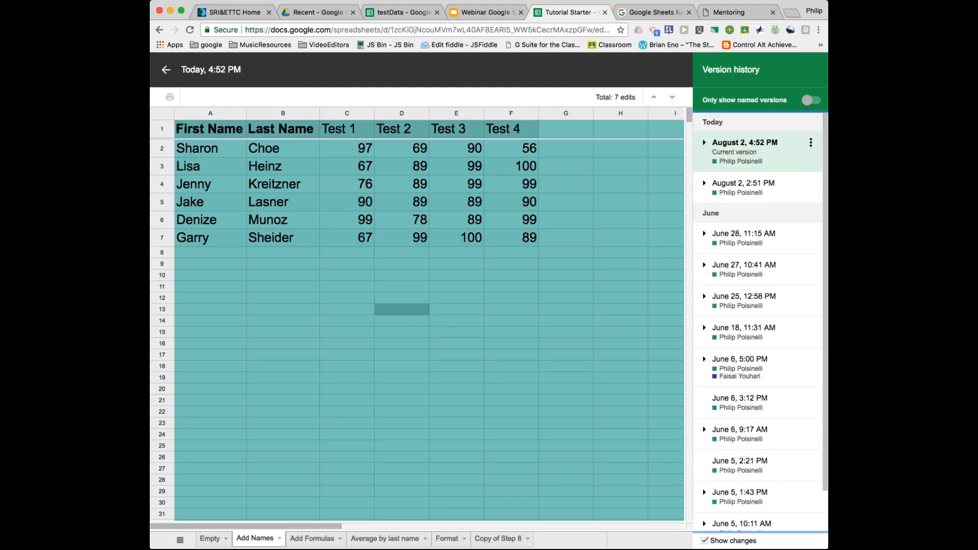
click(743, 184)
click(743, 235)
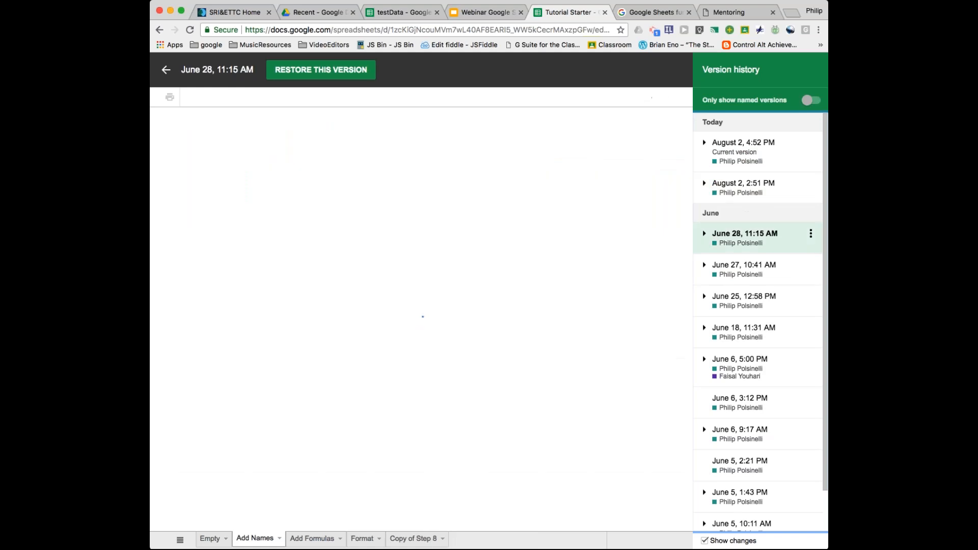
click(745, 280)
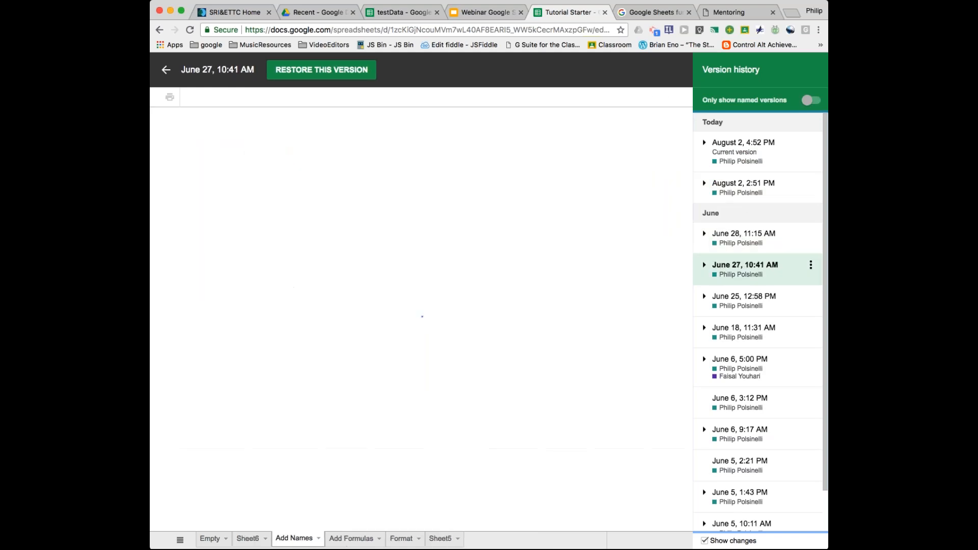
click(746, 301)
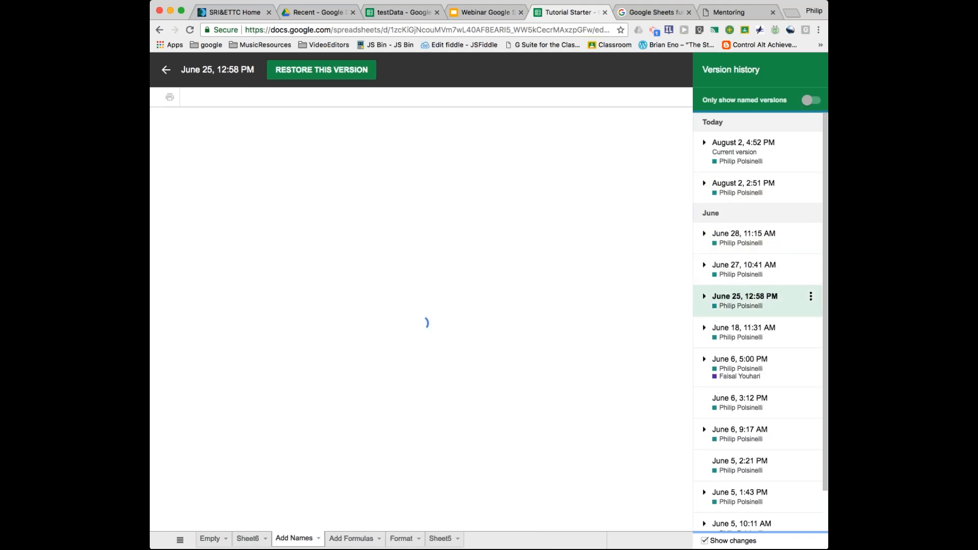
click(759, 366)
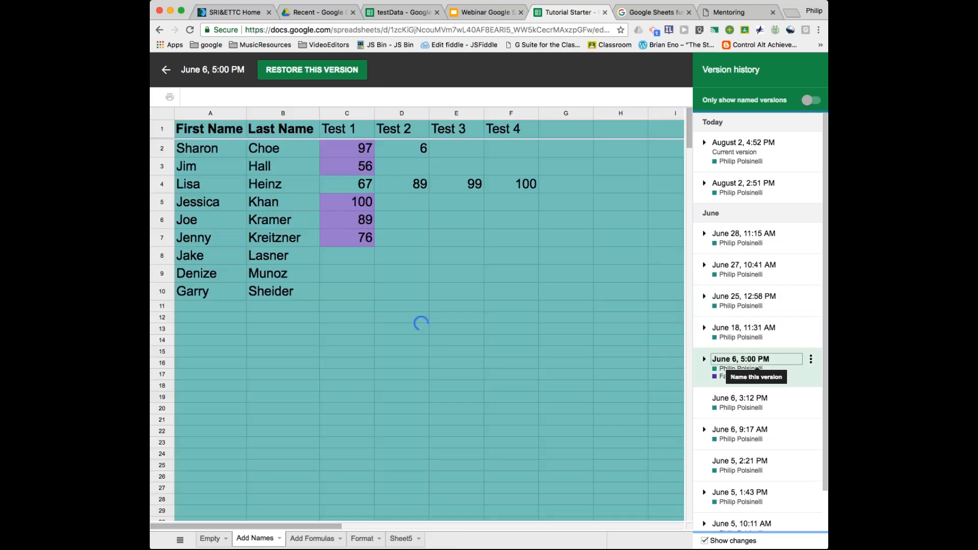
click(746, 432)
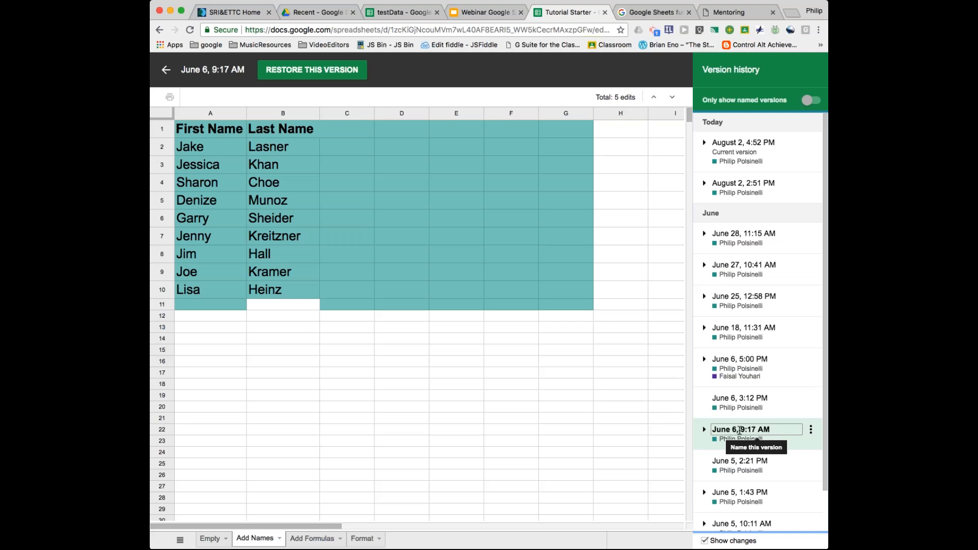
Preview the June 5, 8:55 AM and 10:11 AM versions and return to the spreadsheet without restoring either
scroll(741, 480, down, 2)
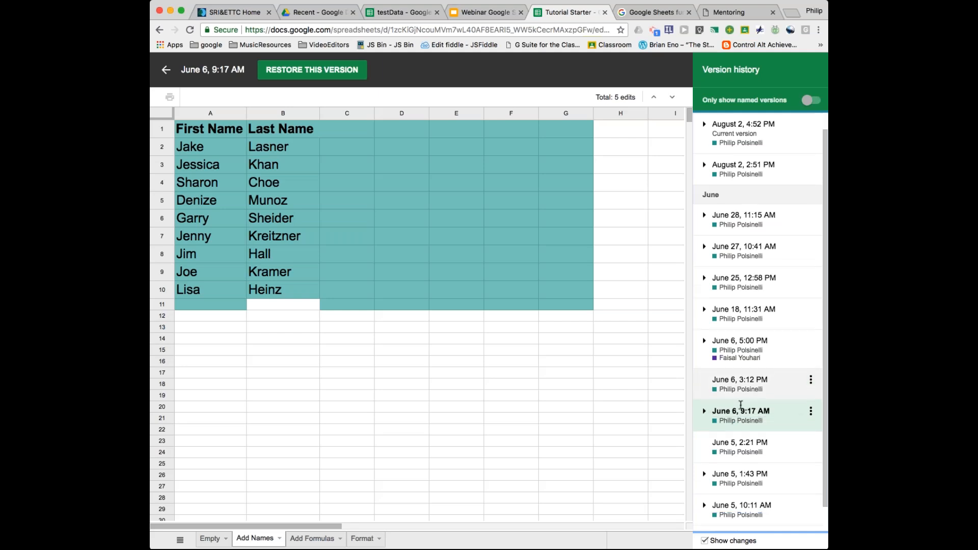
click(742, 511)
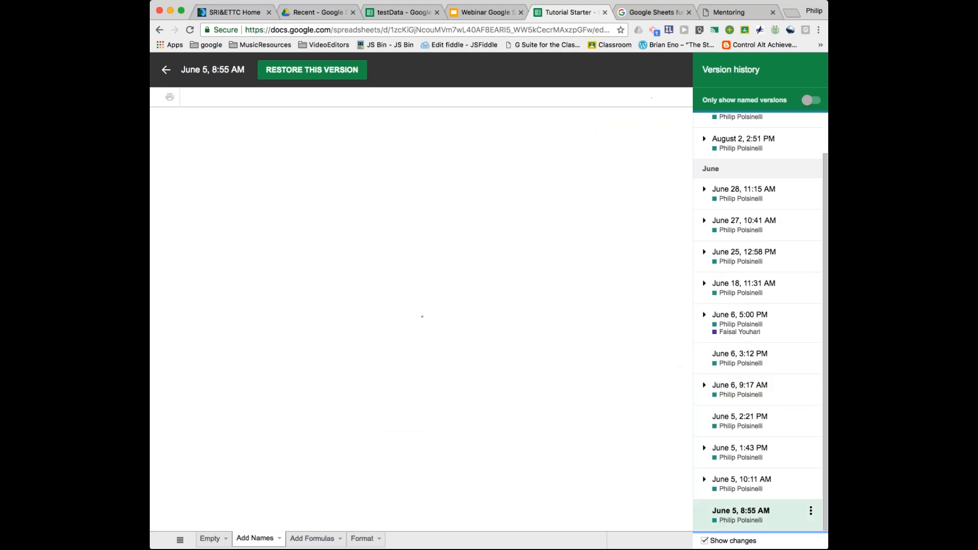
click(741, 481)
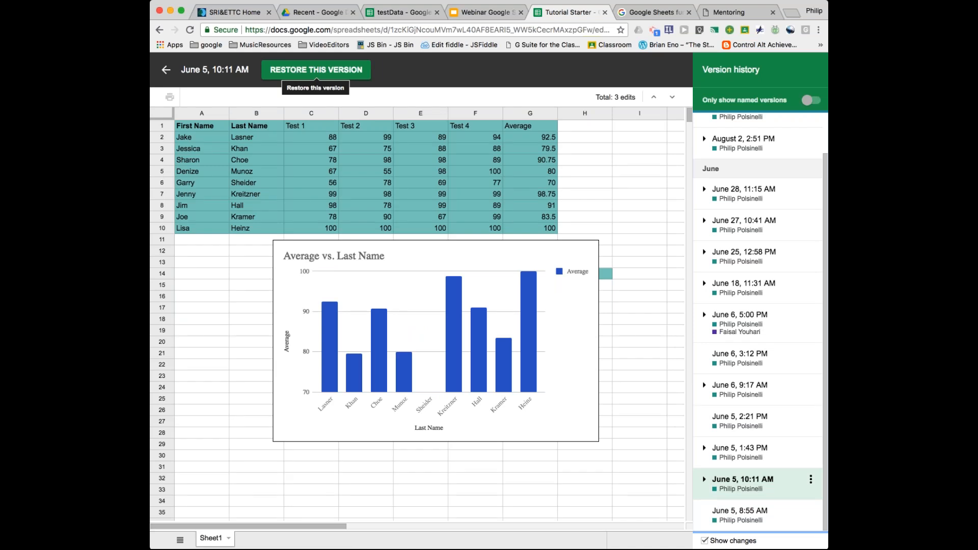
click(166, 72)
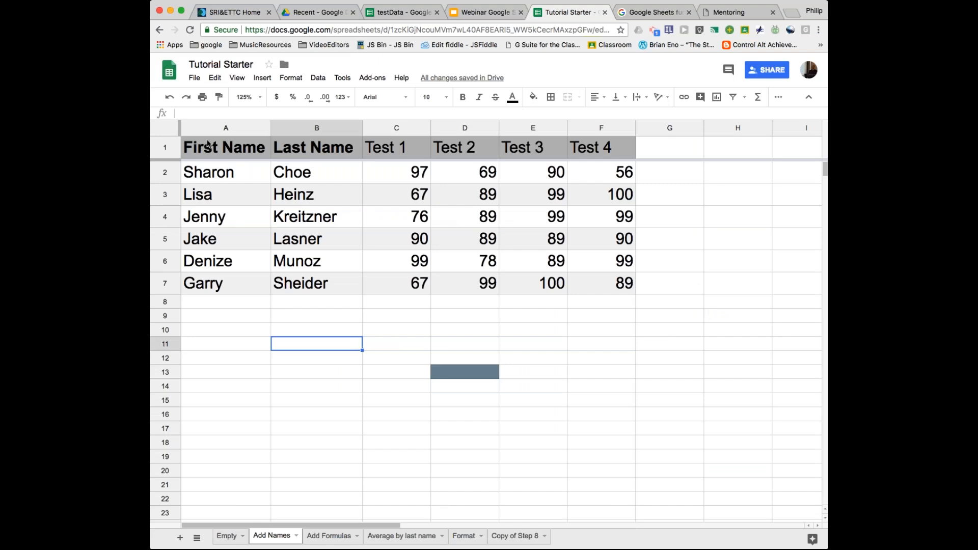
Reopen the version history to examine the listed versions and their editors, and return to the Add Names sheet
click(195, 78)
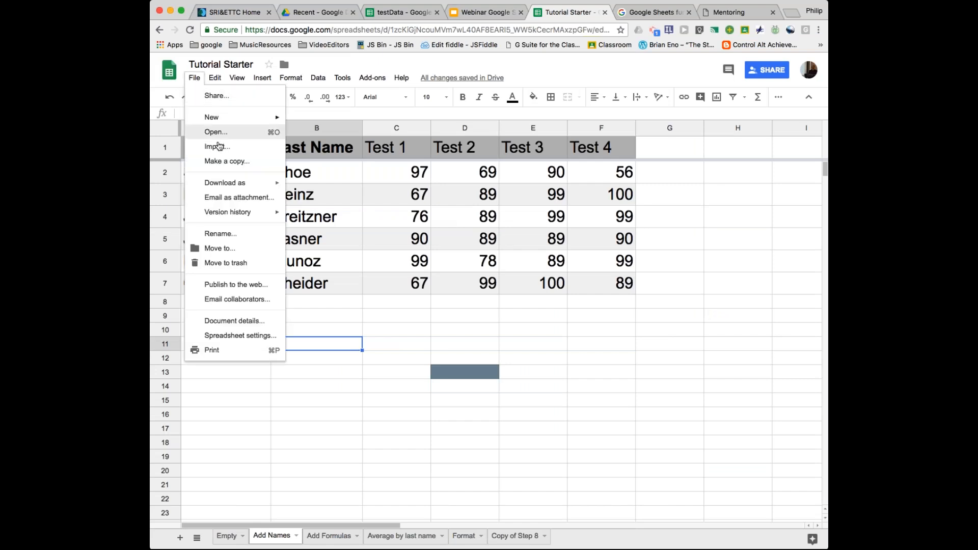
mouse_move(237, 185)
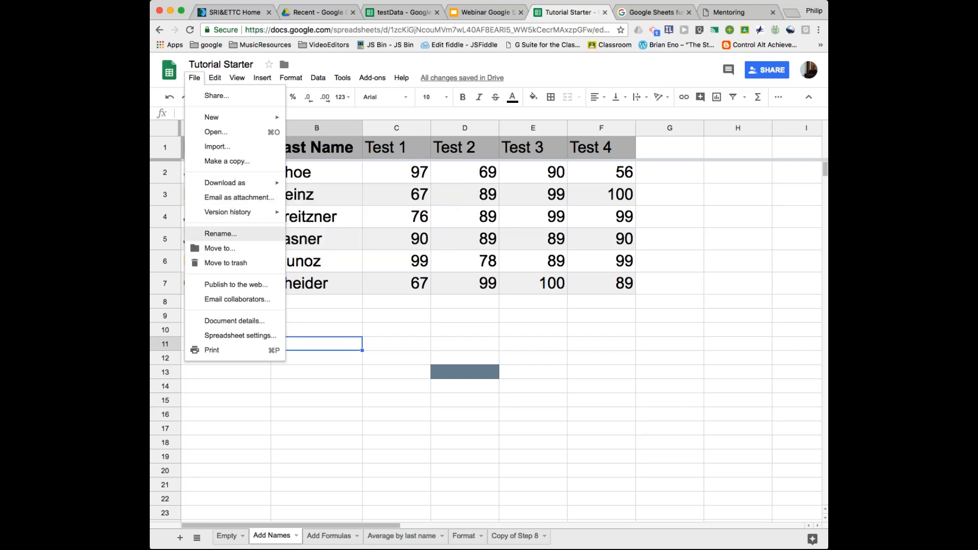
click(331, 226)
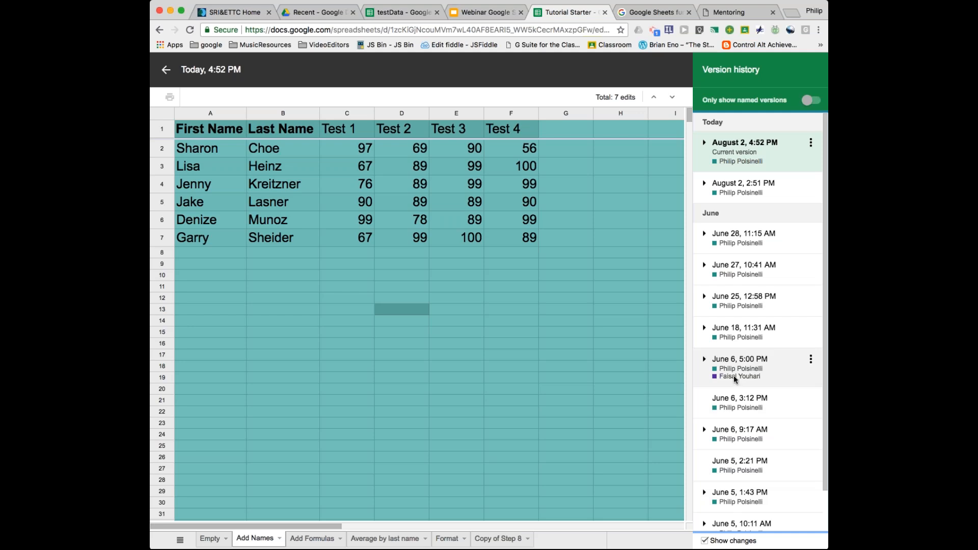
click(579, 331)
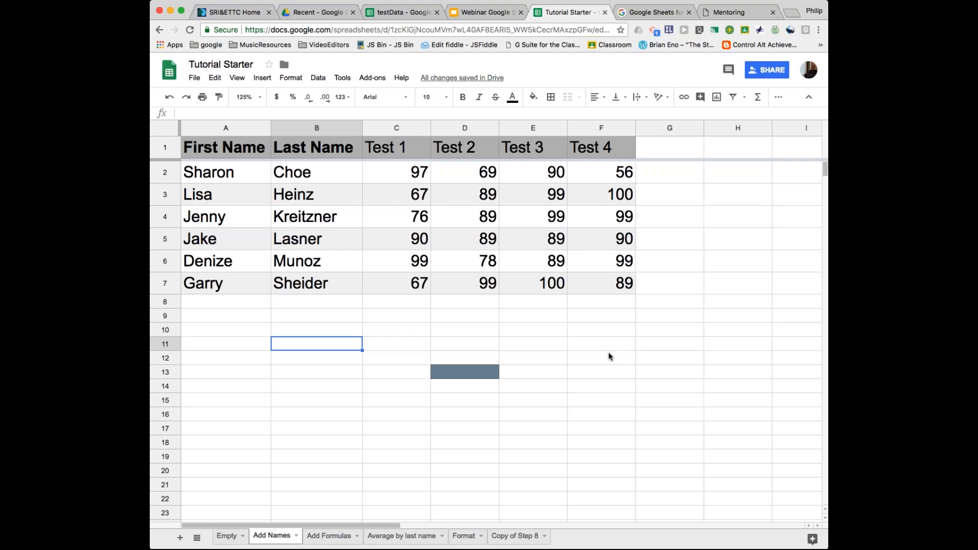
Select the filled cell D13 below the test scores
click(473, 370)
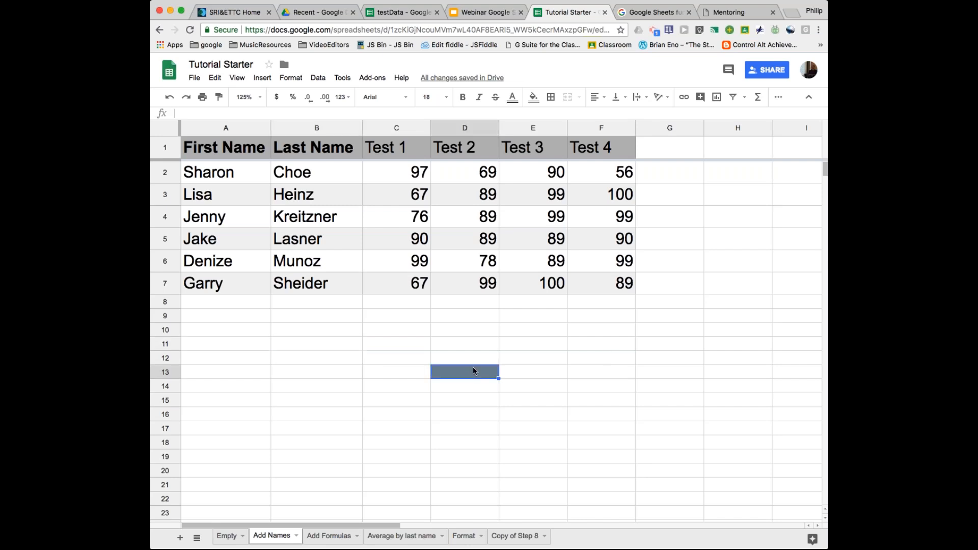